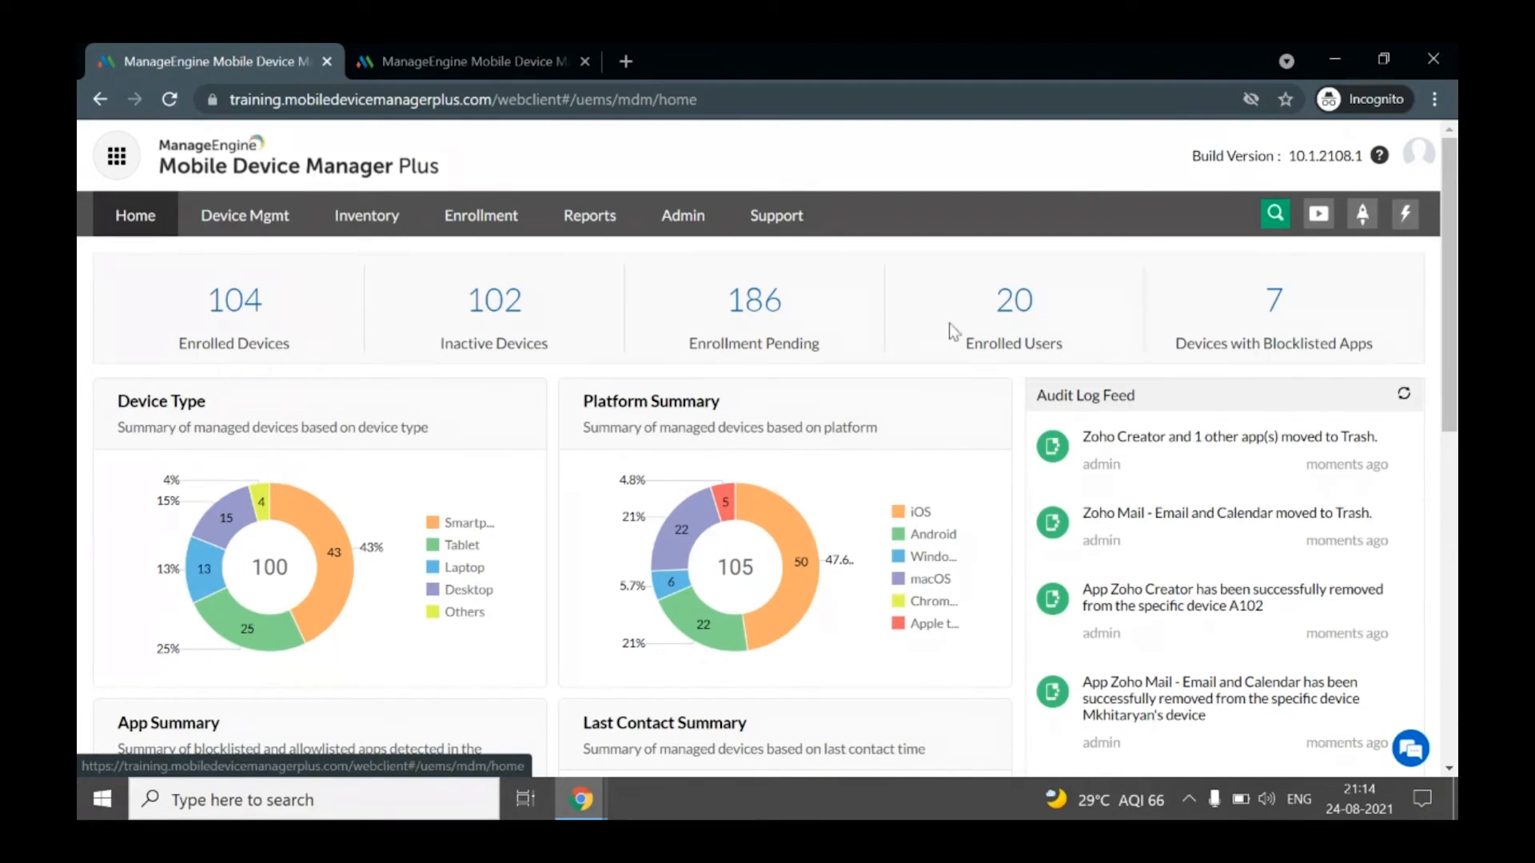
- Examine the dashboard's Device Type, Platform, App and Last Contact summaries, including counts for individual chart segments
scroll(799, 336, down, 3)
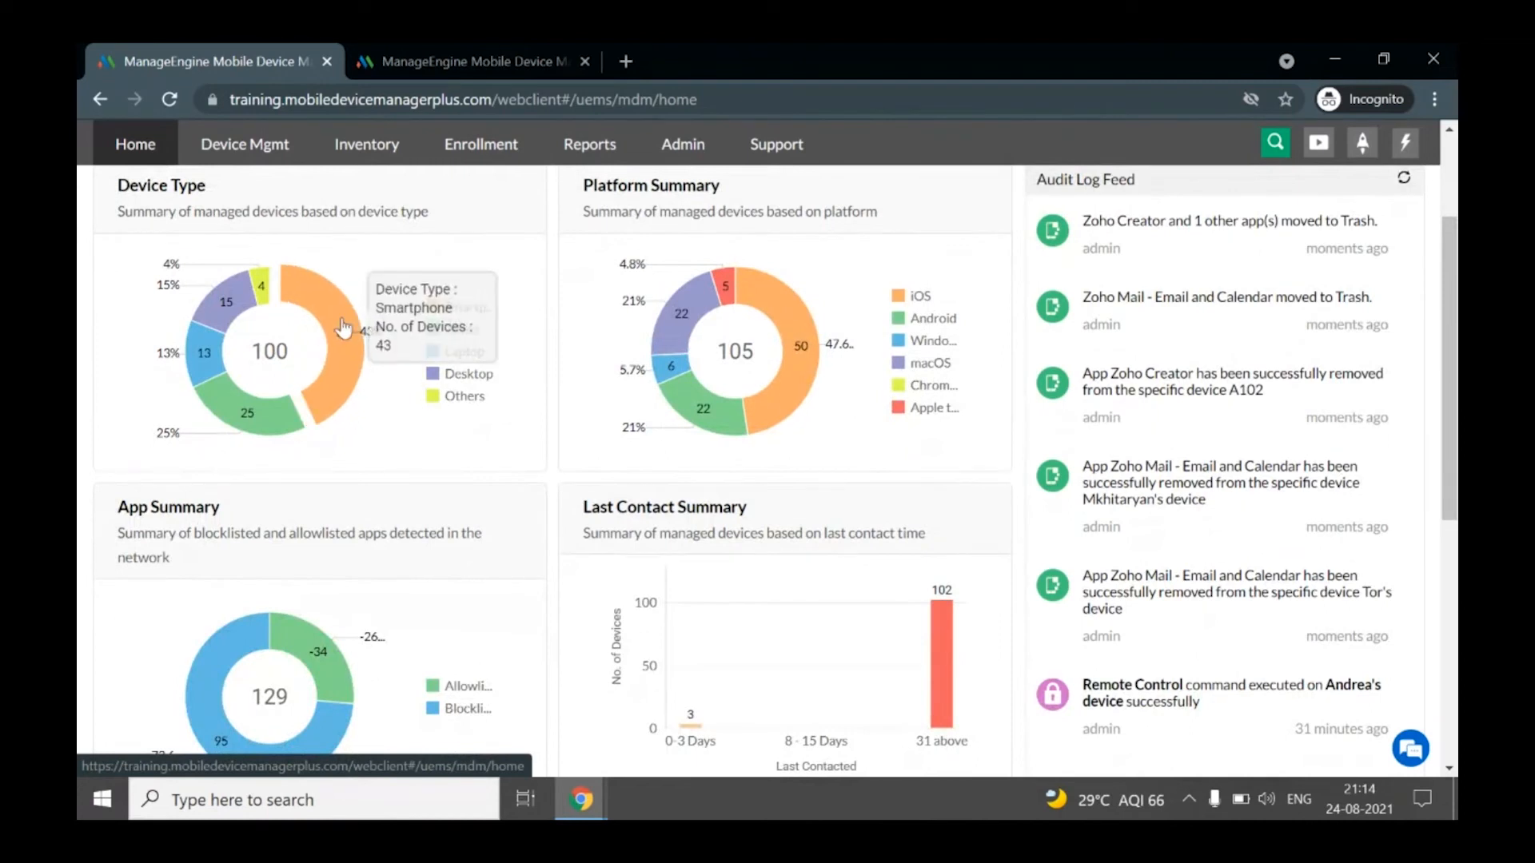
mouse_move(264, 439)
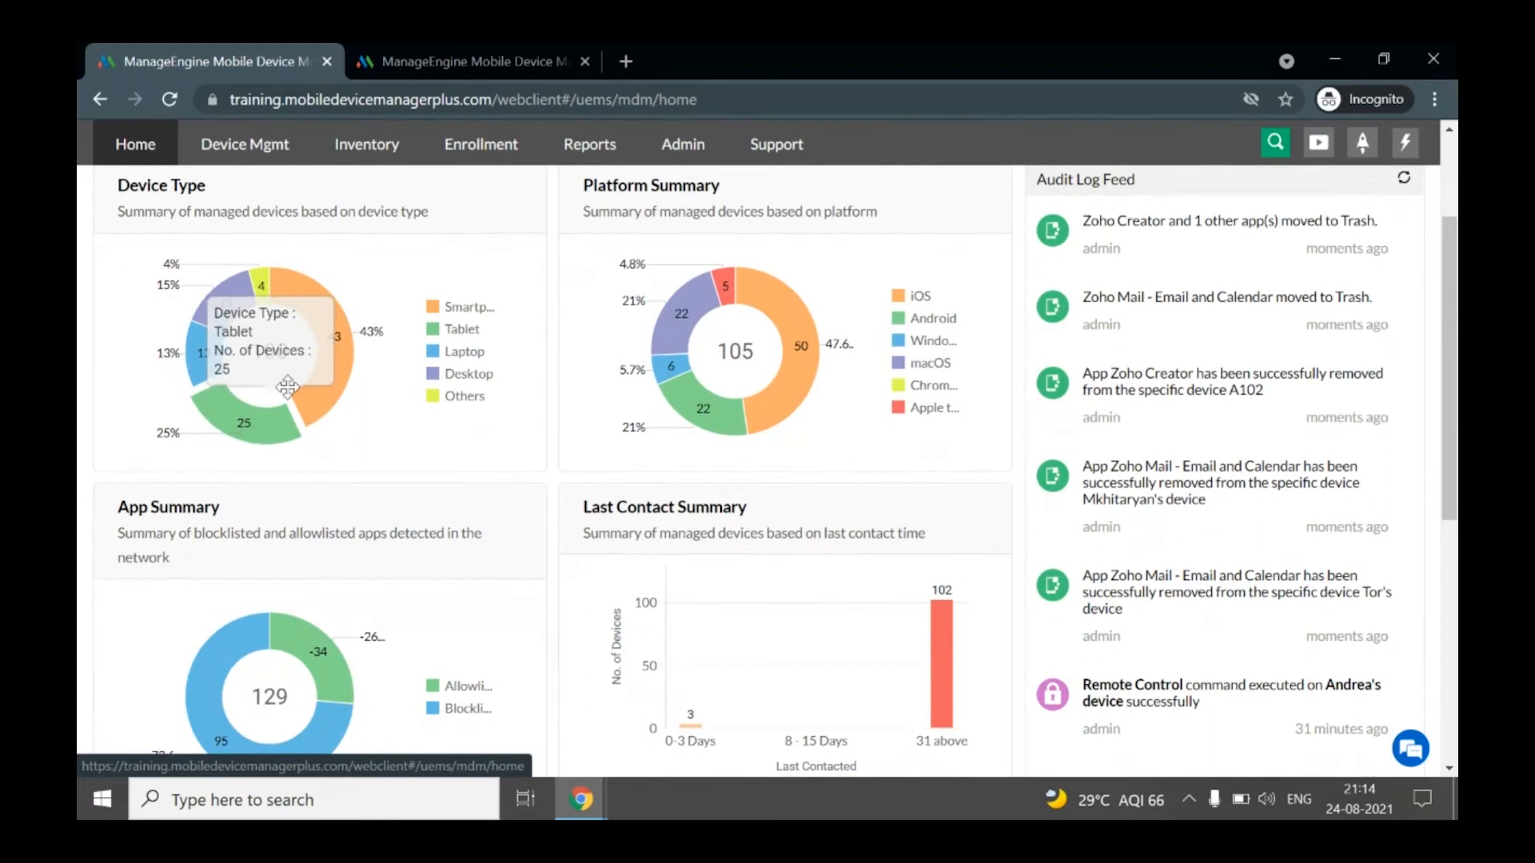
mouse_move(210, 370)
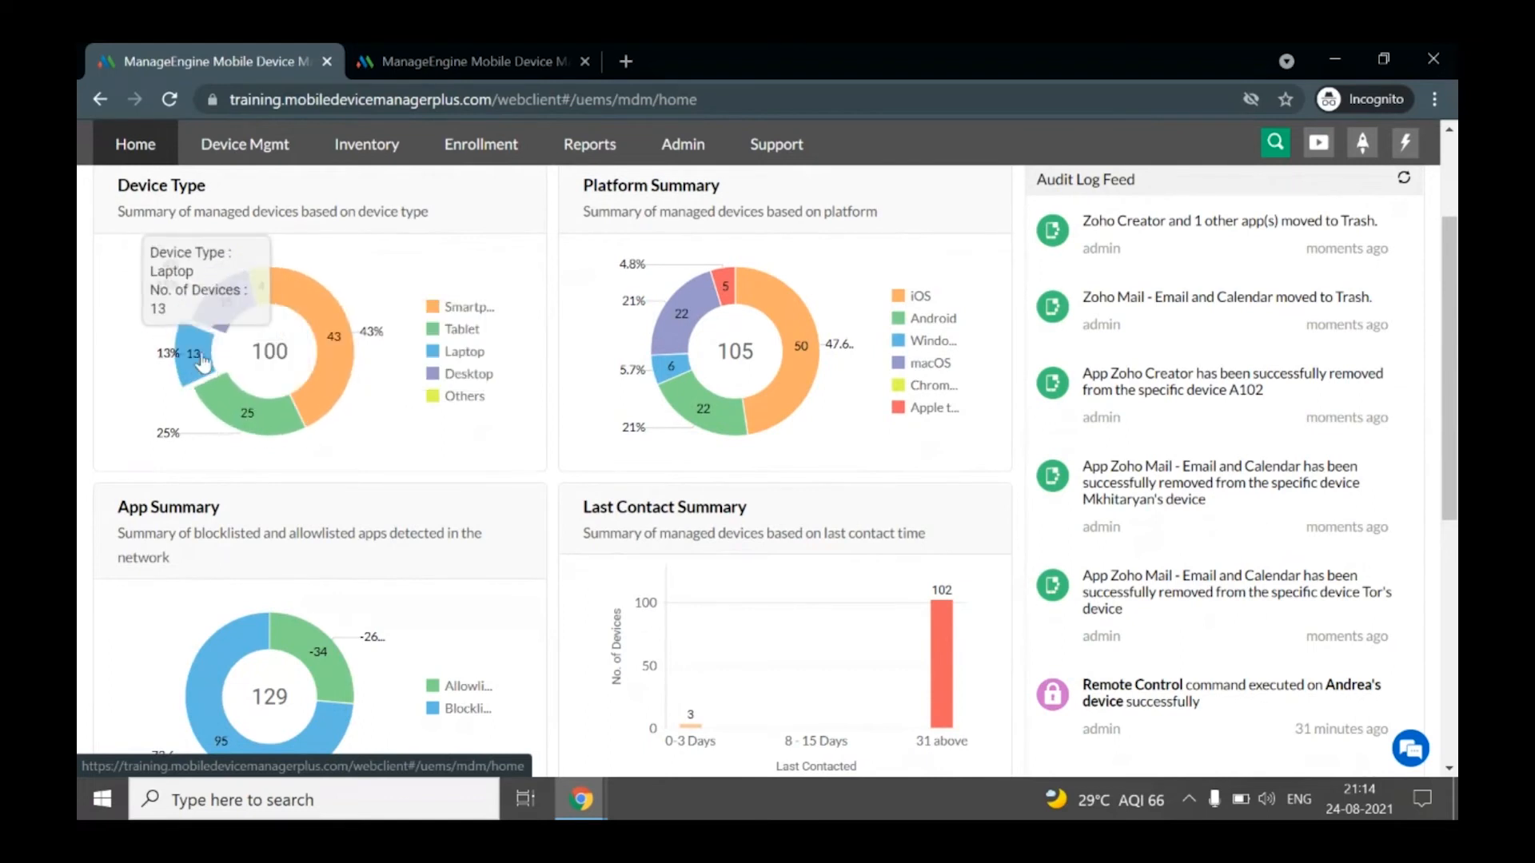
mouse_move(677, 391)
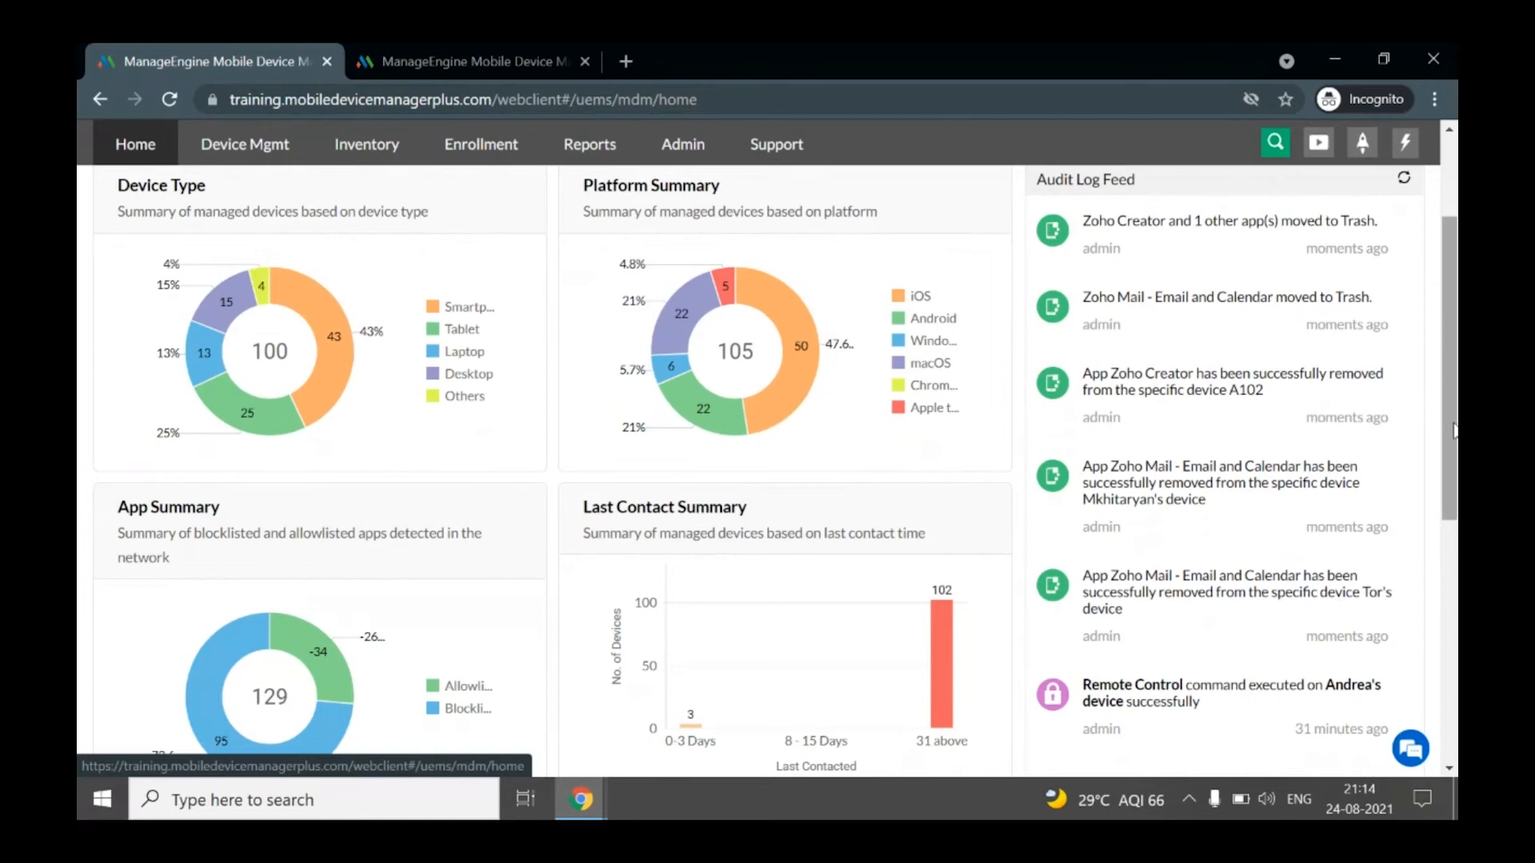
scroll(478, 421, down, 2)
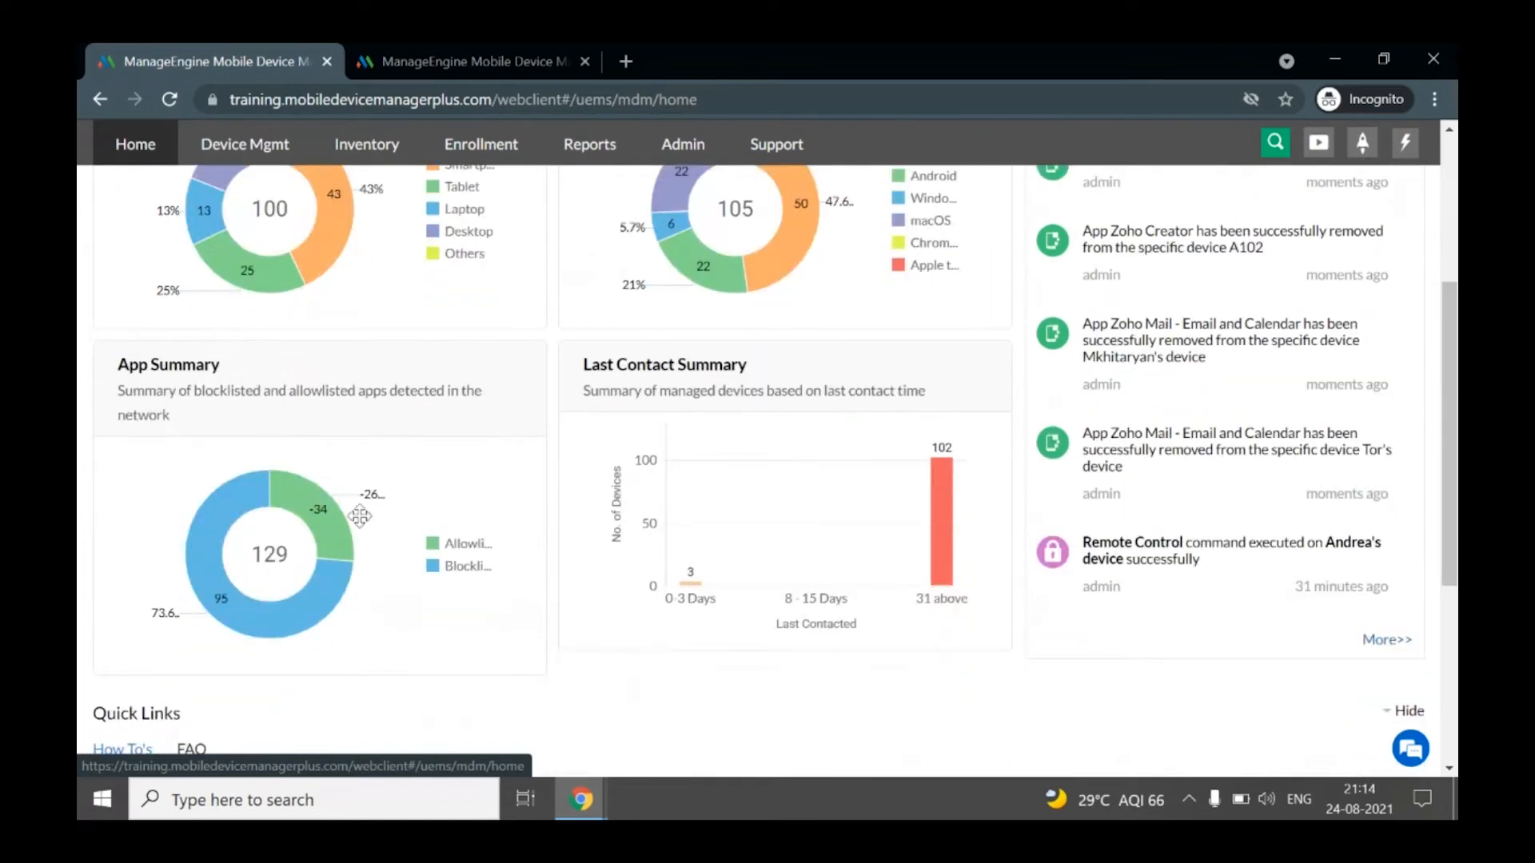
mouse_move(311, 603)
mouse_move(949, 506)
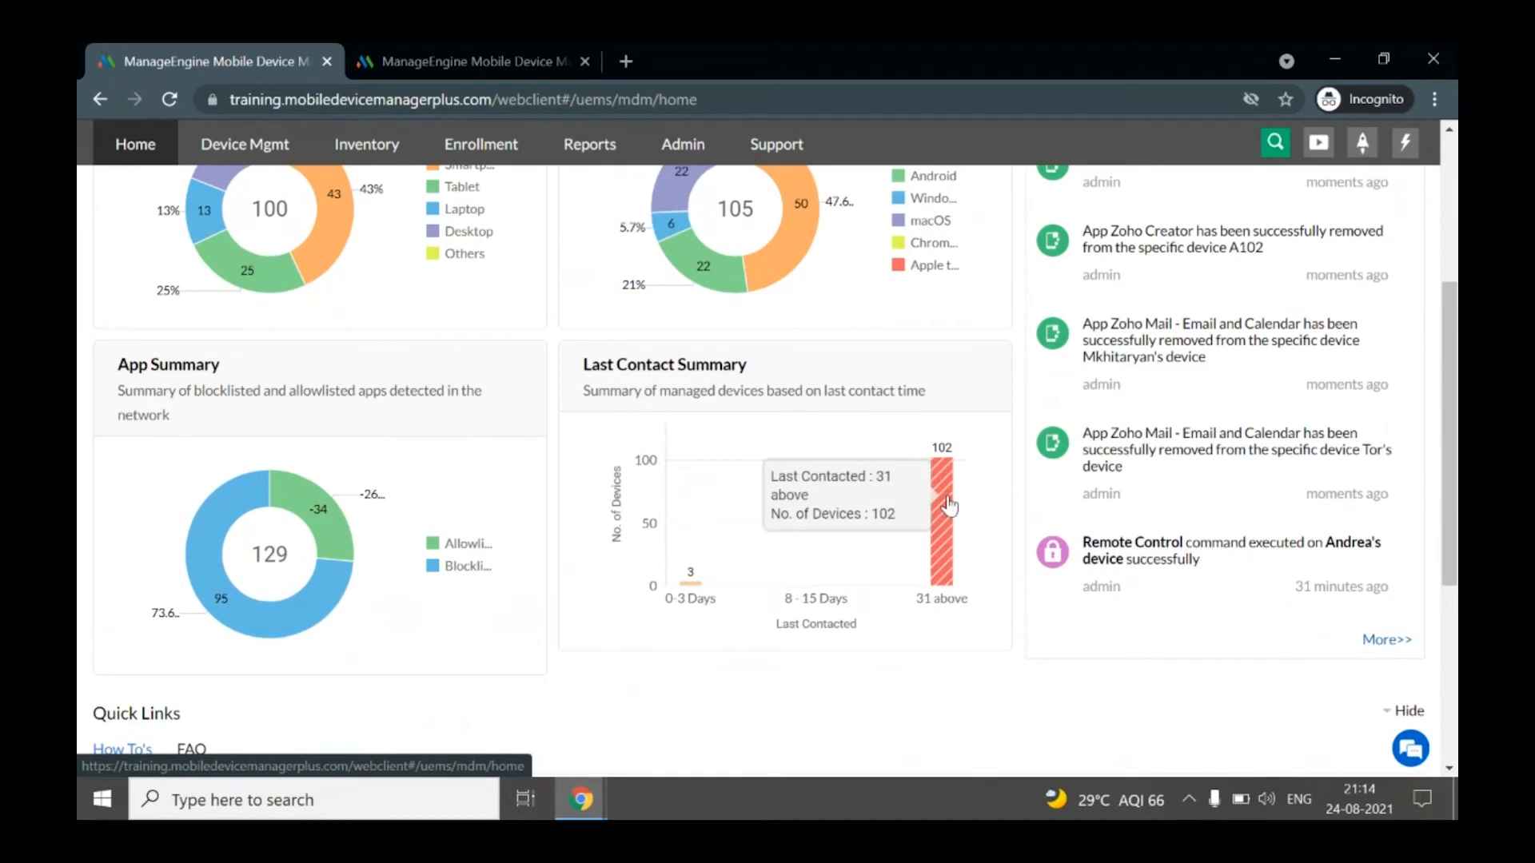
drag(1455, 424, 1453, 281)
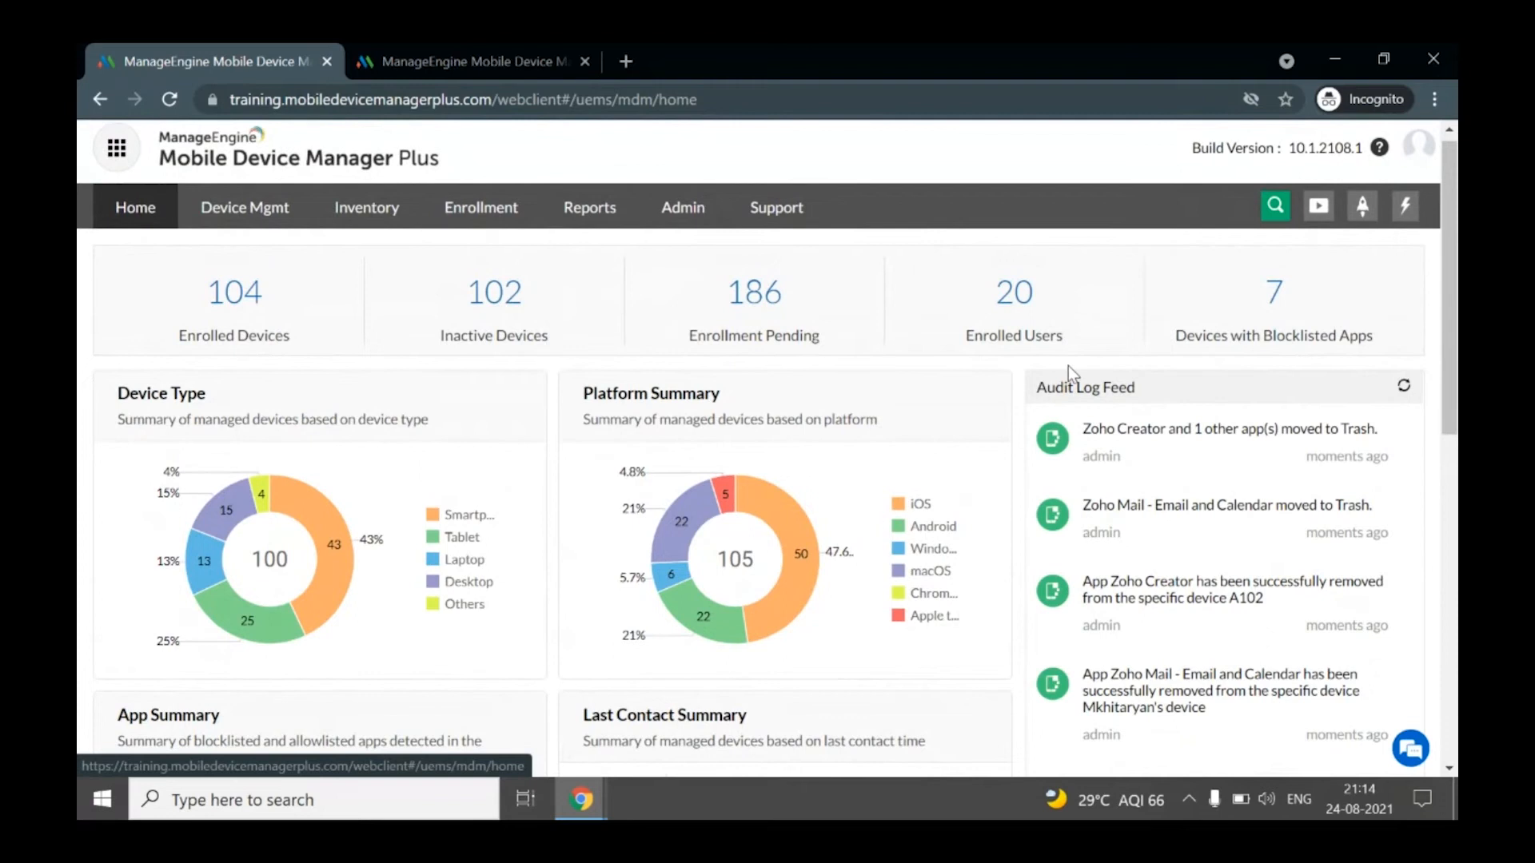
- Open device management and review its management, tools, conditional access and geofencing options
click(283, 224)
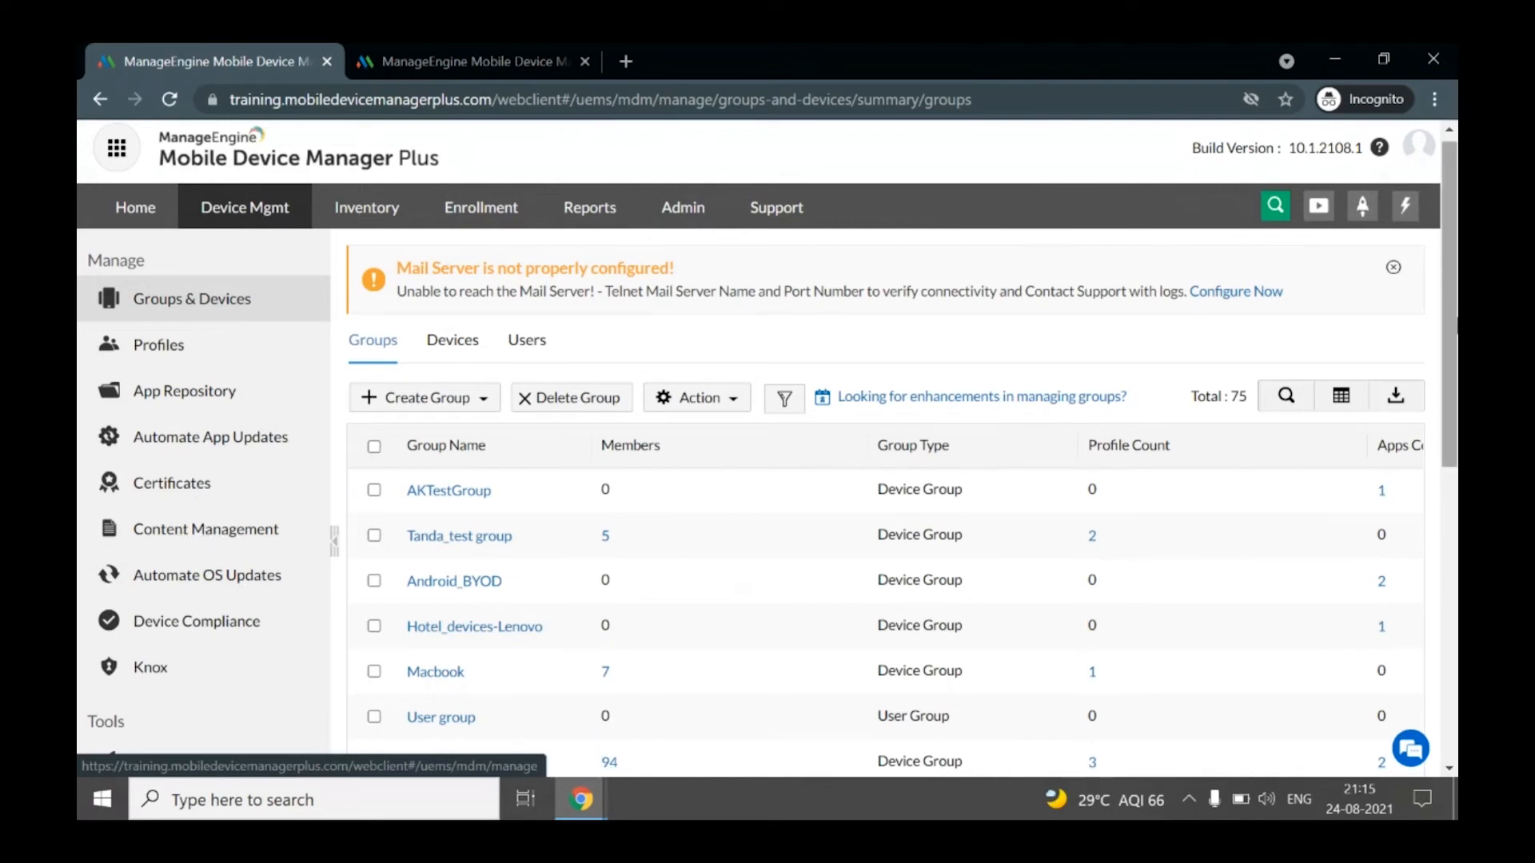
scroll(1456, 319, down, 4)
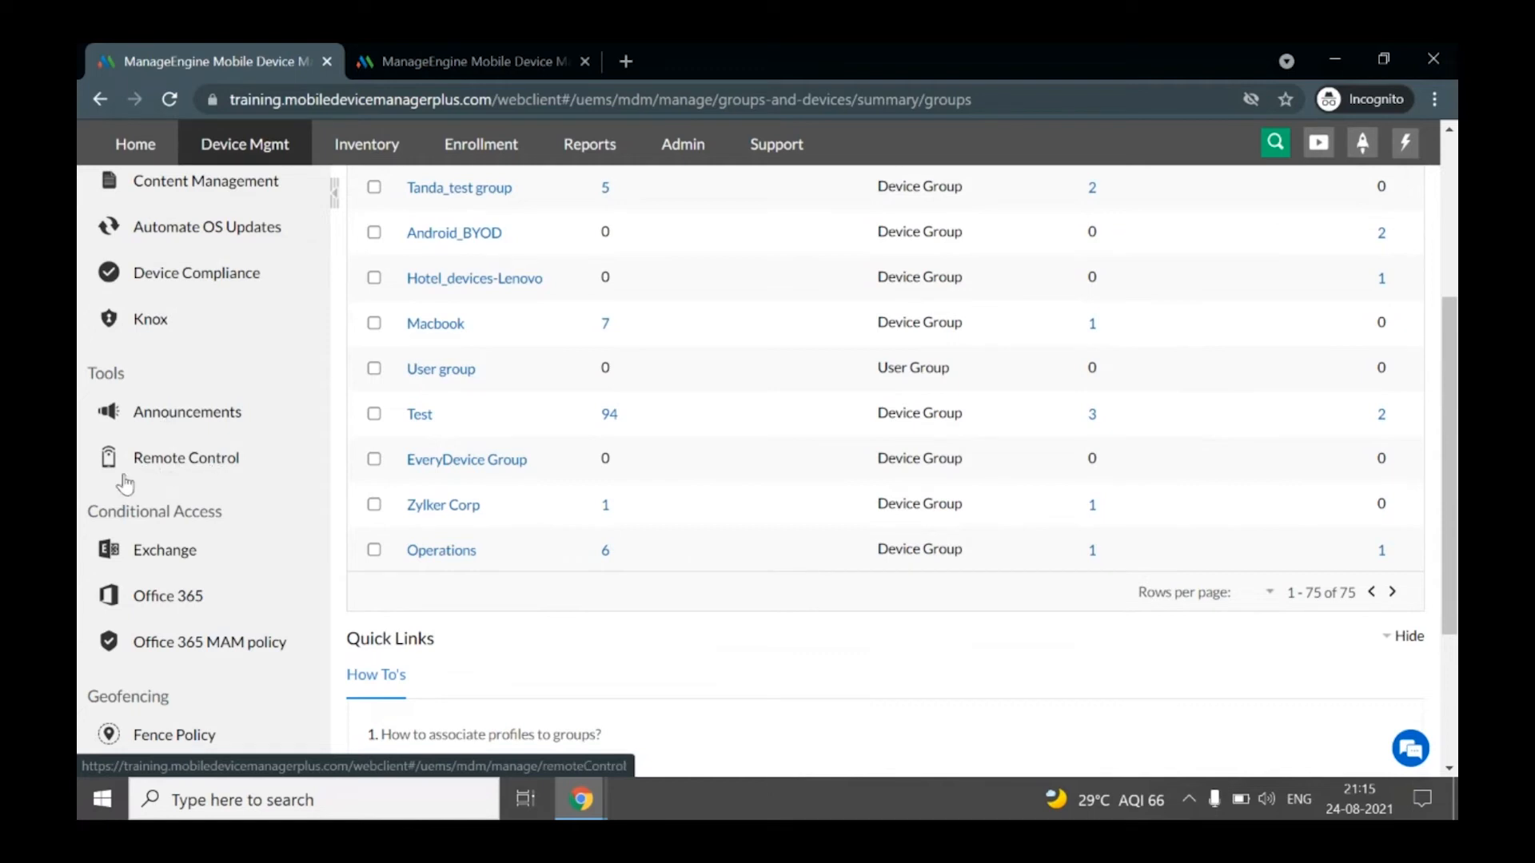
scroll(1451, 611, down, 2)
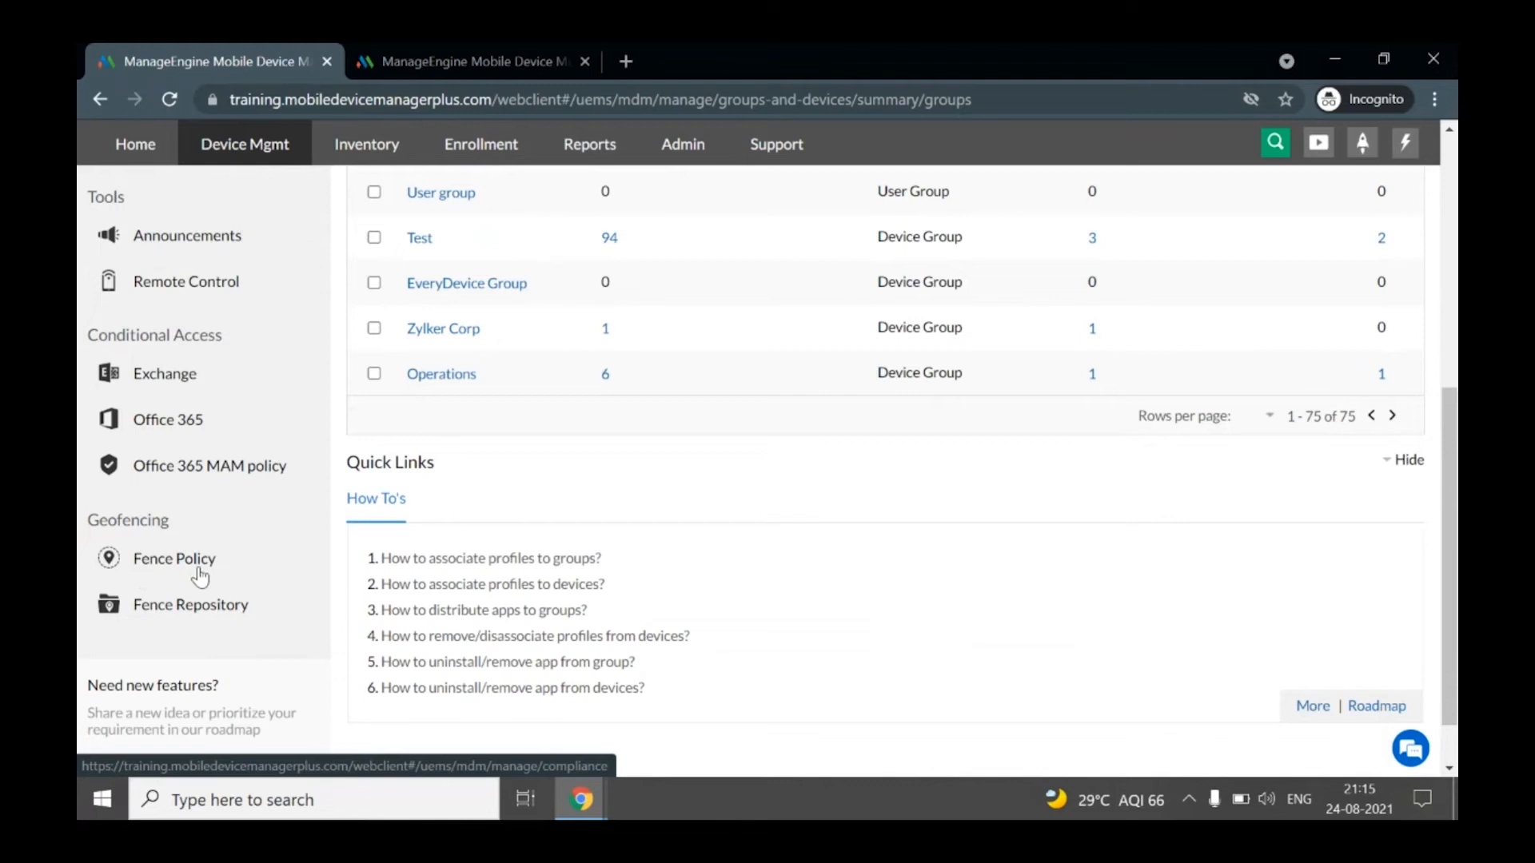
- Open the inventory section and view the device scan status and the Battery Level Tracking settings
click(379, 139)
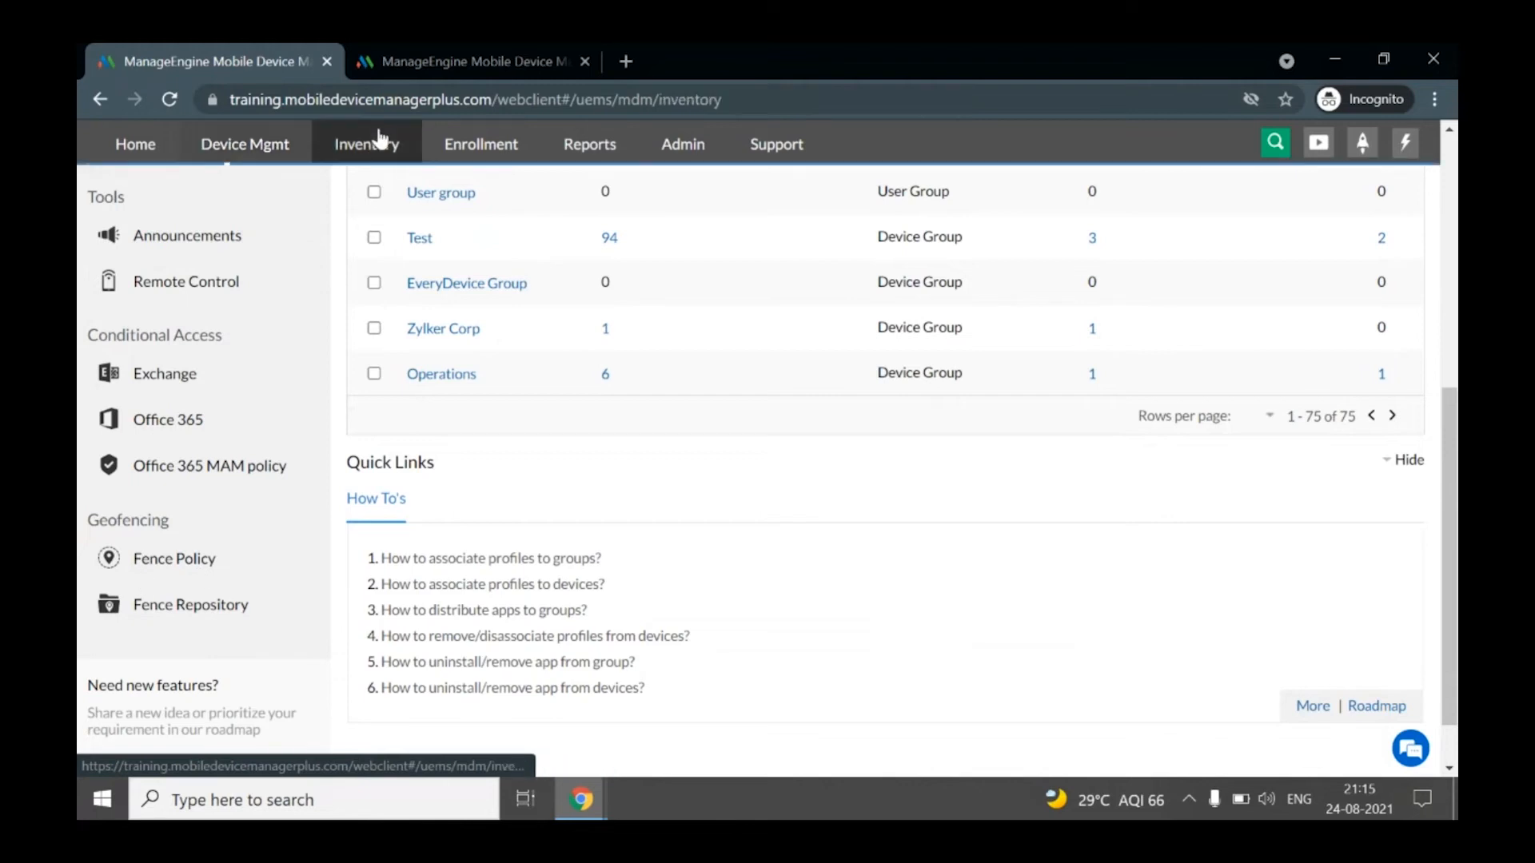
drag(1449, 415, 1449, 260)
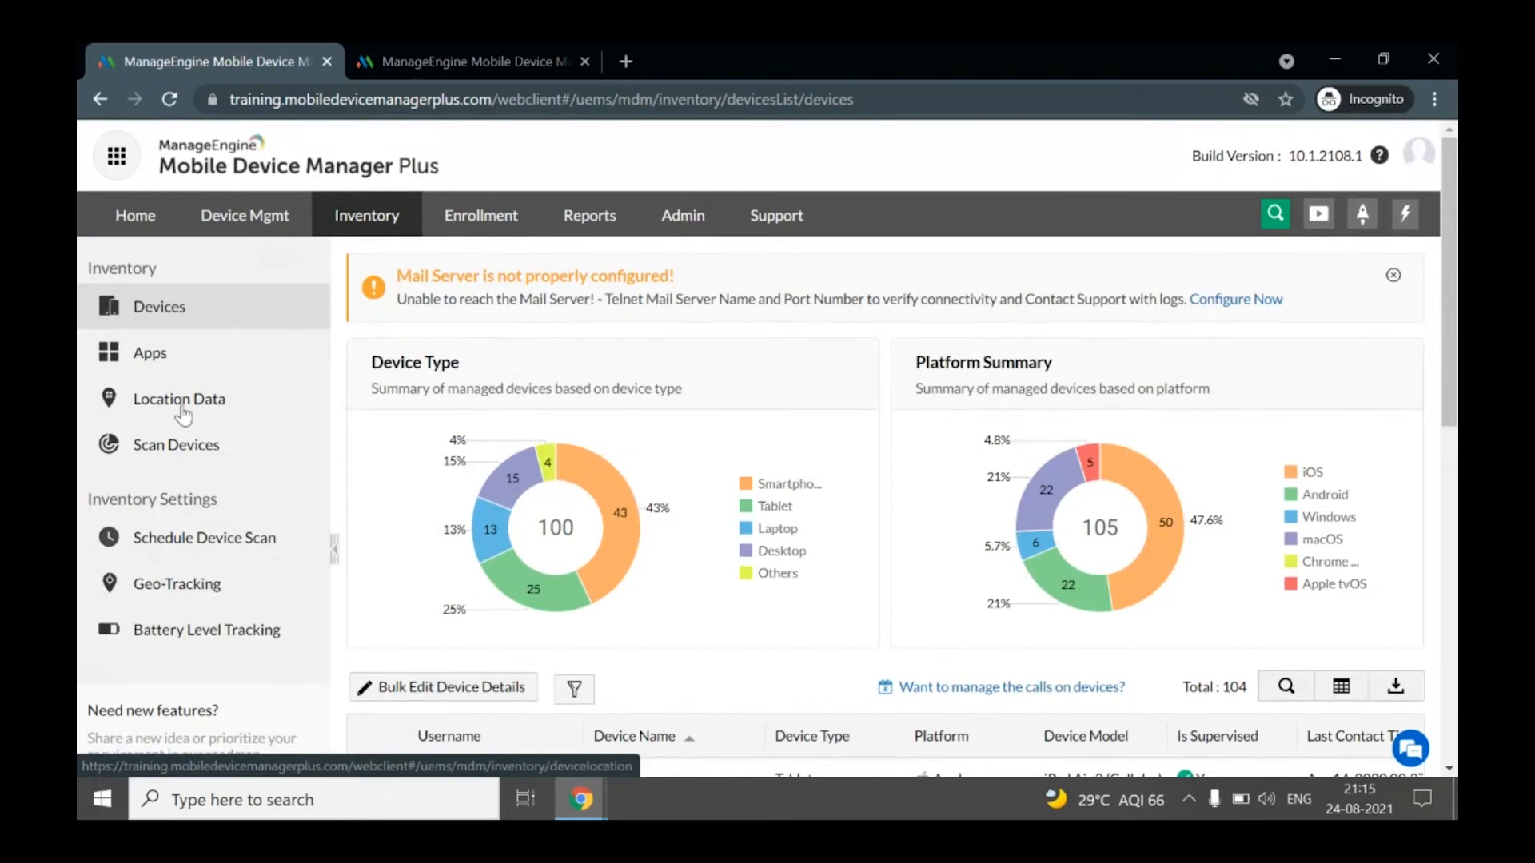
click(204, 450)
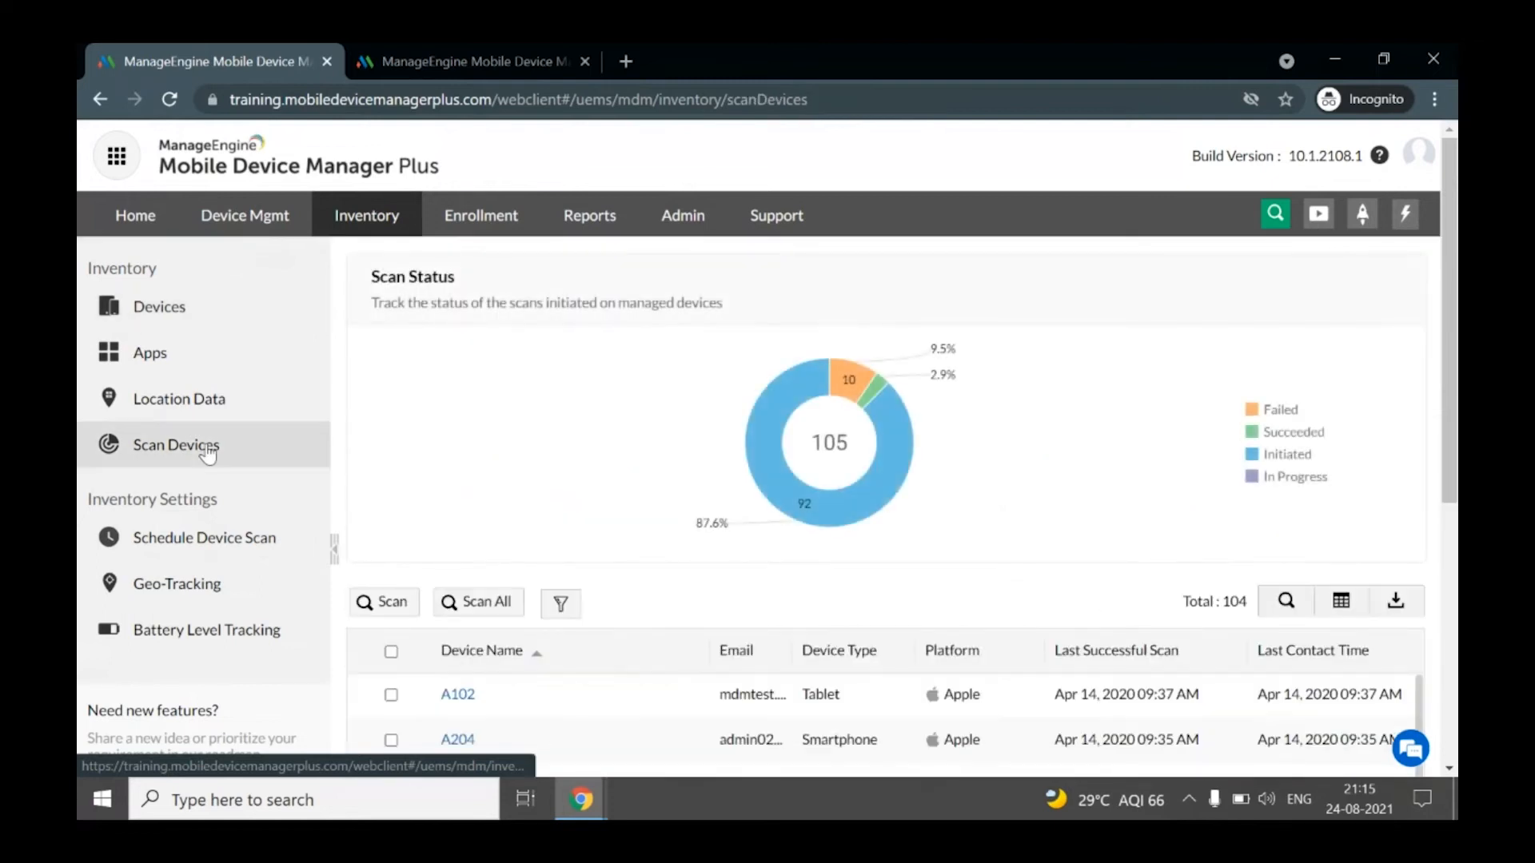
mouse_move(770, 424)
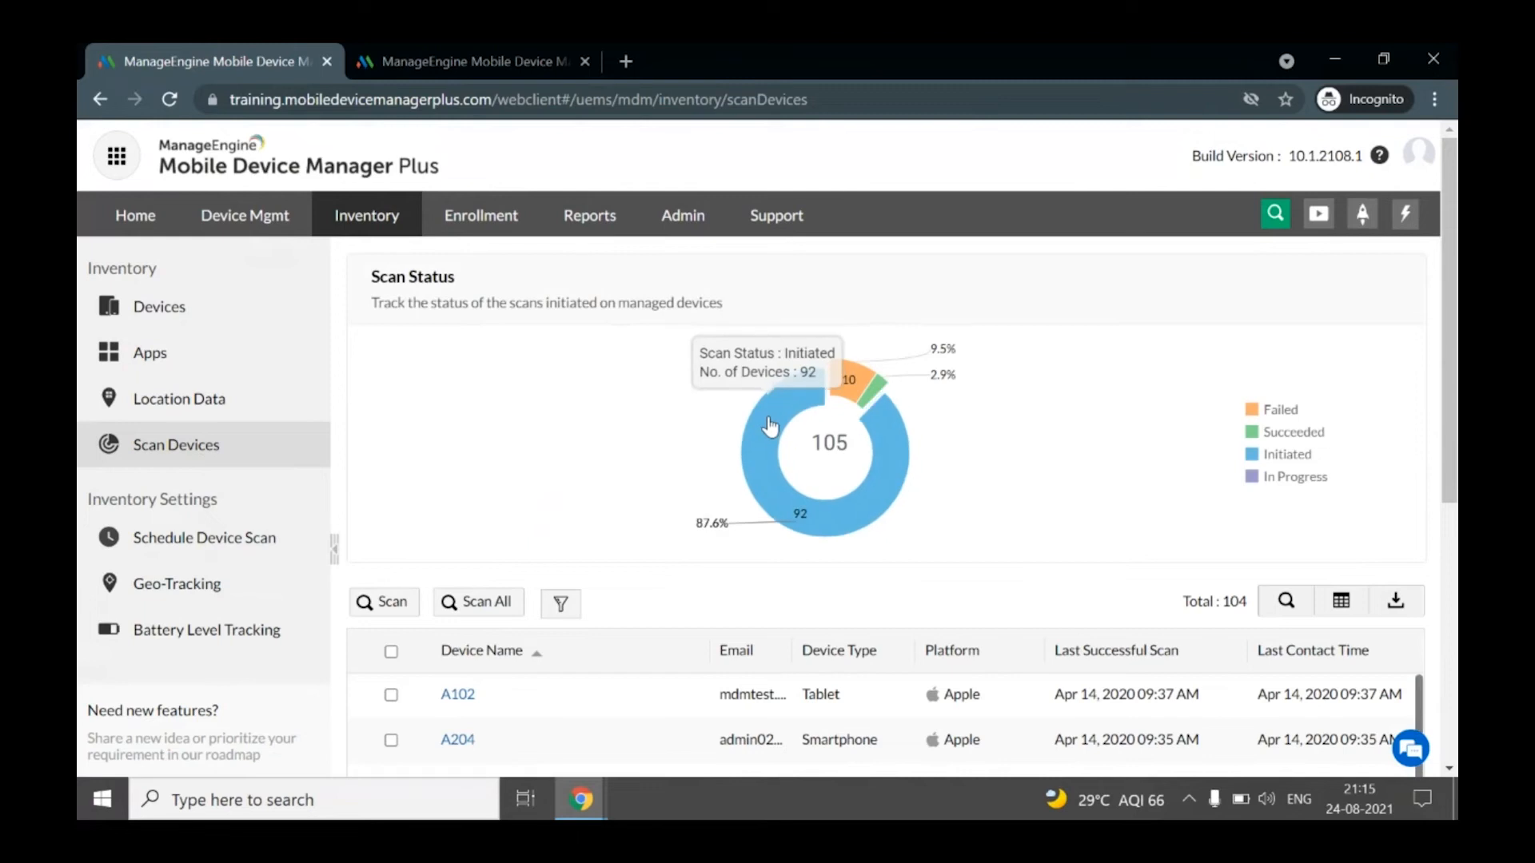
click(232, 631)
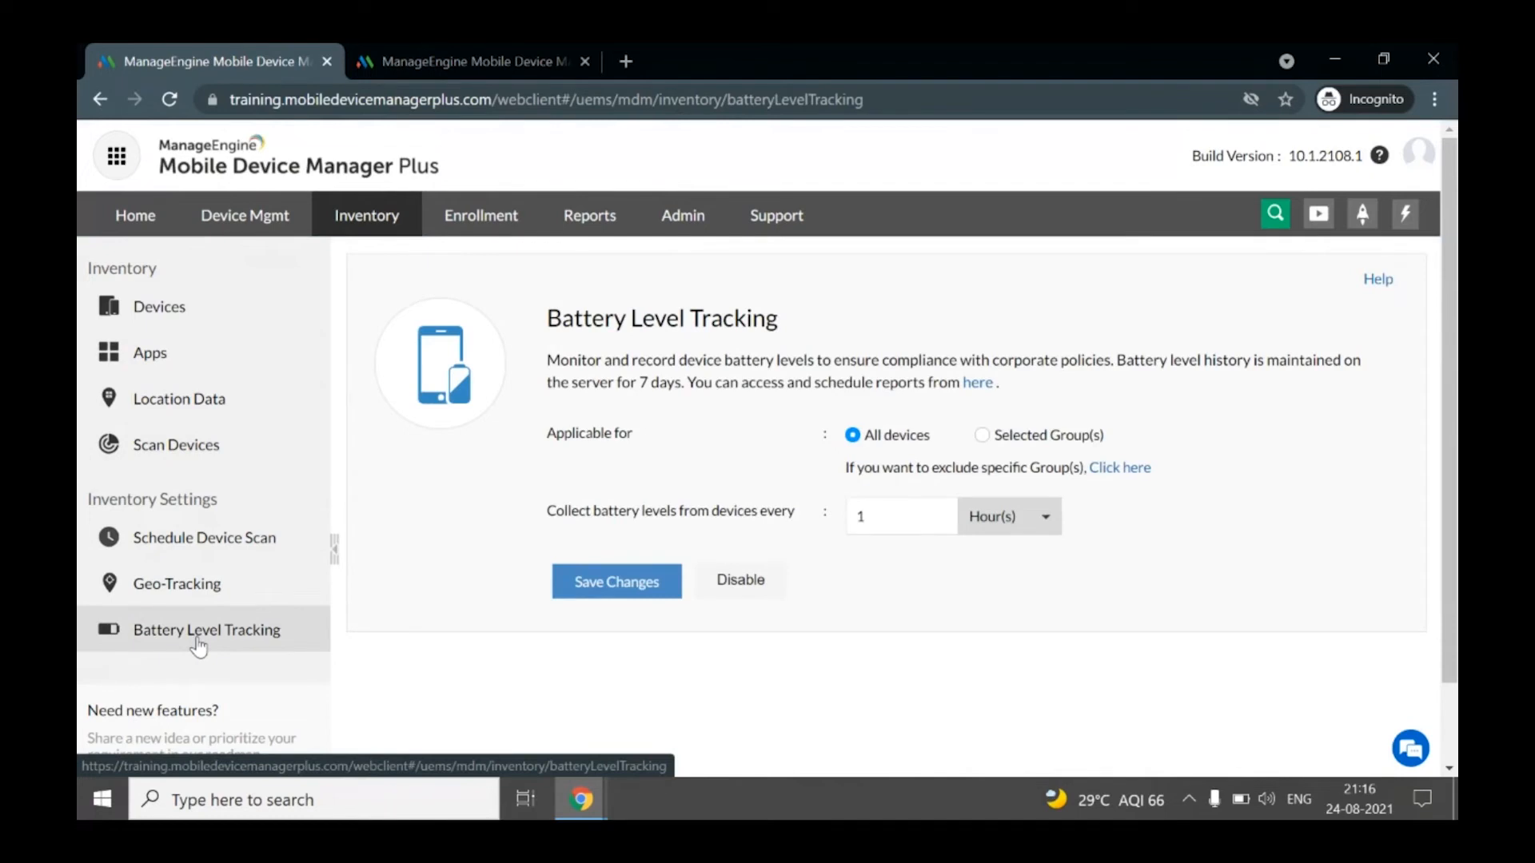
- Review the enrollment options for each platform and the predefined, scheduled and query reports
click(489, 231)
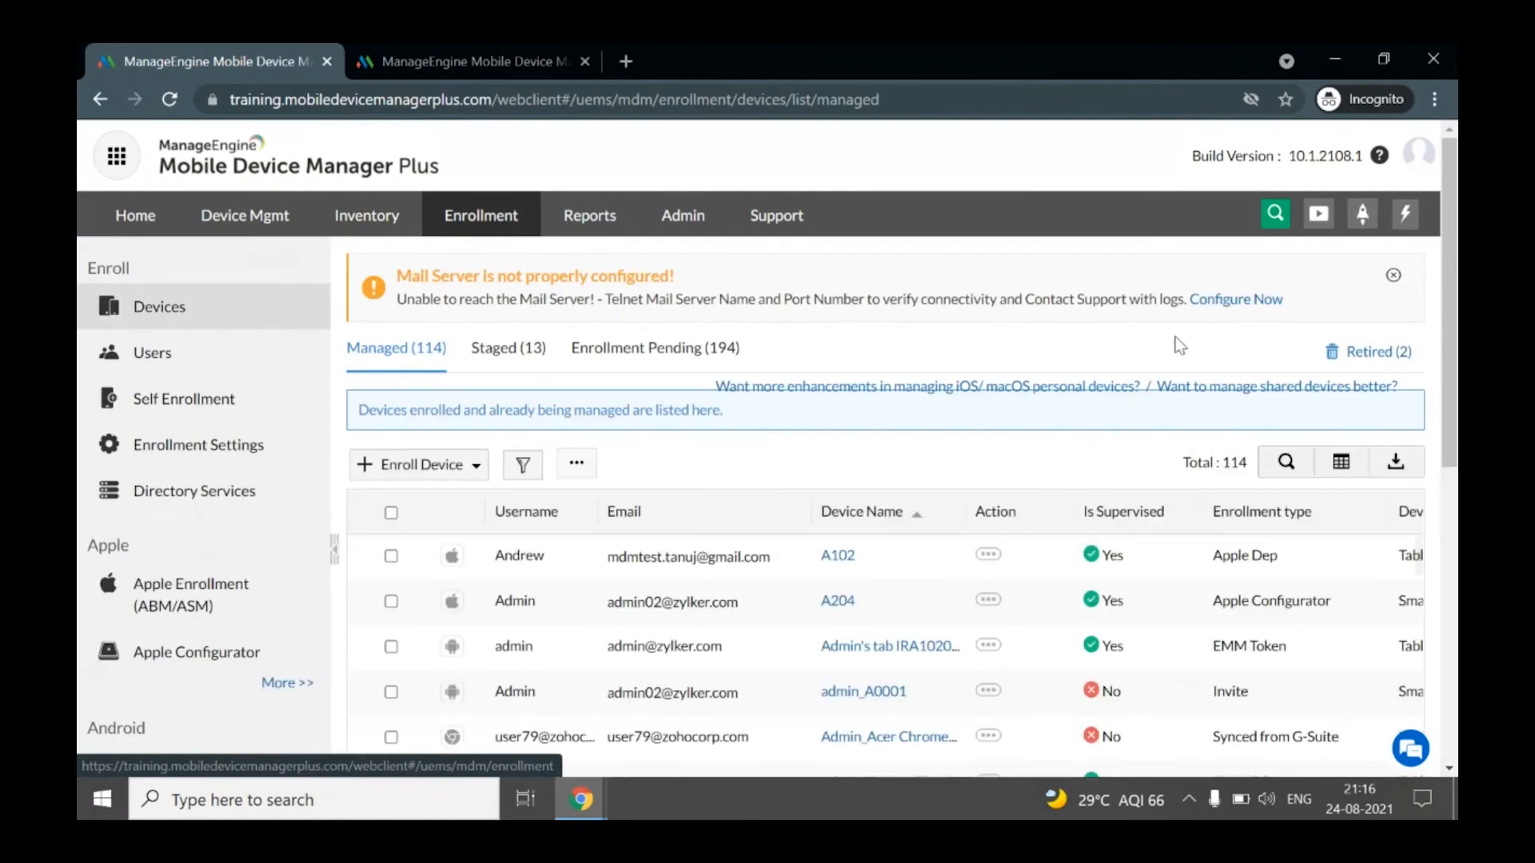
scroll(879, 448, down, 5)
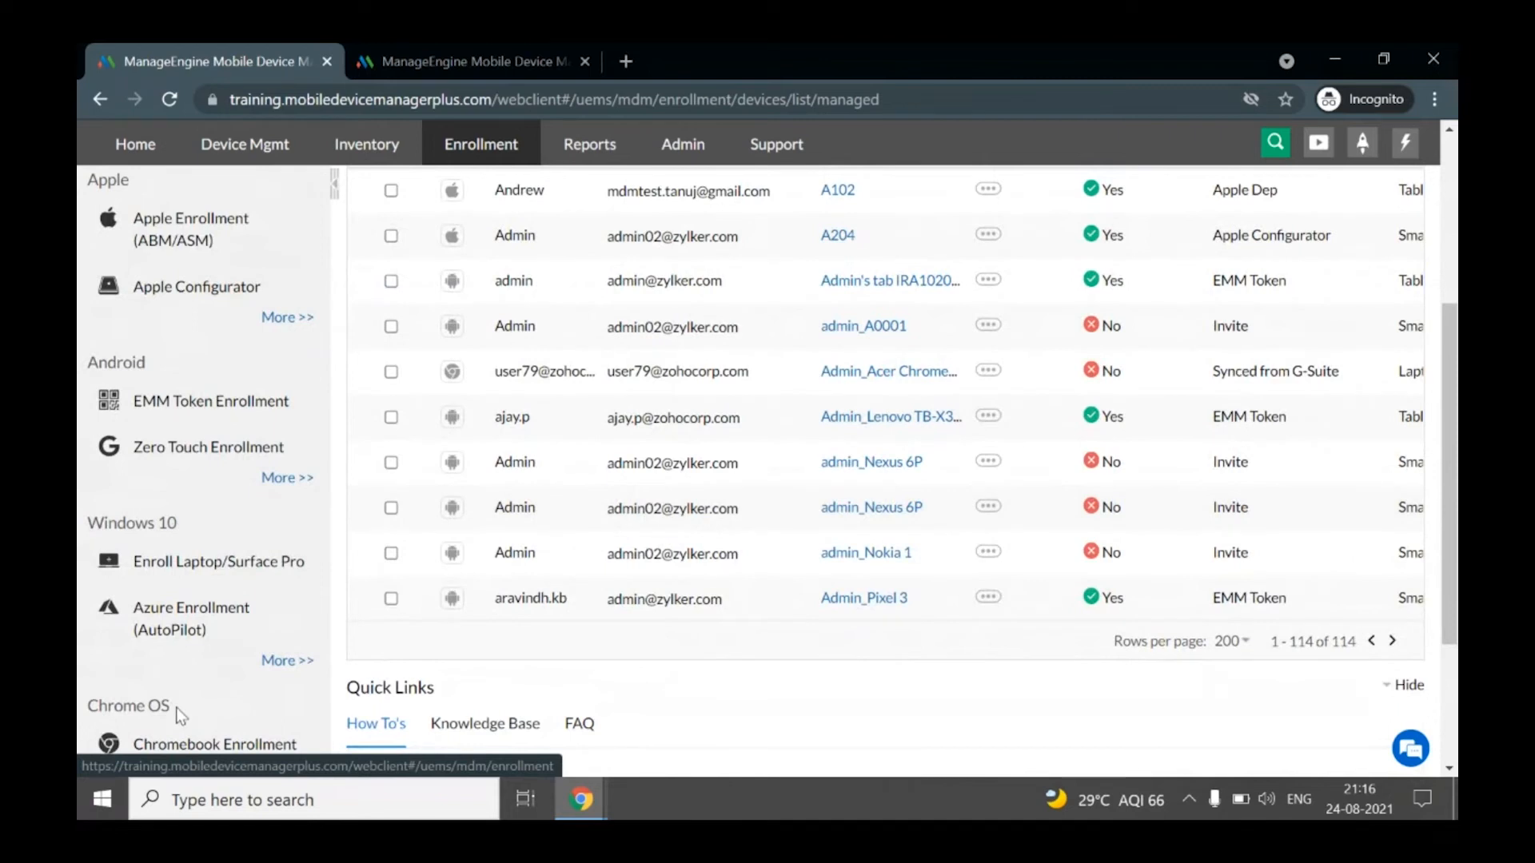
click(589, 148)
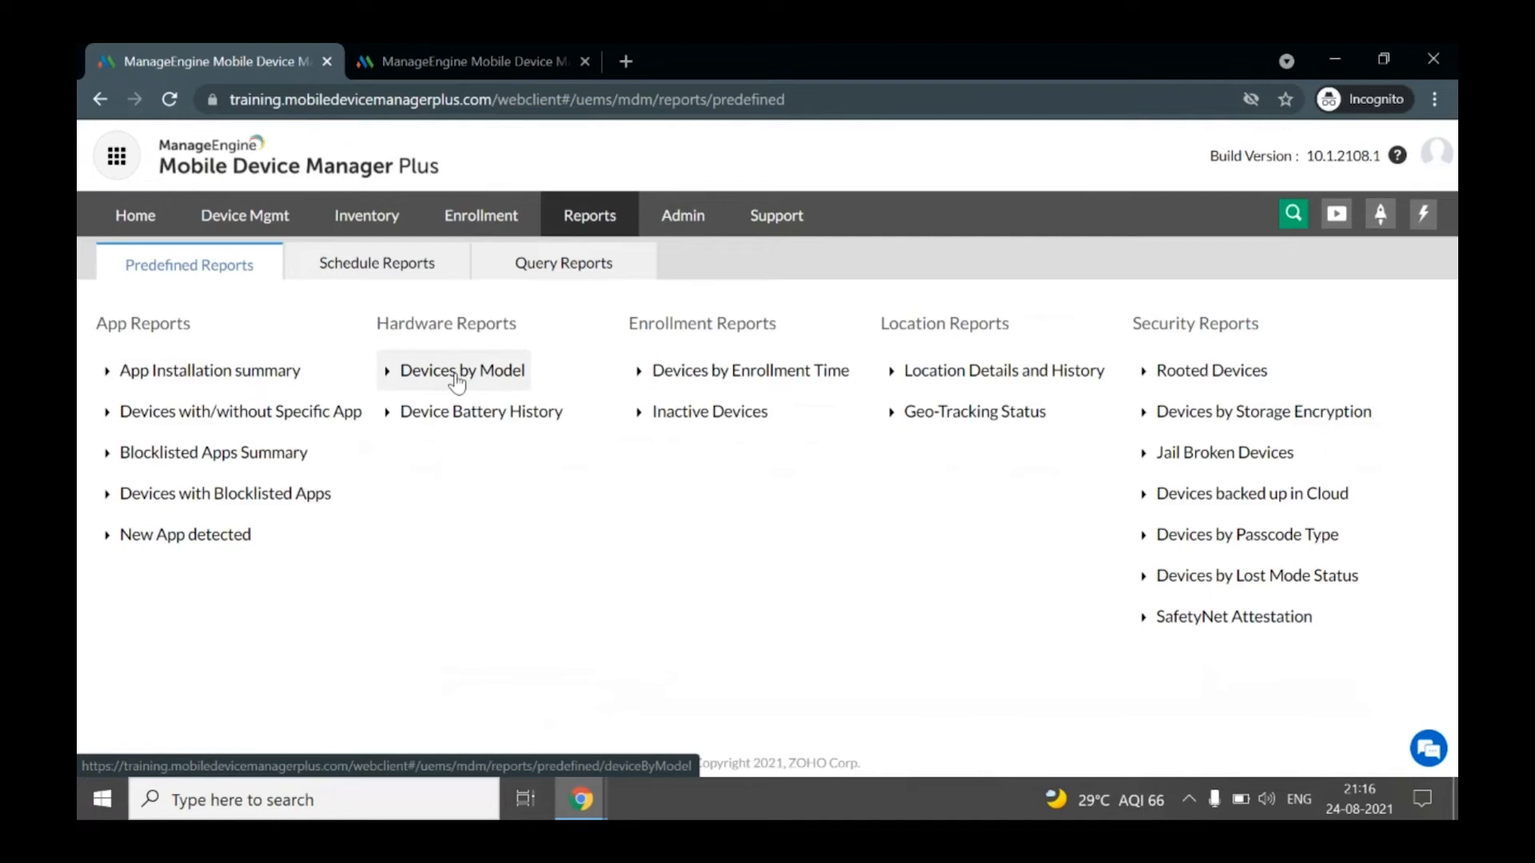
click(410, 262)
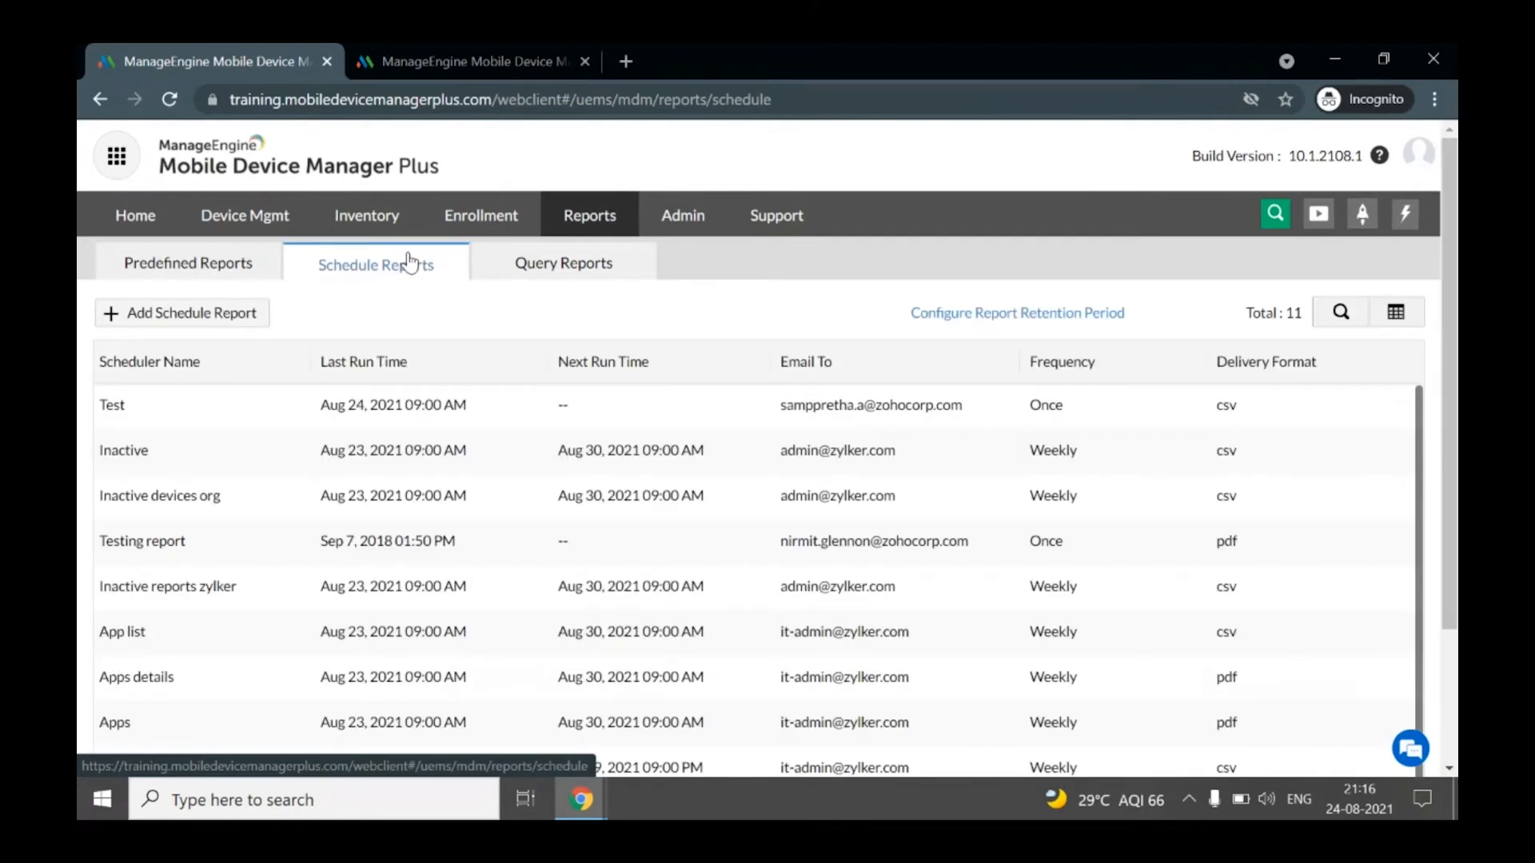
click(539, 272)
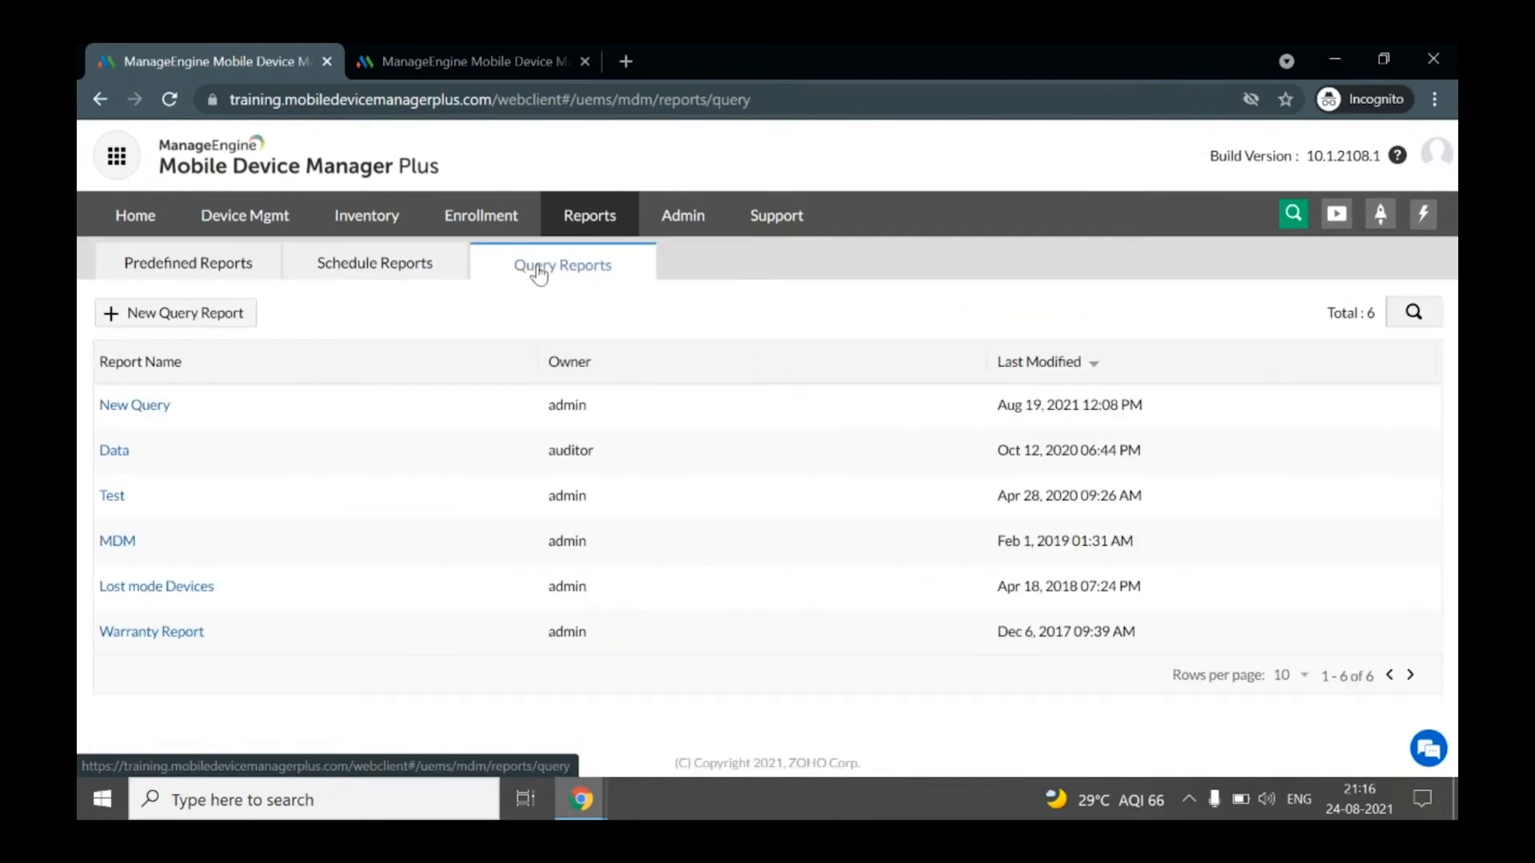
- Open the admin section's Proxy Settings and review the remaining privacy, security and database settings categories
click(707, 214)
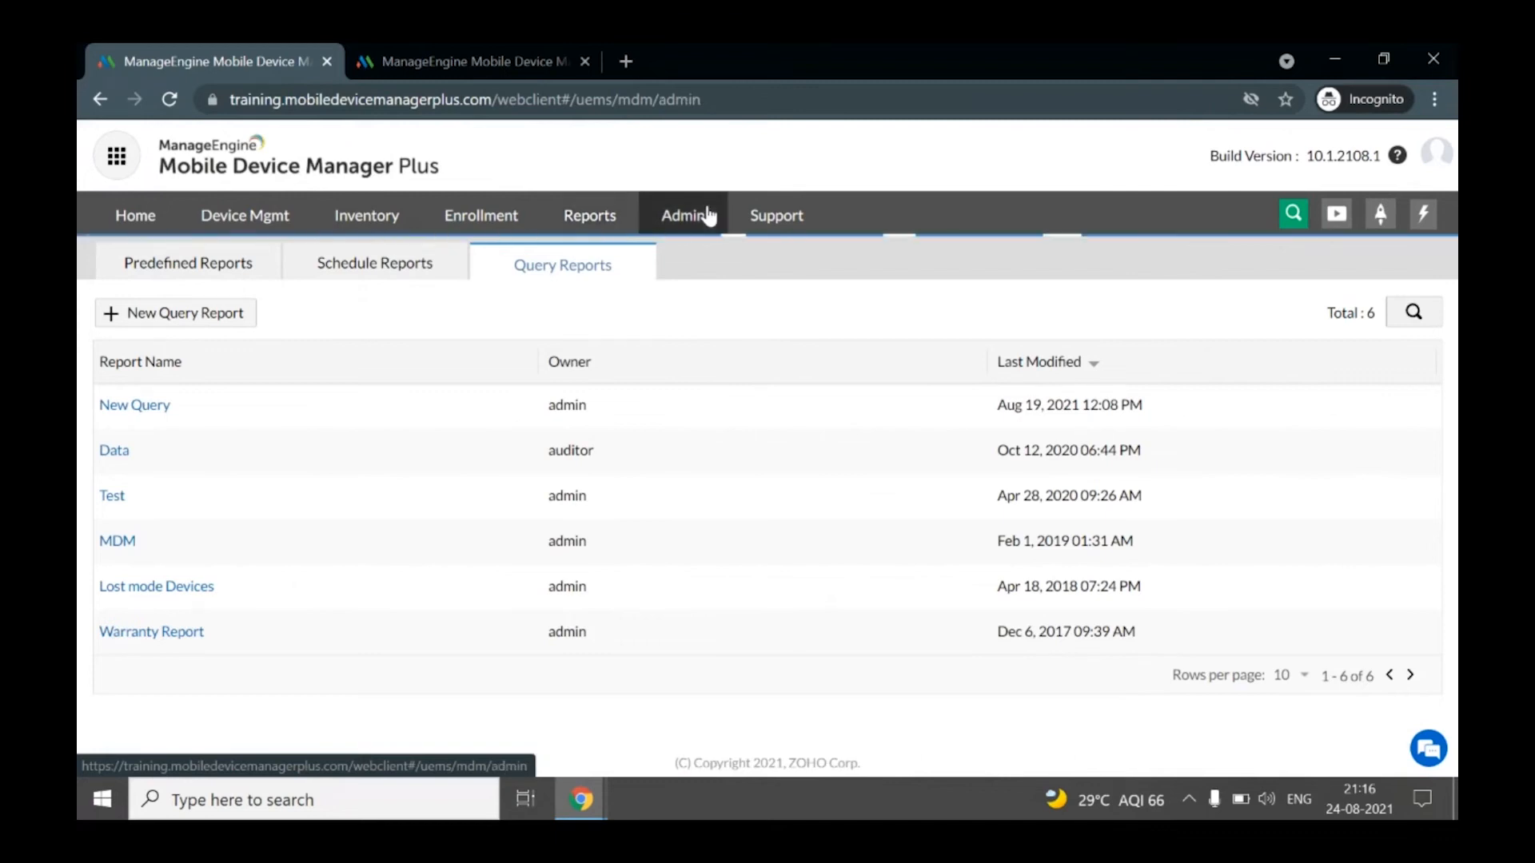
click(166, 364)
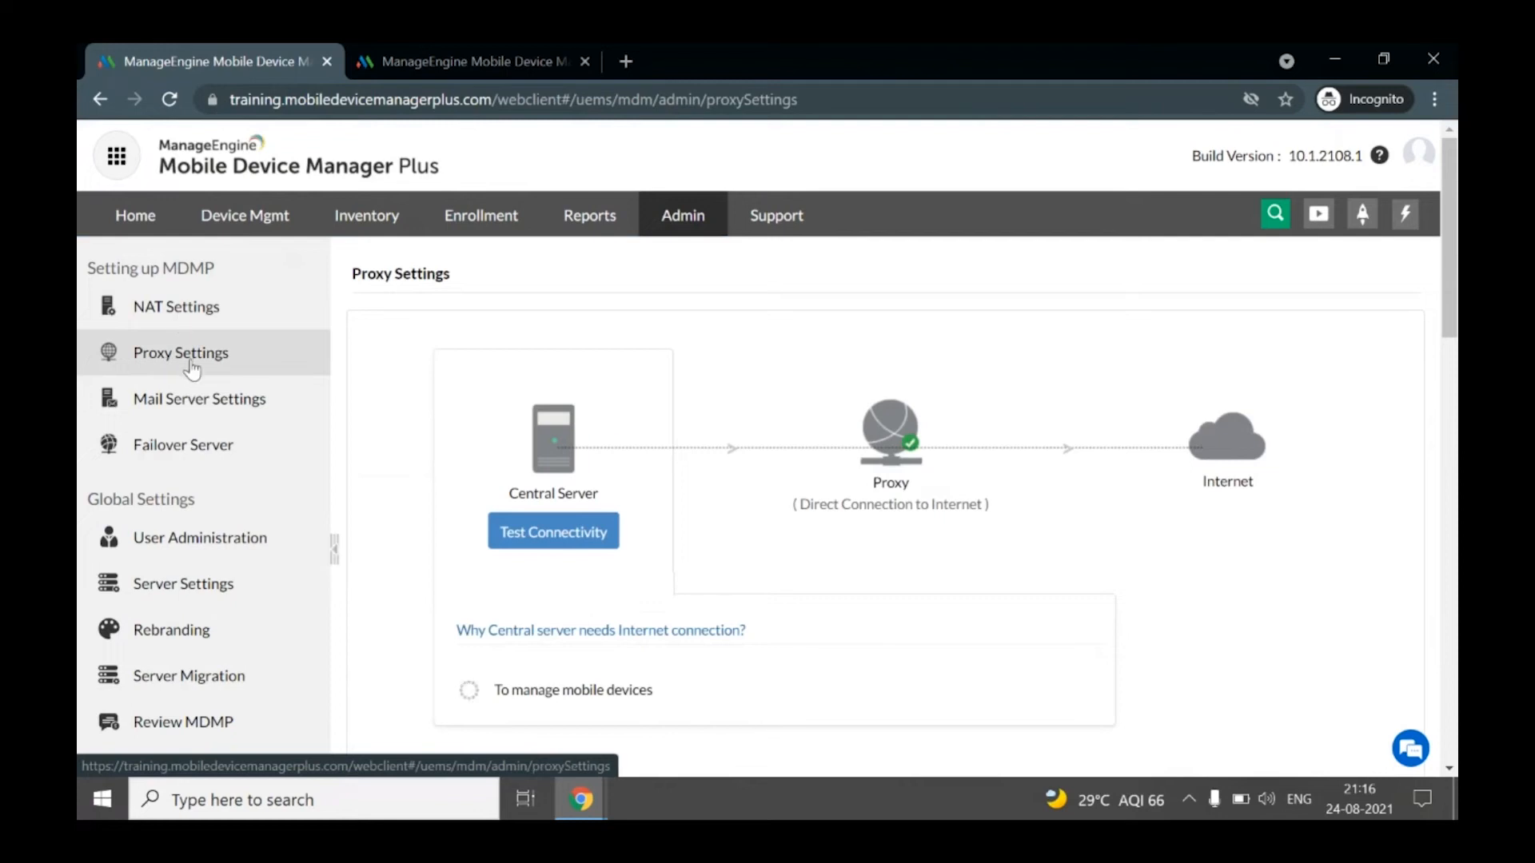
drag(1451, 304, 1452, 476)
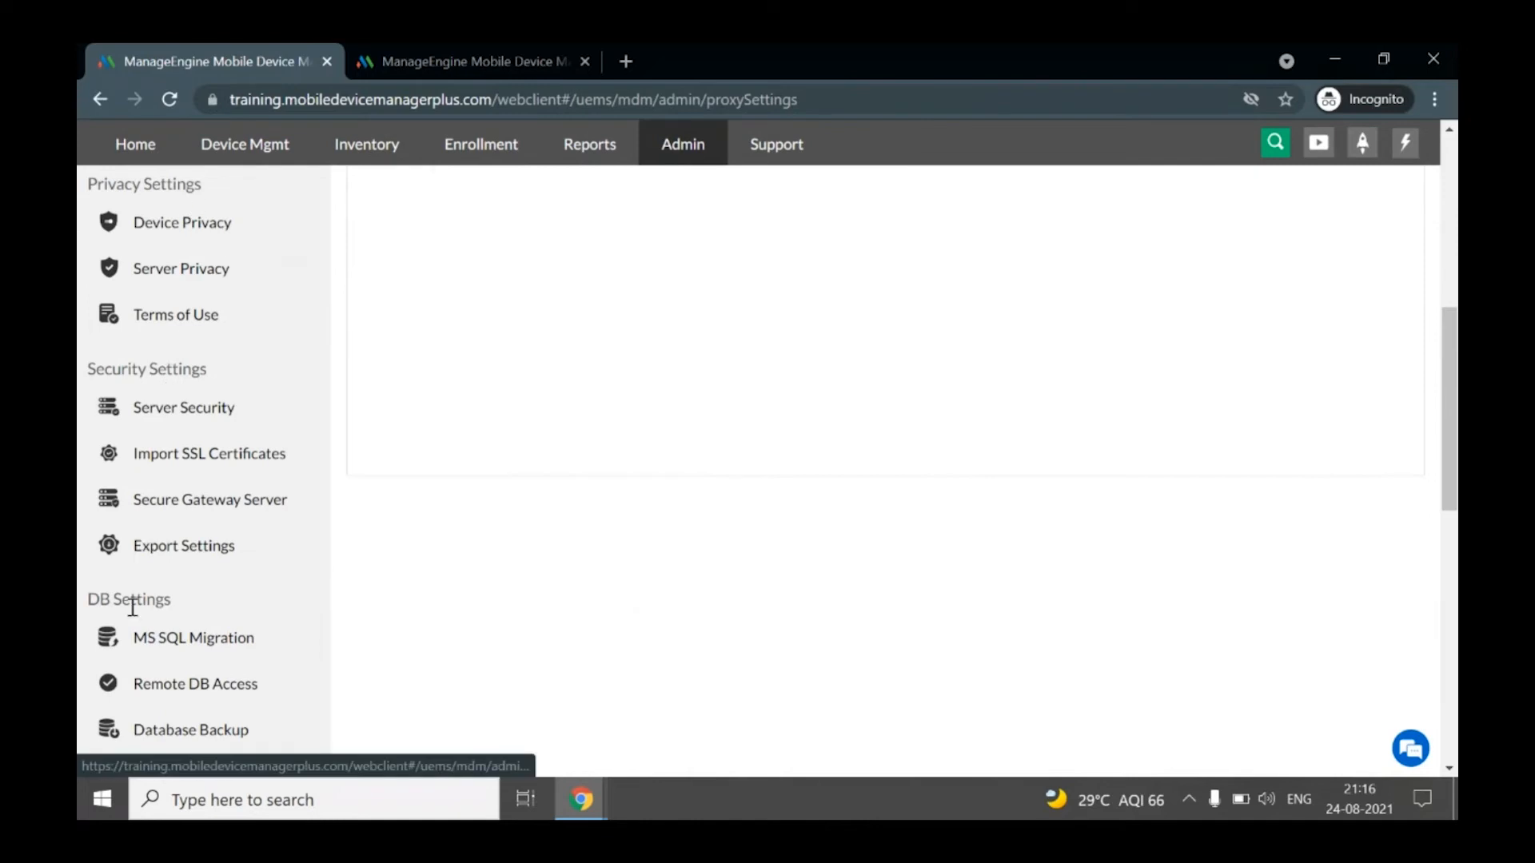
- Open the support section and review the community resources and contact options, including the toll-free numbers
click(765, 166)
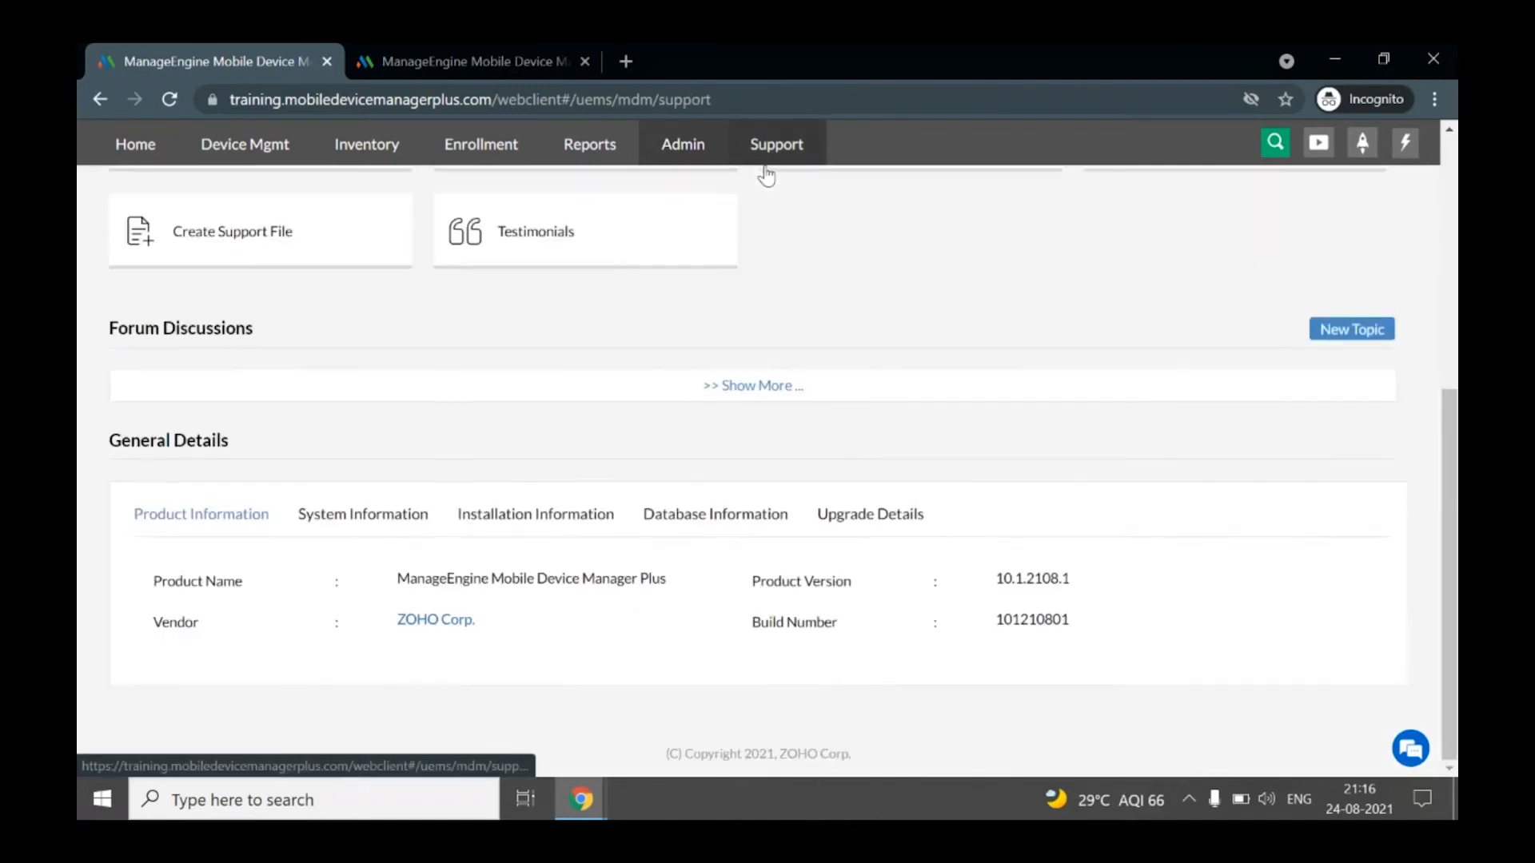
scroll(799, 200, up, 7)
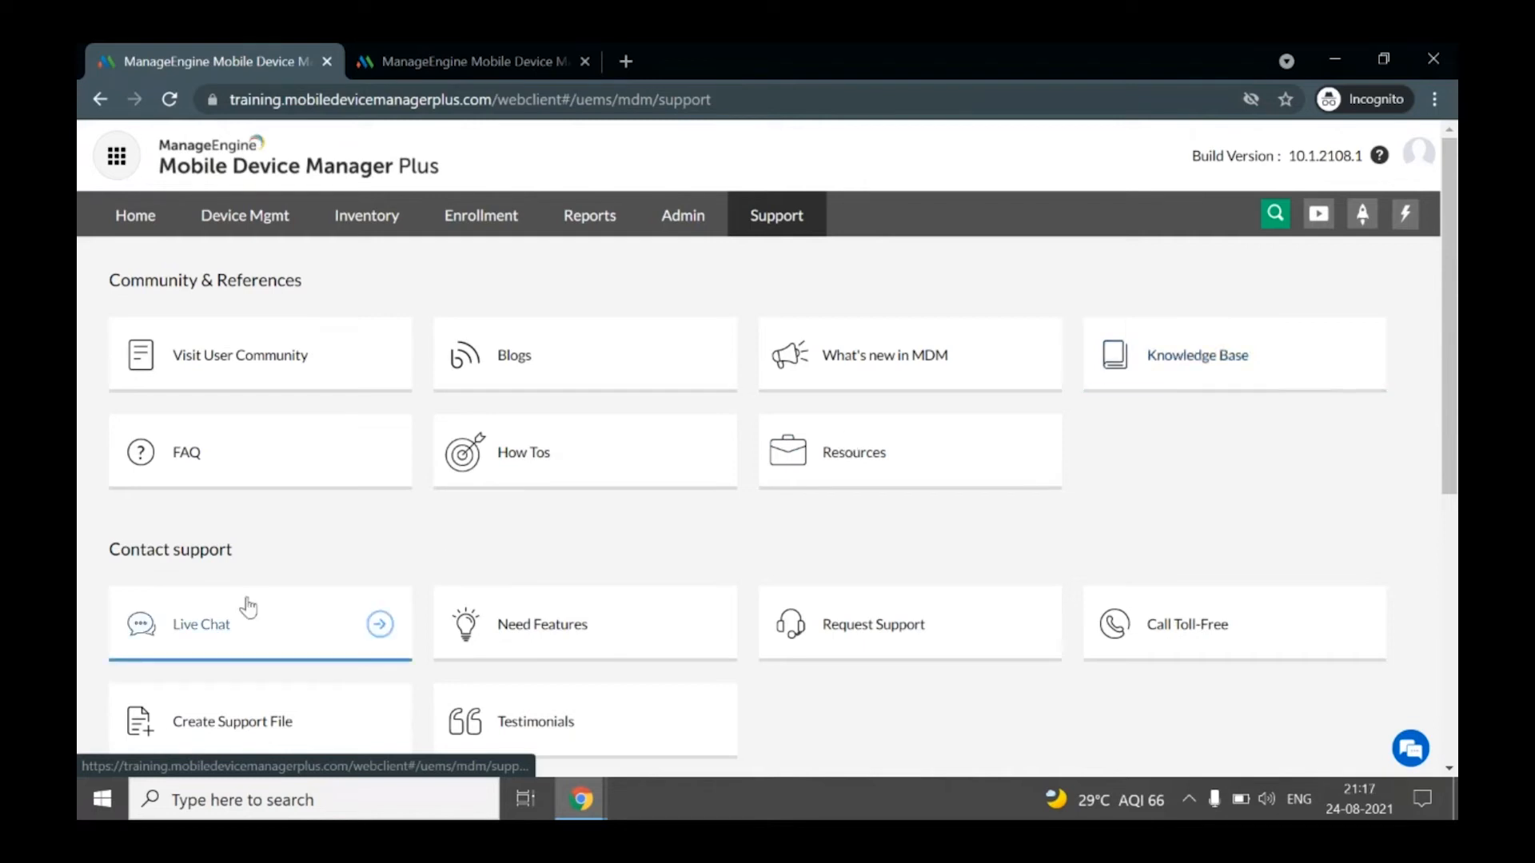
mouse_move(1292, 630)
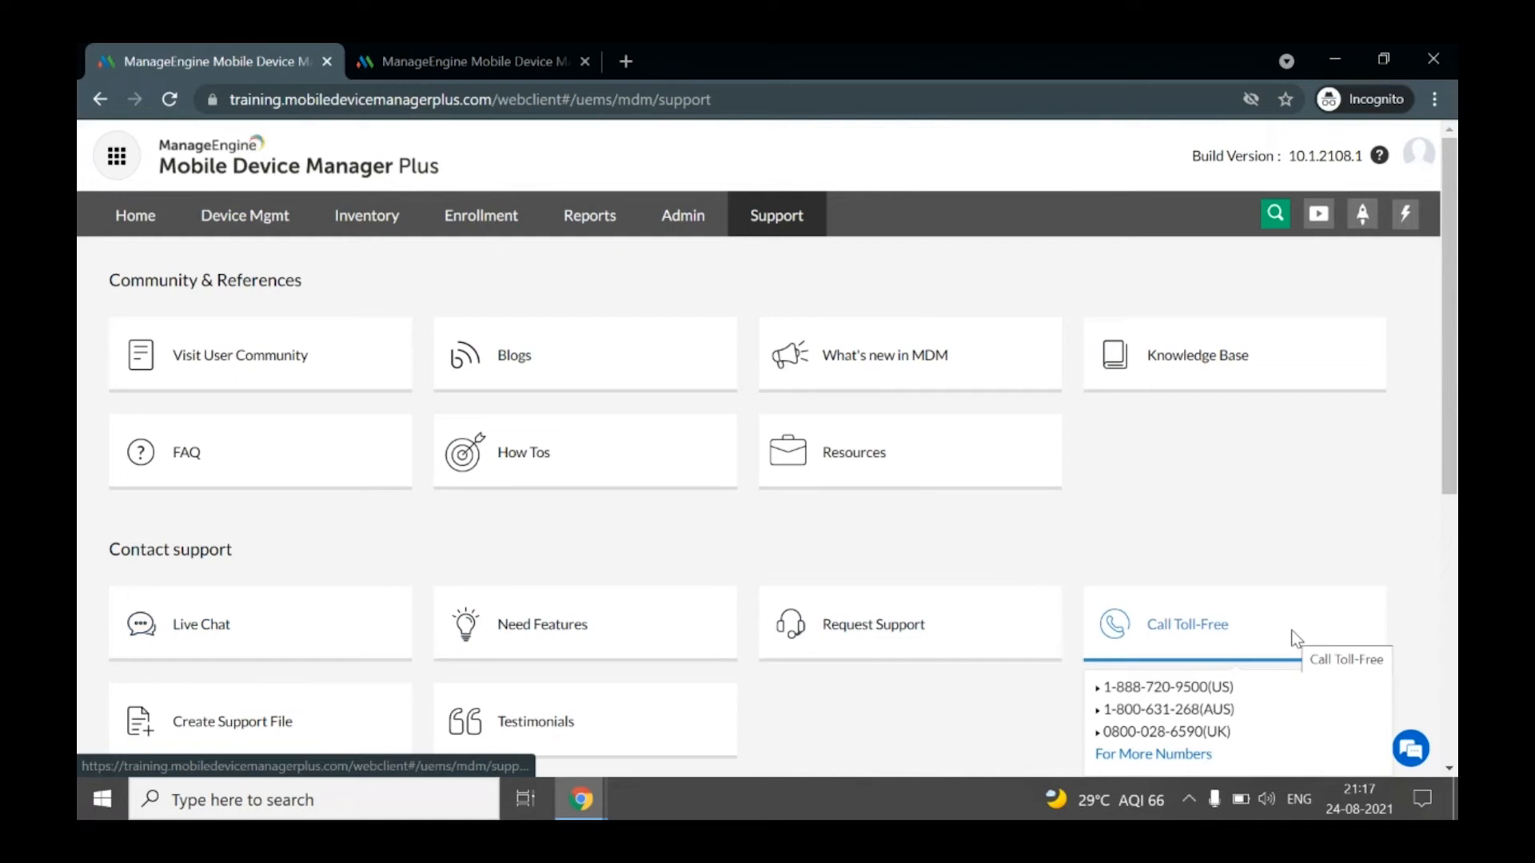
- Return to device management, switch to the slideshow window and advance to the slide on installing and managing business apps
click(281, 228)
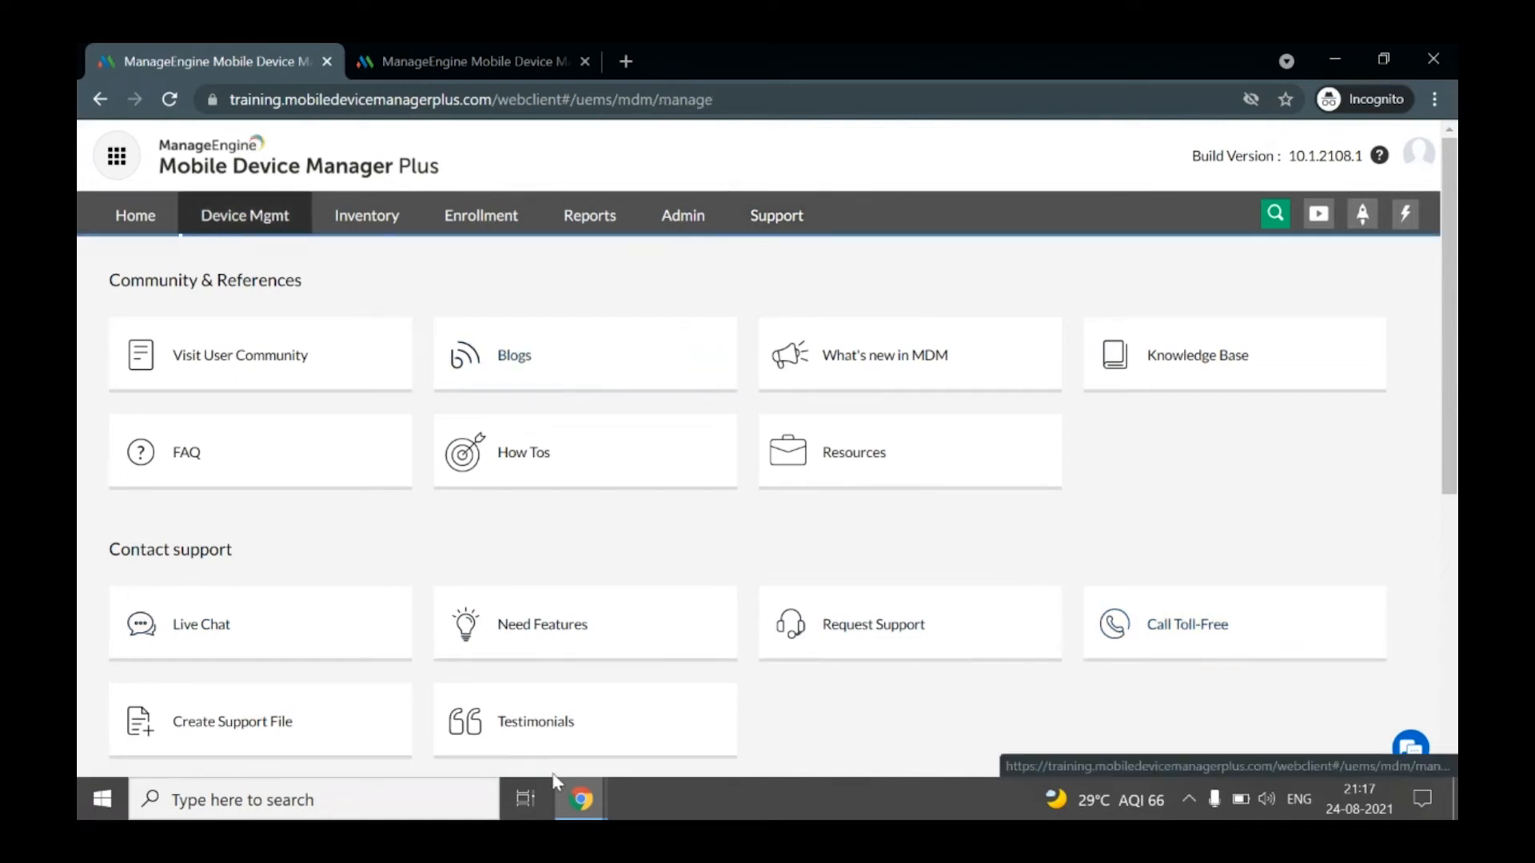
mouse_move(601, 793)
click(438, 729)
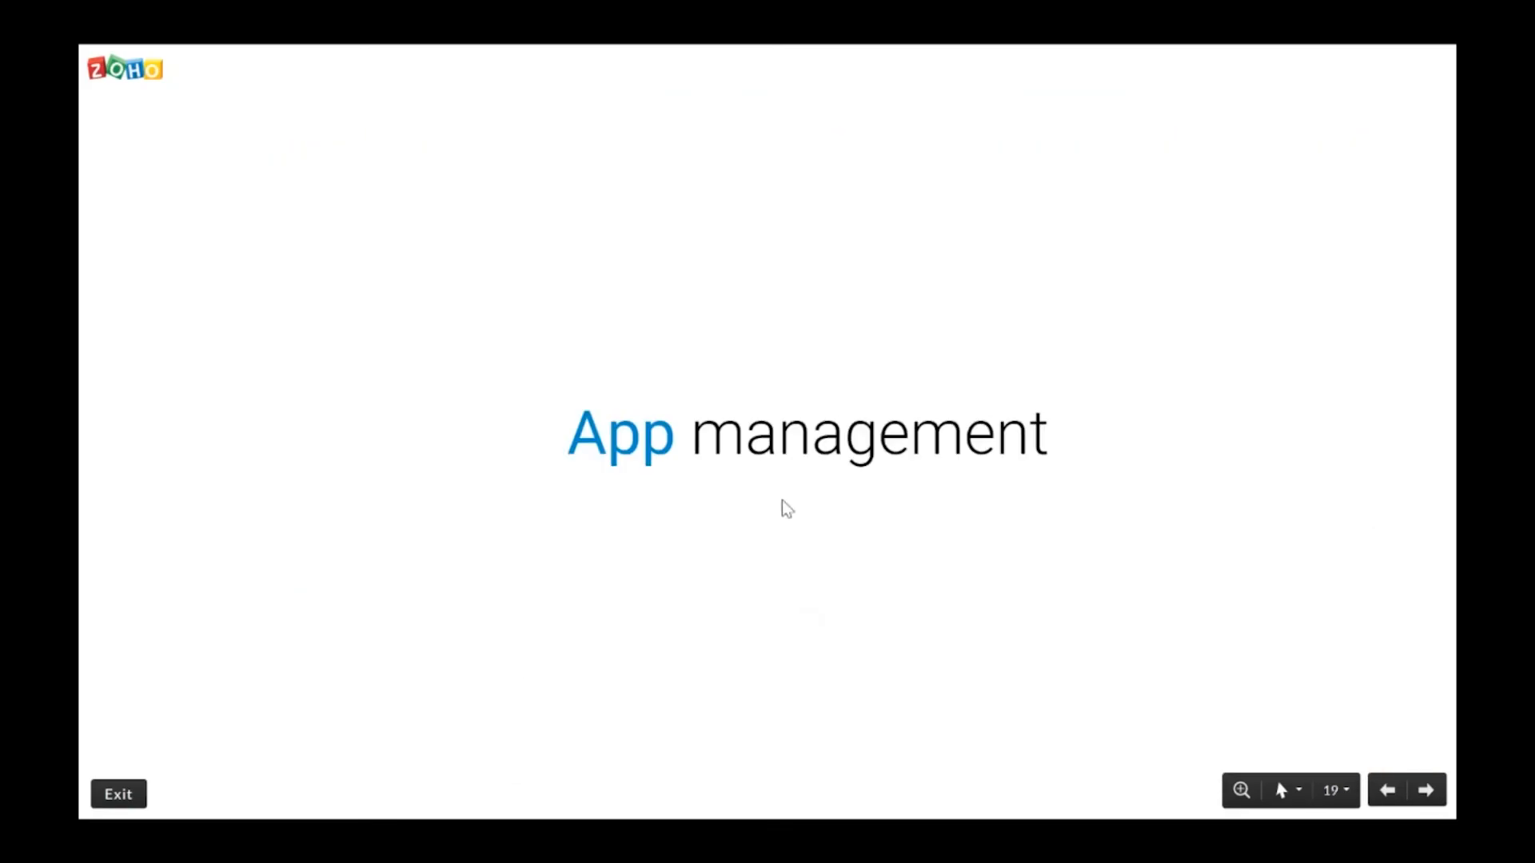
key(Right)
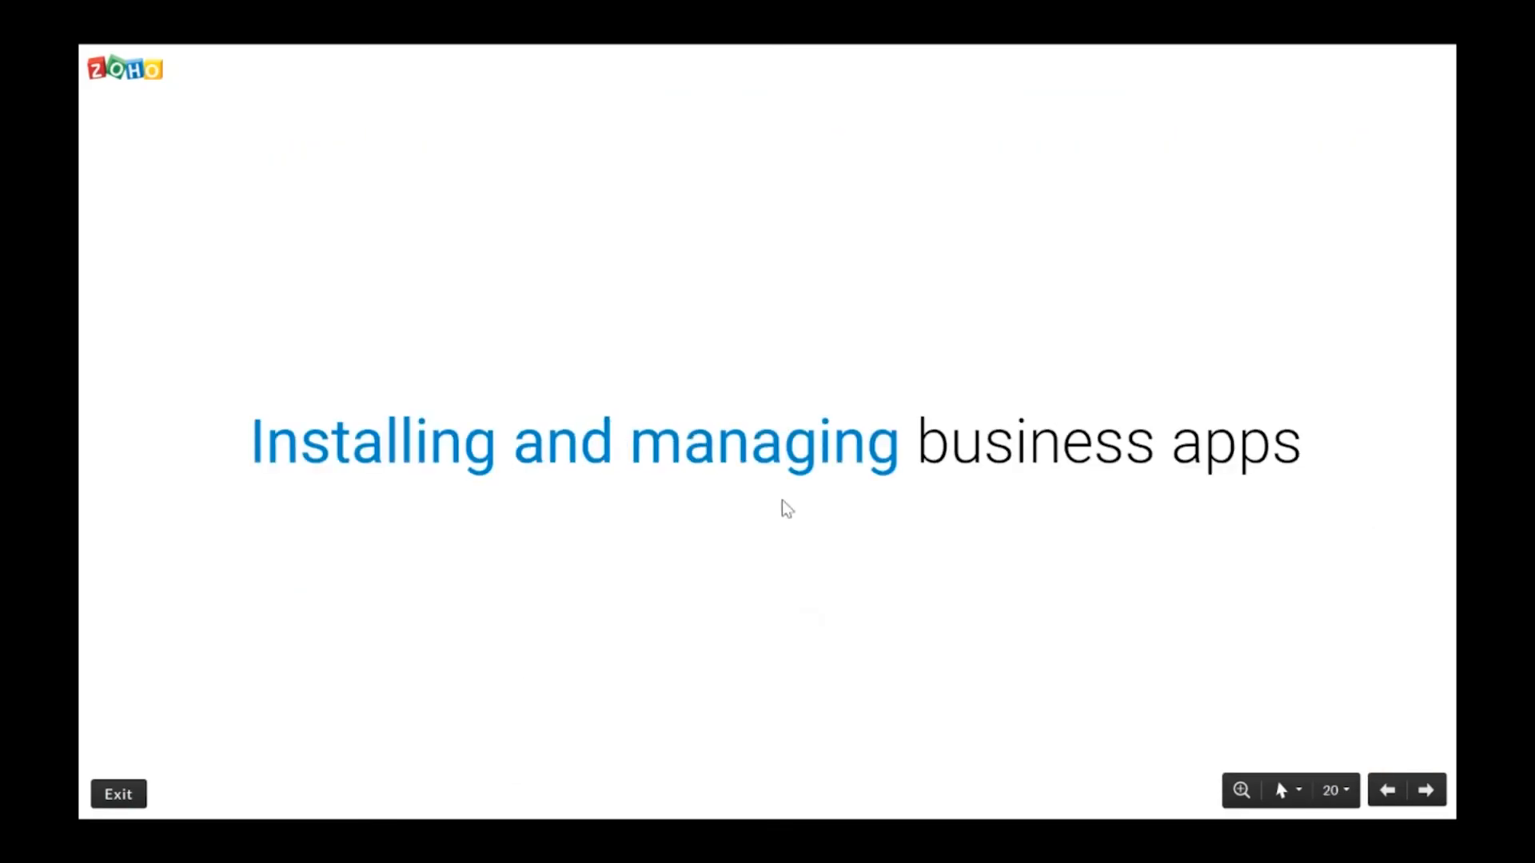
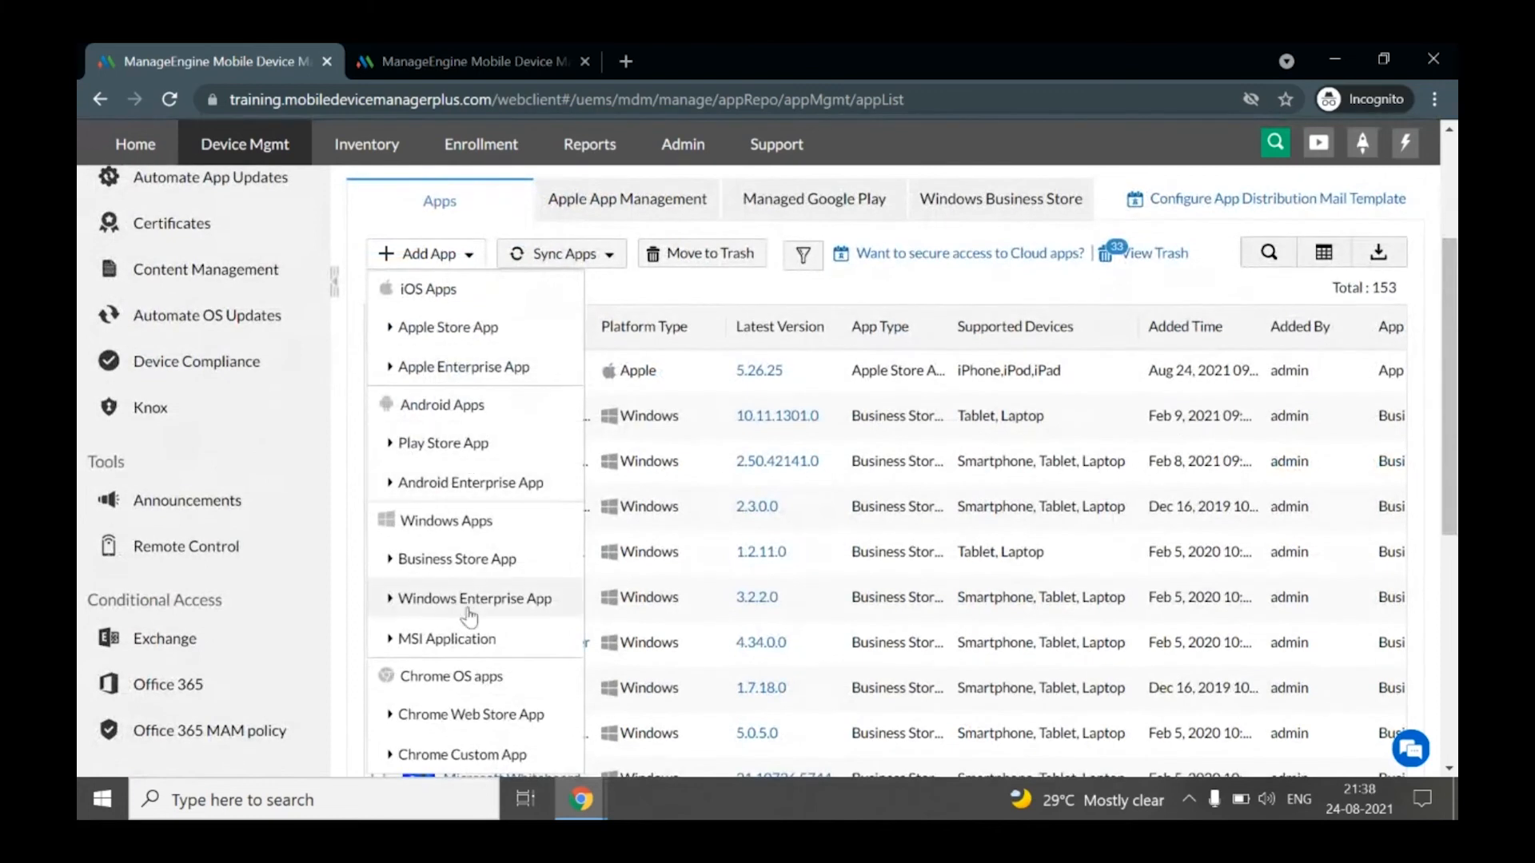
- Start adding an Android Enterprise App by uploading Z_Delivery_1.01.apk from the Downloads folder, and view its detail fields
click(500, 482)
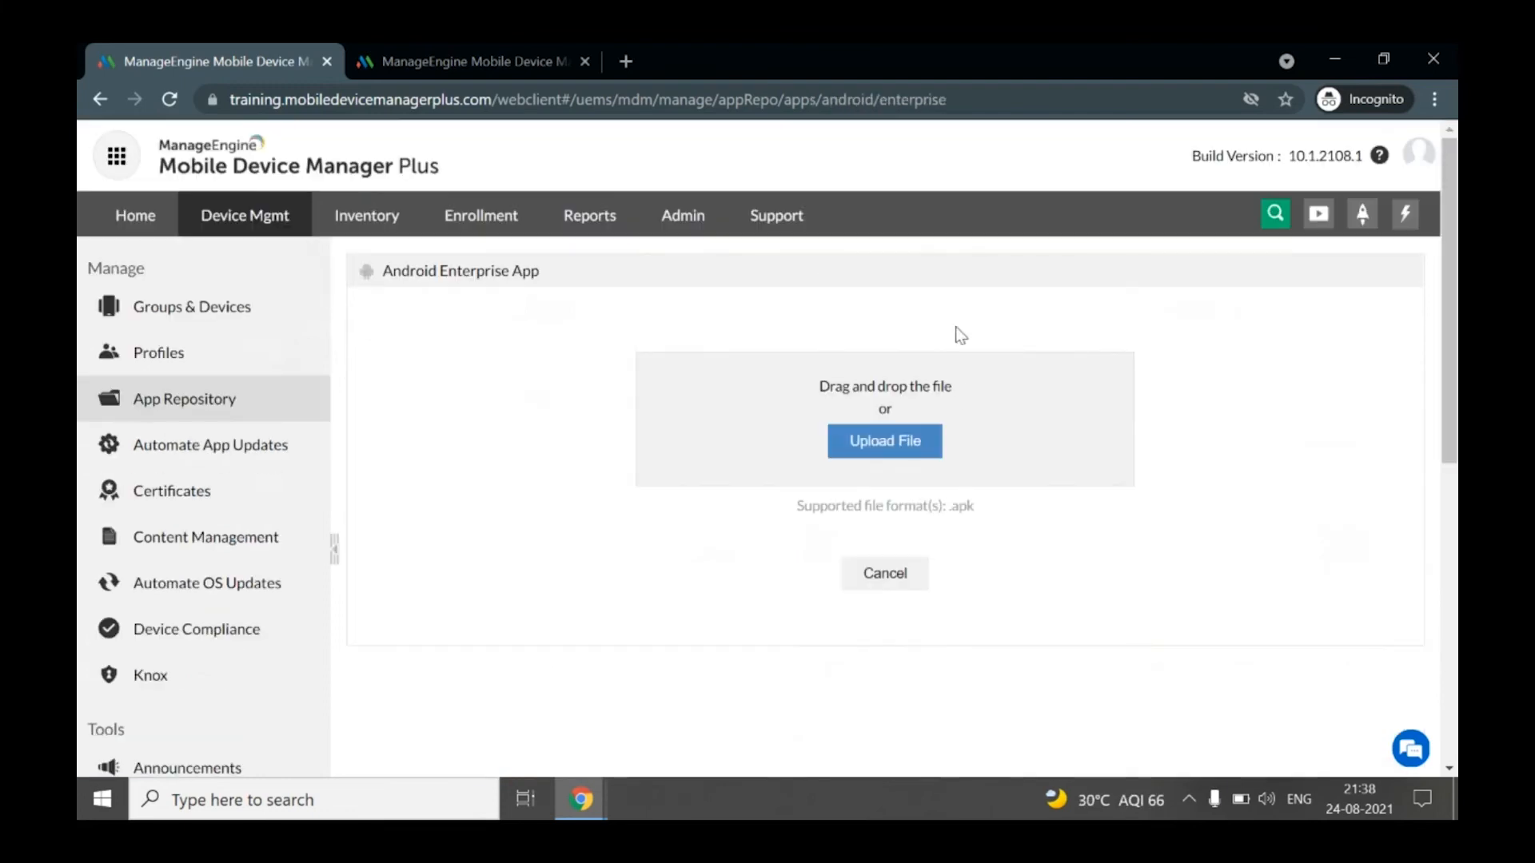
click(894, 442)
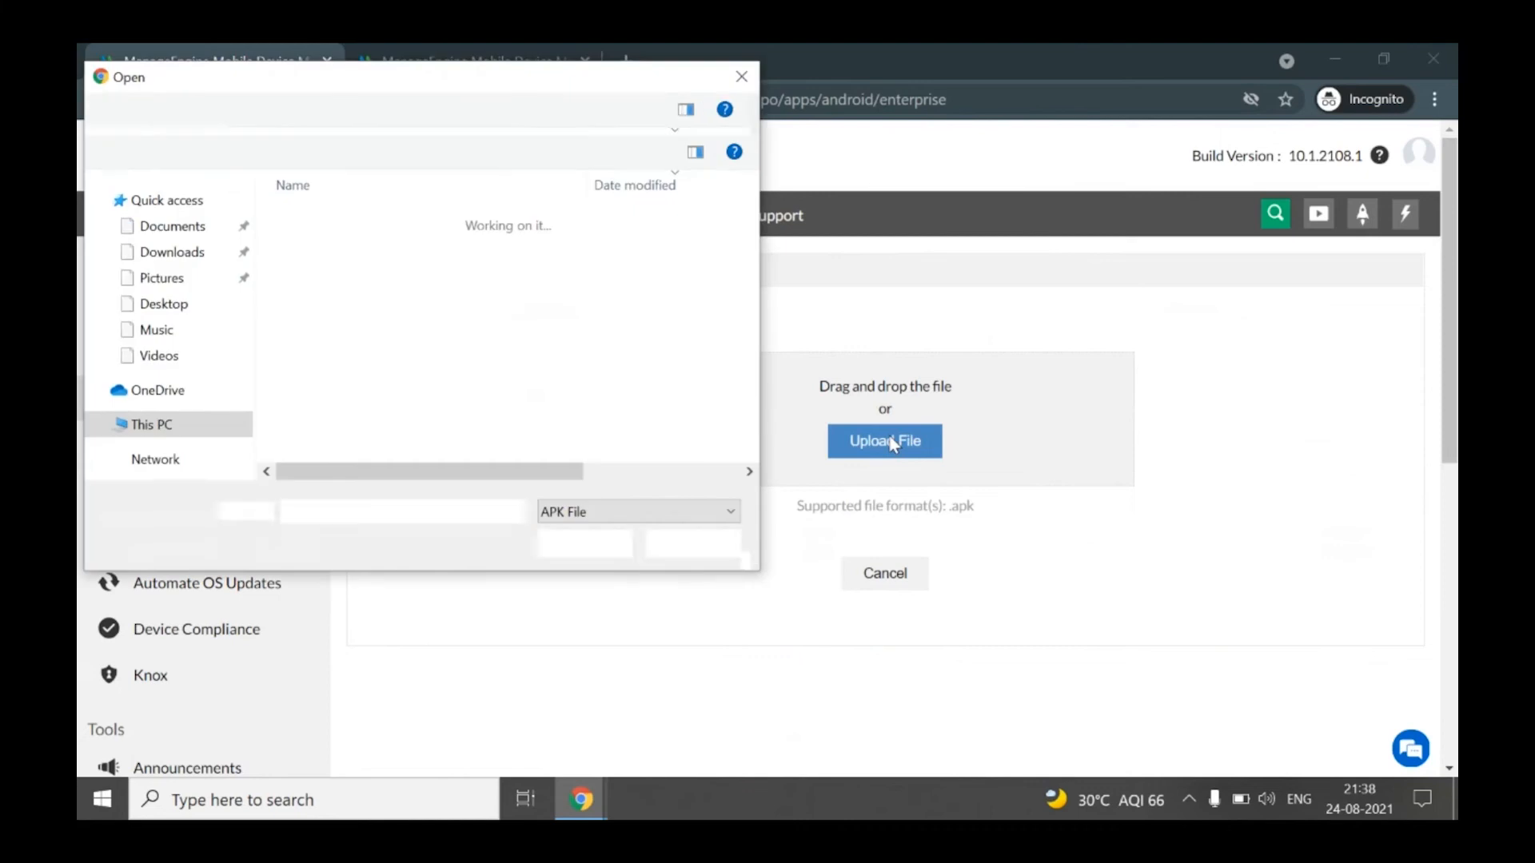
click(406, 294)
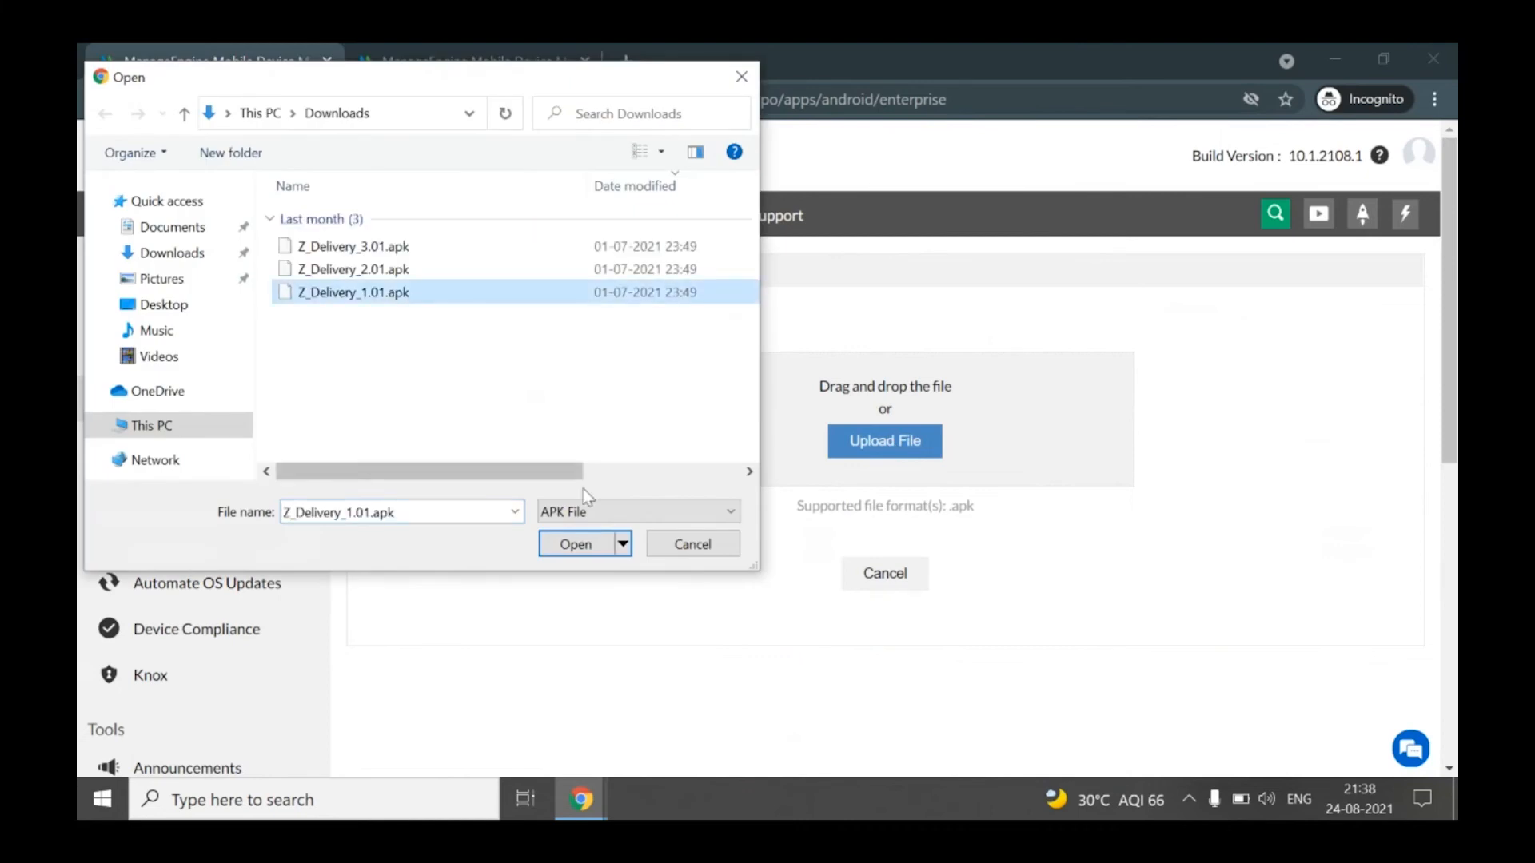
click(576, 545)
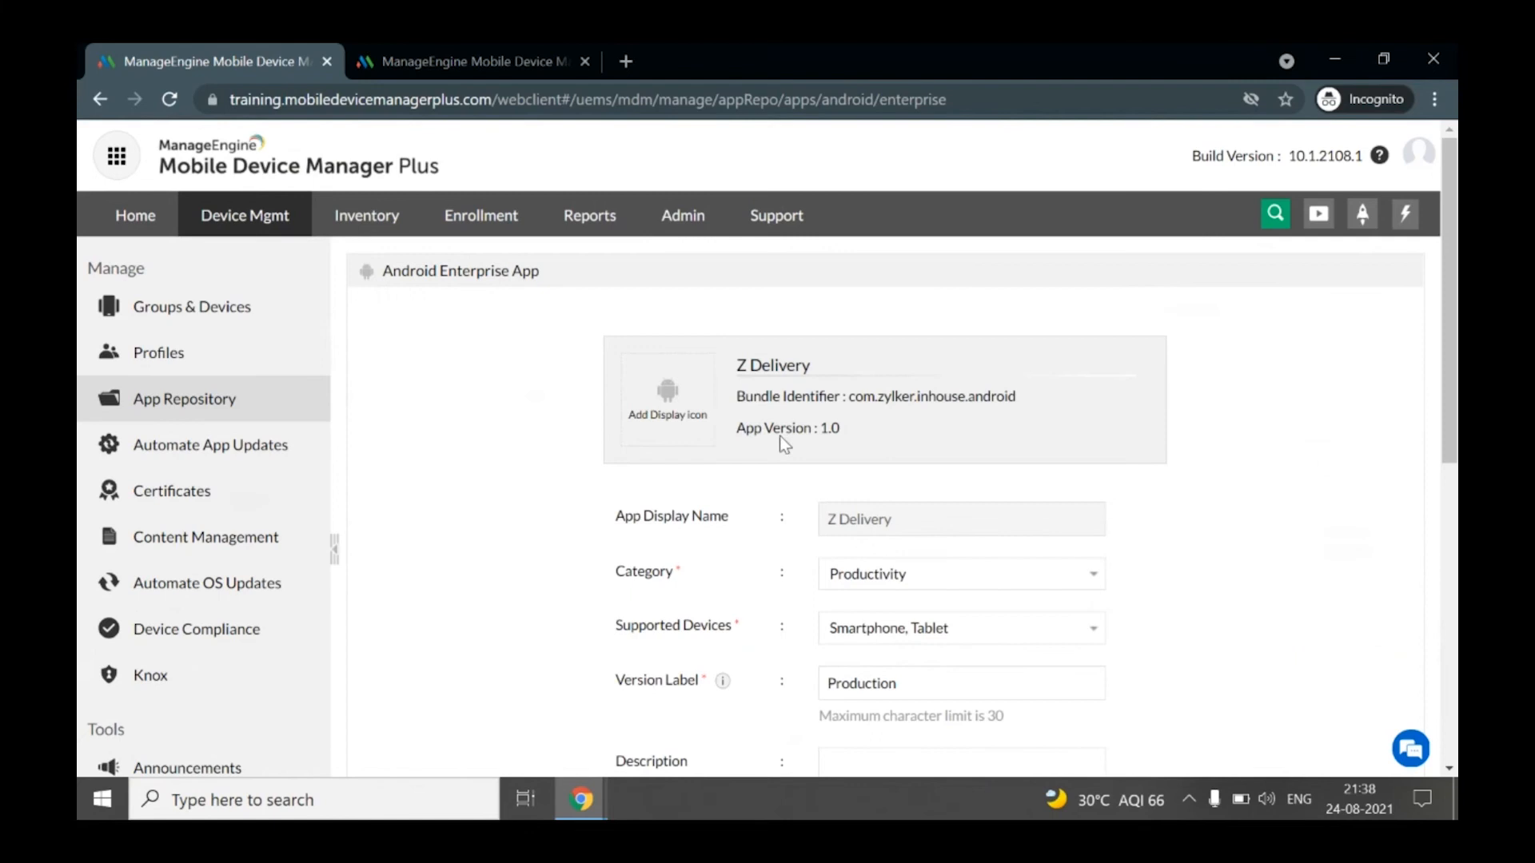
drag(1455, 370, 1457, 412)
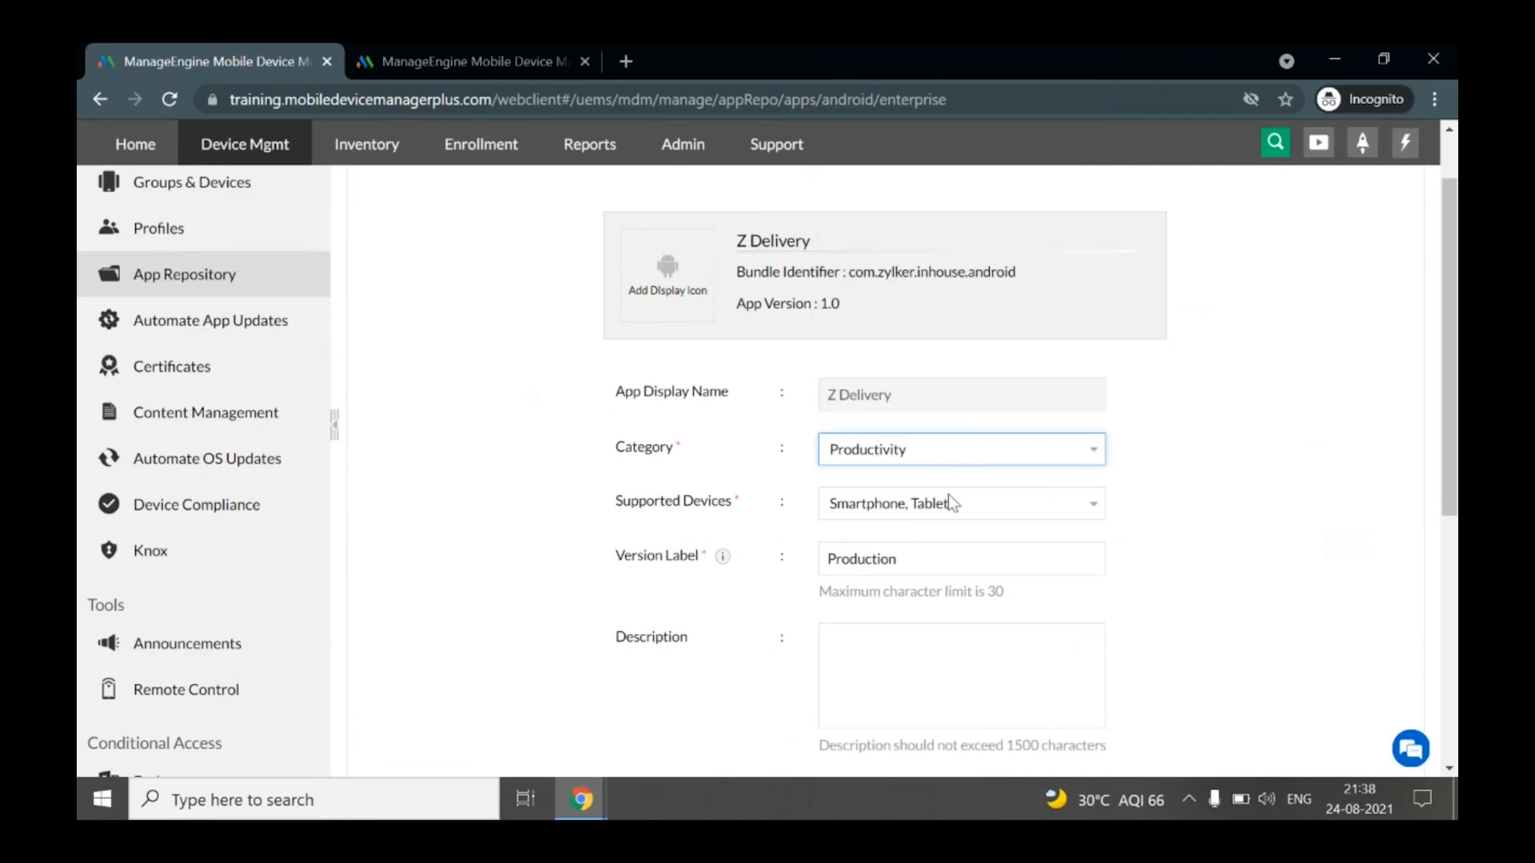
- Set the supported devices to Smartphone and the version label to Production version, and save the Z Delivery app
click(944, 516)
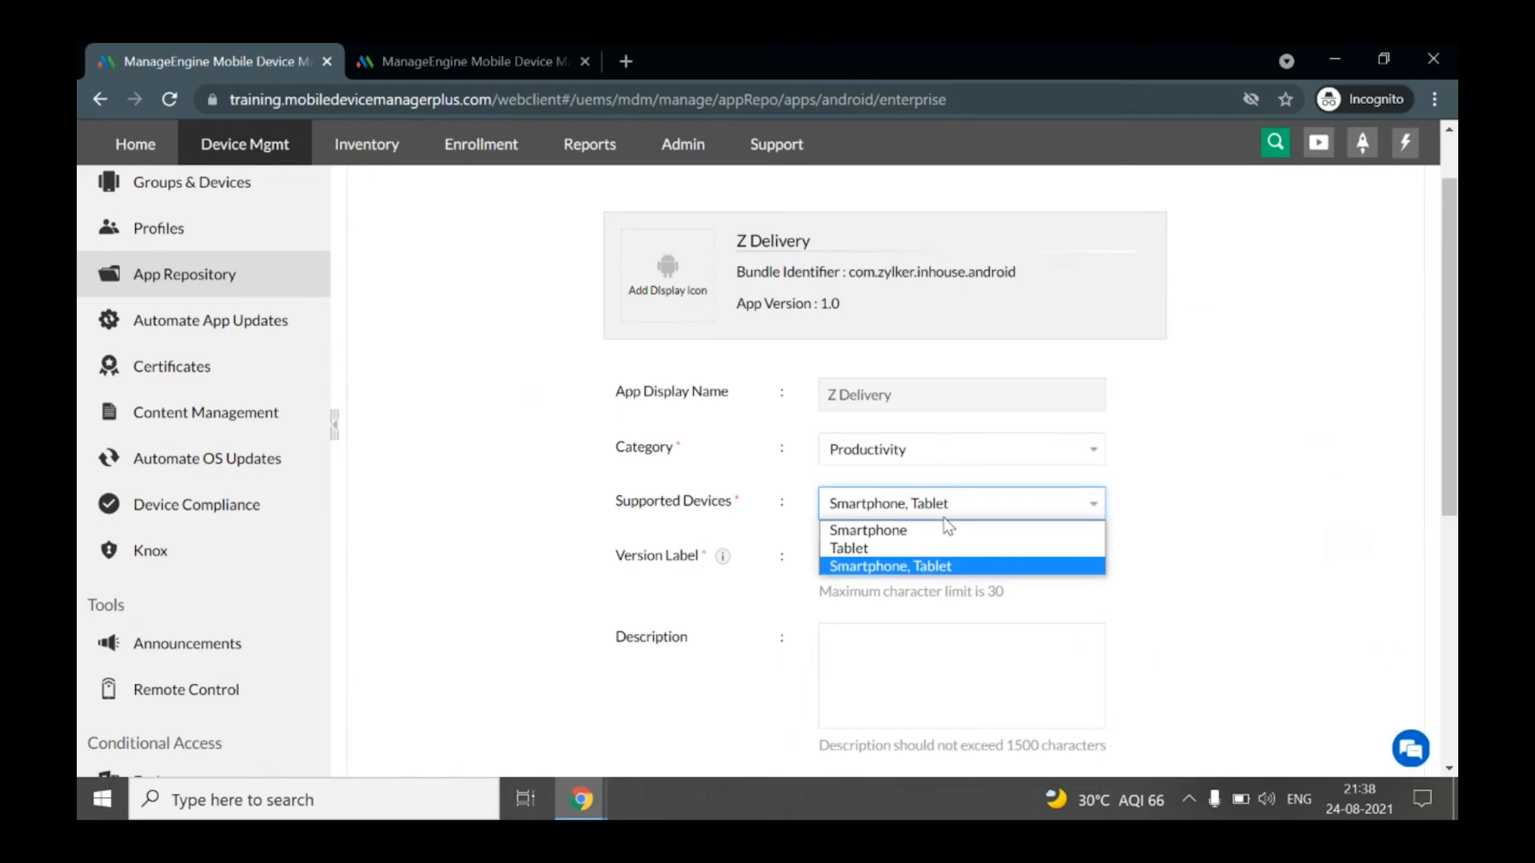
click(904, 531)
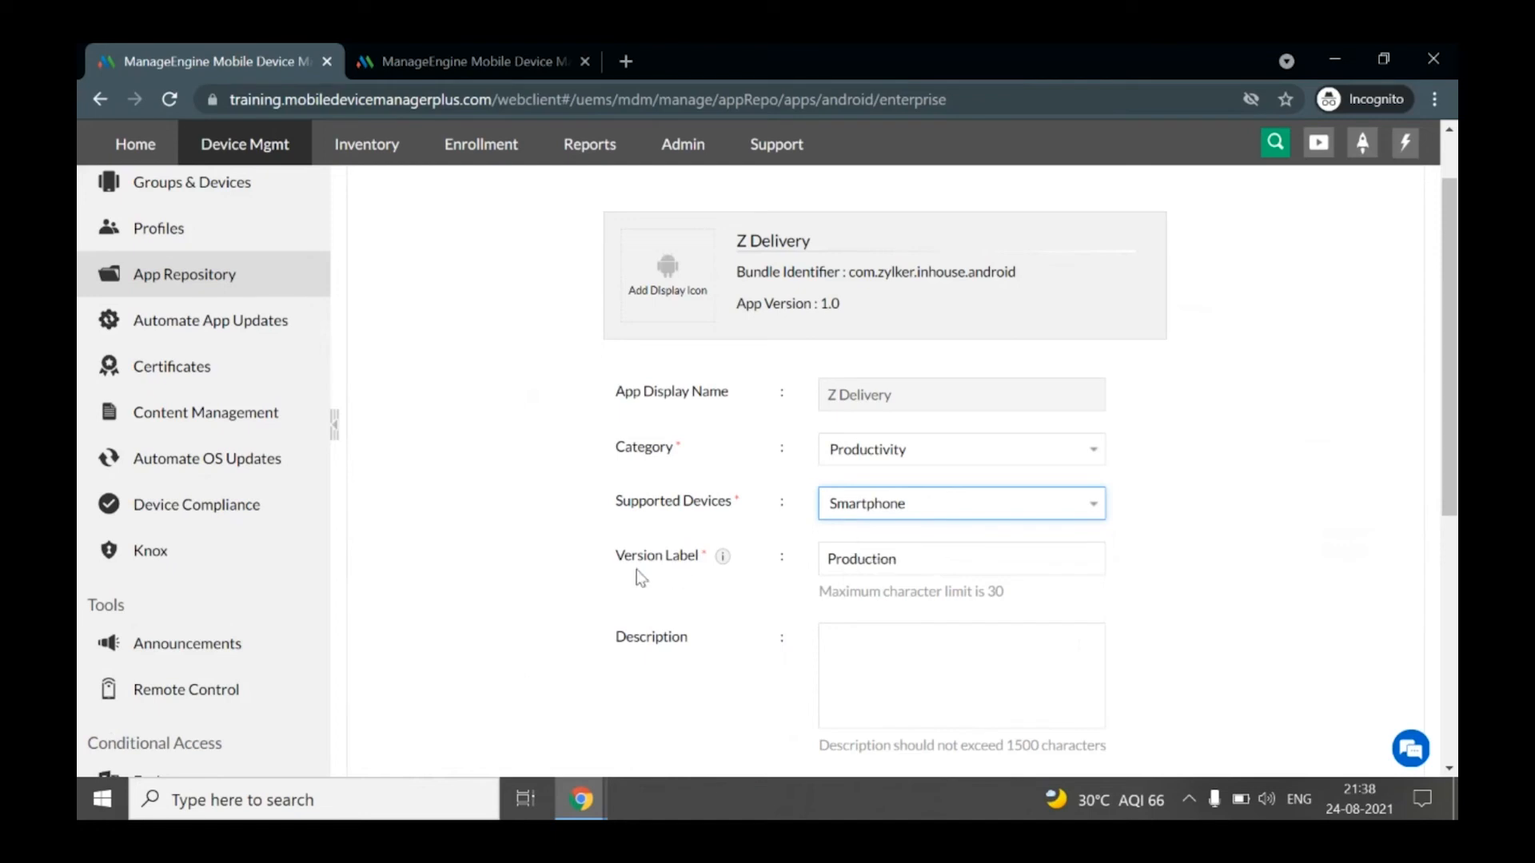
click(929, 558)
click(927, 603)
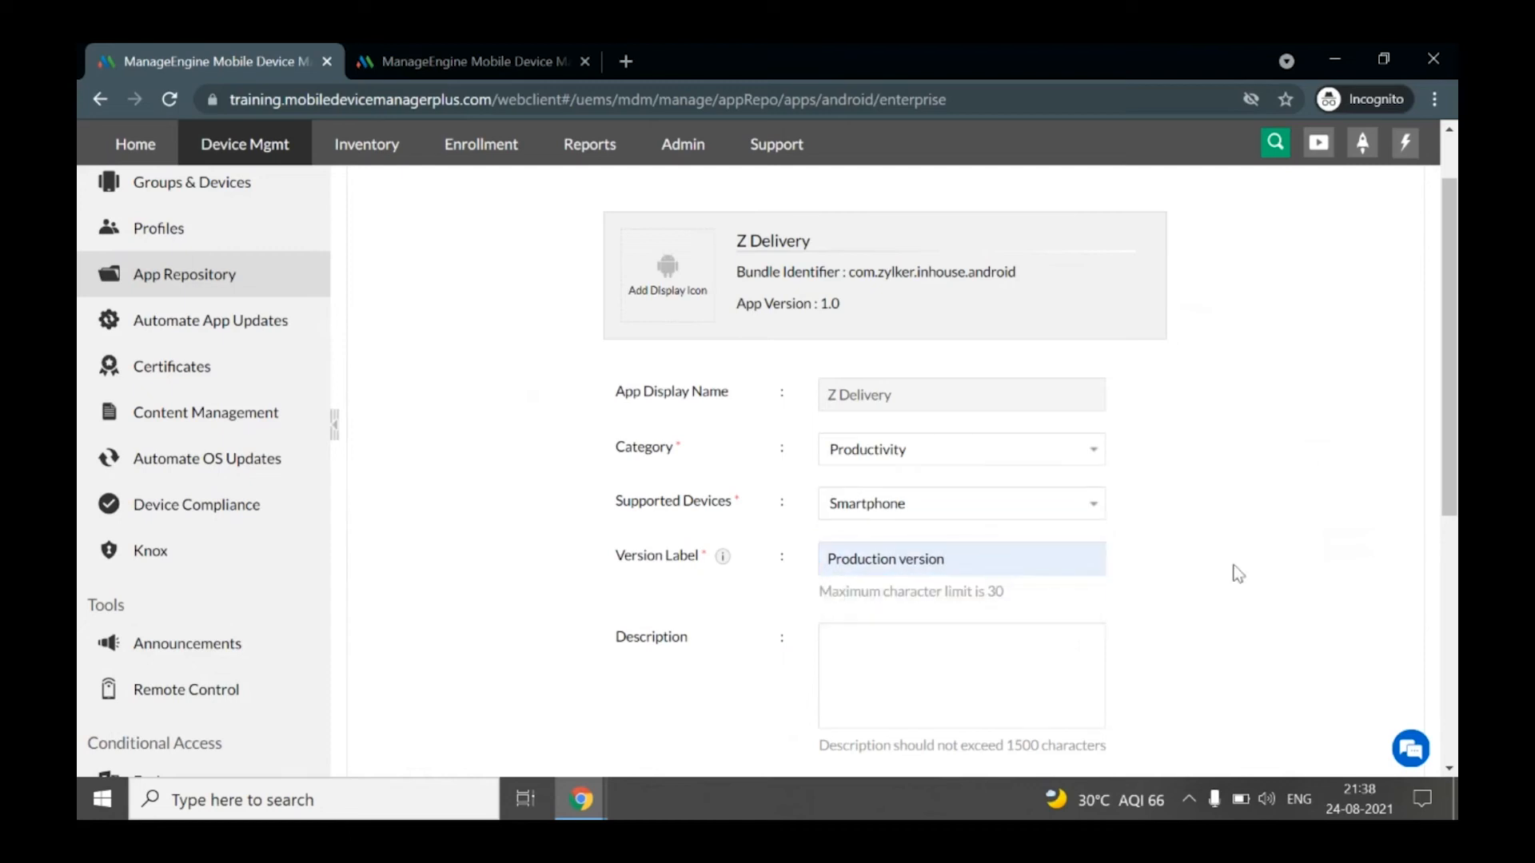
scroll(1377, 490, down, 2)
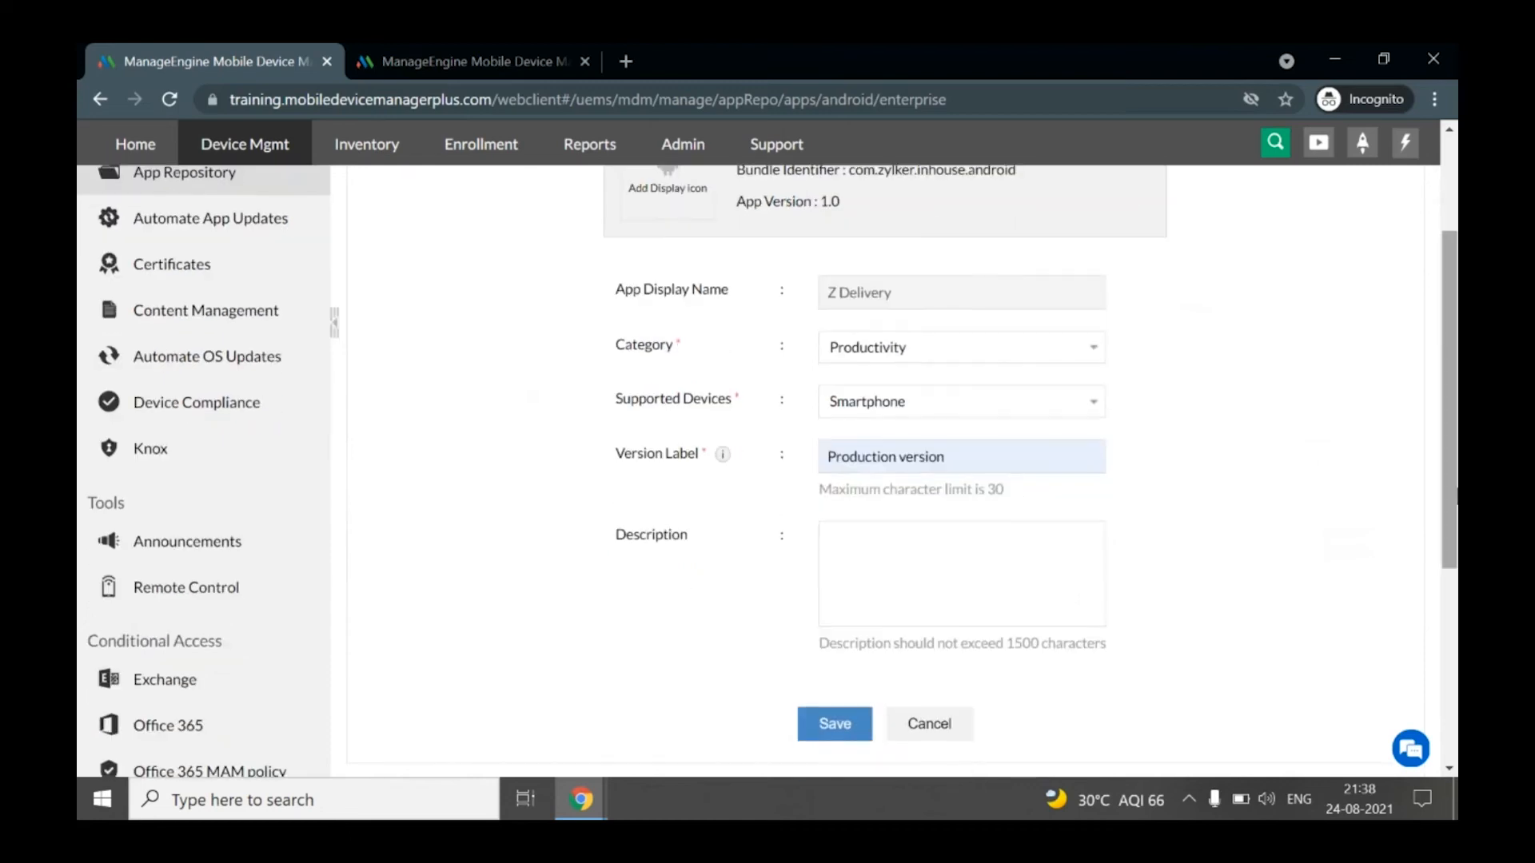
click(803, 653)
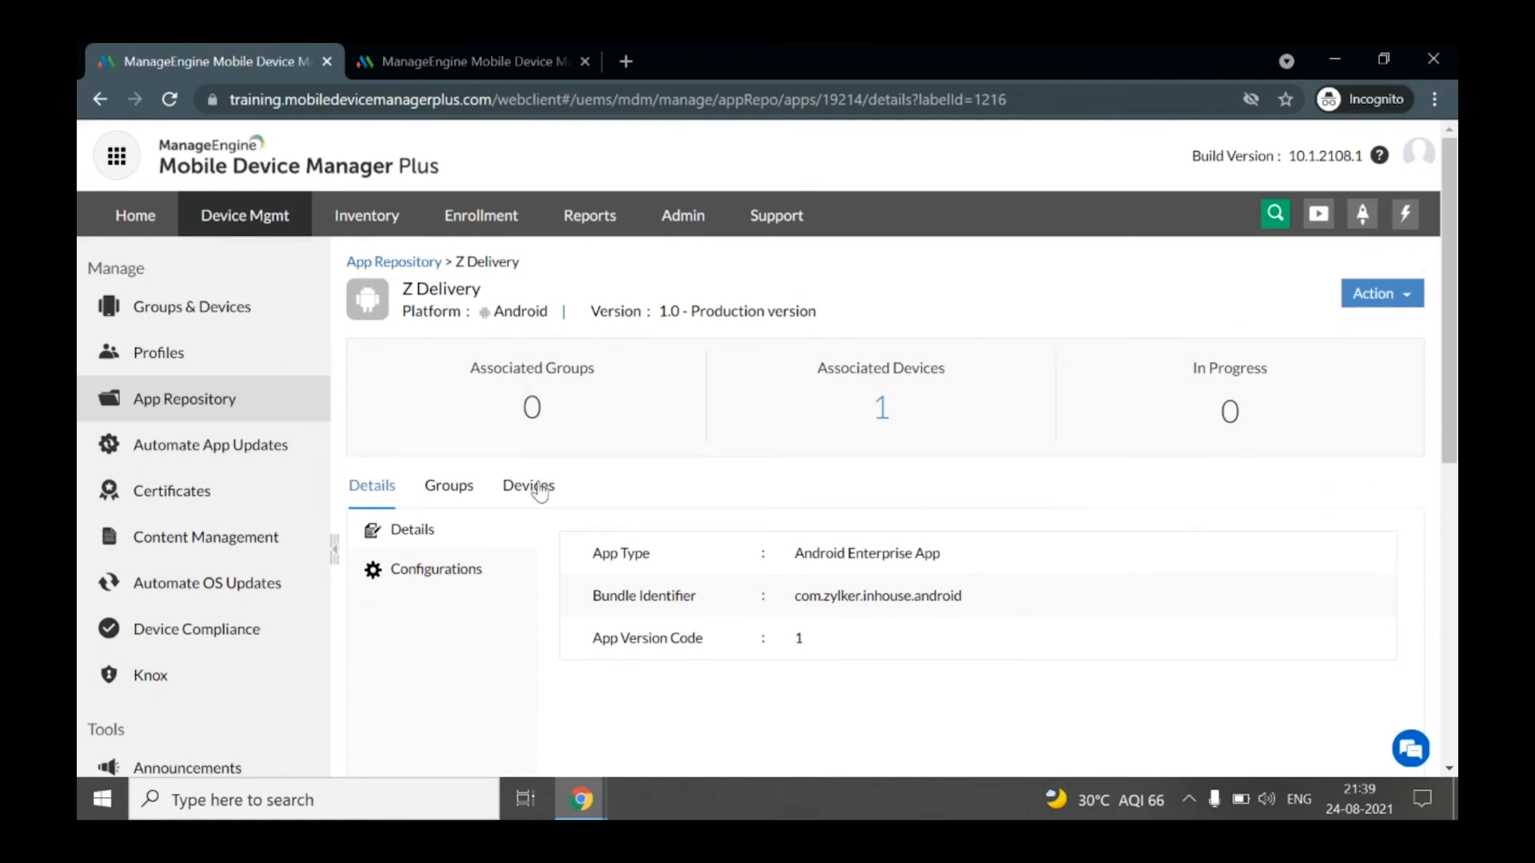
- Distribute the production version of Z Delivery to the Admin_Pixel 3 device
click(539, 488)
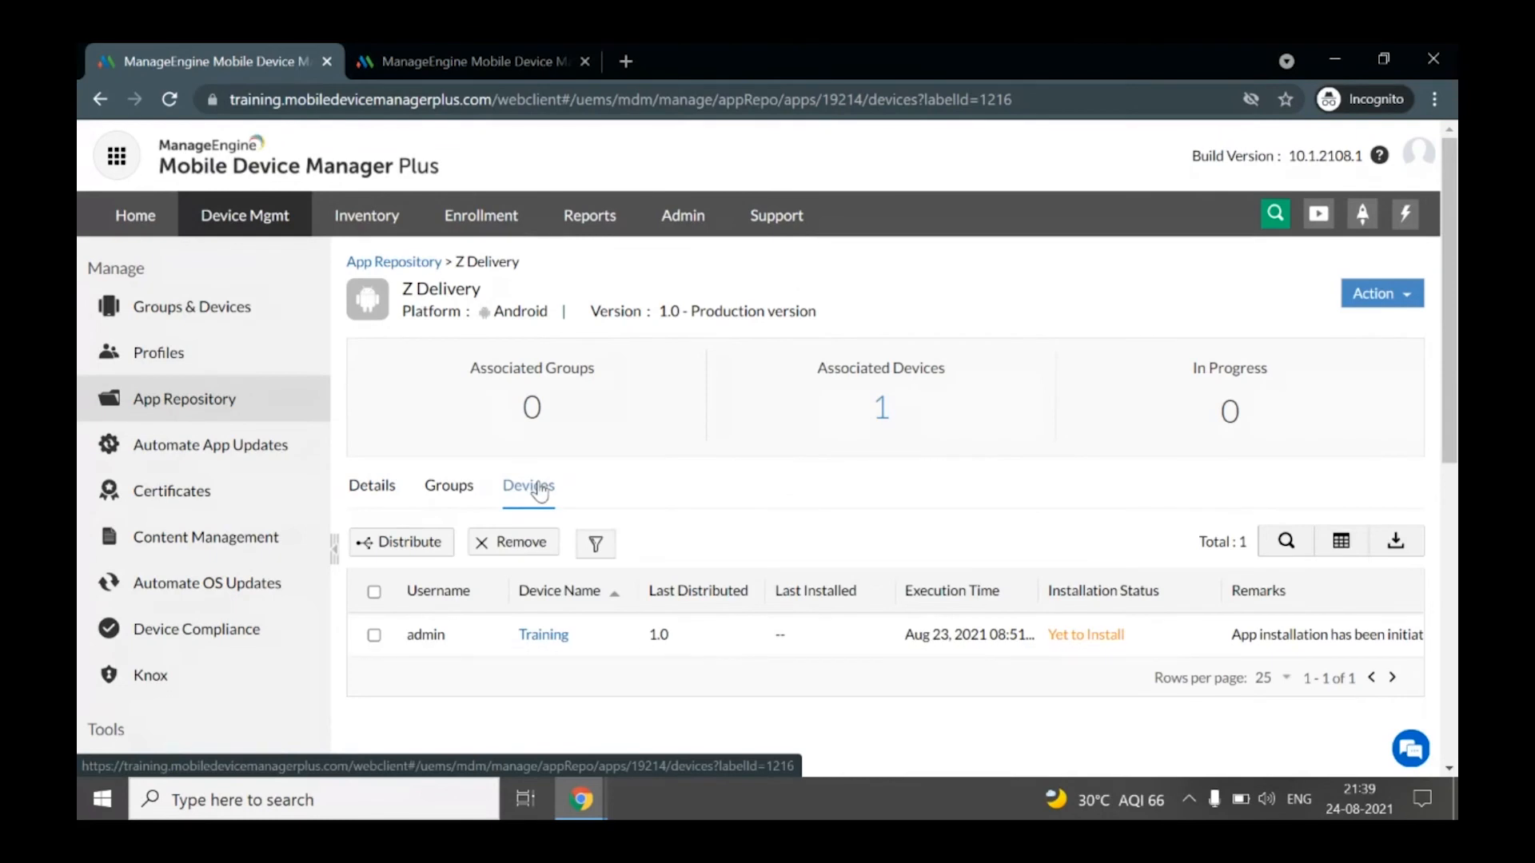
click(424, 544)
click(404, 196)
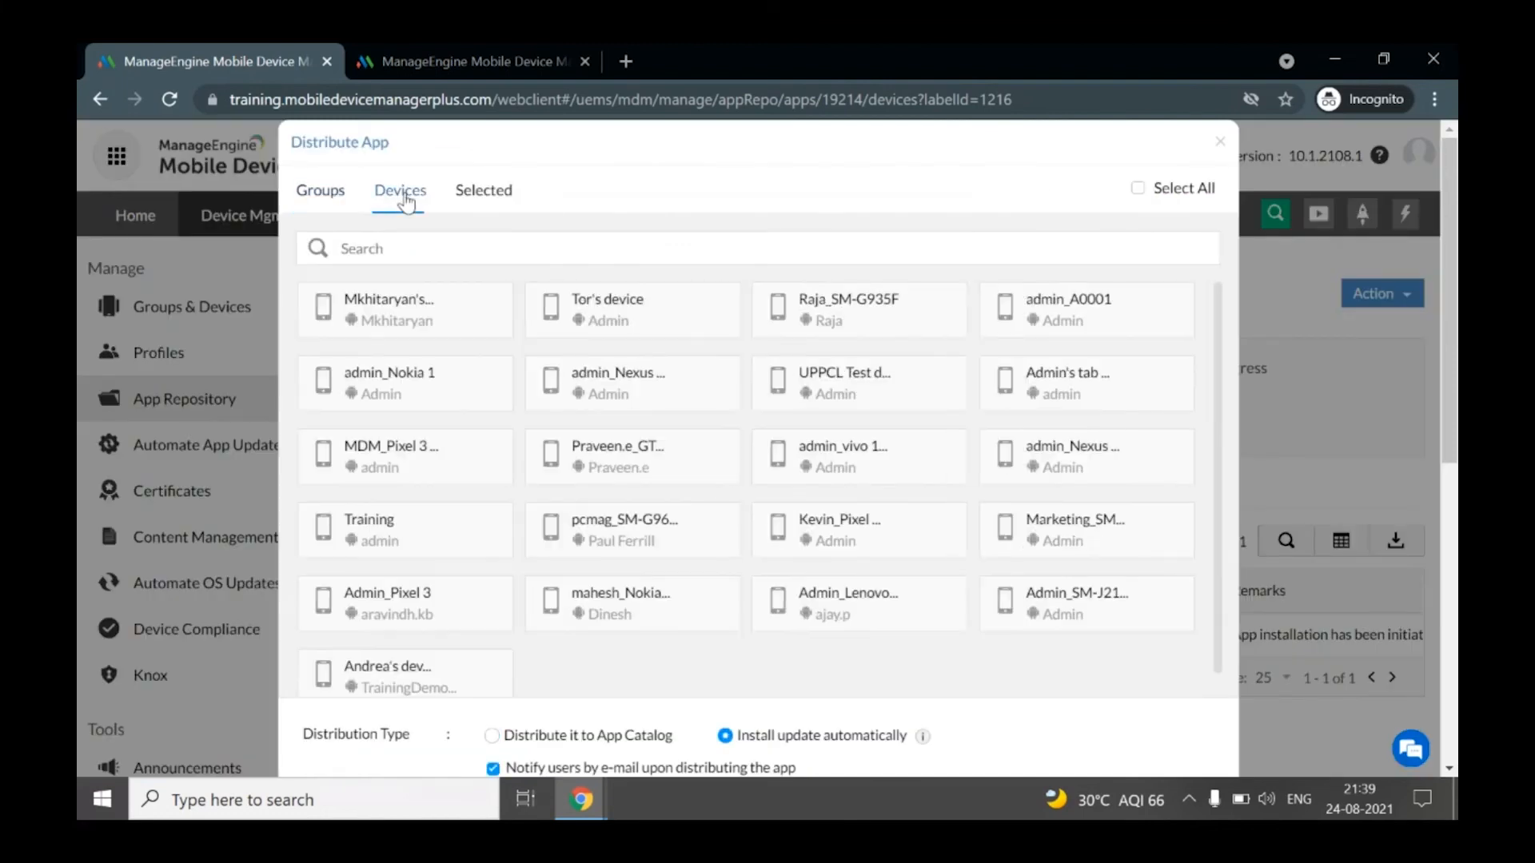
click(436, 615)
scroll(1449, 320, down, 1)
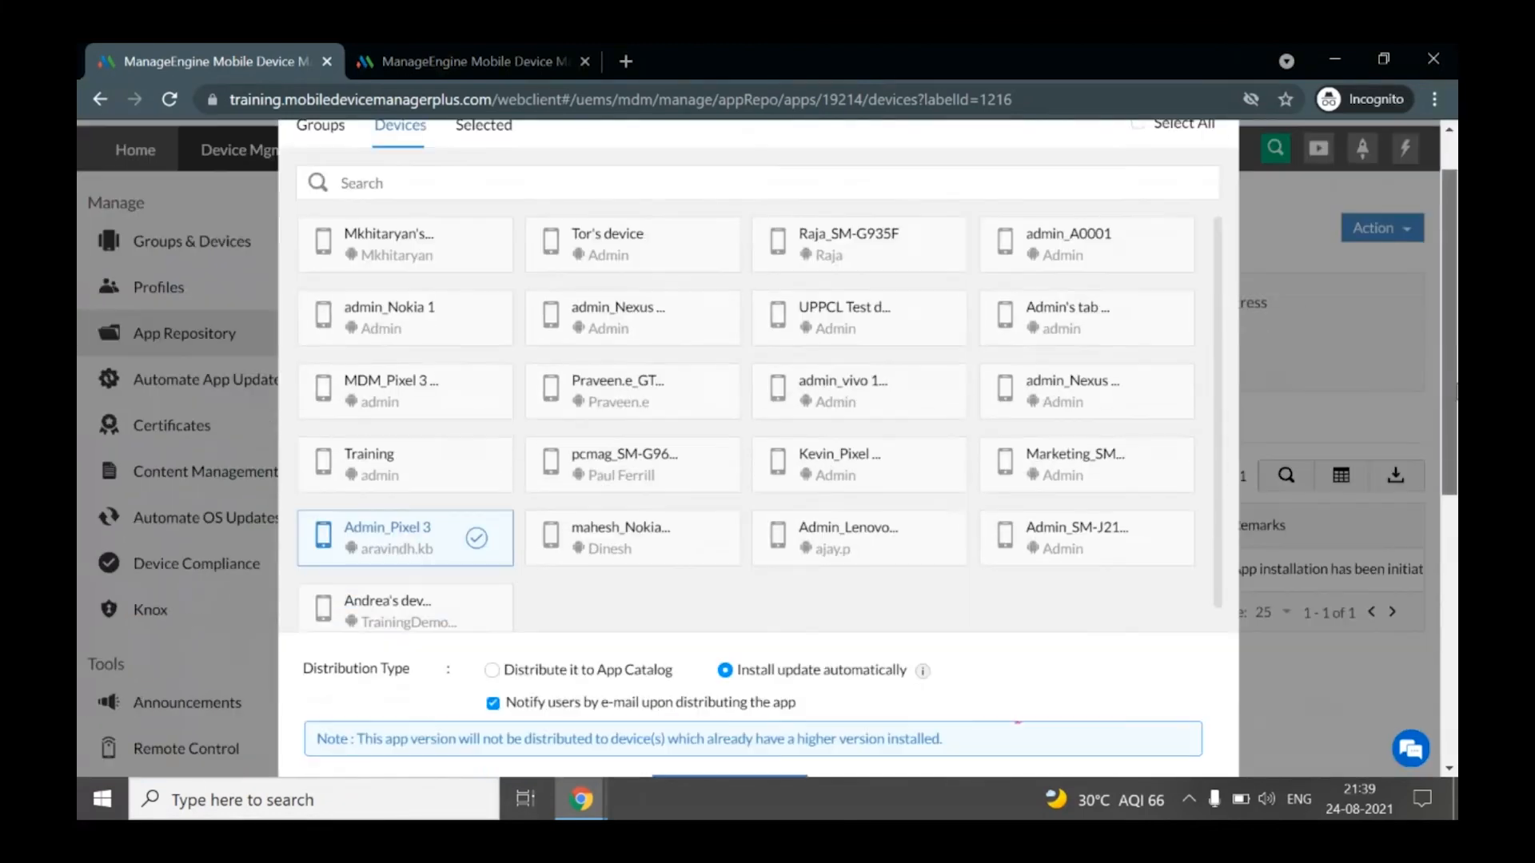
scroll(338, 596, down, 1)
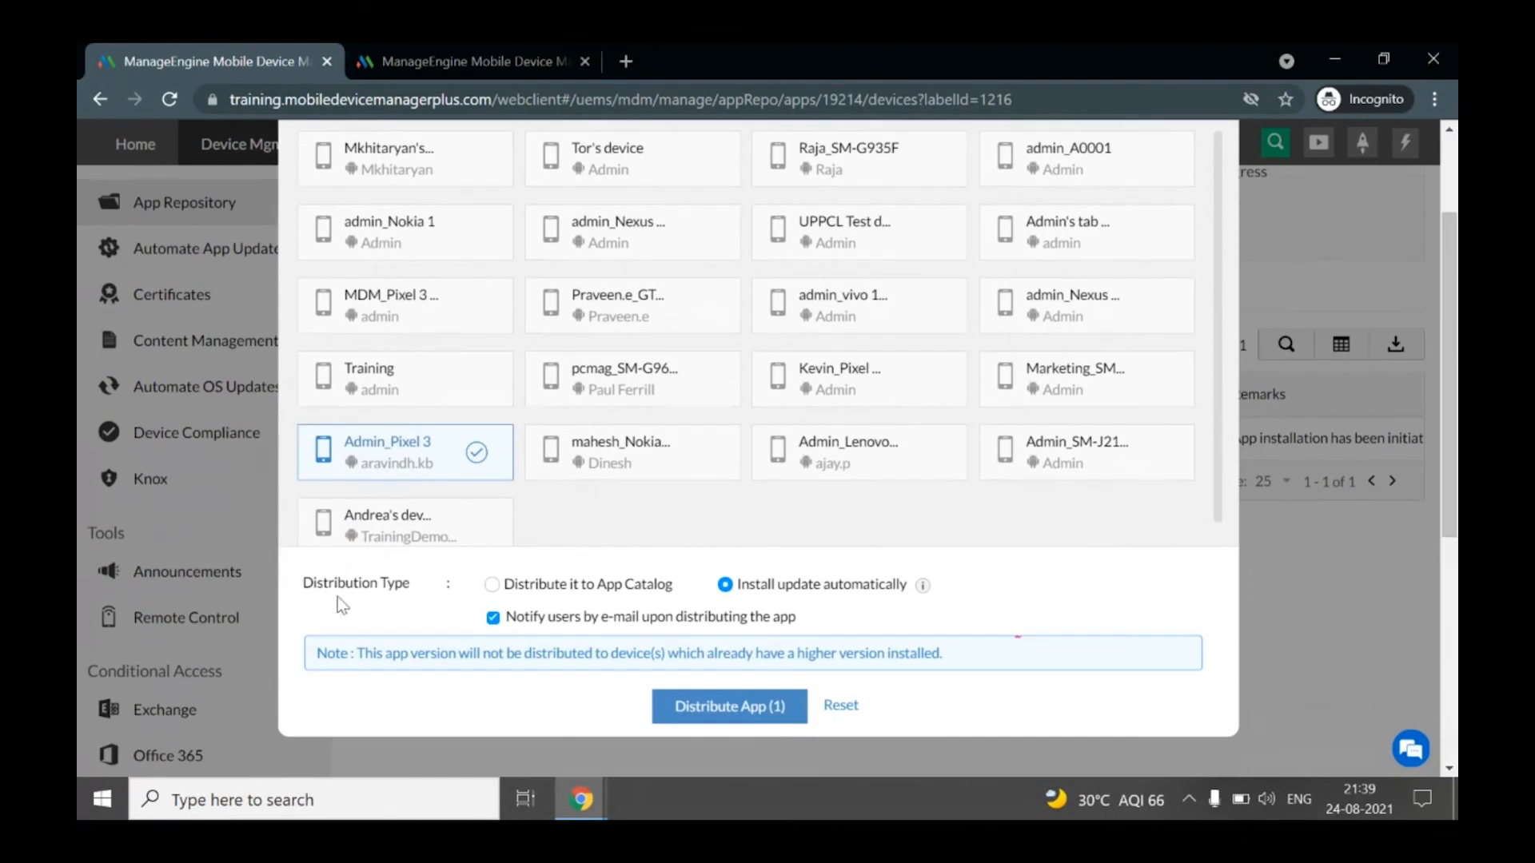
click(734, 705)
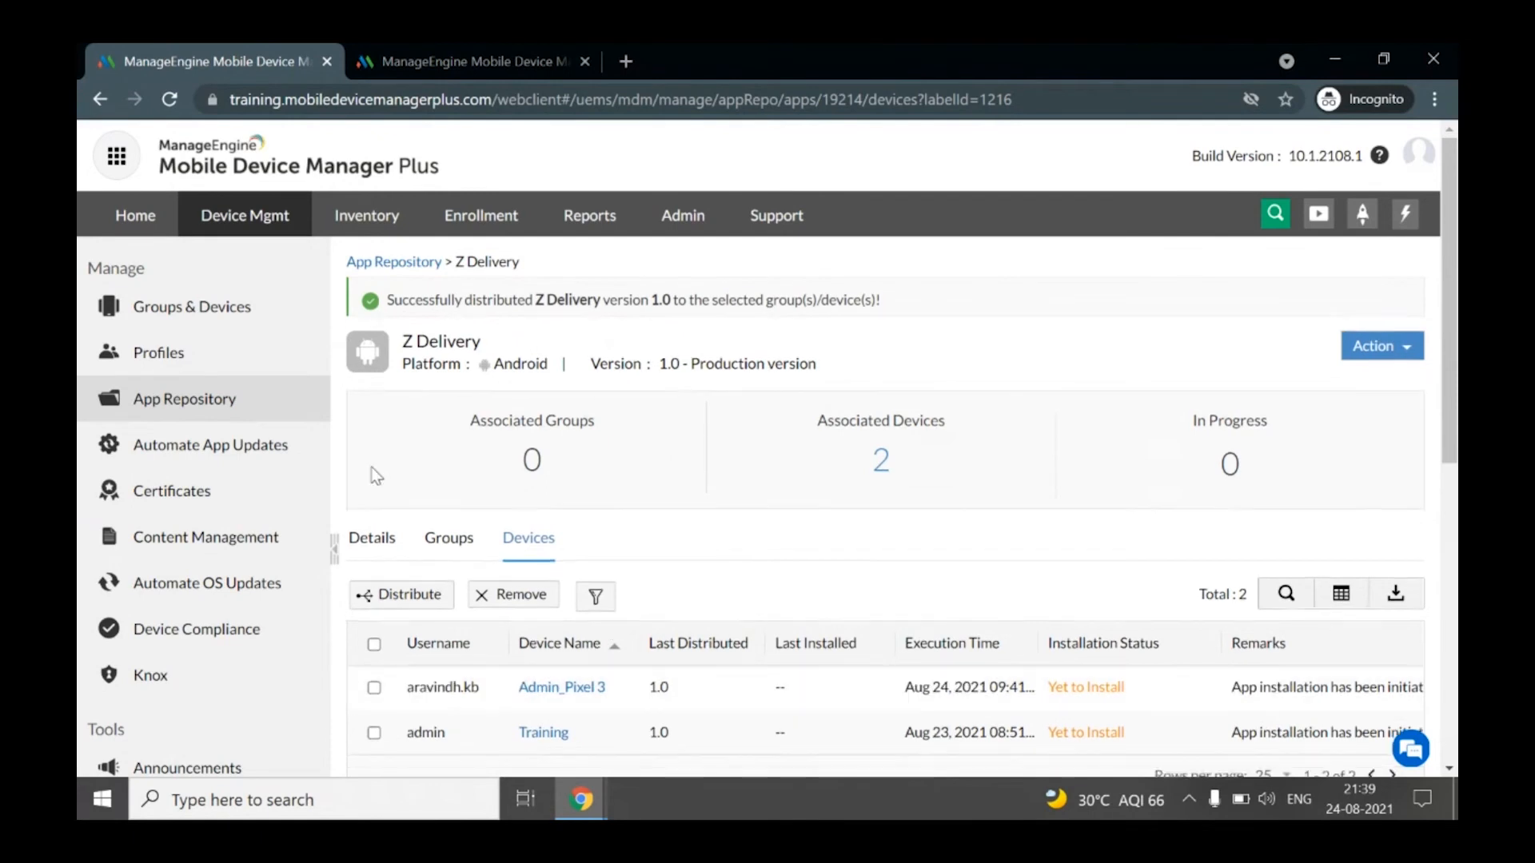
- Return to the app repository and upload Z_Delivery_2.01.apk from the Downloads folder as an Android Enterprise App
click(184, 399)
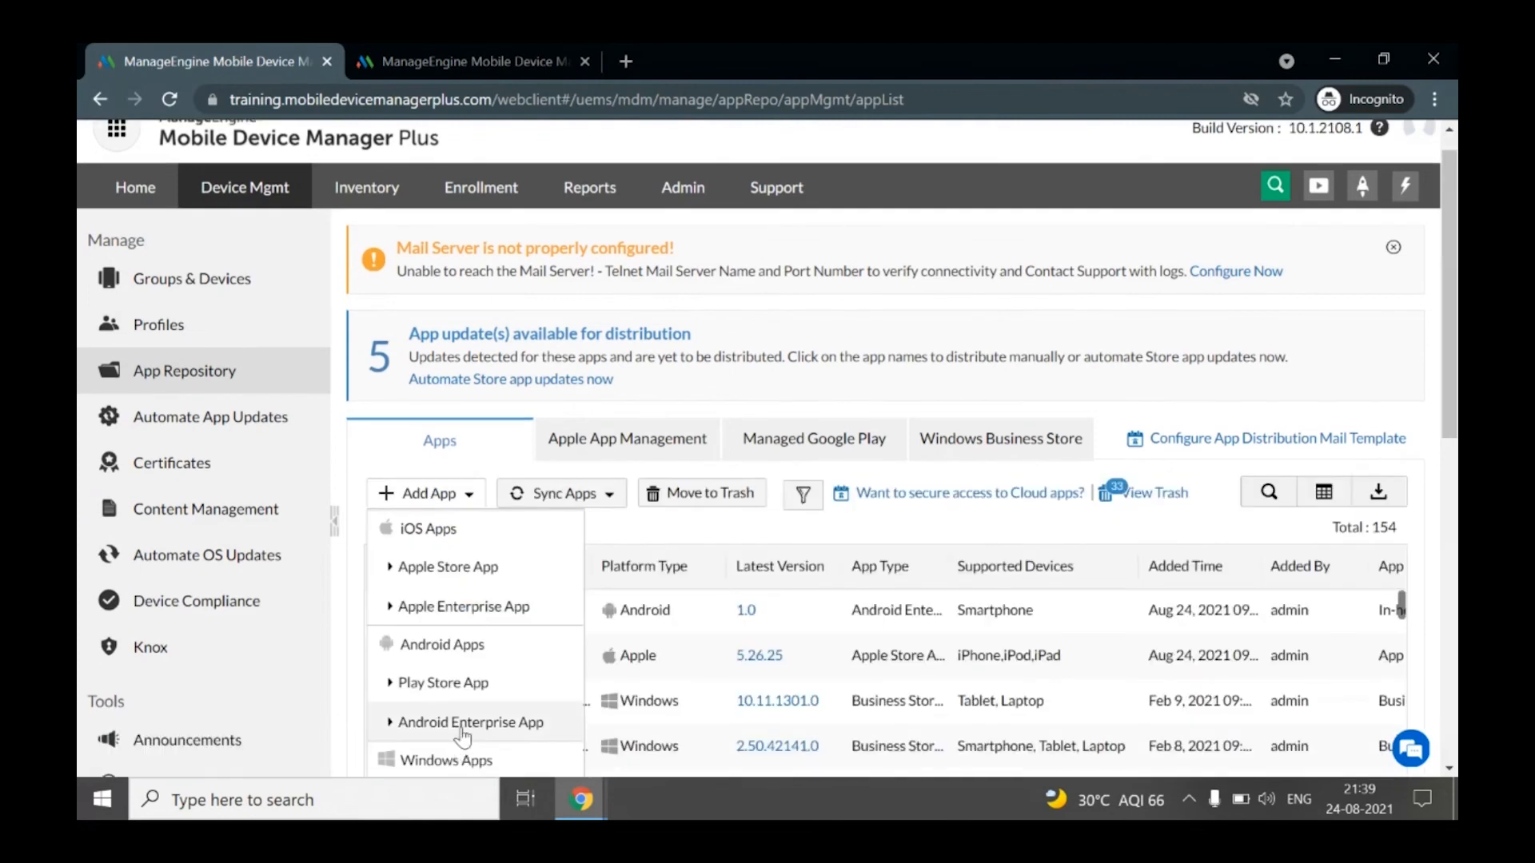
click(463, 724)
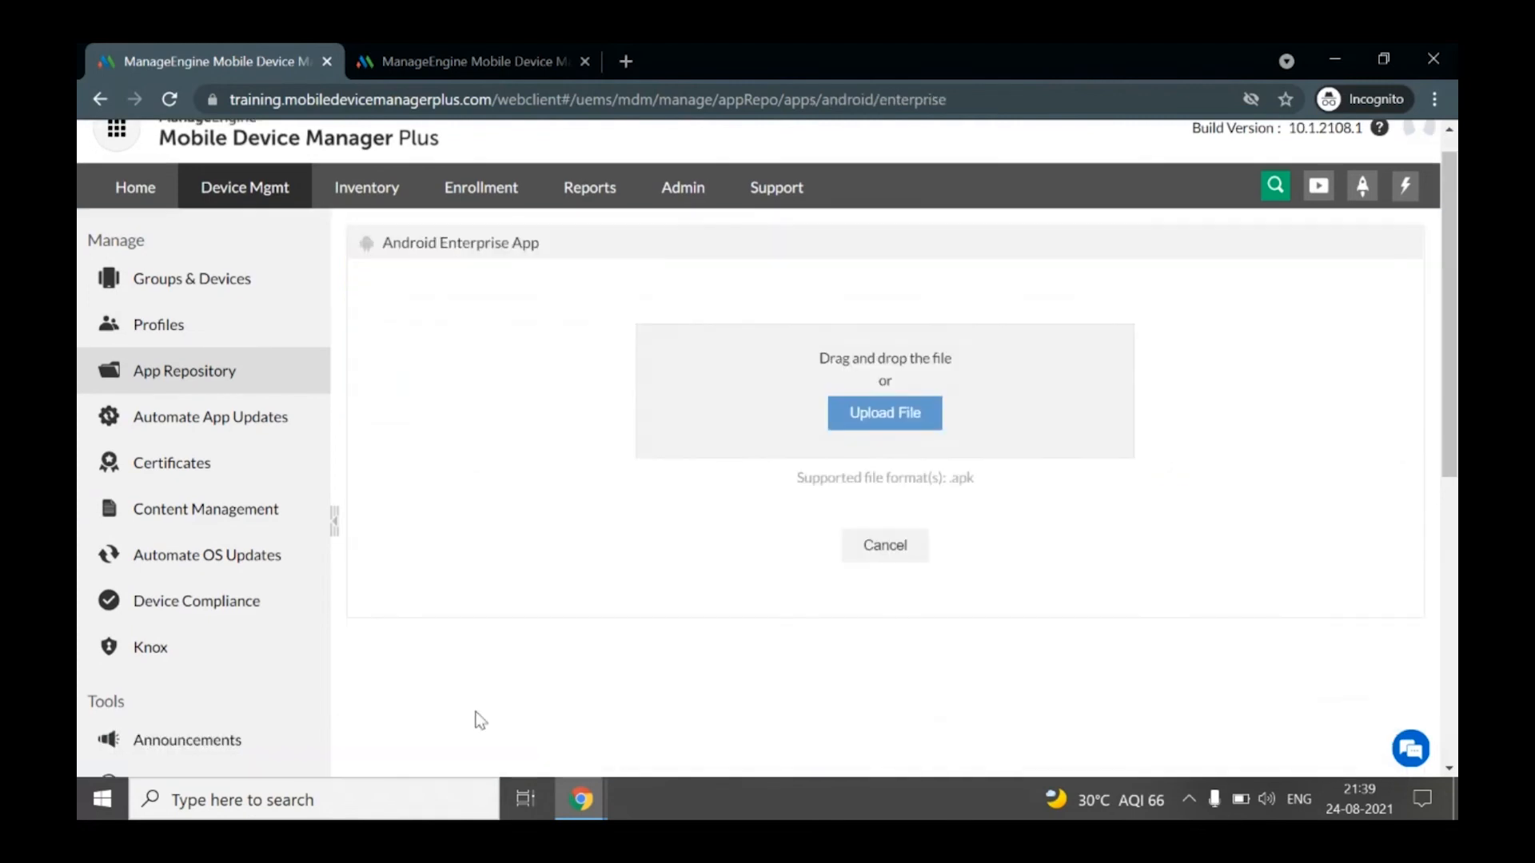
click(910, 424)
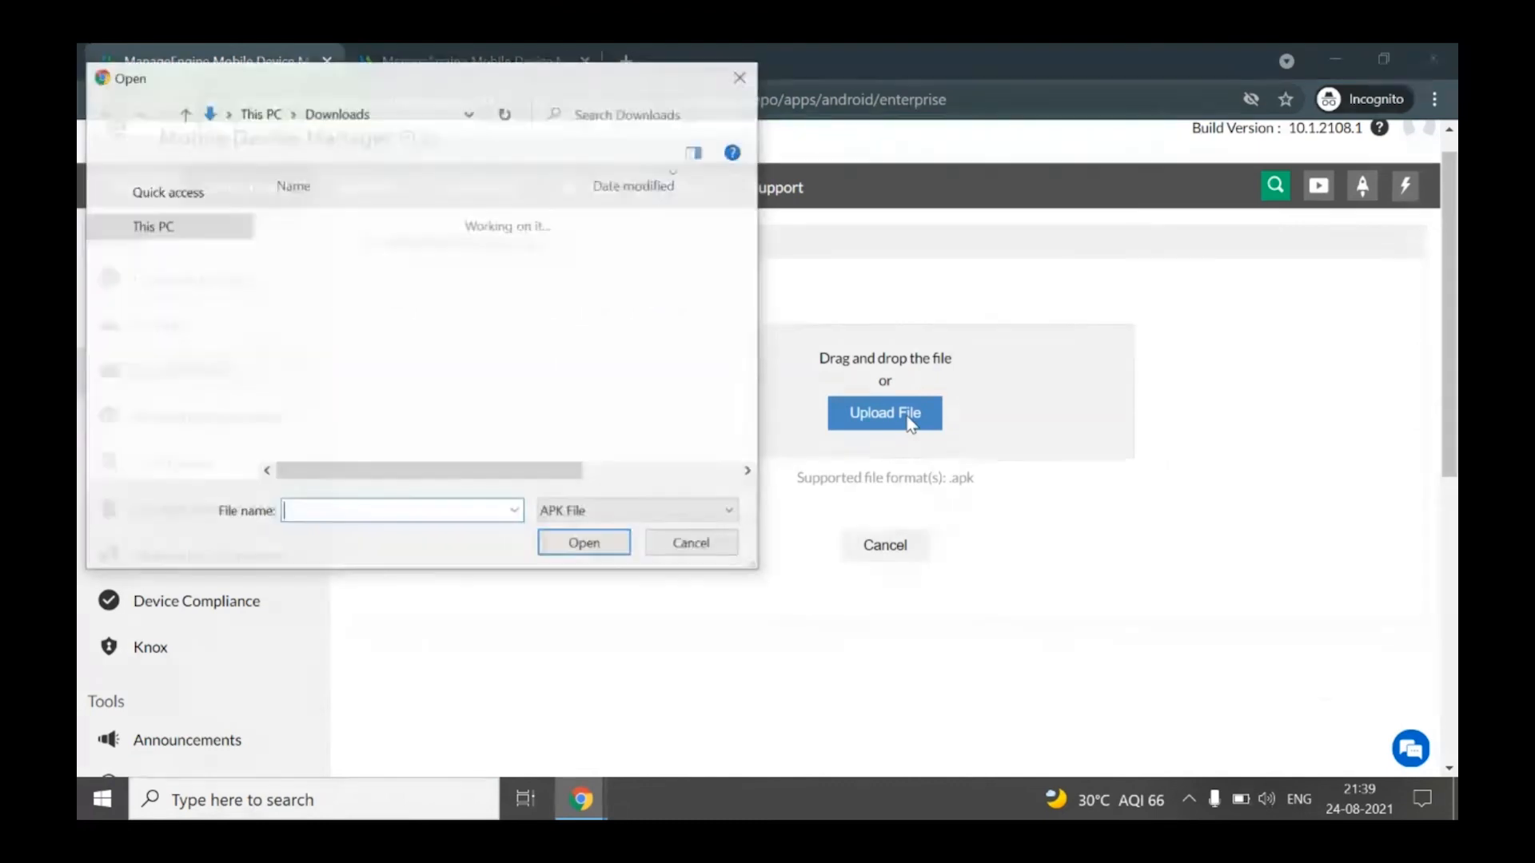
click(432, 270)
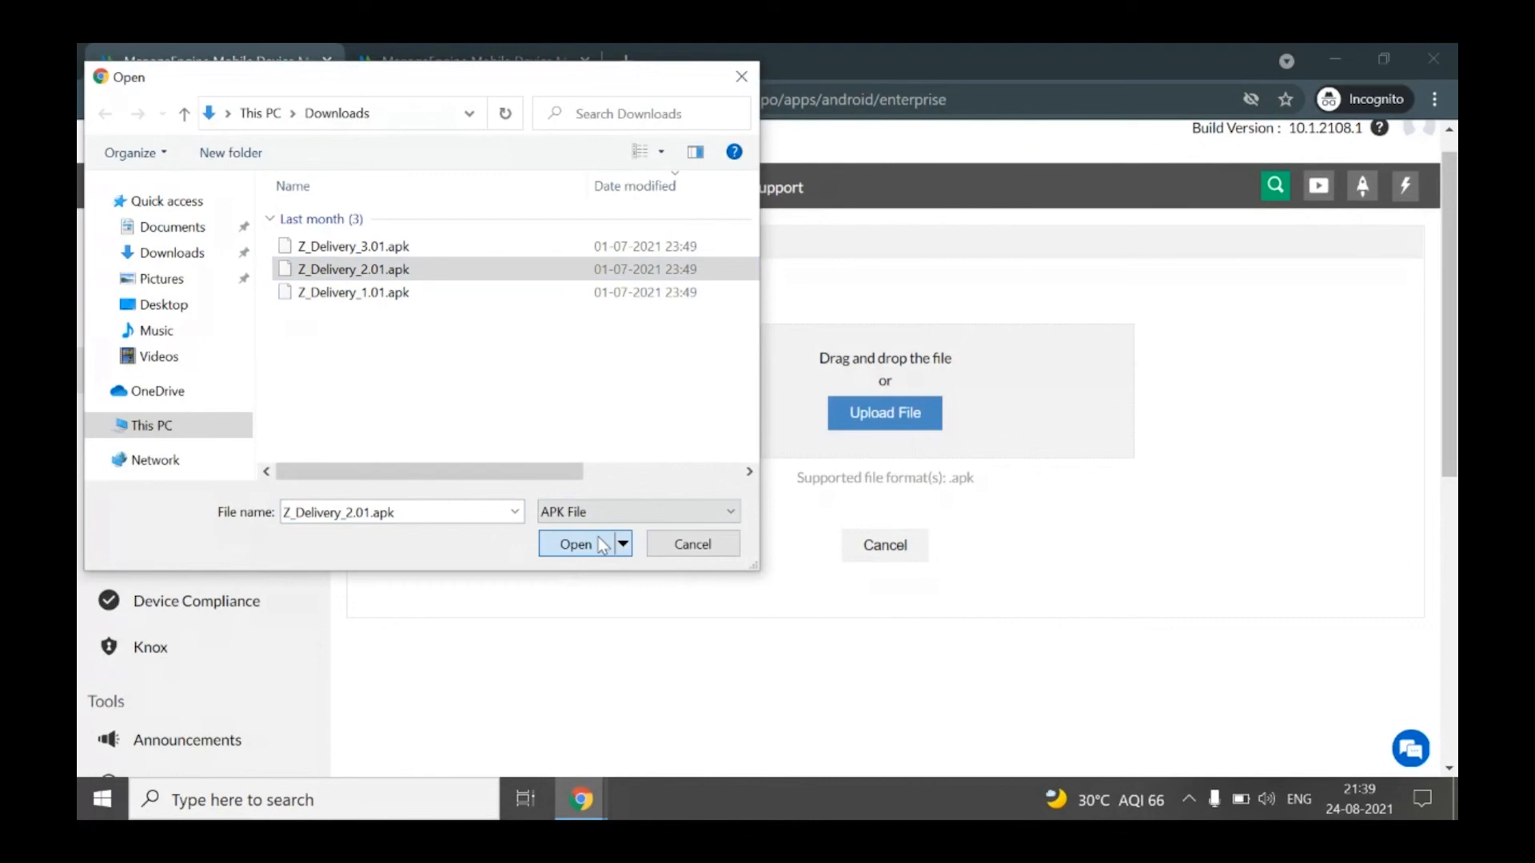
click(577, 544)
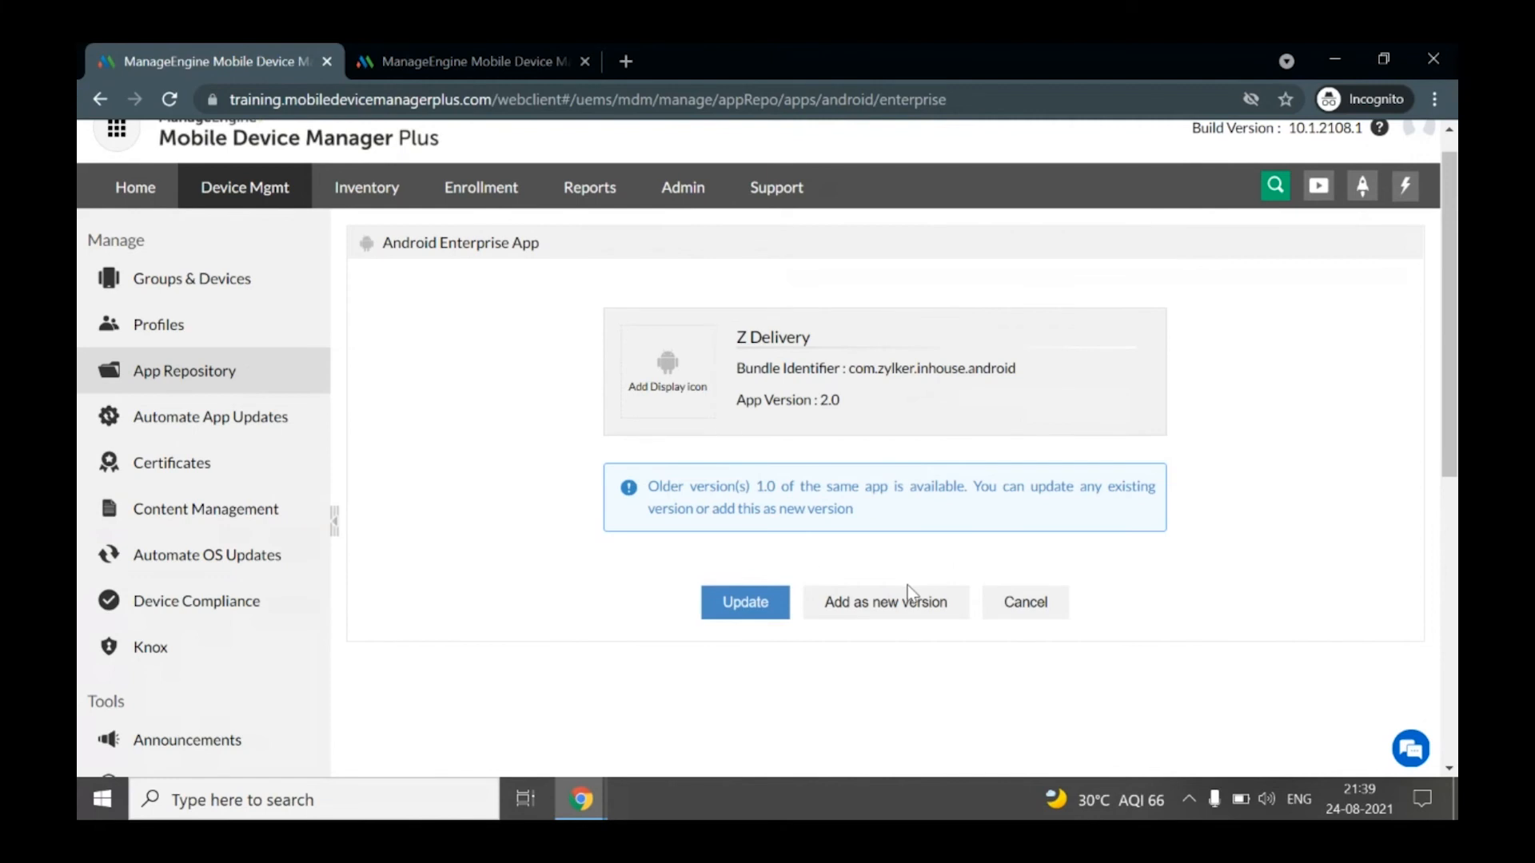
- Add the uploaded Z Delivery 2.0 package as a new version with the label Pre-released version
click(908, 611)
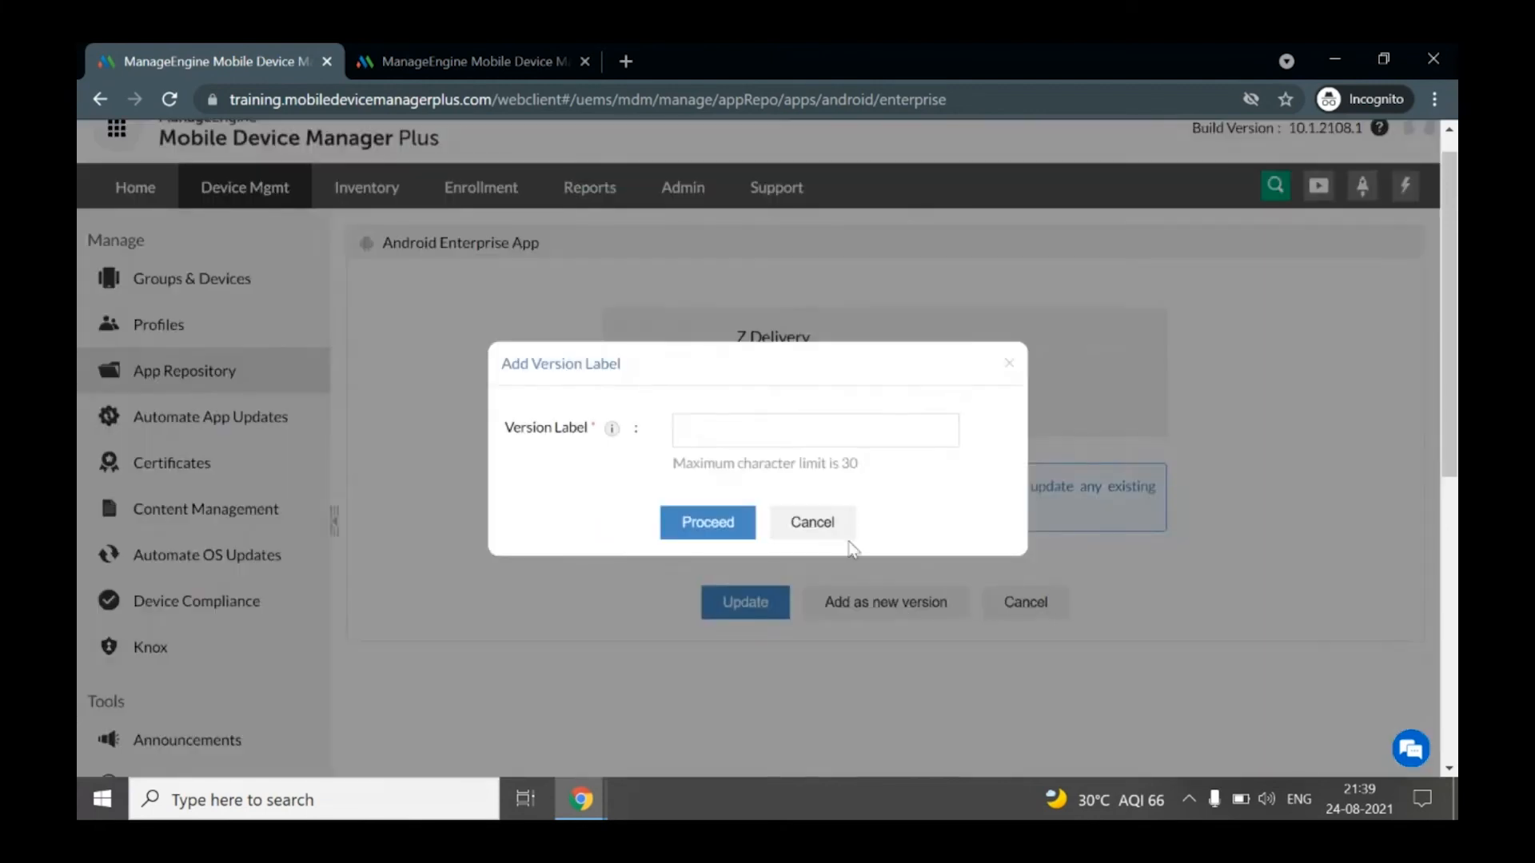
click(775, 437)
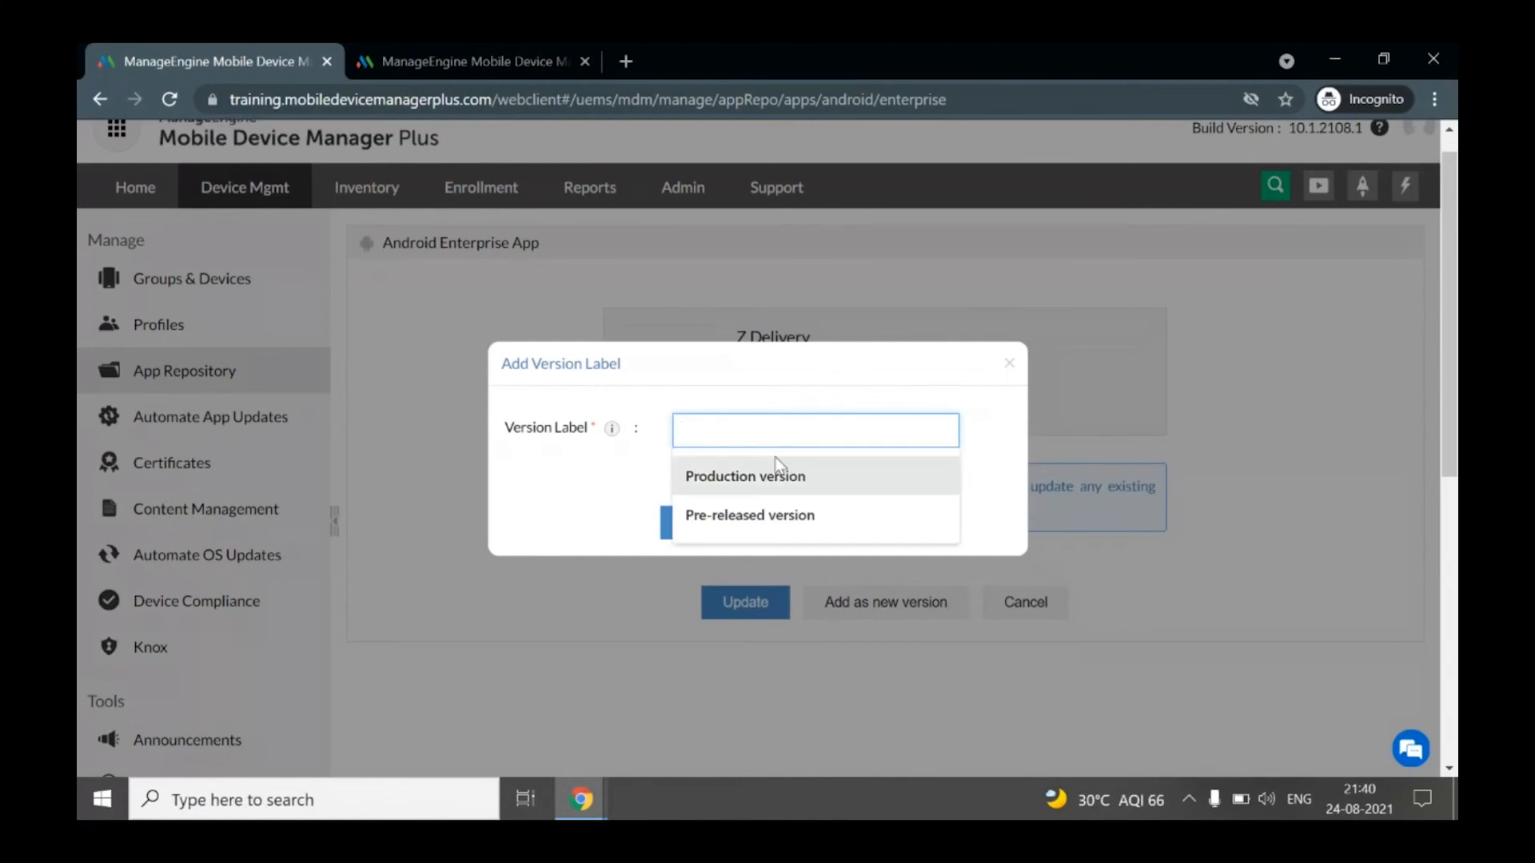
click(769, 510)
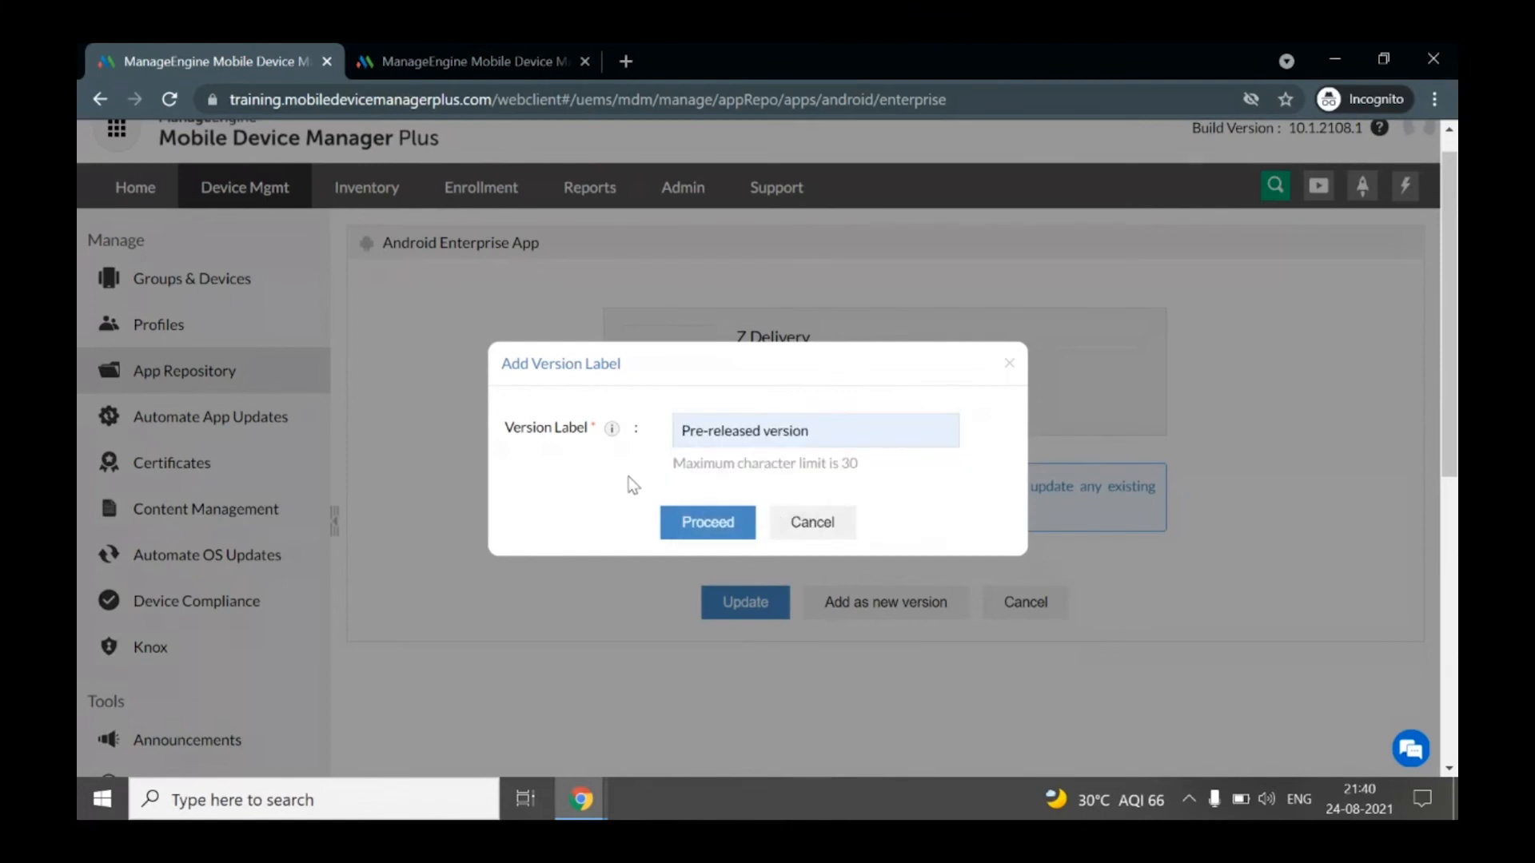
click(708, 519)
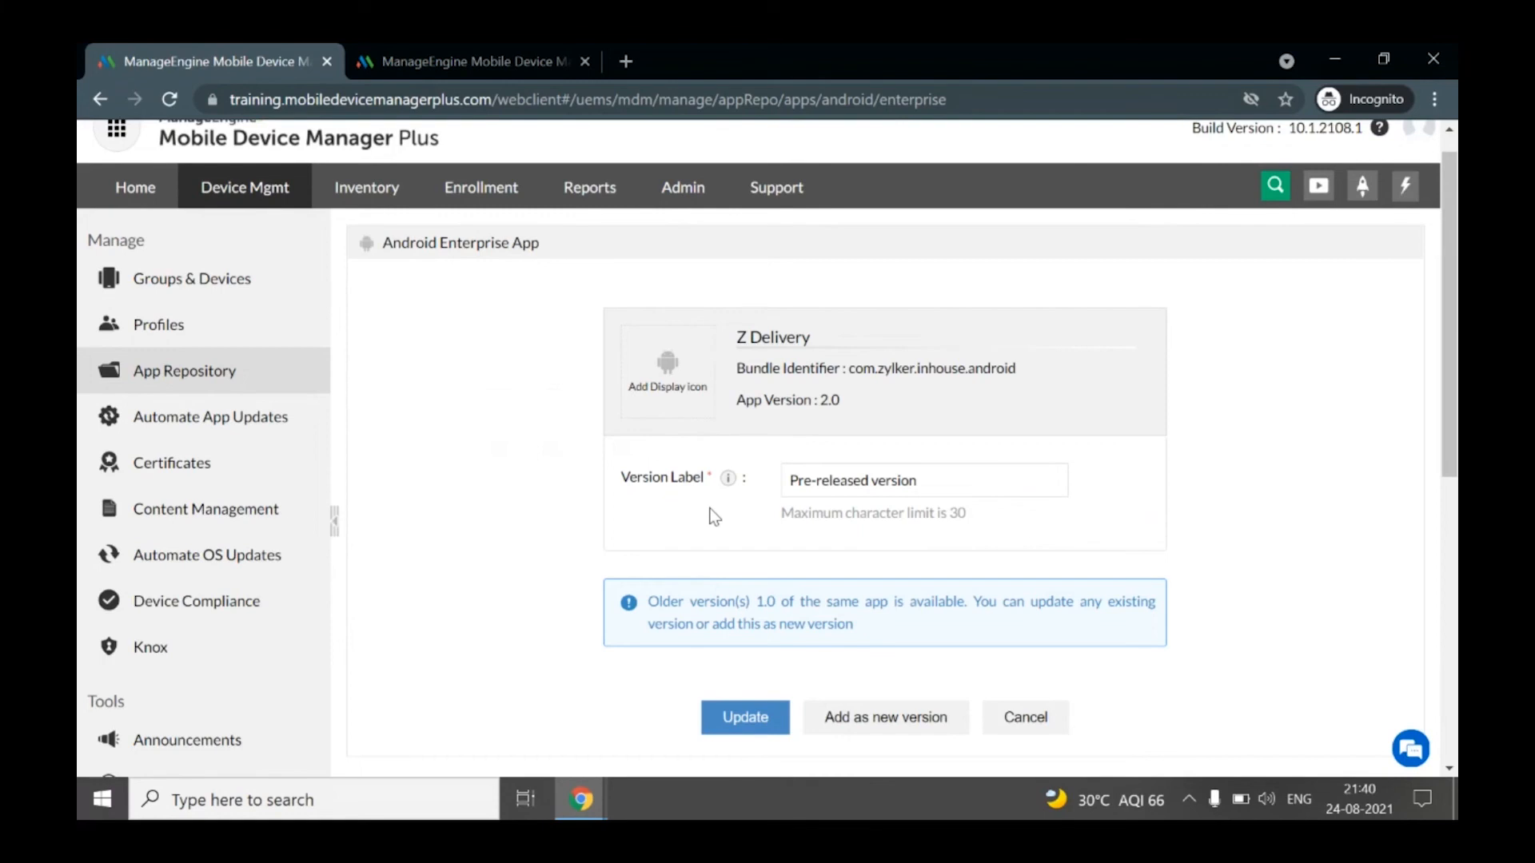
click(922, 719)
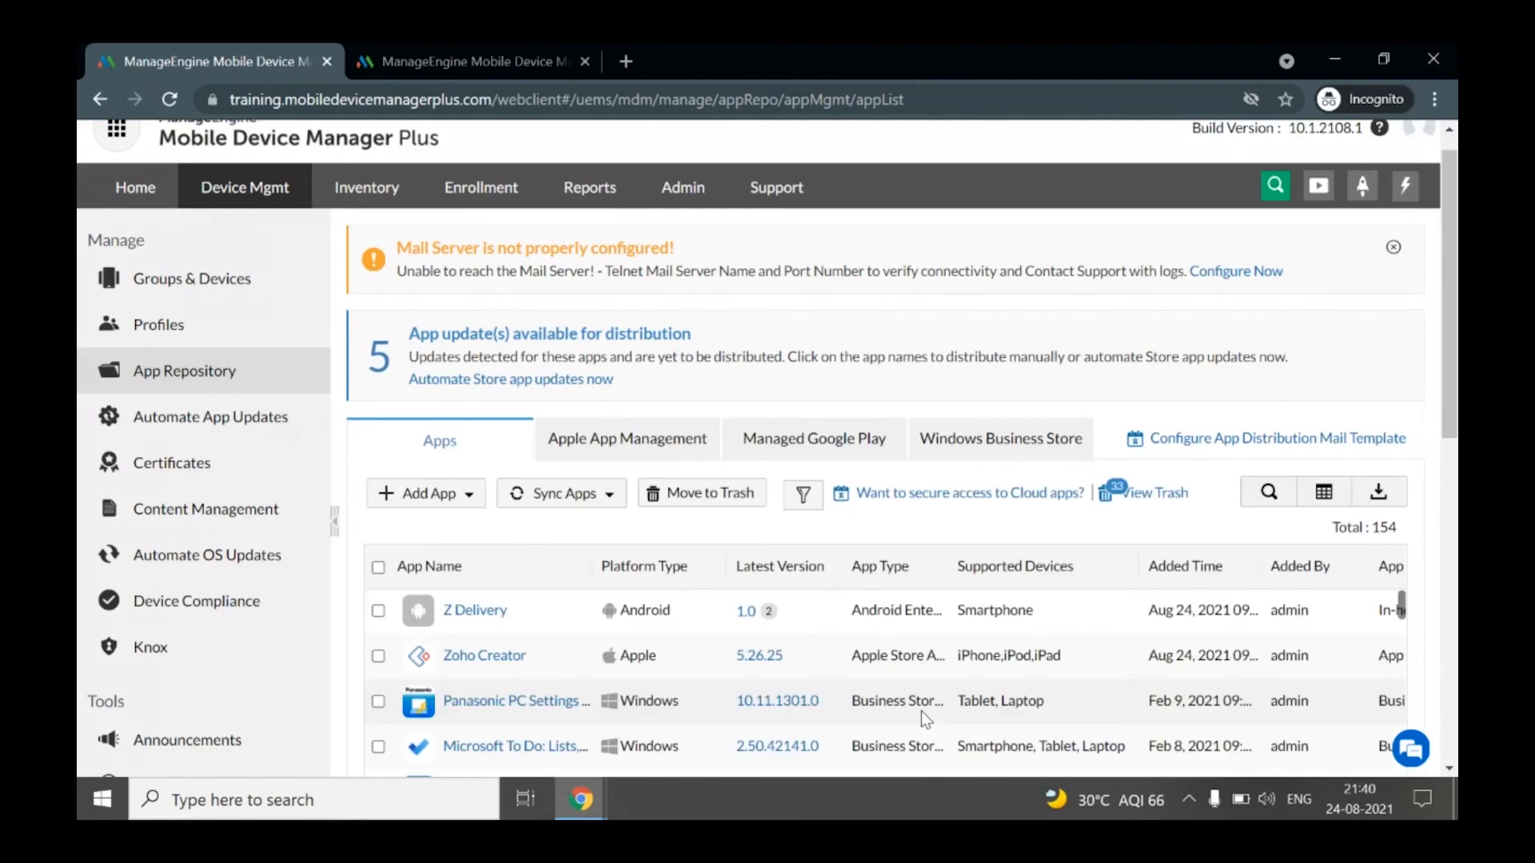
- Open version 2.0 in the Z Delivery version list and distribute it to a single device
click(476, 613)
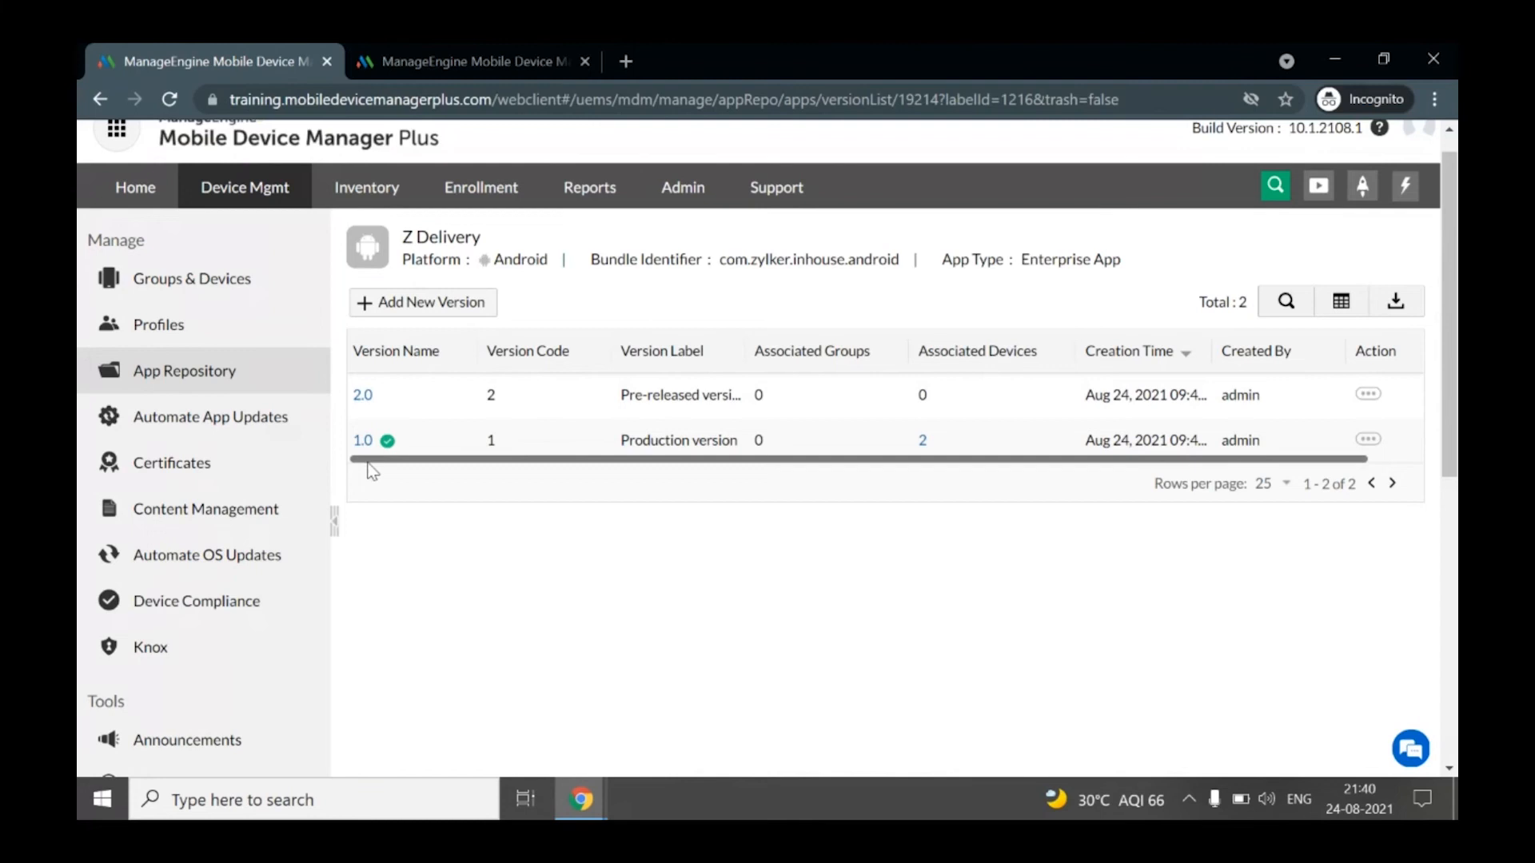
click(366, 395)
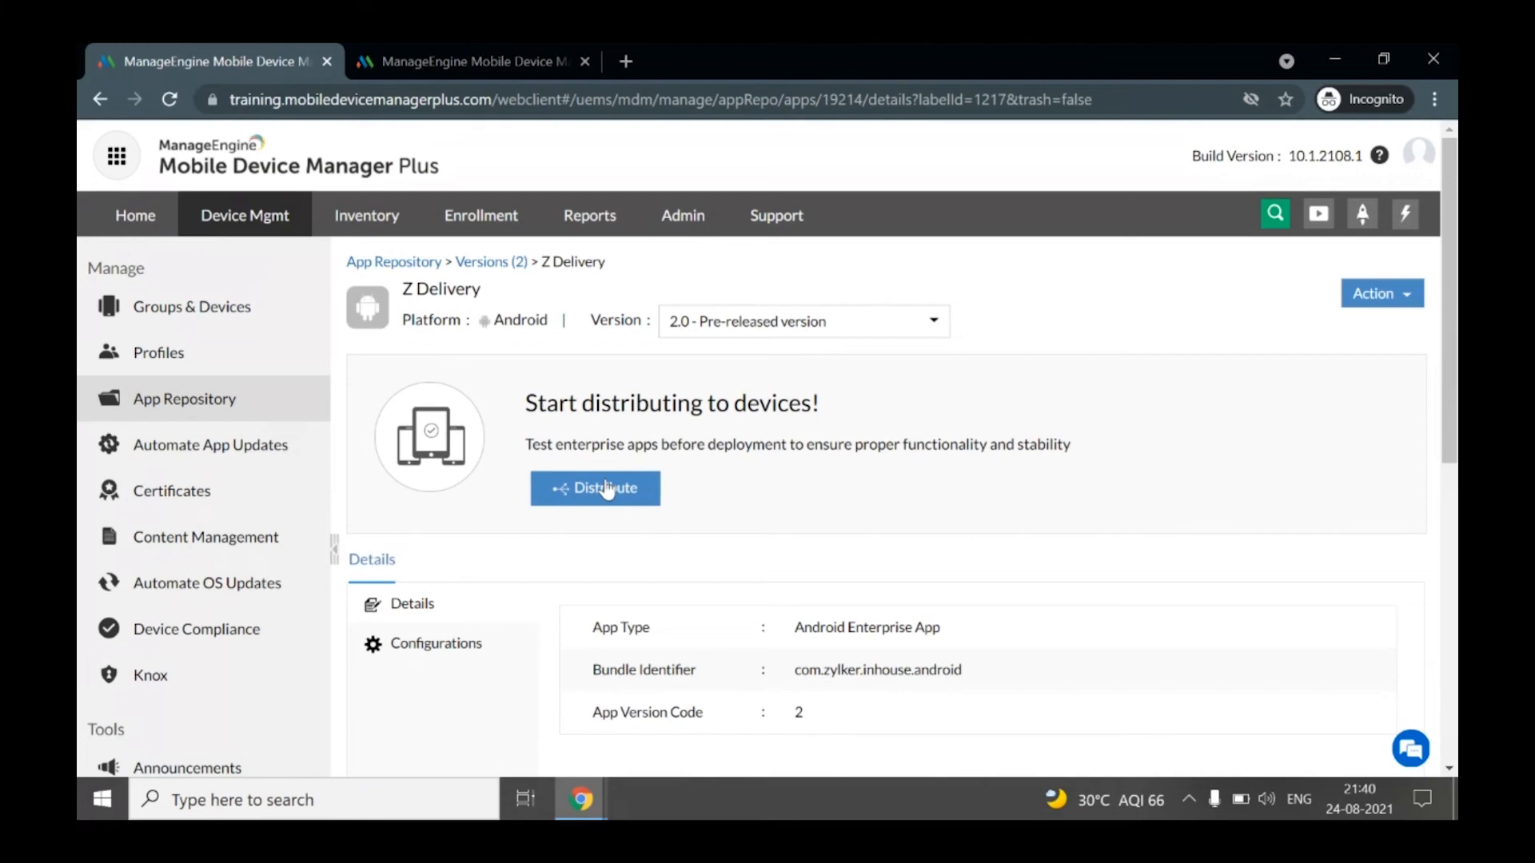
click(608, 489)
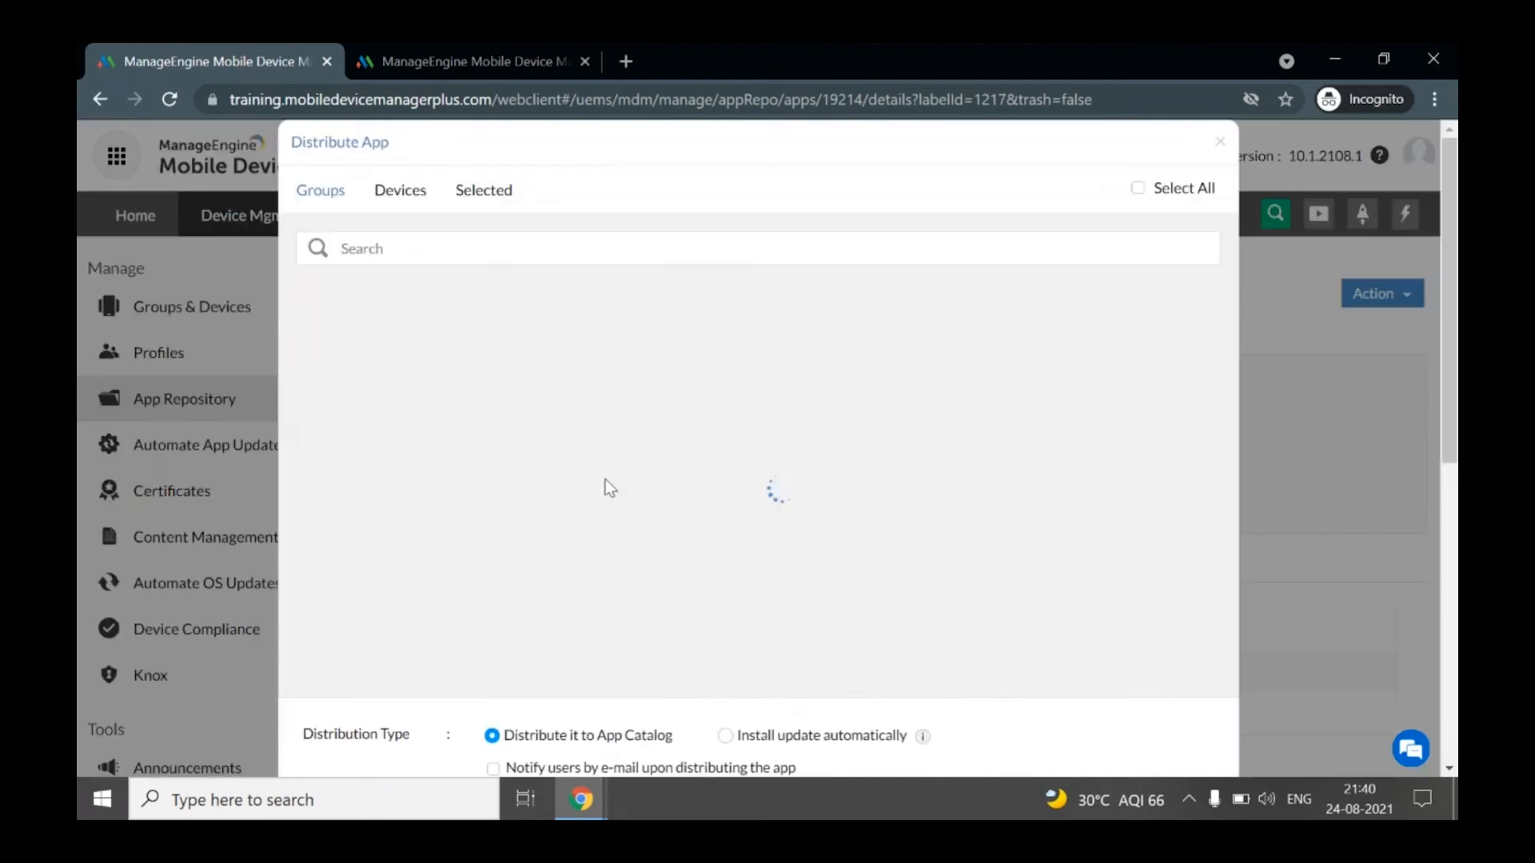
click(400, 190)
click(668, 328)
scroll(772, 626, down, 3)
click(729, 643)
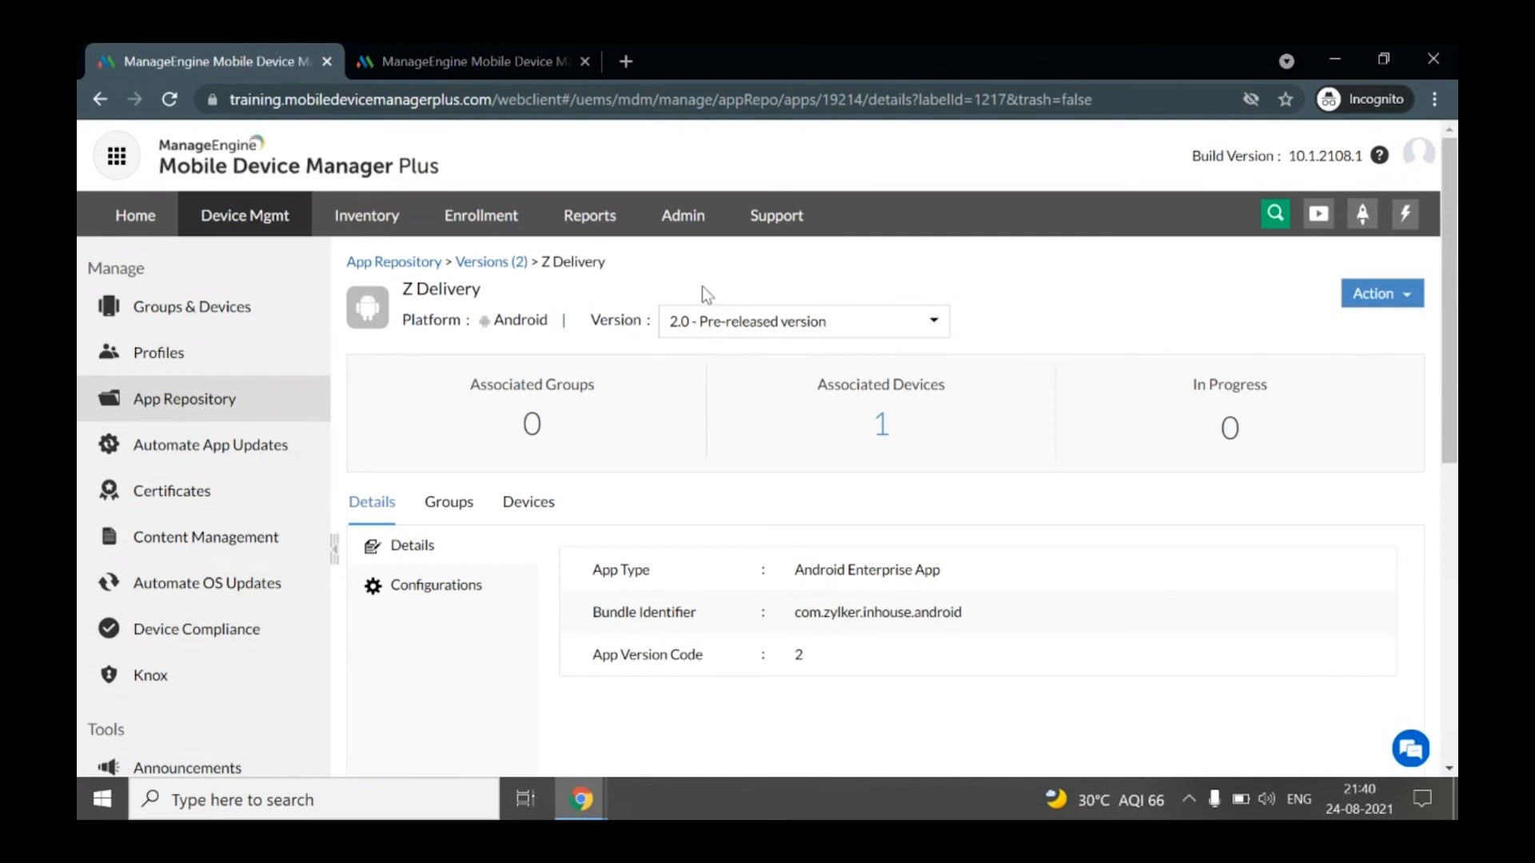
- Update the pre-released Z Delivery version with Z_Delivery_3.01.apk and distribute the update to all its associated devices
click(1395, 299)
click(1386, 333)
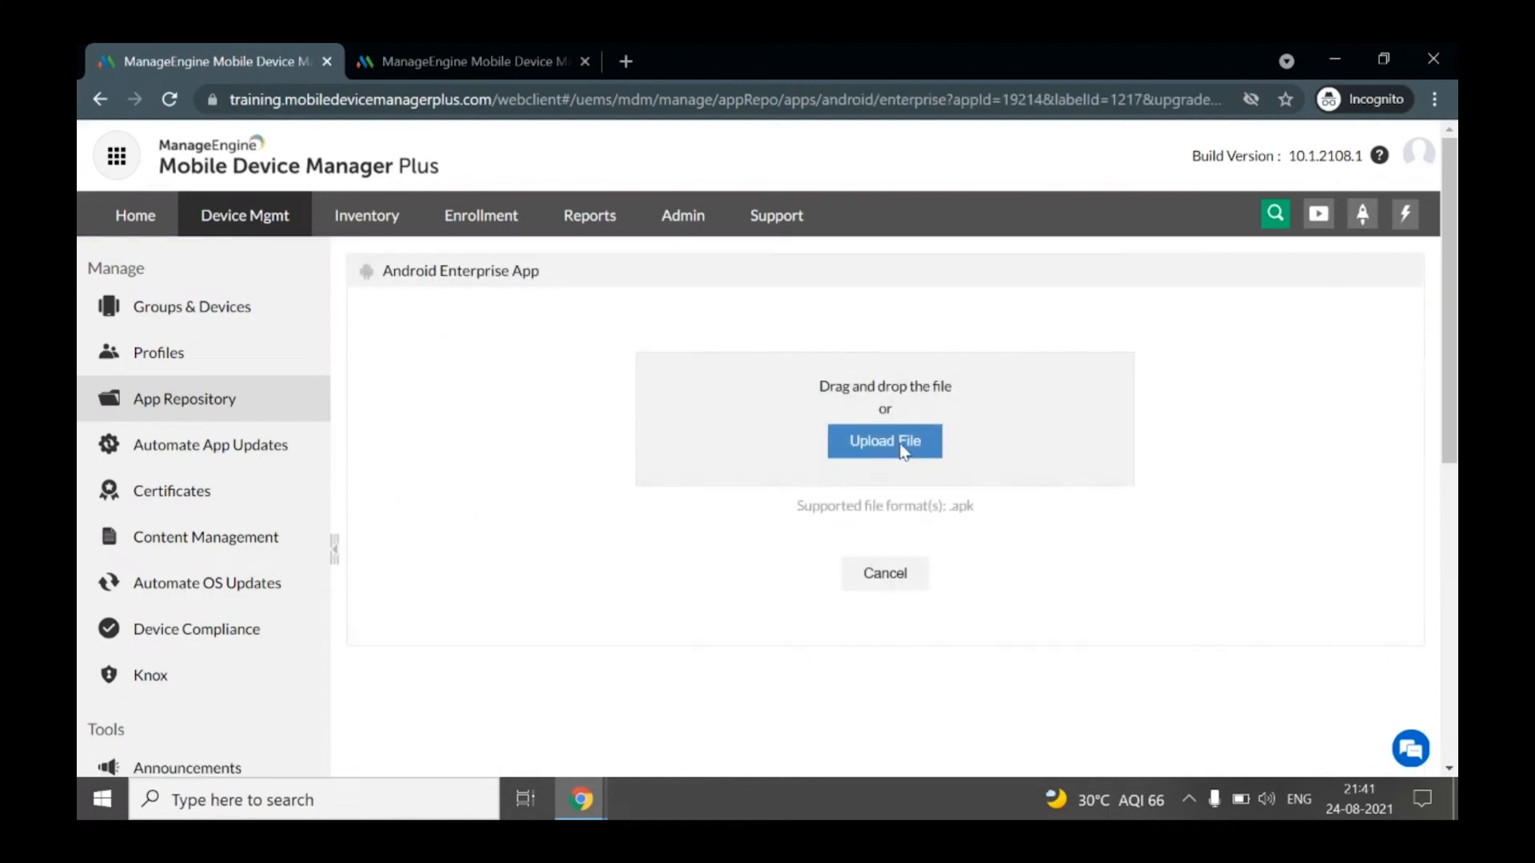
click(902, 448)
click(356, 247)
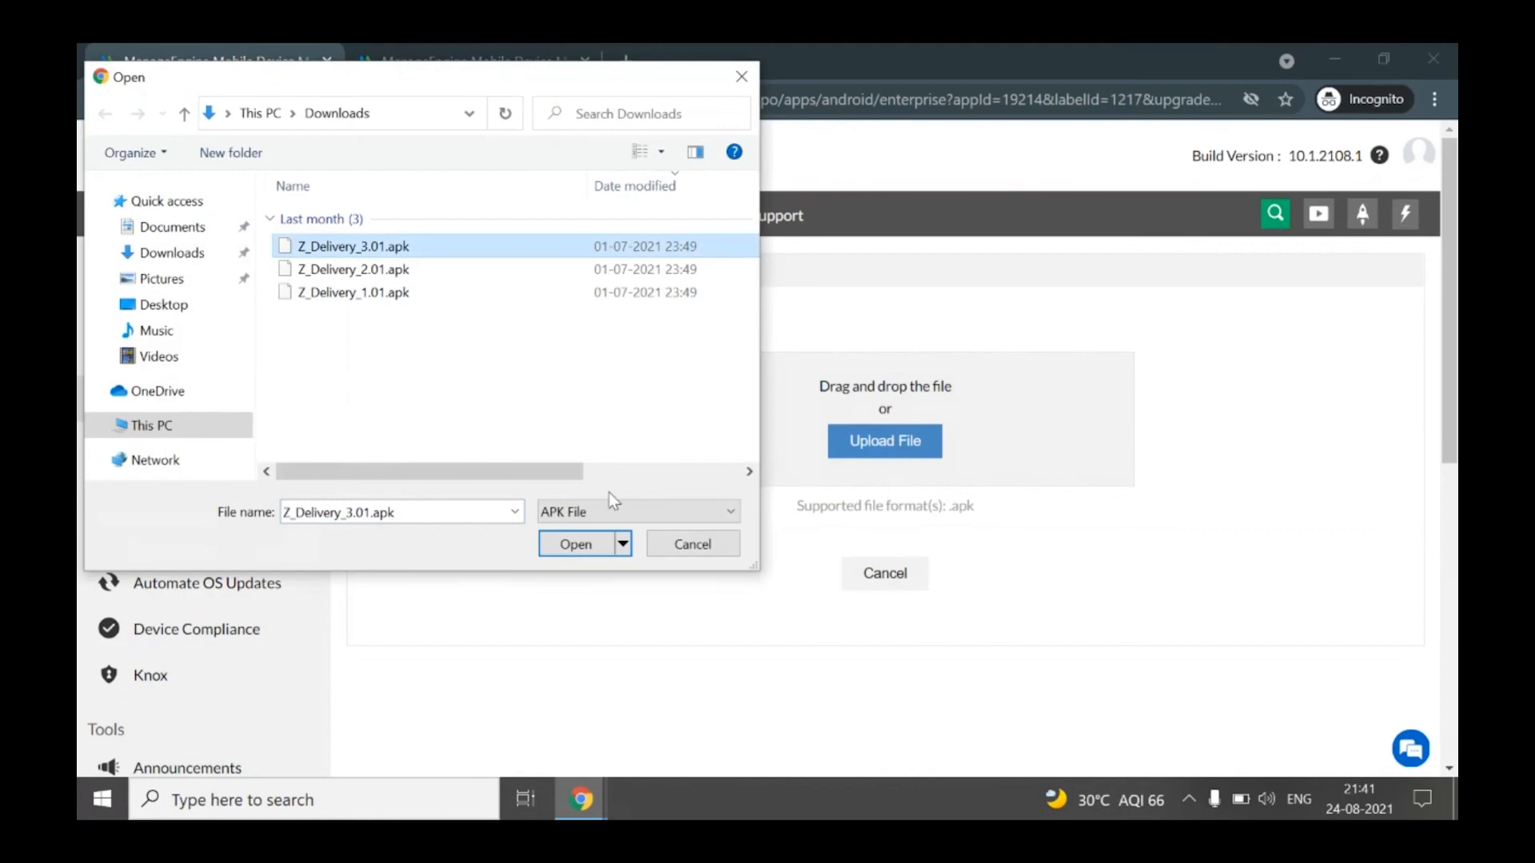
click(576, 545)
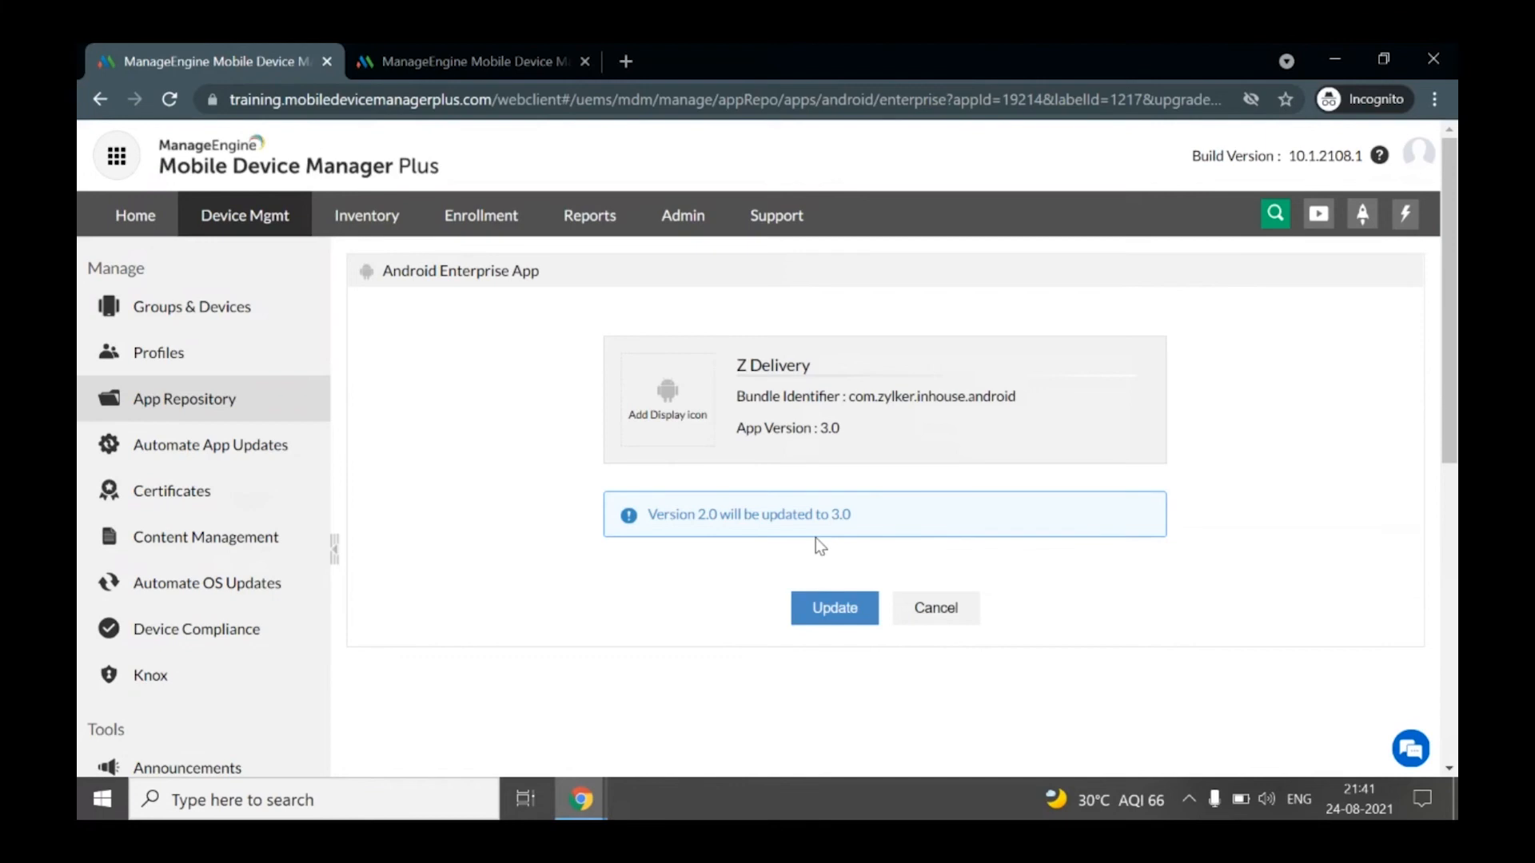
click(831, 606)
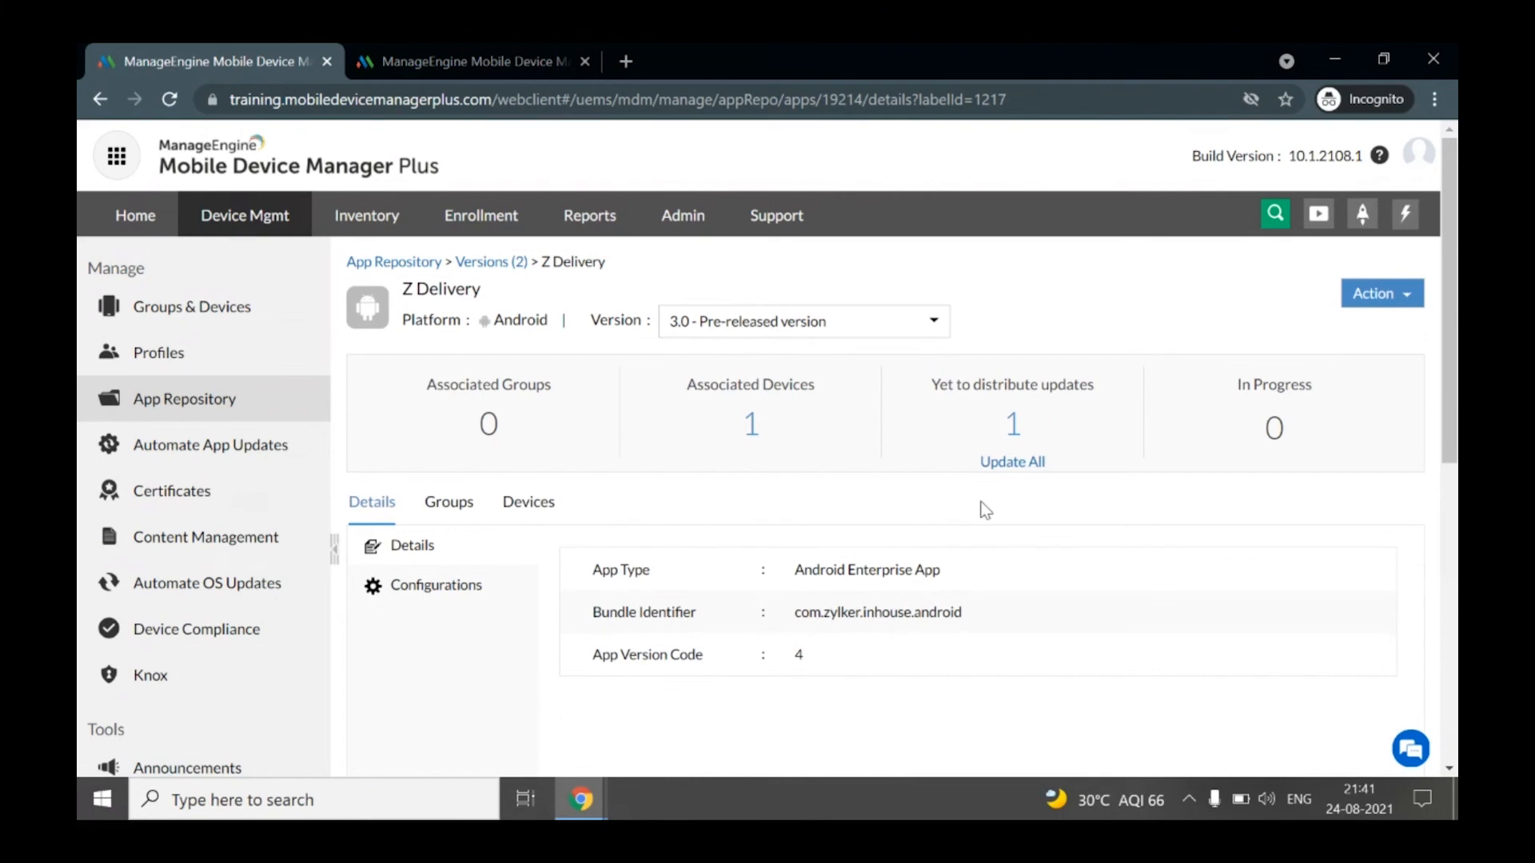
click(1025, 463)
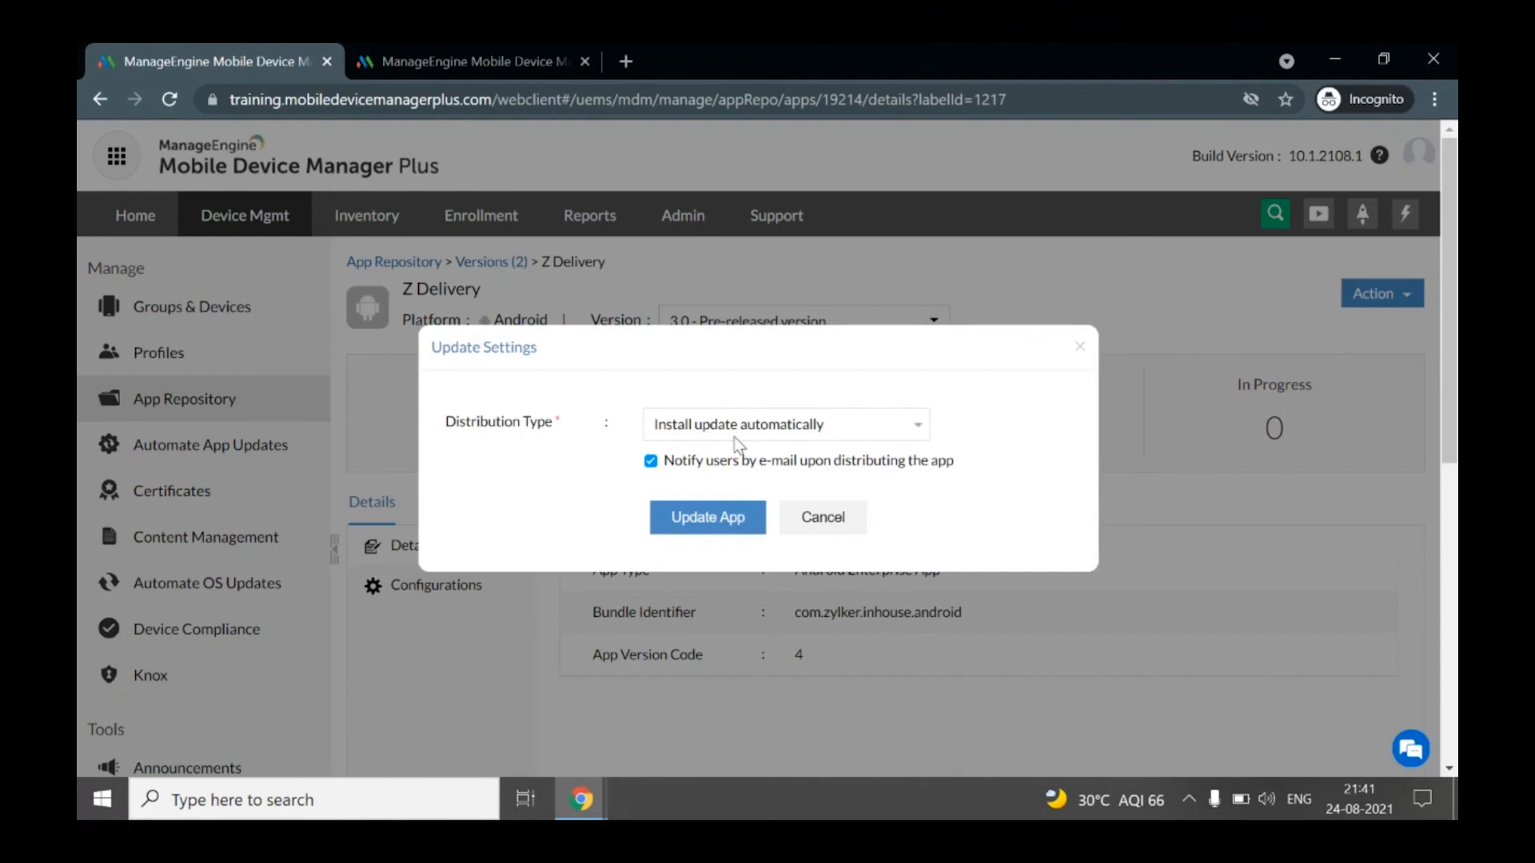
click(725, 507)
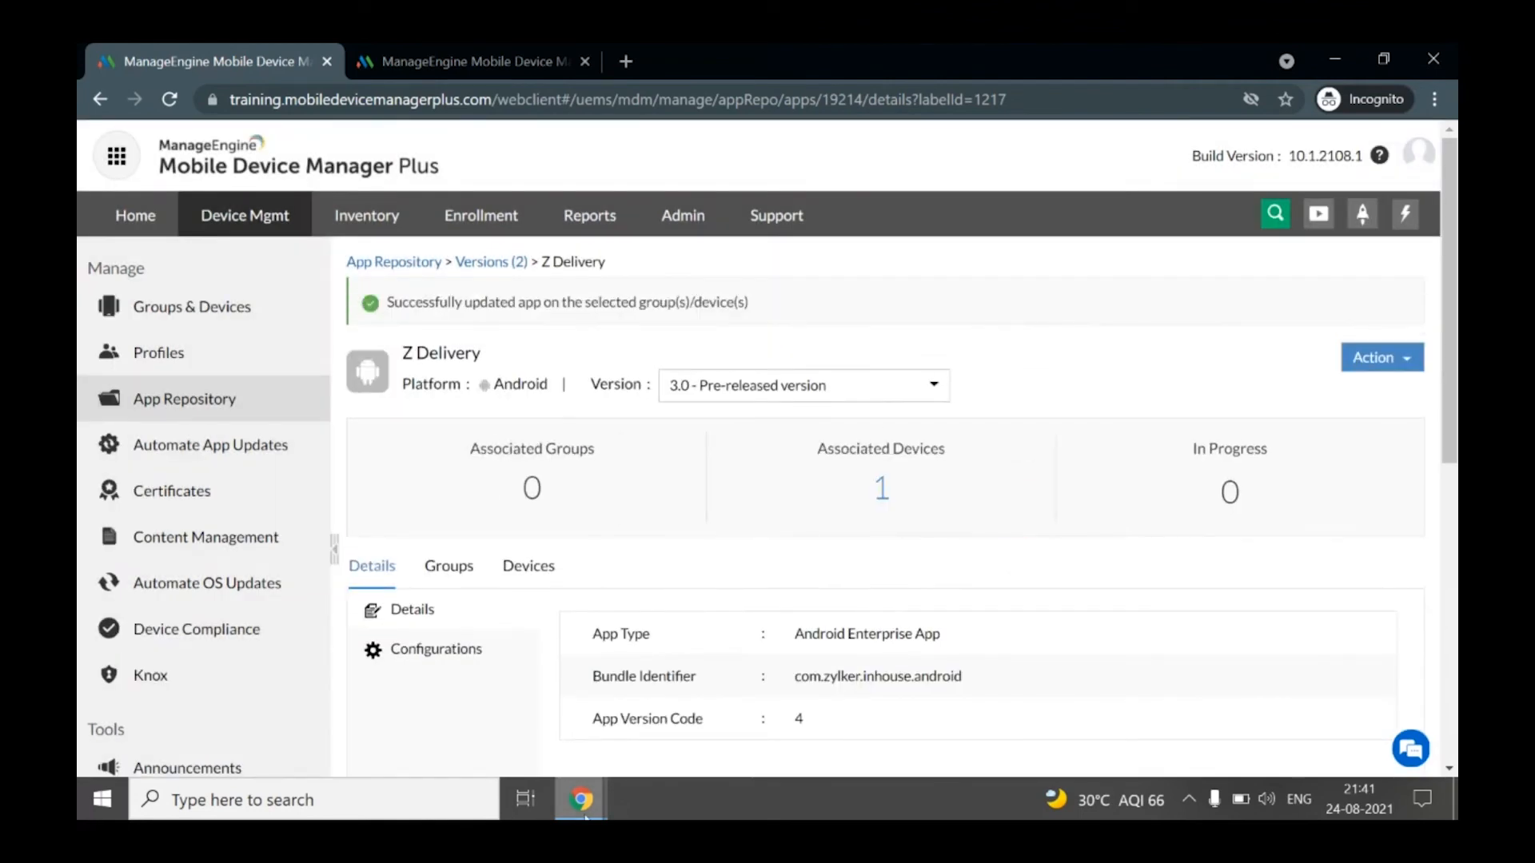
- Switch to the slideshow window and advance to the slide on preventing users from installing malicious apps
mouse_move(568, 796)
click(473, 709)
click(473, 708)
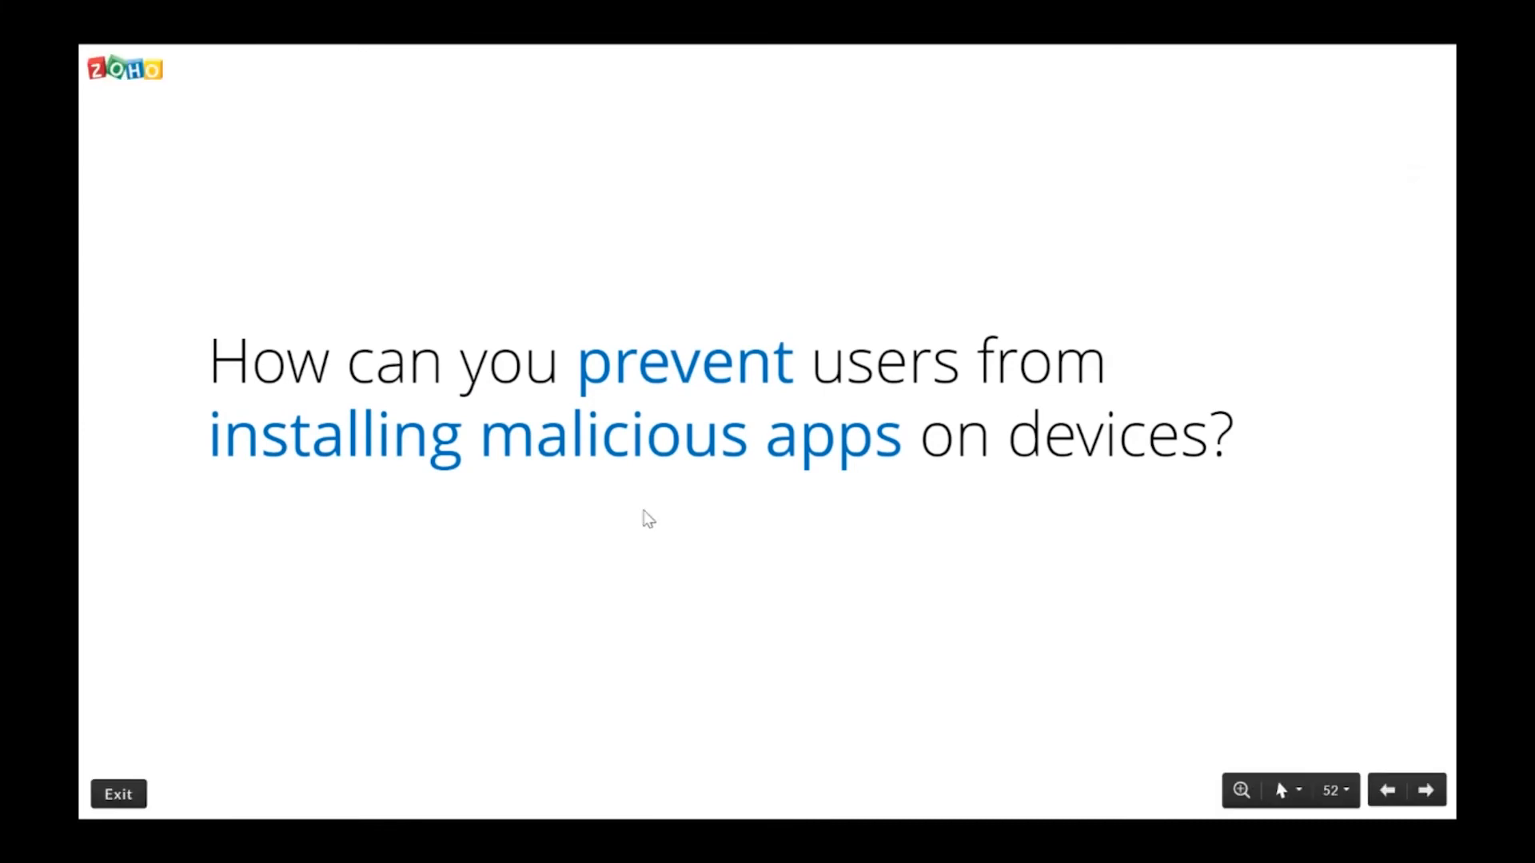
- Switch to Mobile Device Manager Plus and create an Android MDM profile for devices named "Block apps - new"
key(alt+Tab)
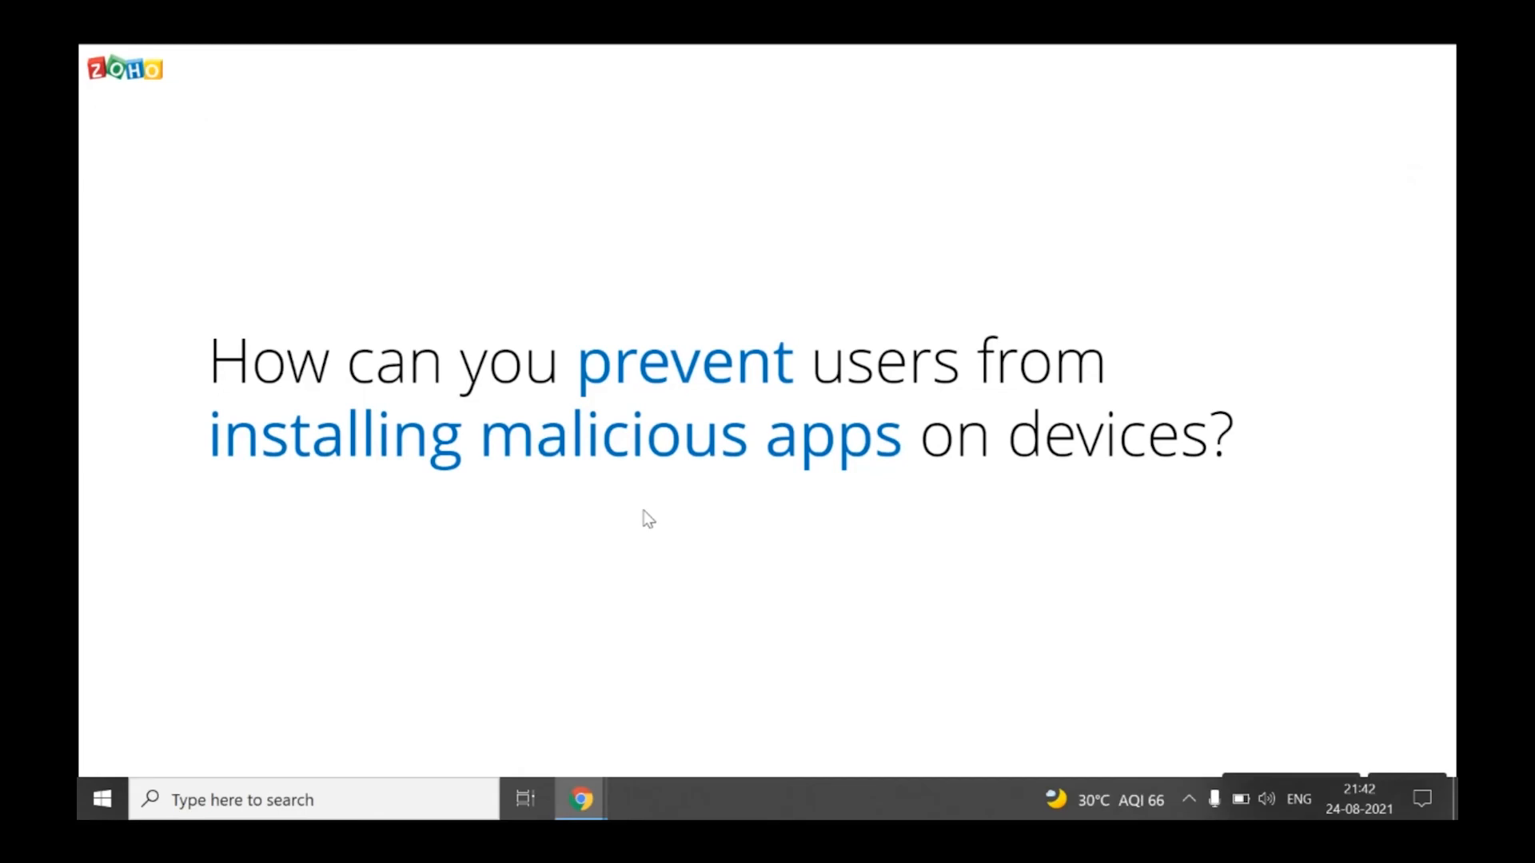
key(alt+Tab)
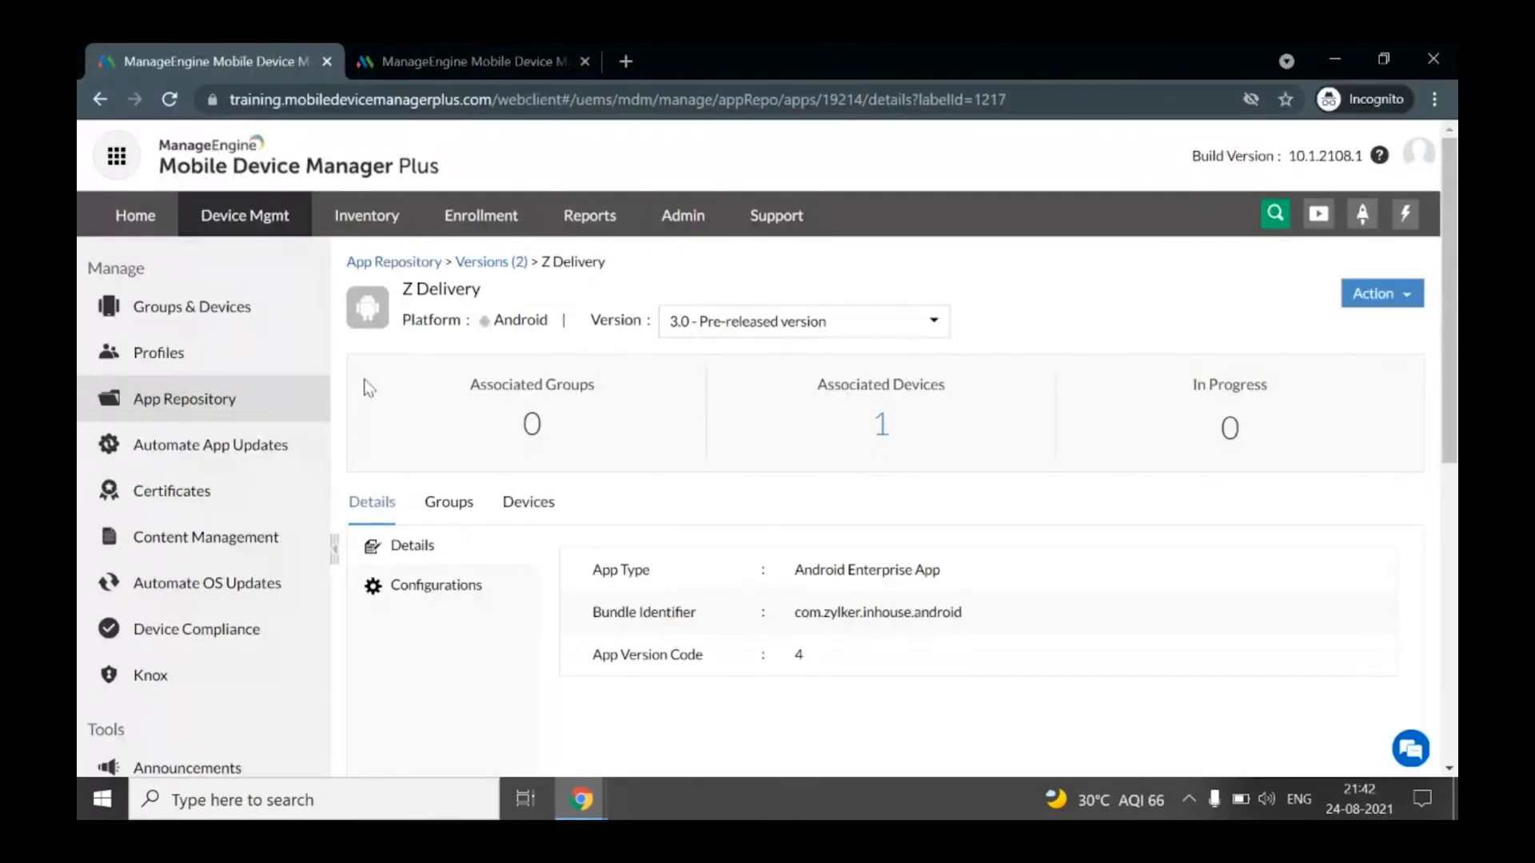
click(212, 354)
click(453, 355)
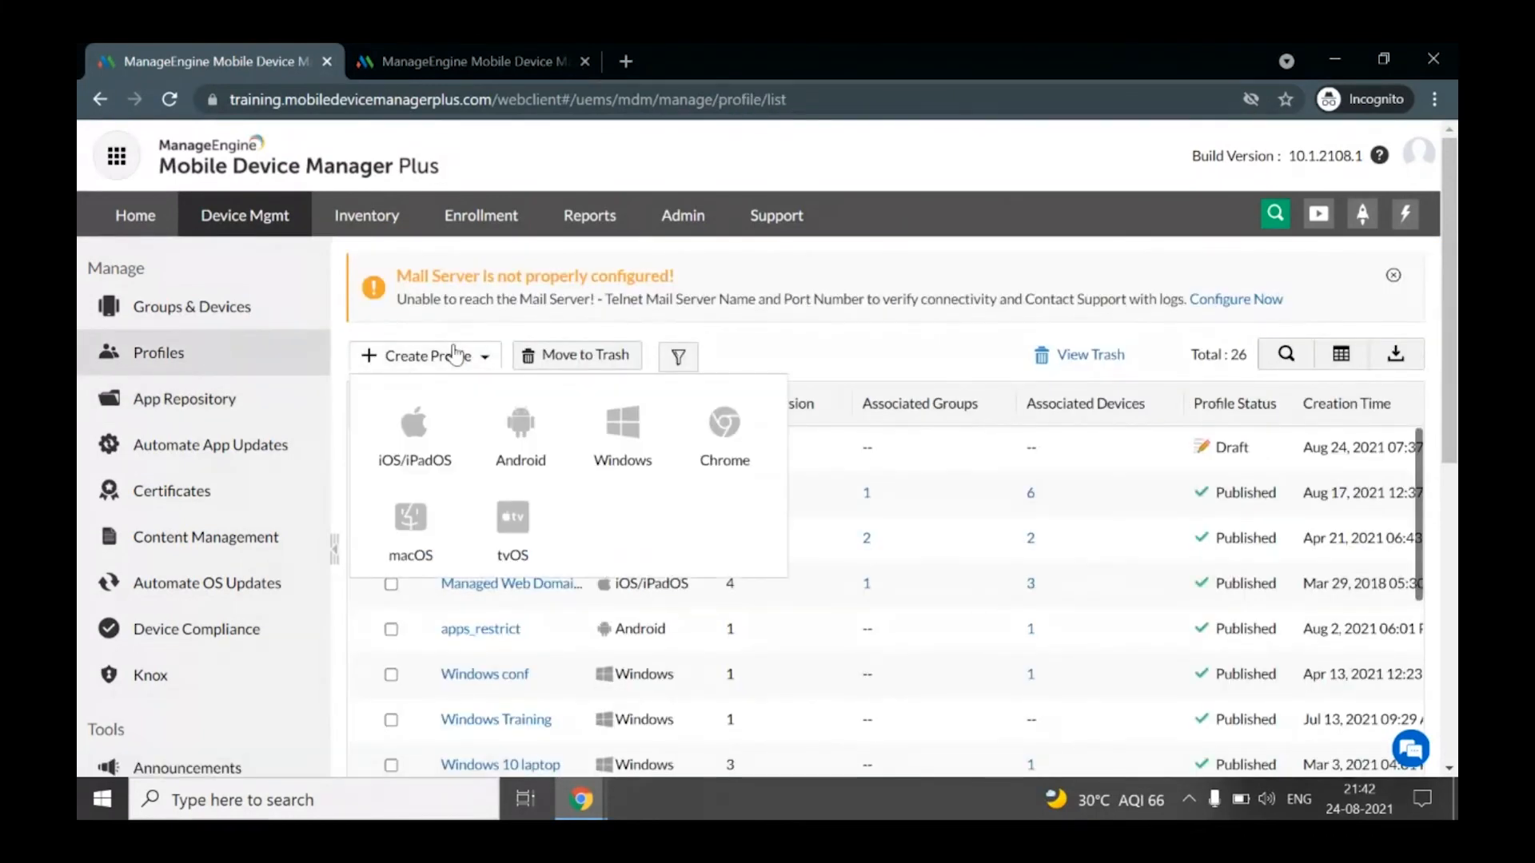
click(507, 425)
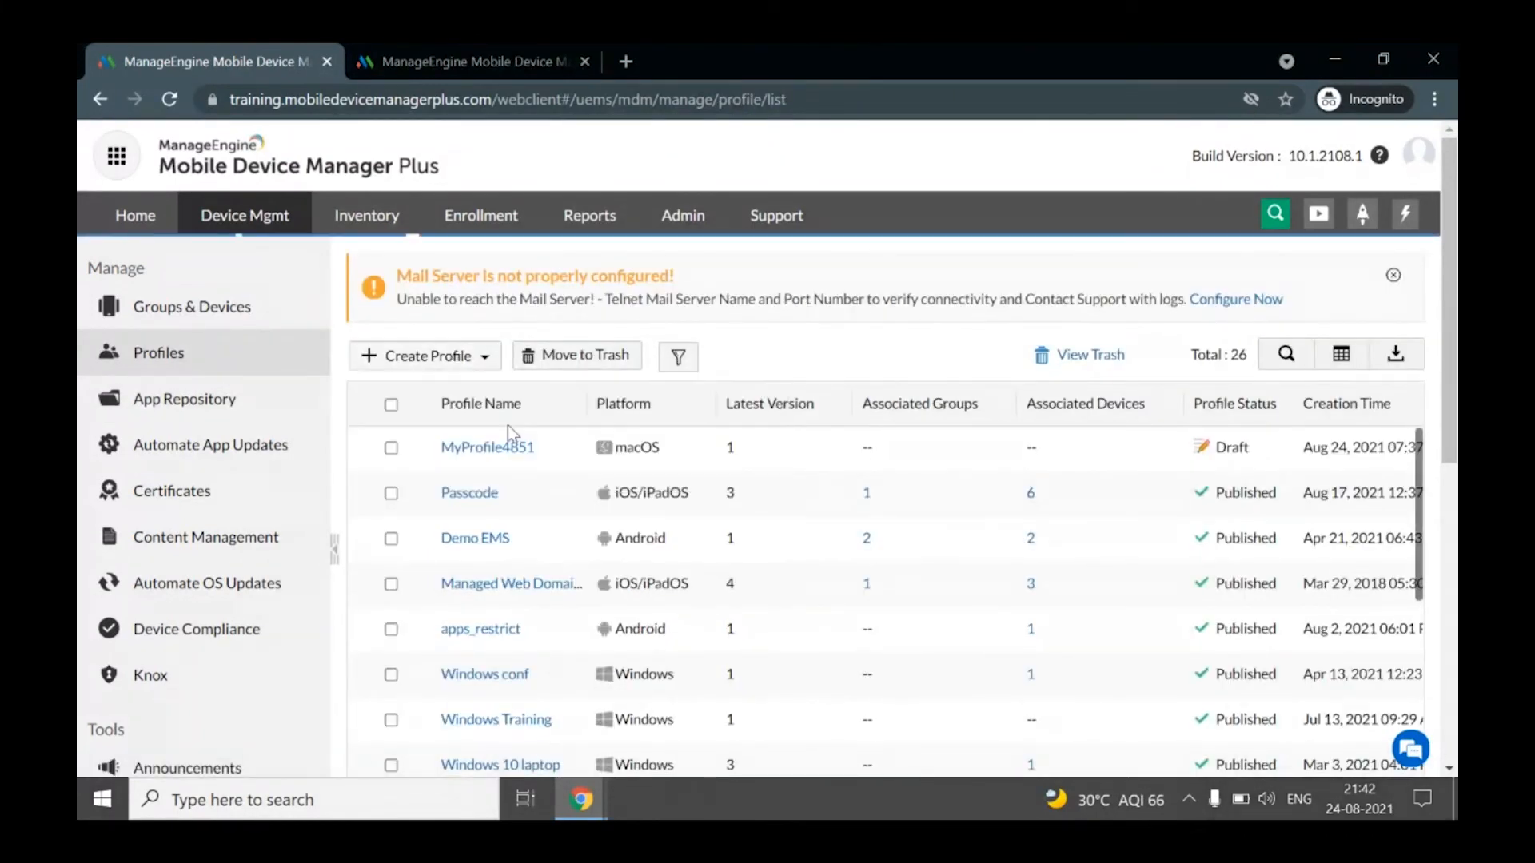
click(767, 437)
key(ctrl+a)
text(Block ap)
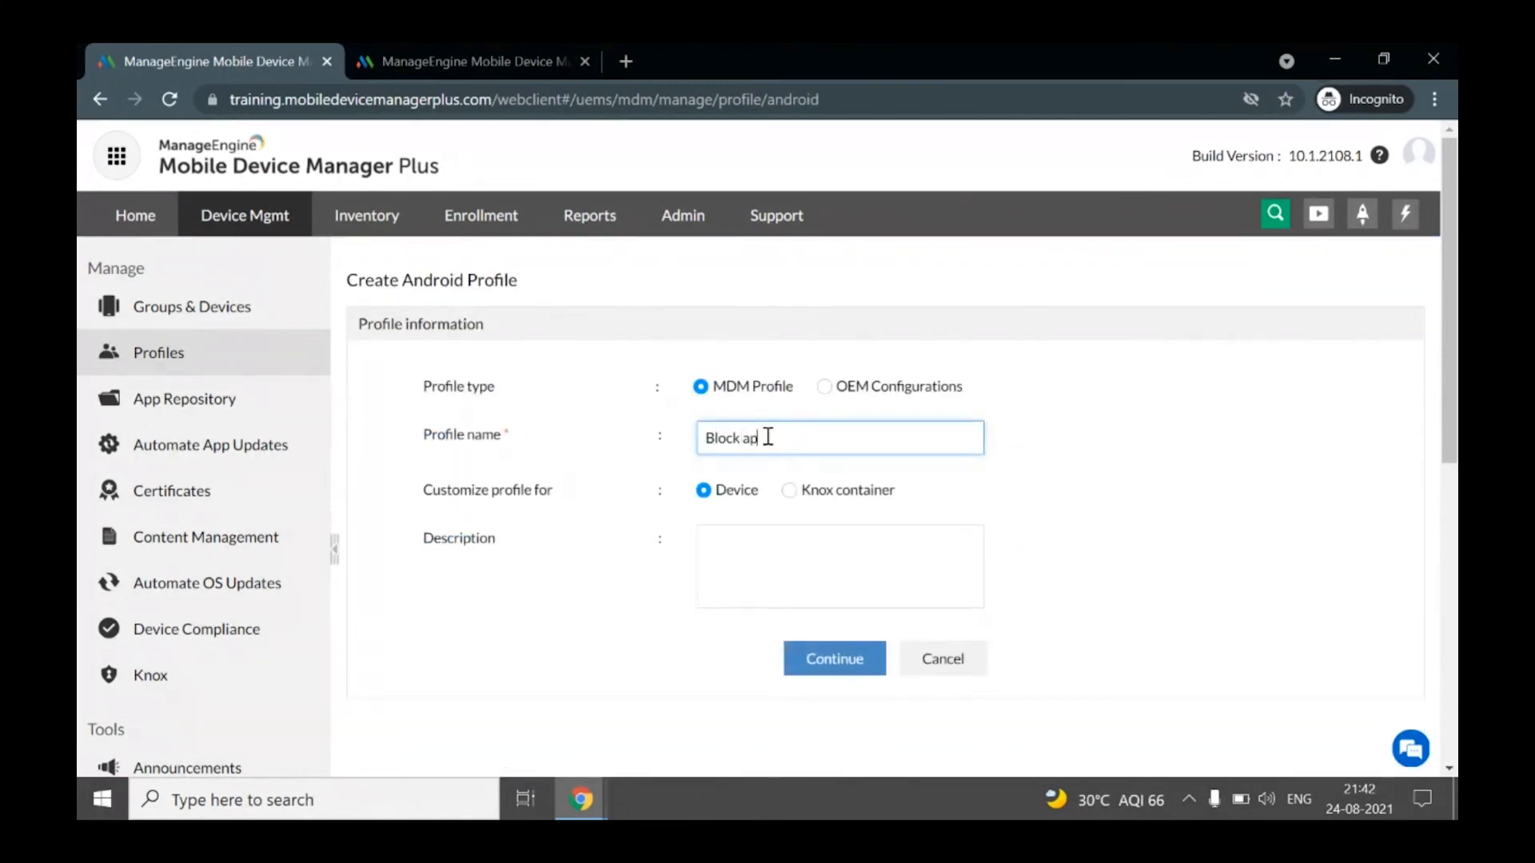
text(ps - new)
click(875, 664)
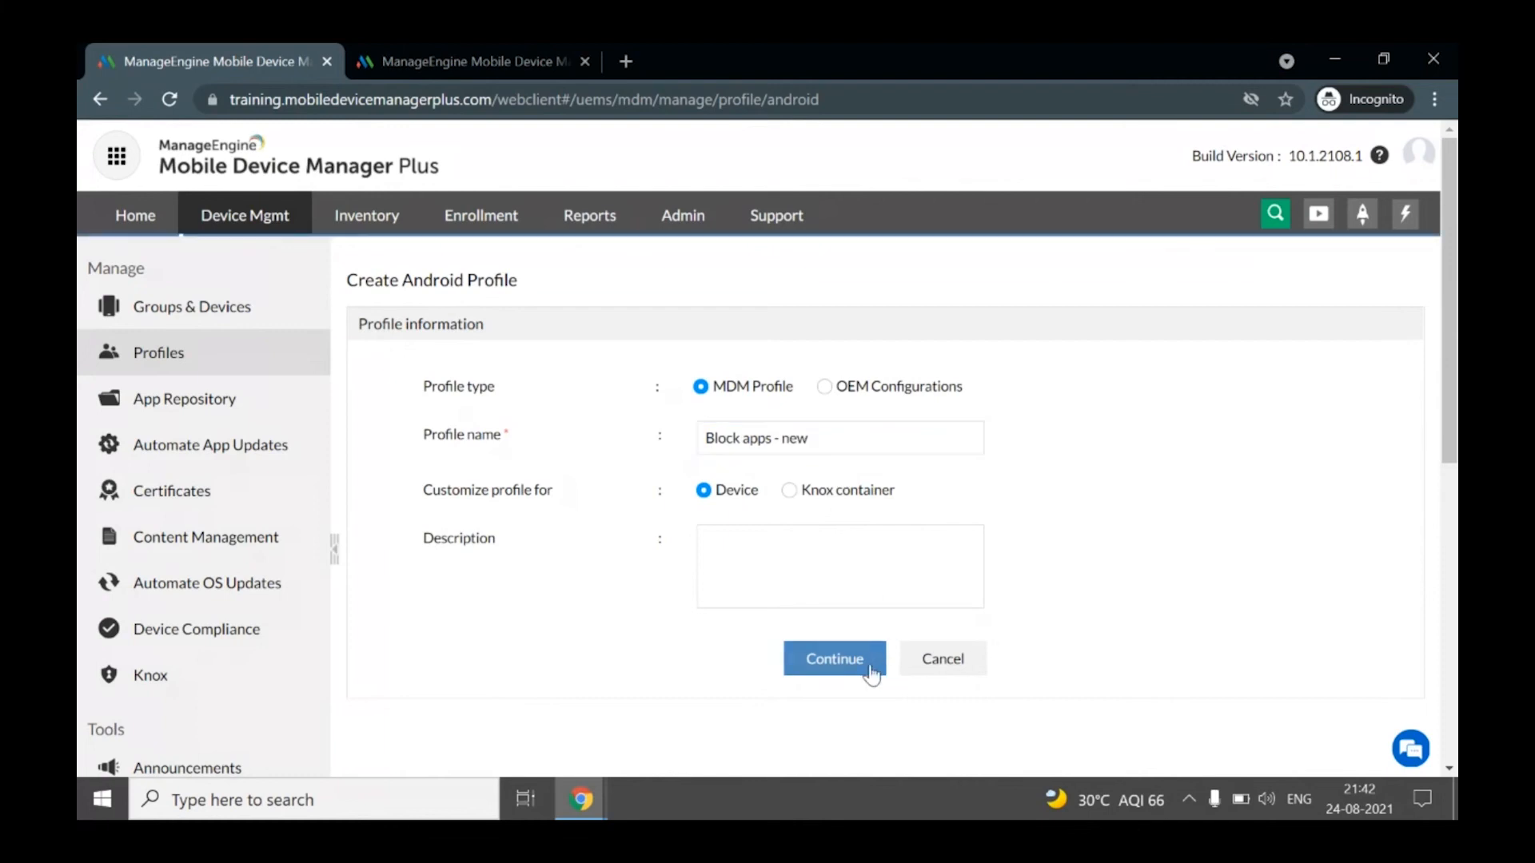
- Restrict users from installing unapproved apps in the profile's application restrictions, and save and publish the profile
click(171, 403)
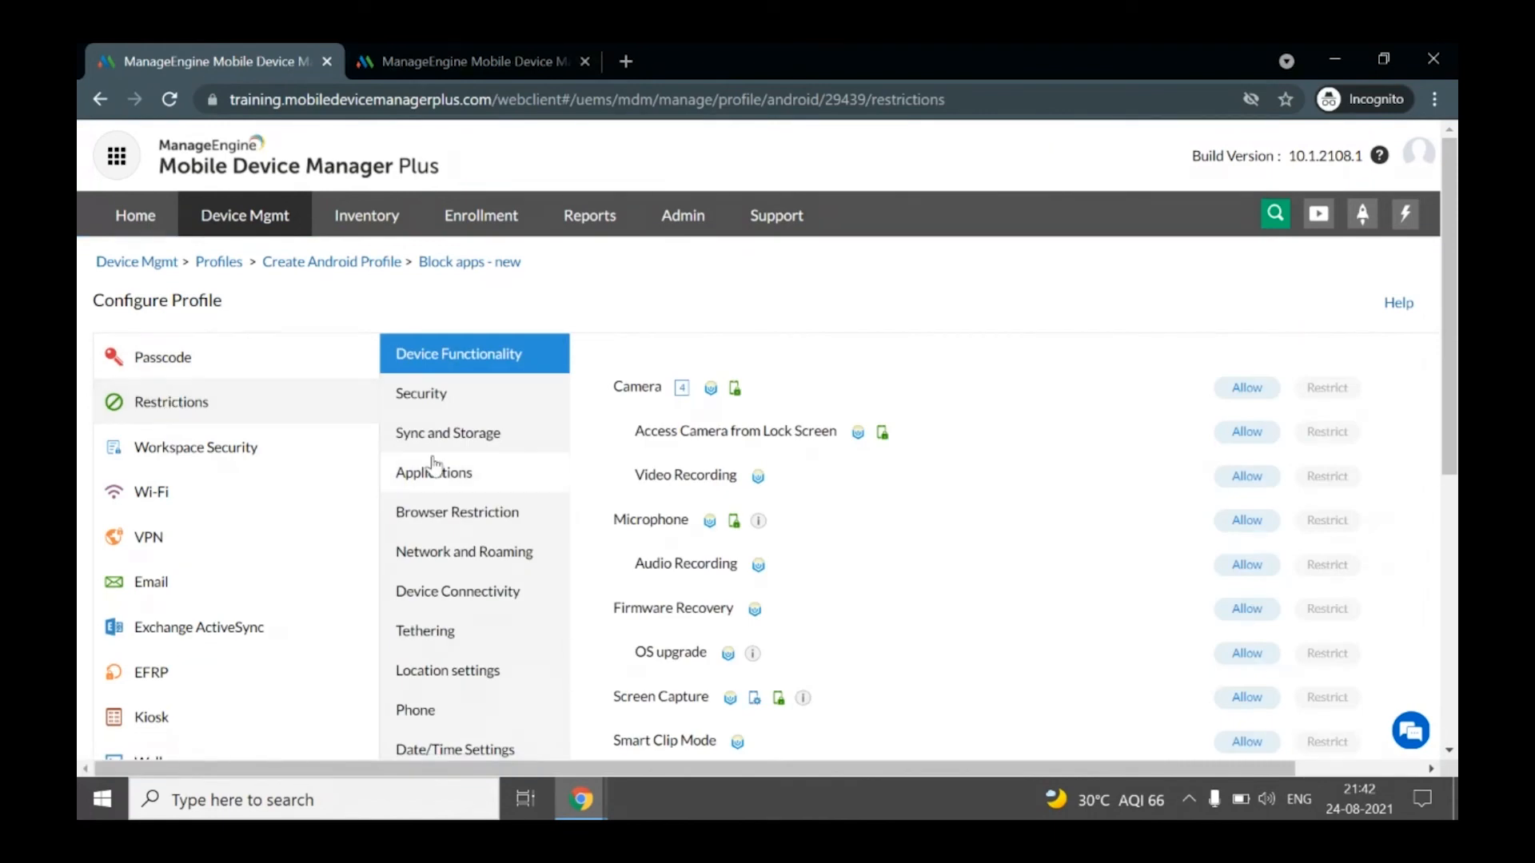
click(469, 473)
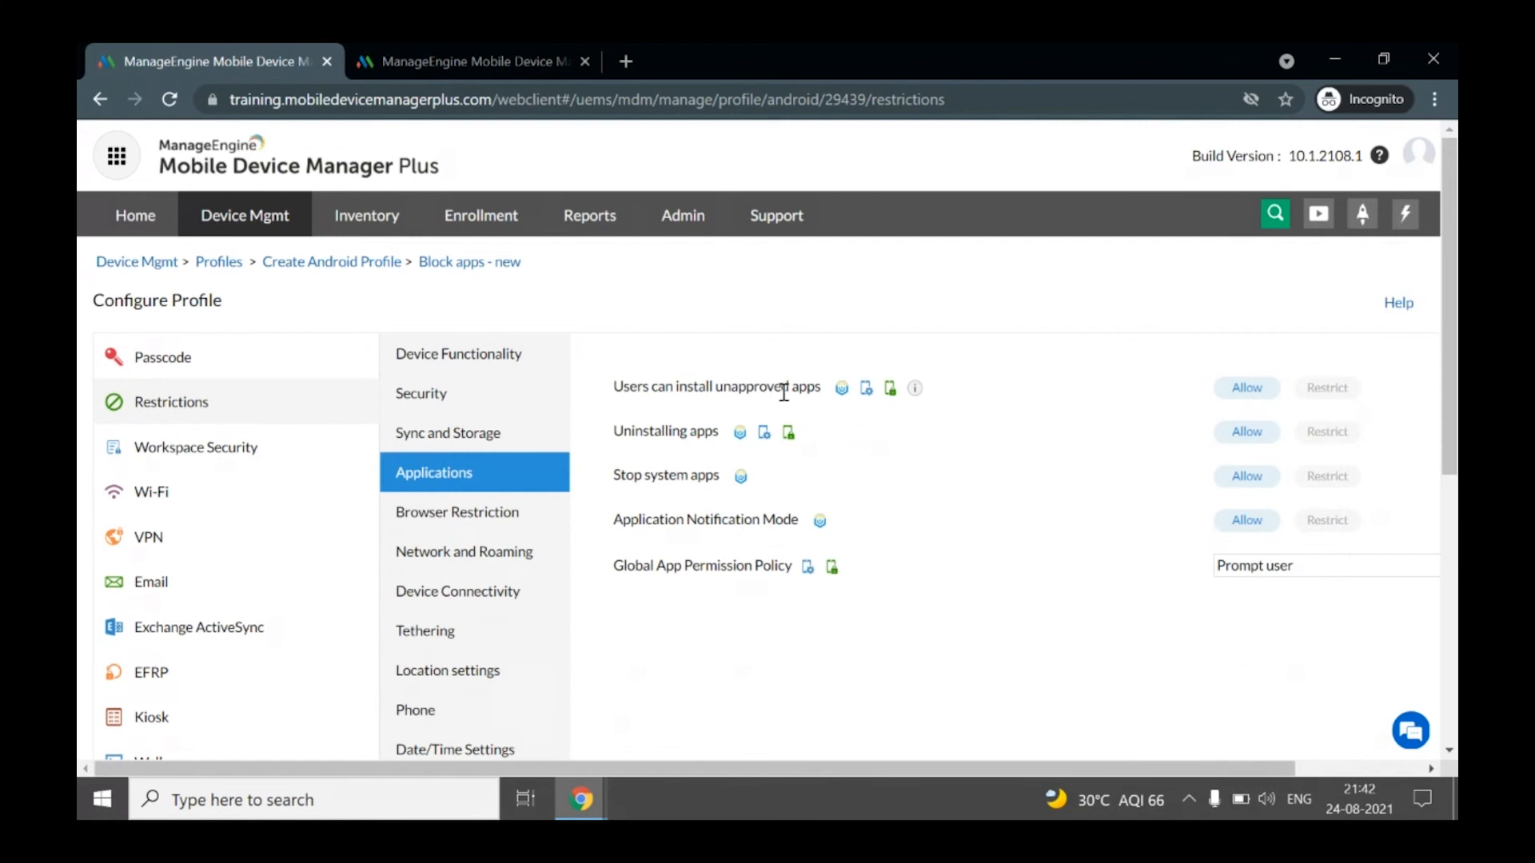
click(1335, 394)
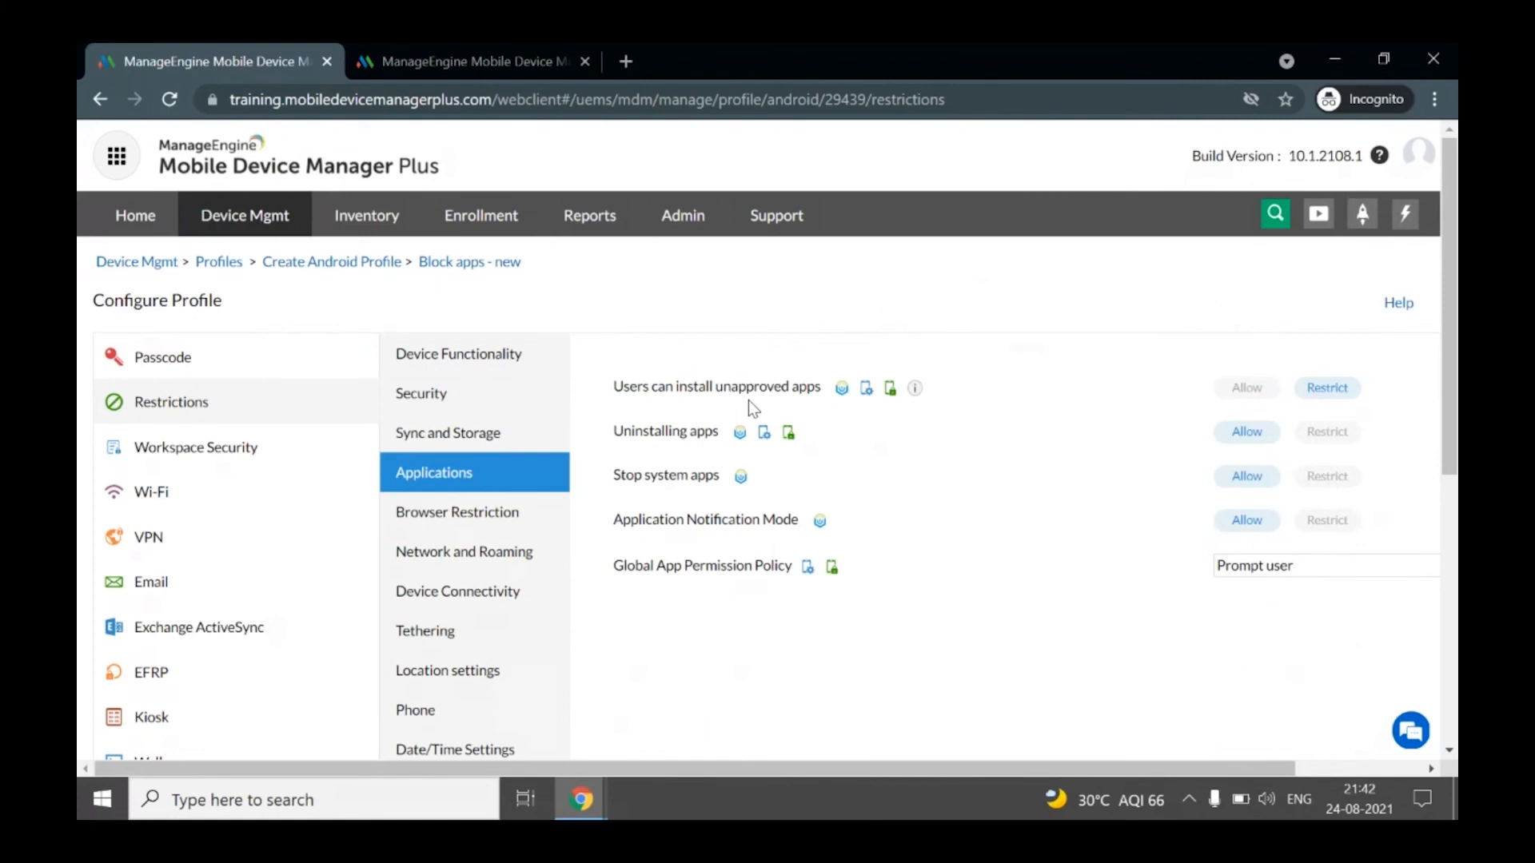
scroll(1355, 247, down, 2)
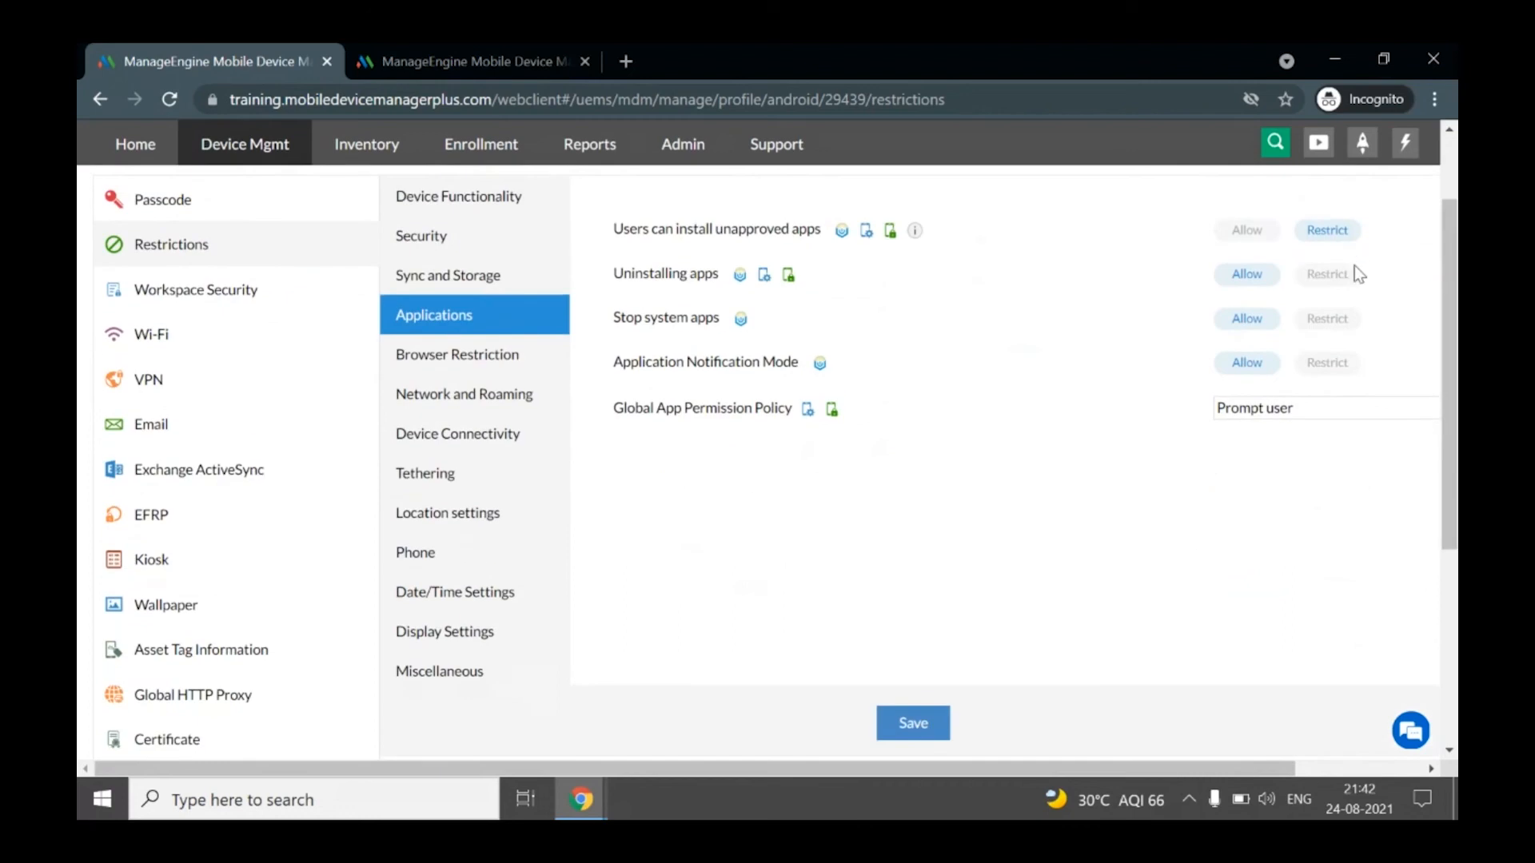
scroll(1119, 400, down, 3)
click(866, 613)
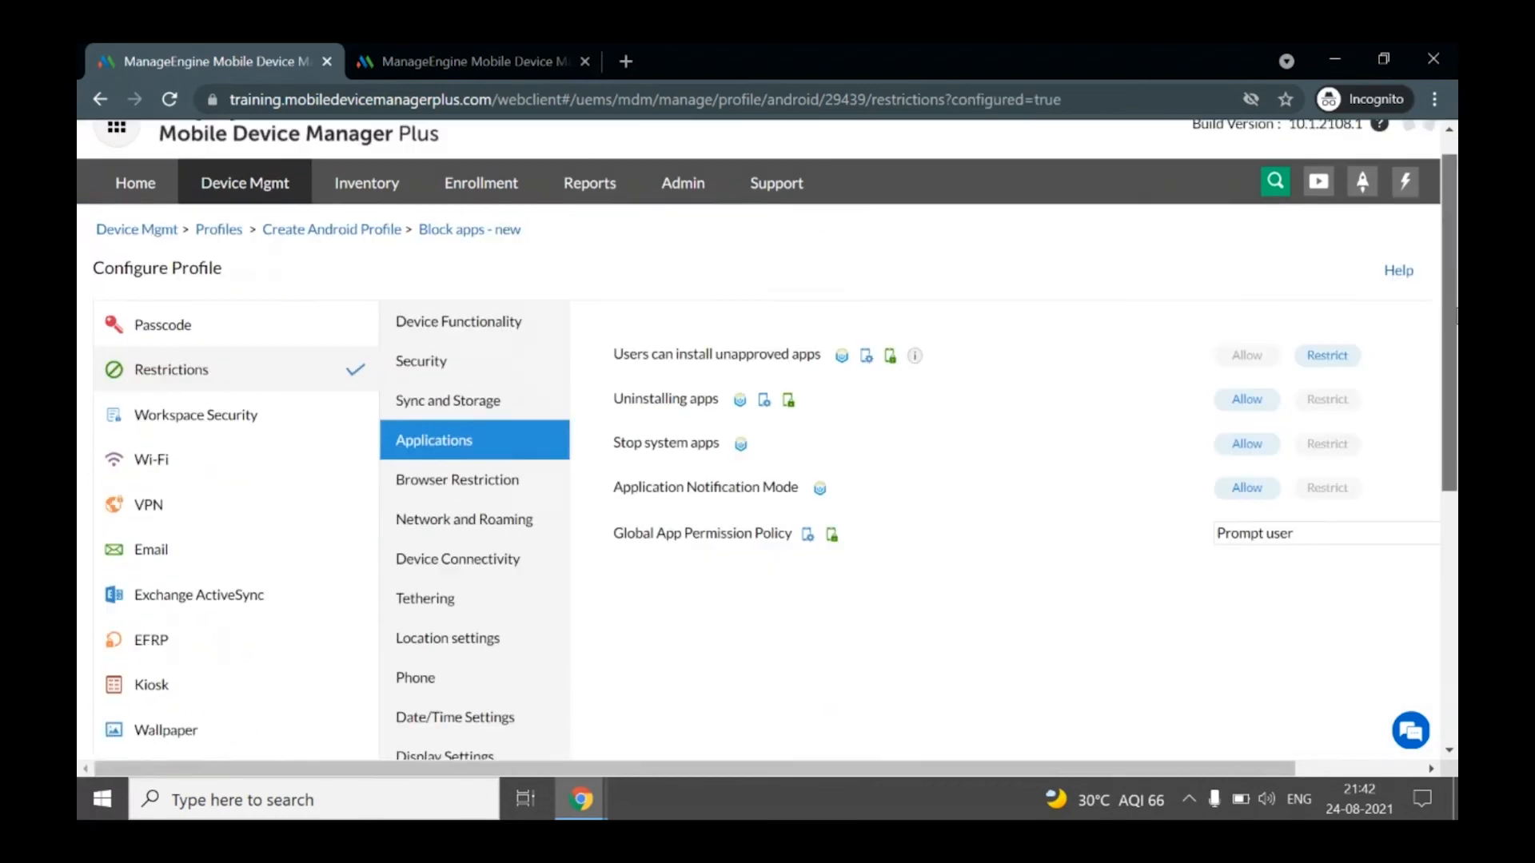
scroll(699, 358, up, 1)
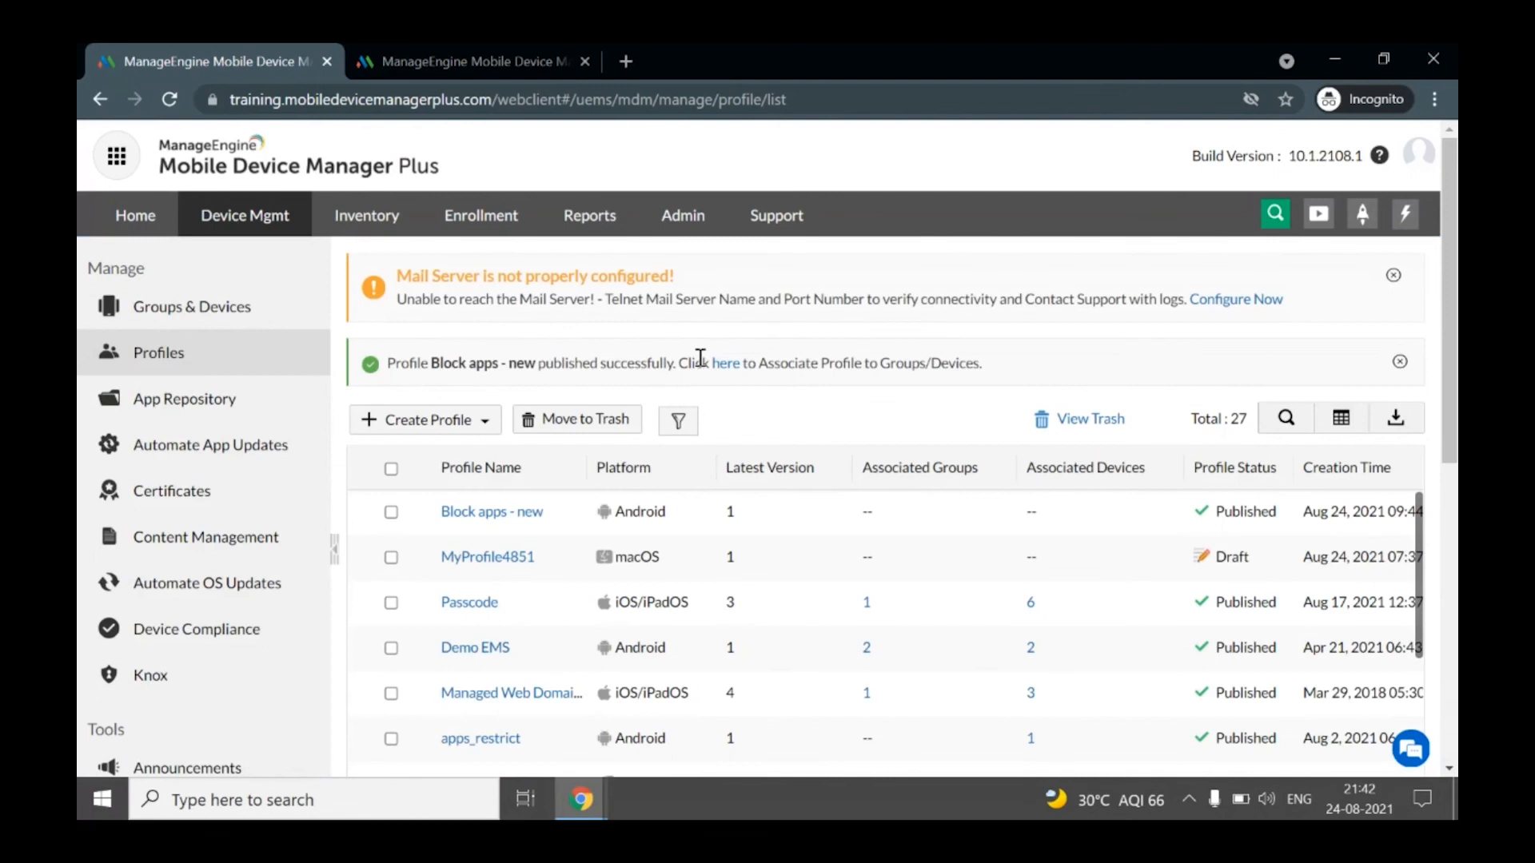
- Associate the "Block apps - new" profile with the device group AKTestGroup
click(178, 315)
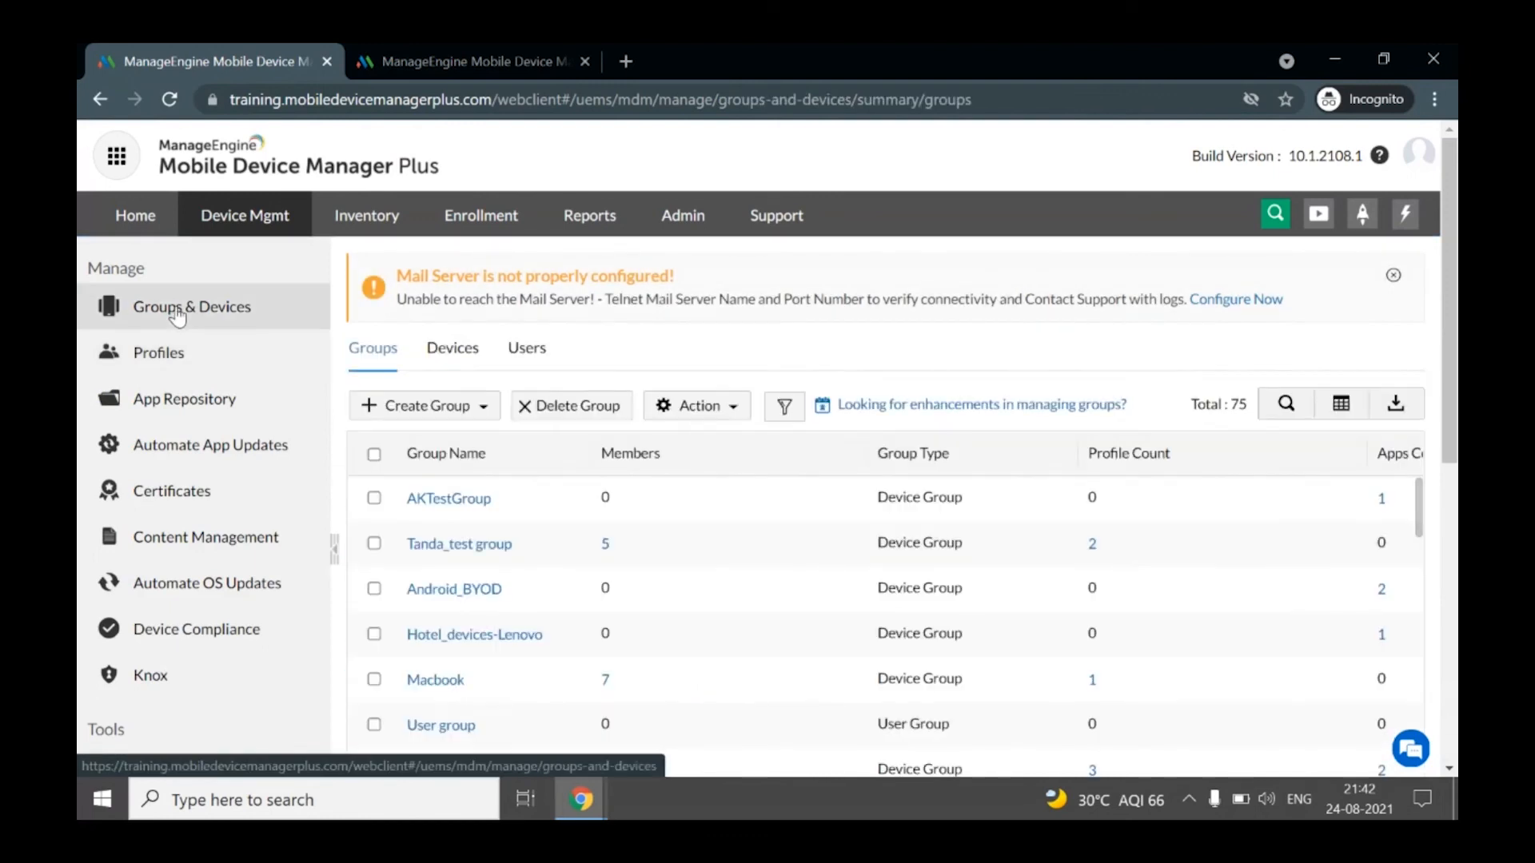
click(374, 498)
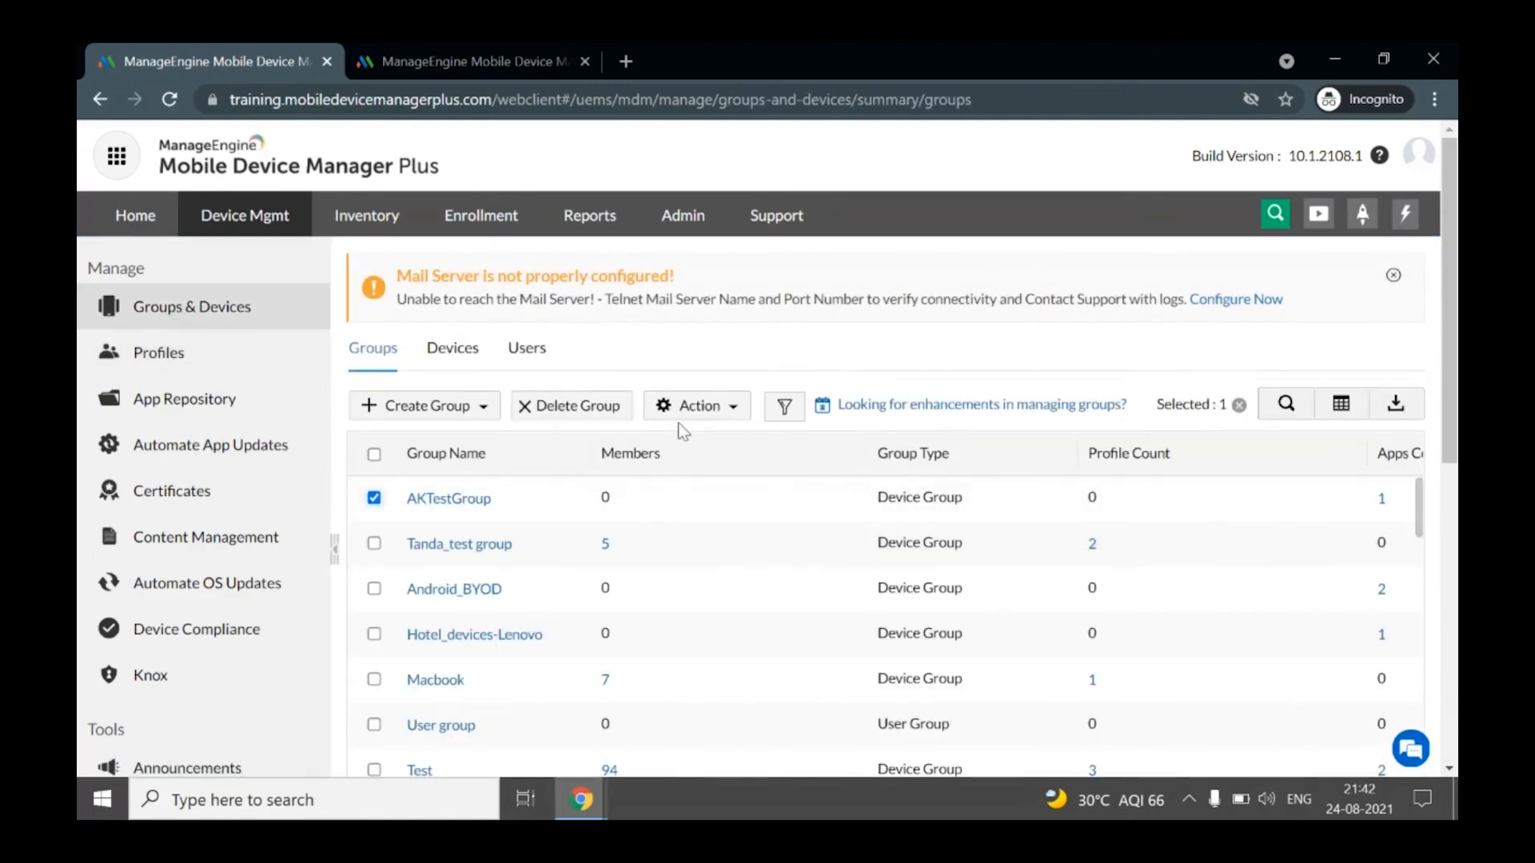
click(722, 423)
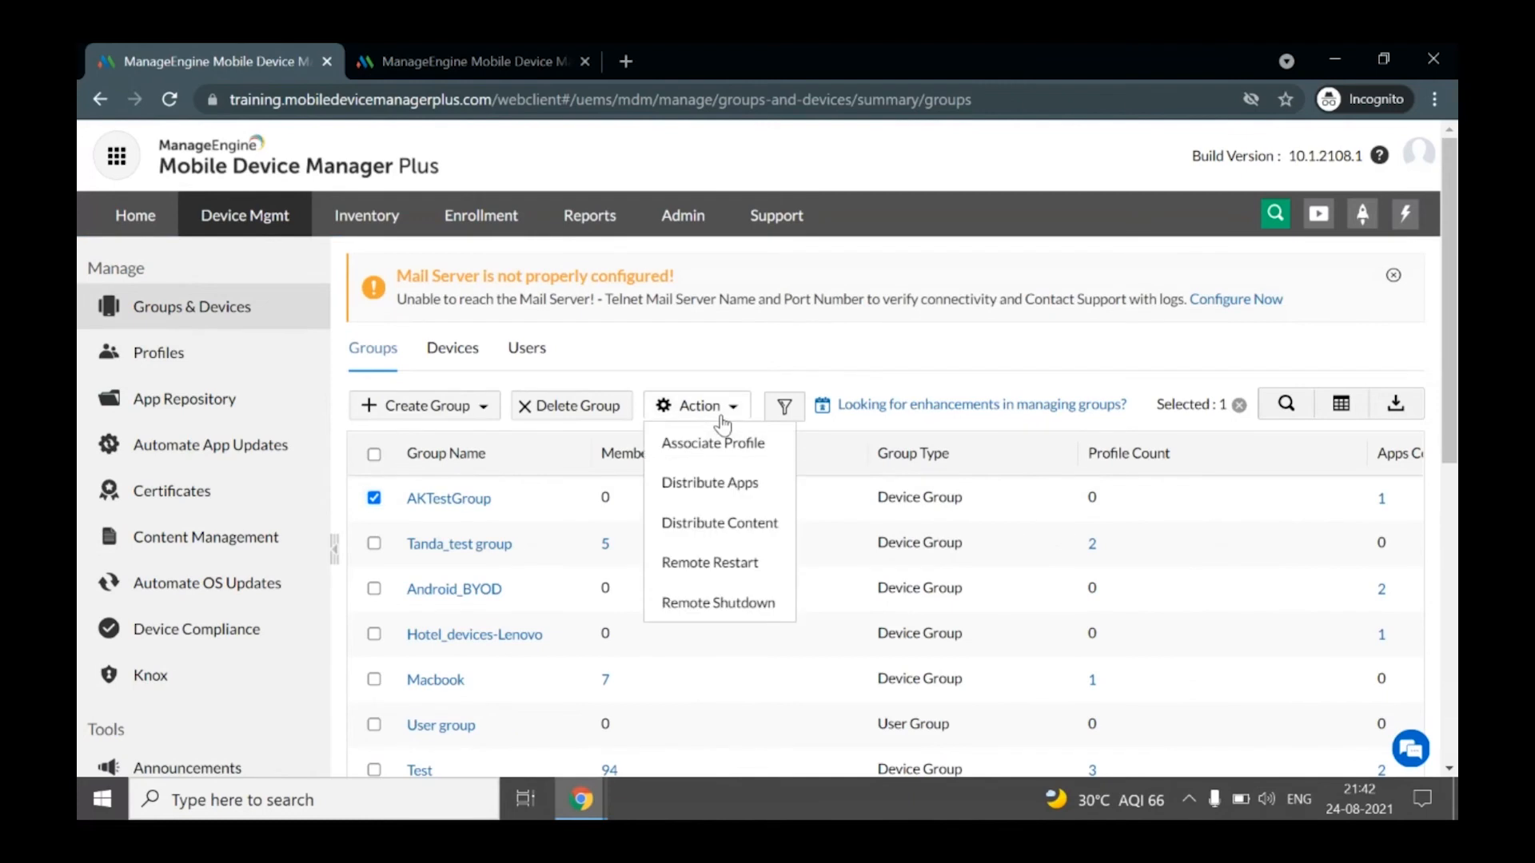
click(728, 441)
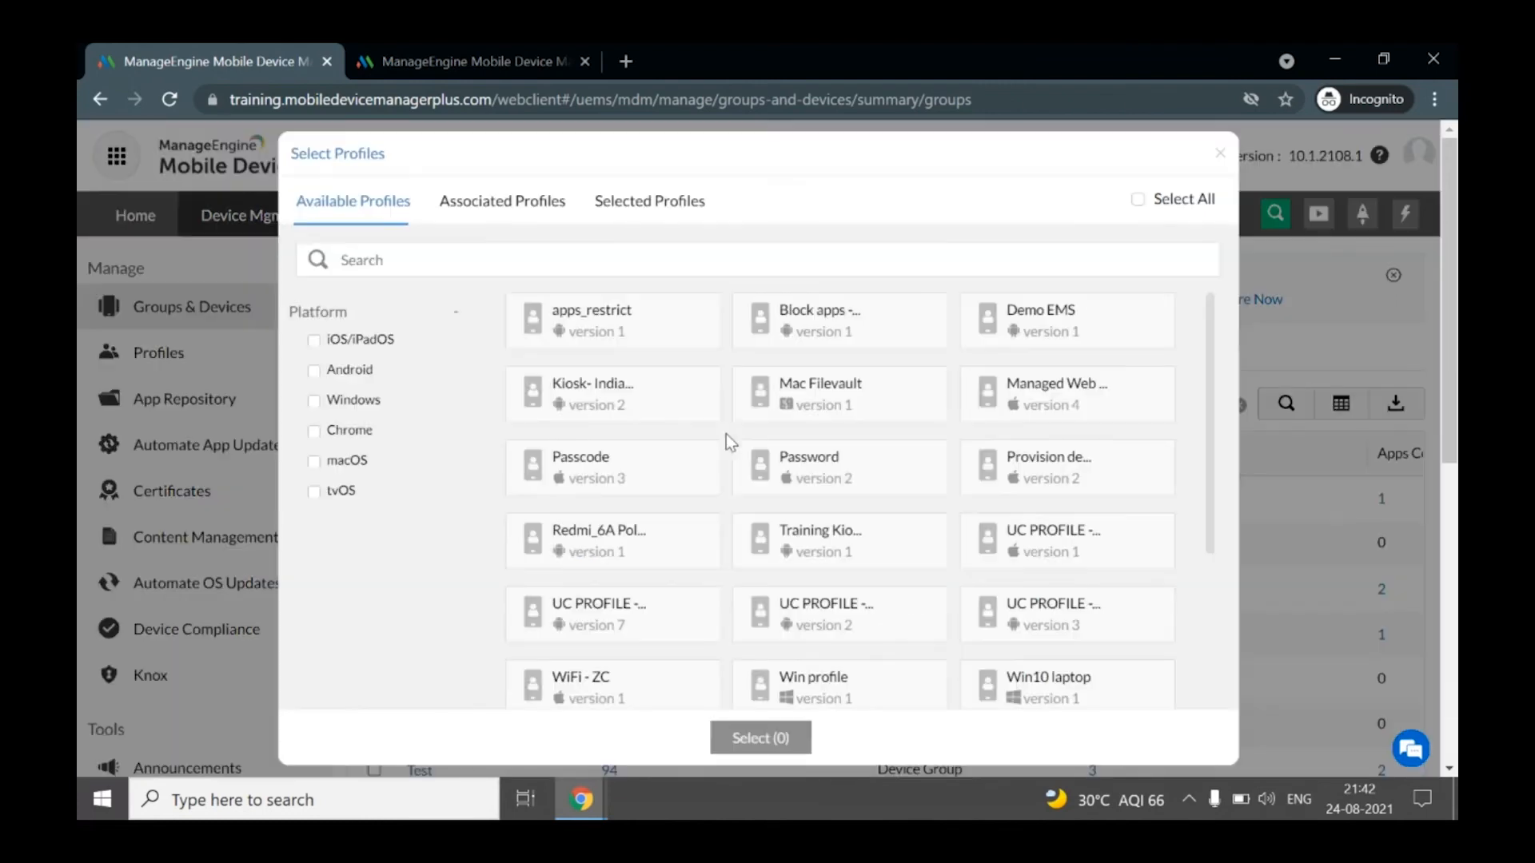
click(516, 252)
text(Block)
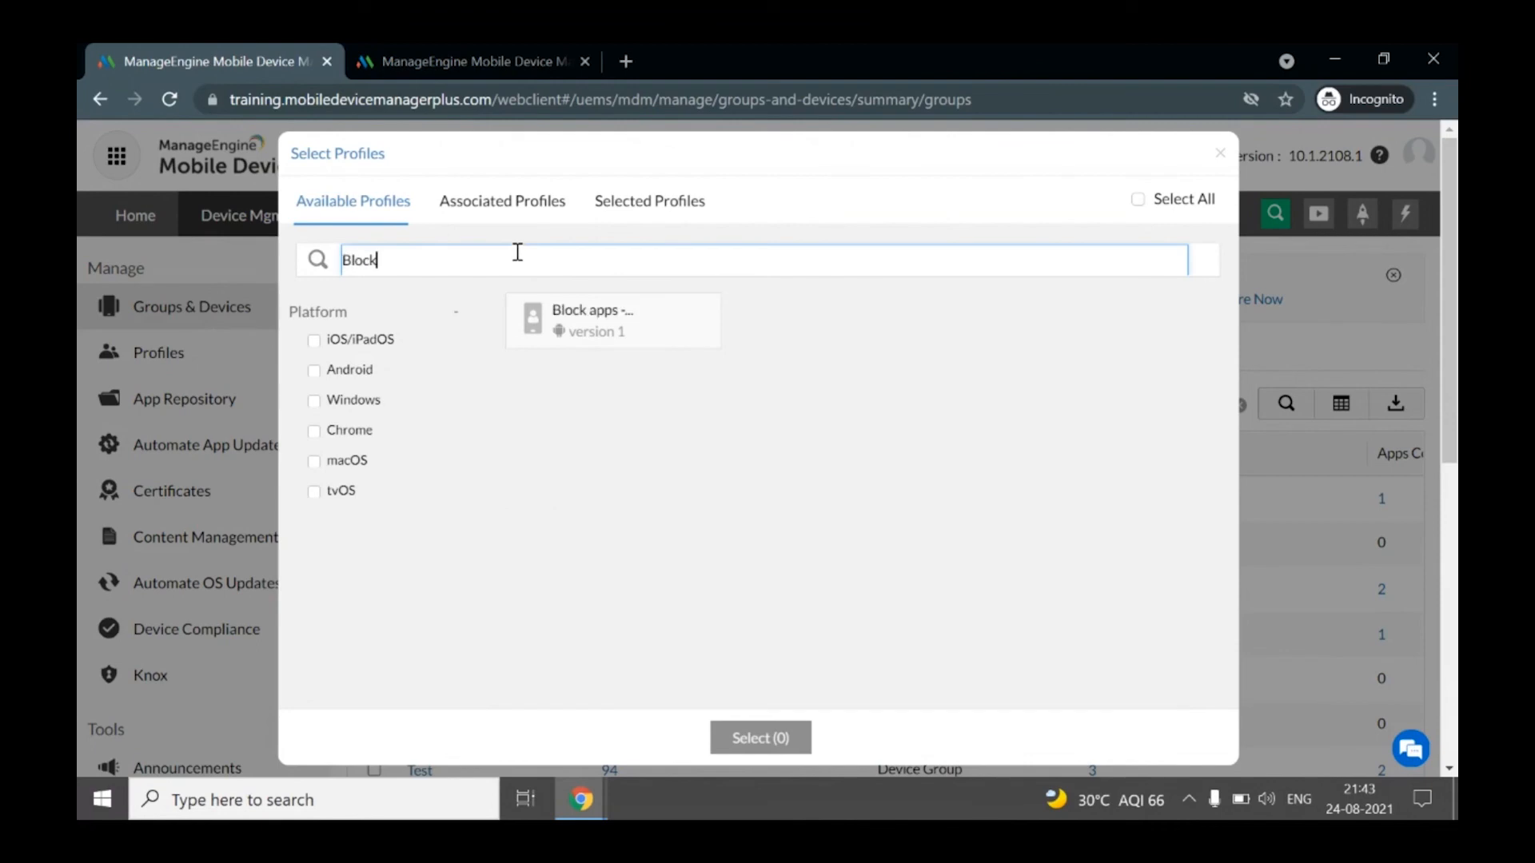
click(604, 313)
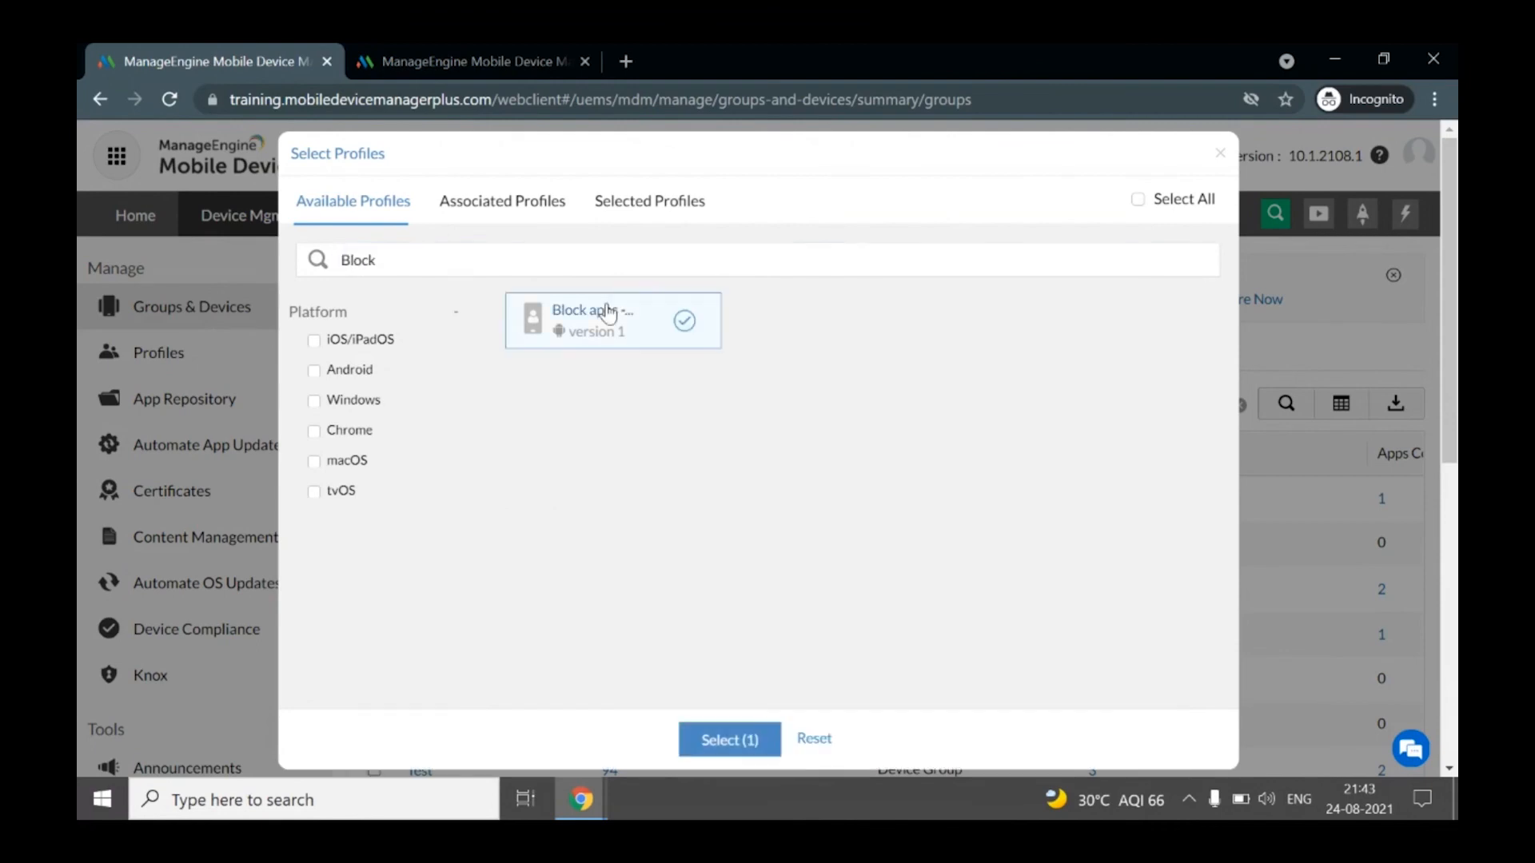
click(730, 739)
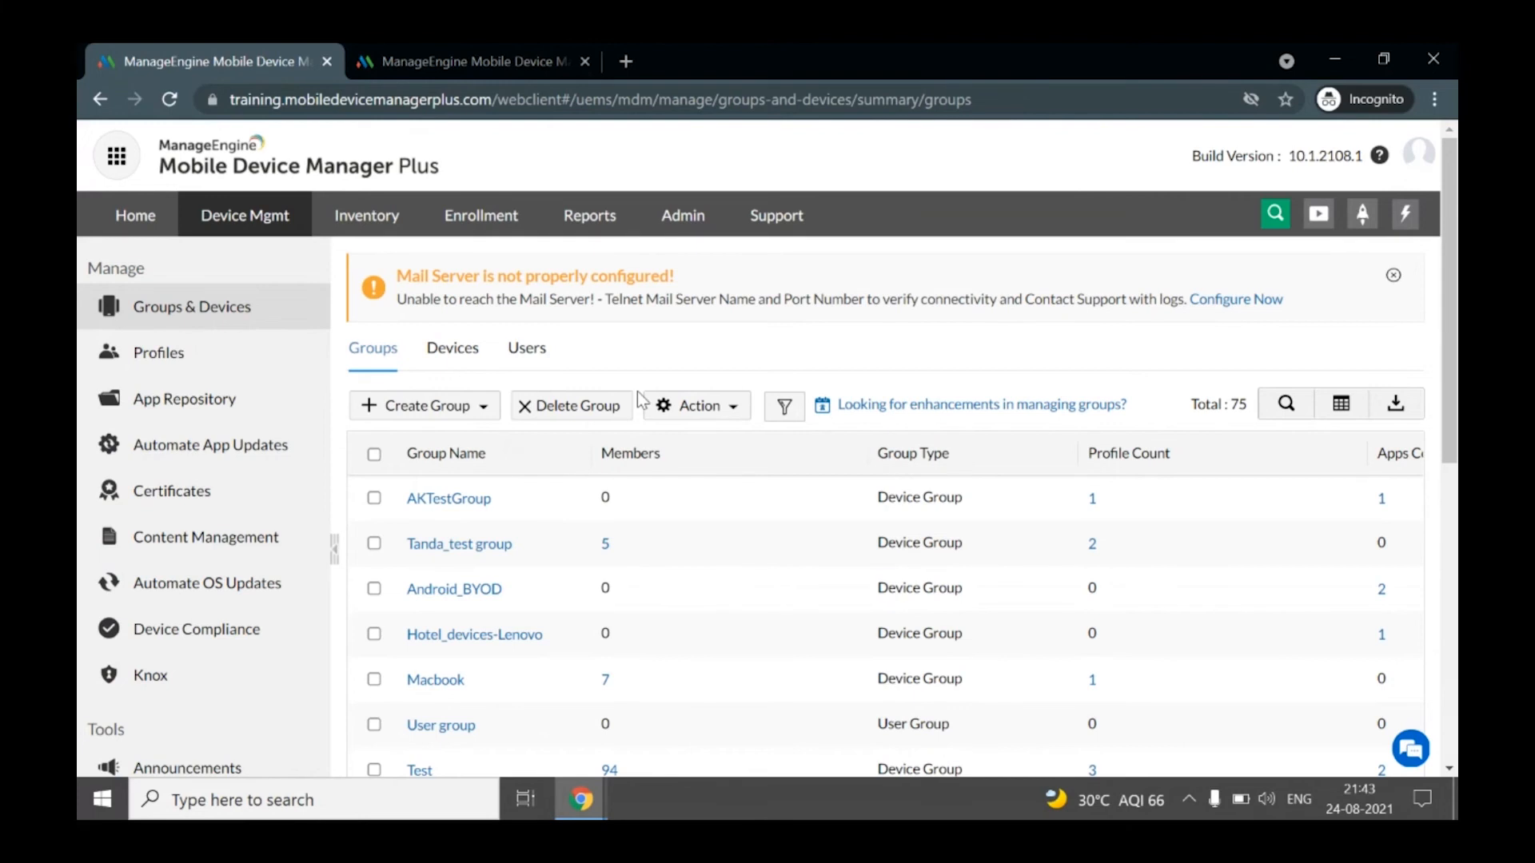
- Open the Apps section of the device inventory and look through the installed apps
click(375, 223)
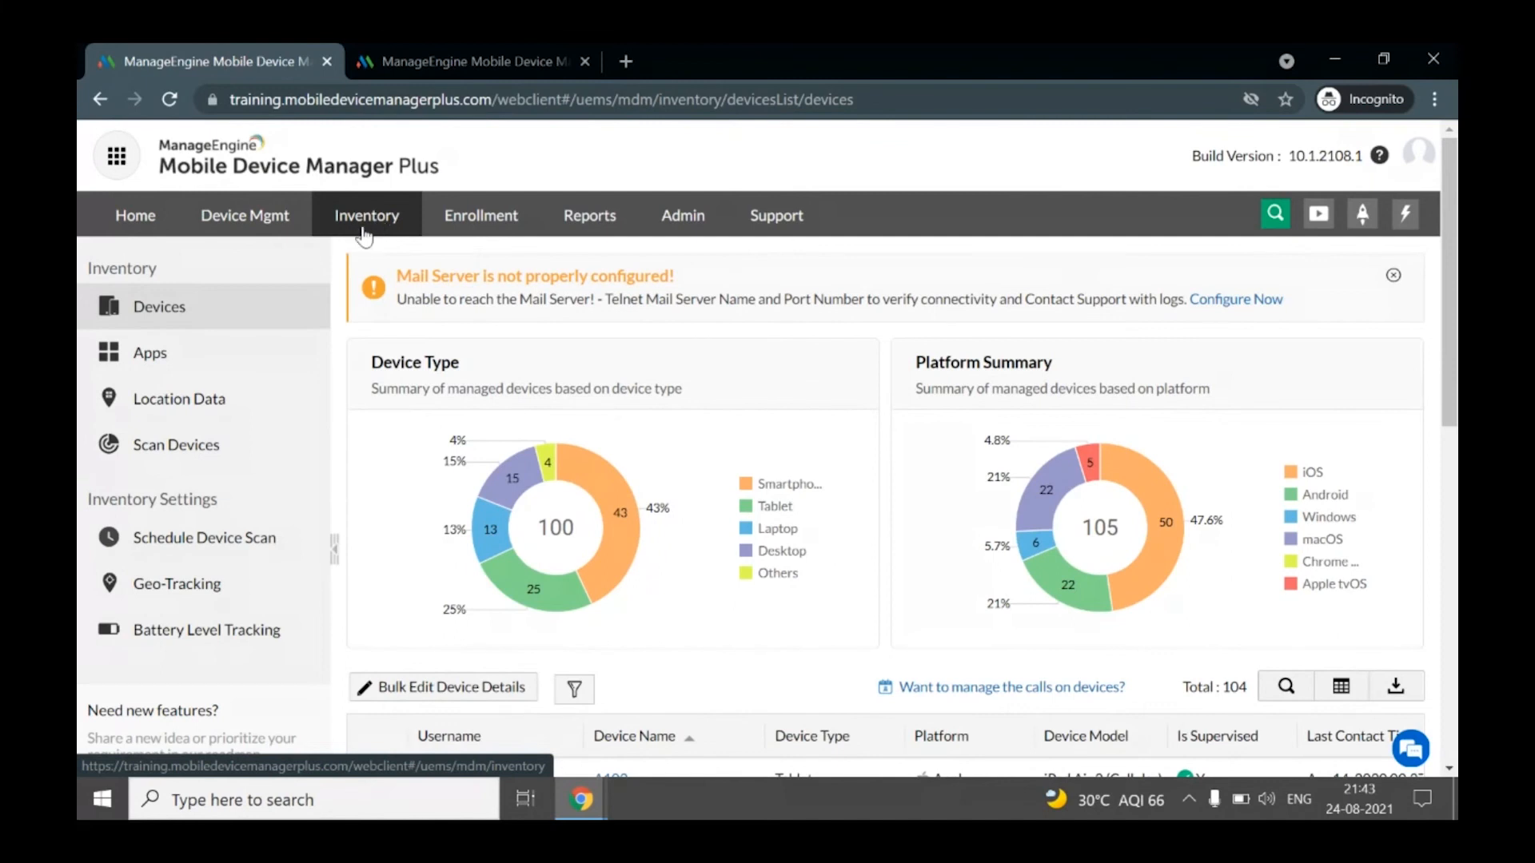
click(199, 349)
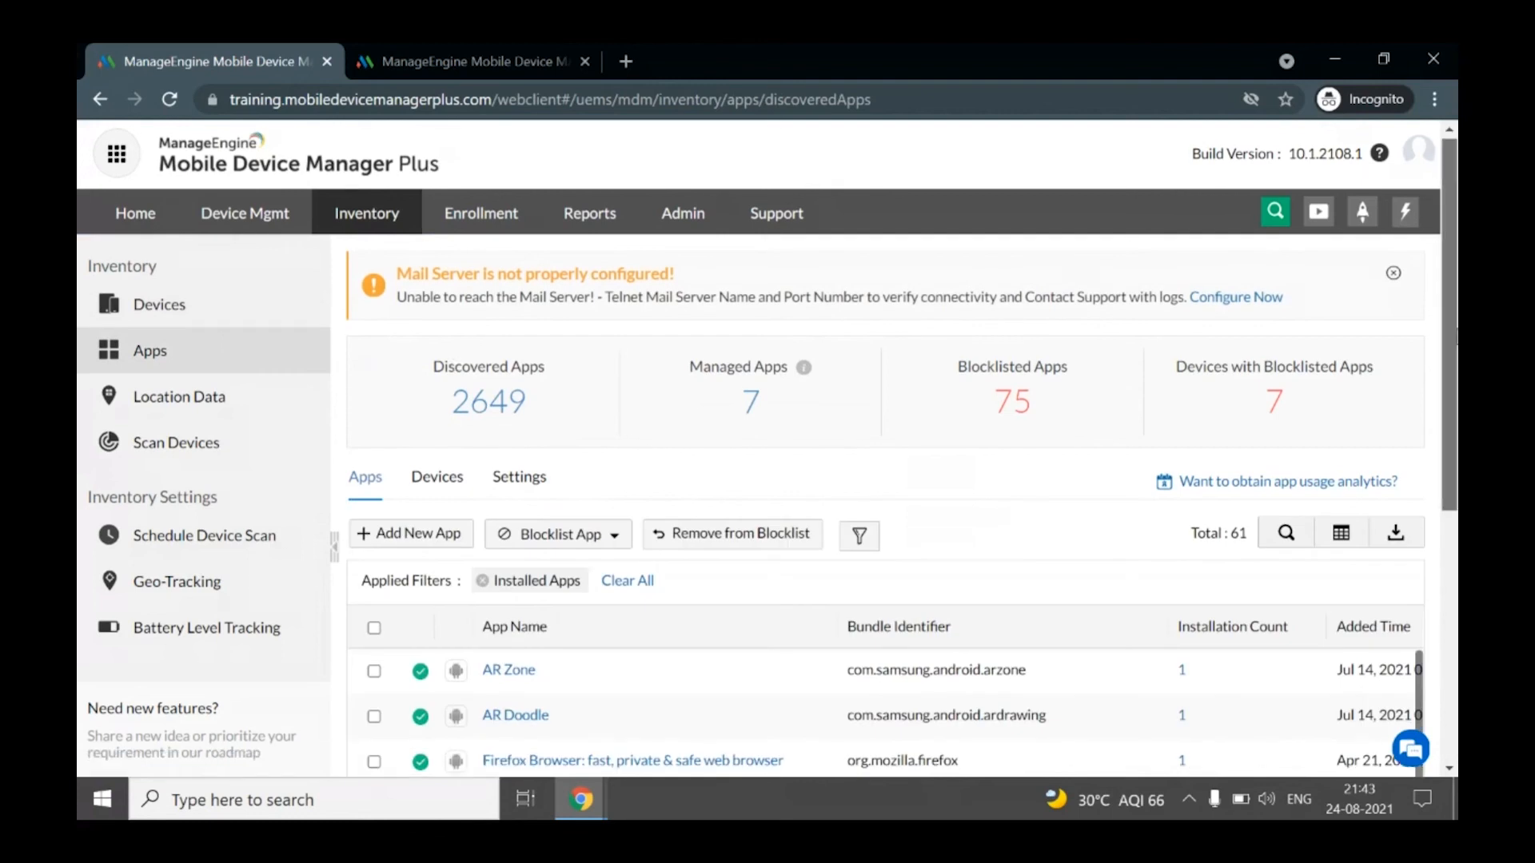
scroll(199, 349, down, 5)
drag(1455, 531, 1455, 441)
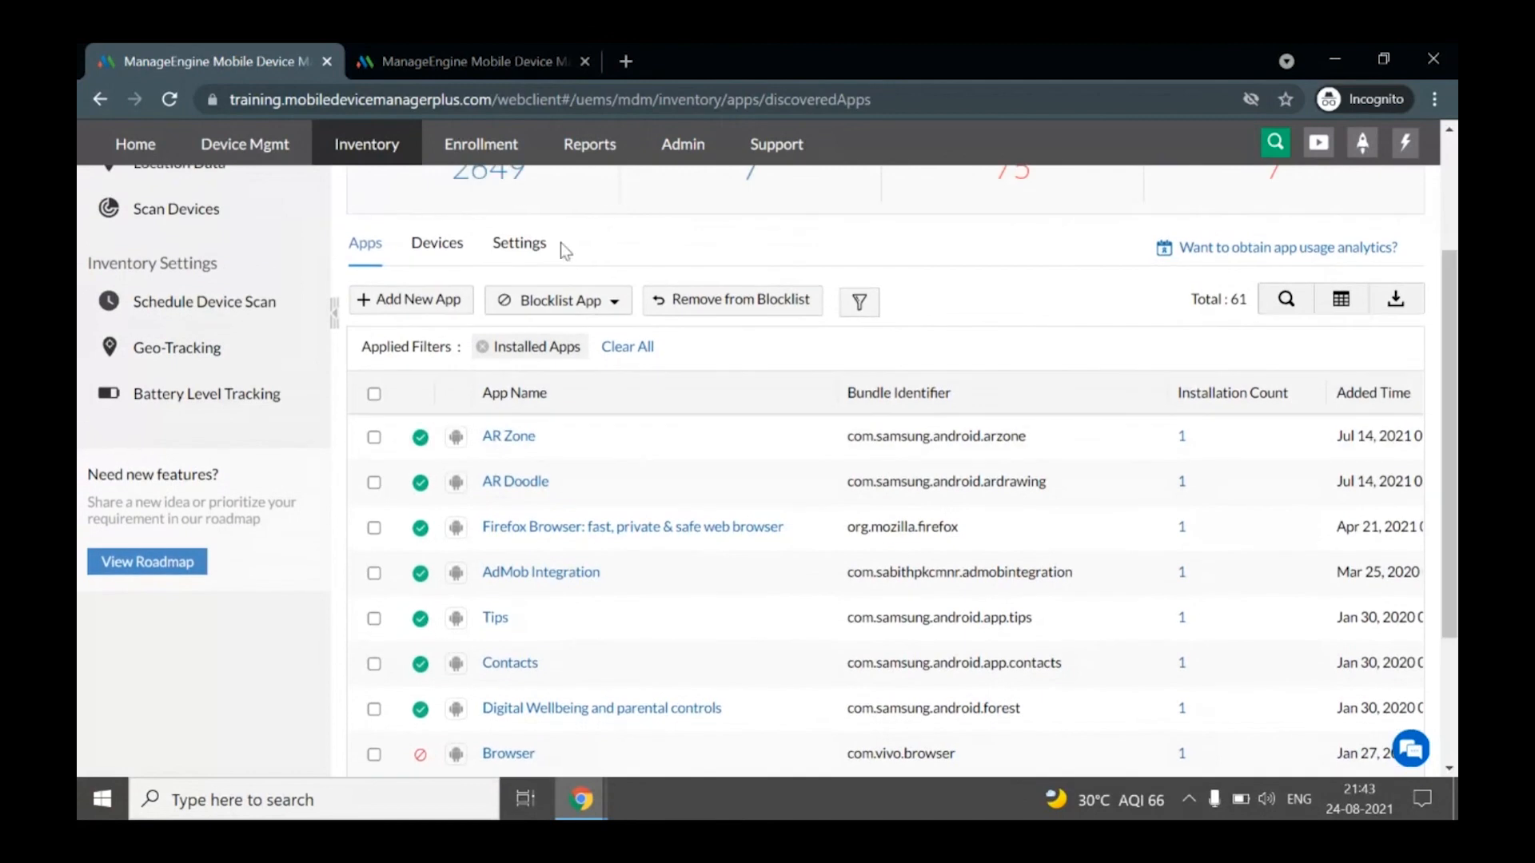
- Try the action options for installed blocklisted apps in the app inventory settings, ending with Uninstall Immediately
click(519, 243)
scroll(767, 472, down, 2)
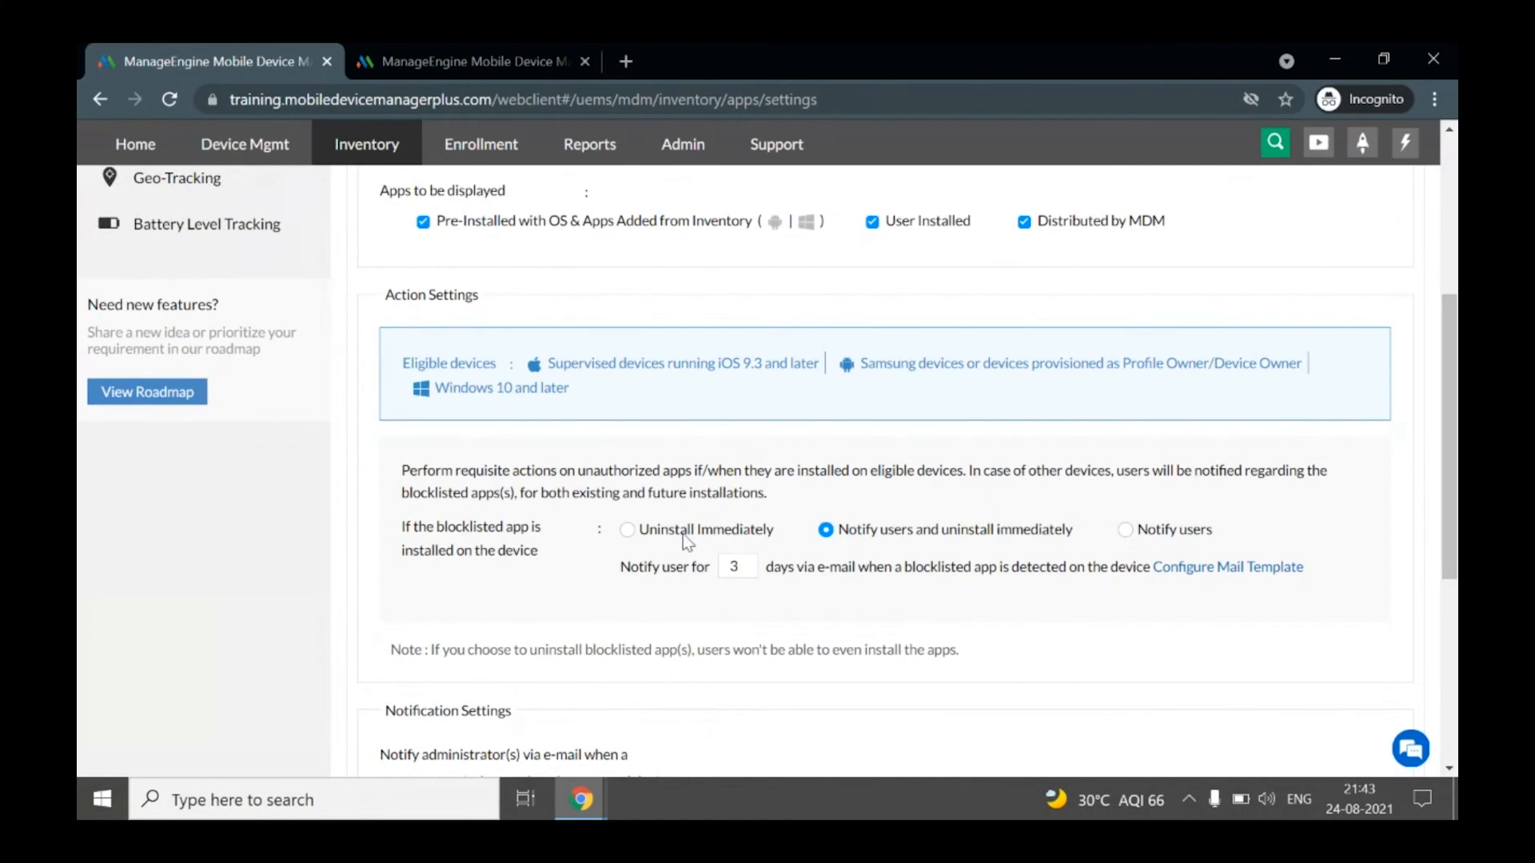
click(632, 533)
click(827, 532)
click(1126, 533)
click(629, 531)
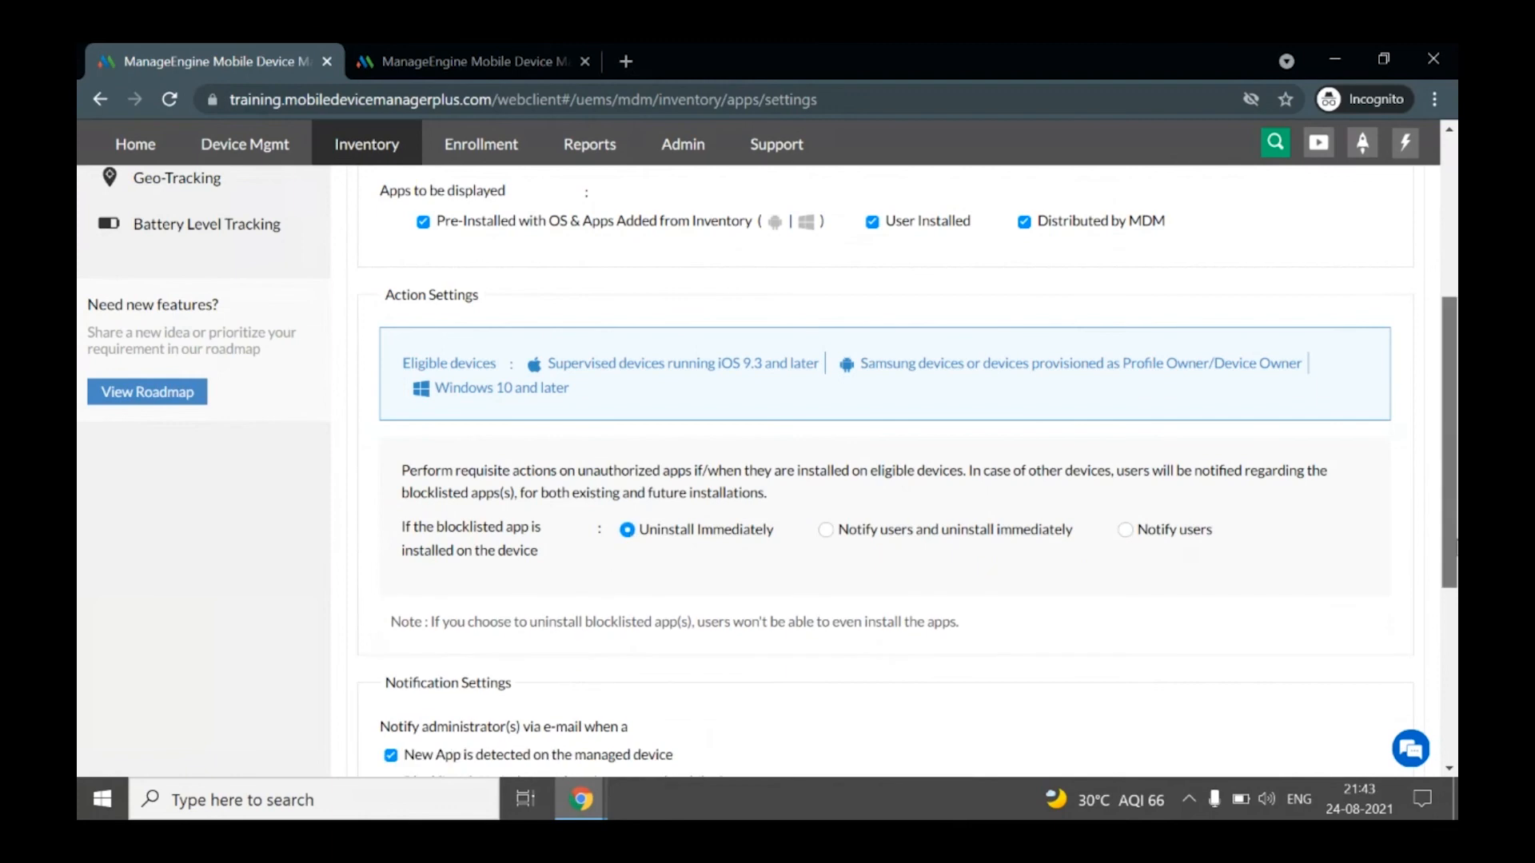
- Return to the app list and blocklist AR Zone and AR Doodle for the specific groups cg3 and cg7
scroll(767, 463, up, 5)
click(361, 313)
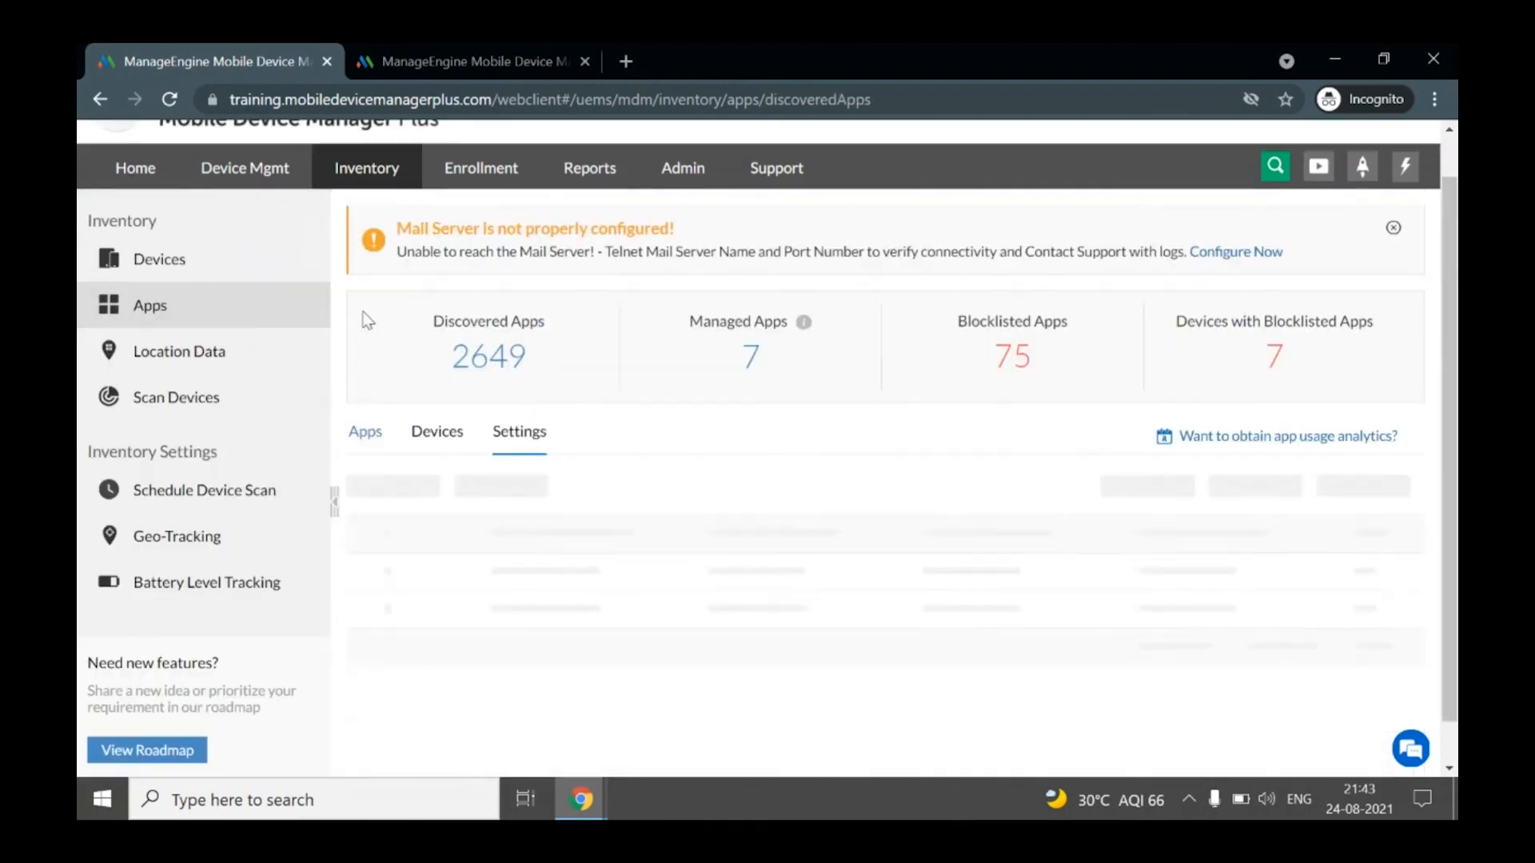
scroll(274, 496, down, 1)
click(374, 557)
click(373, 602)
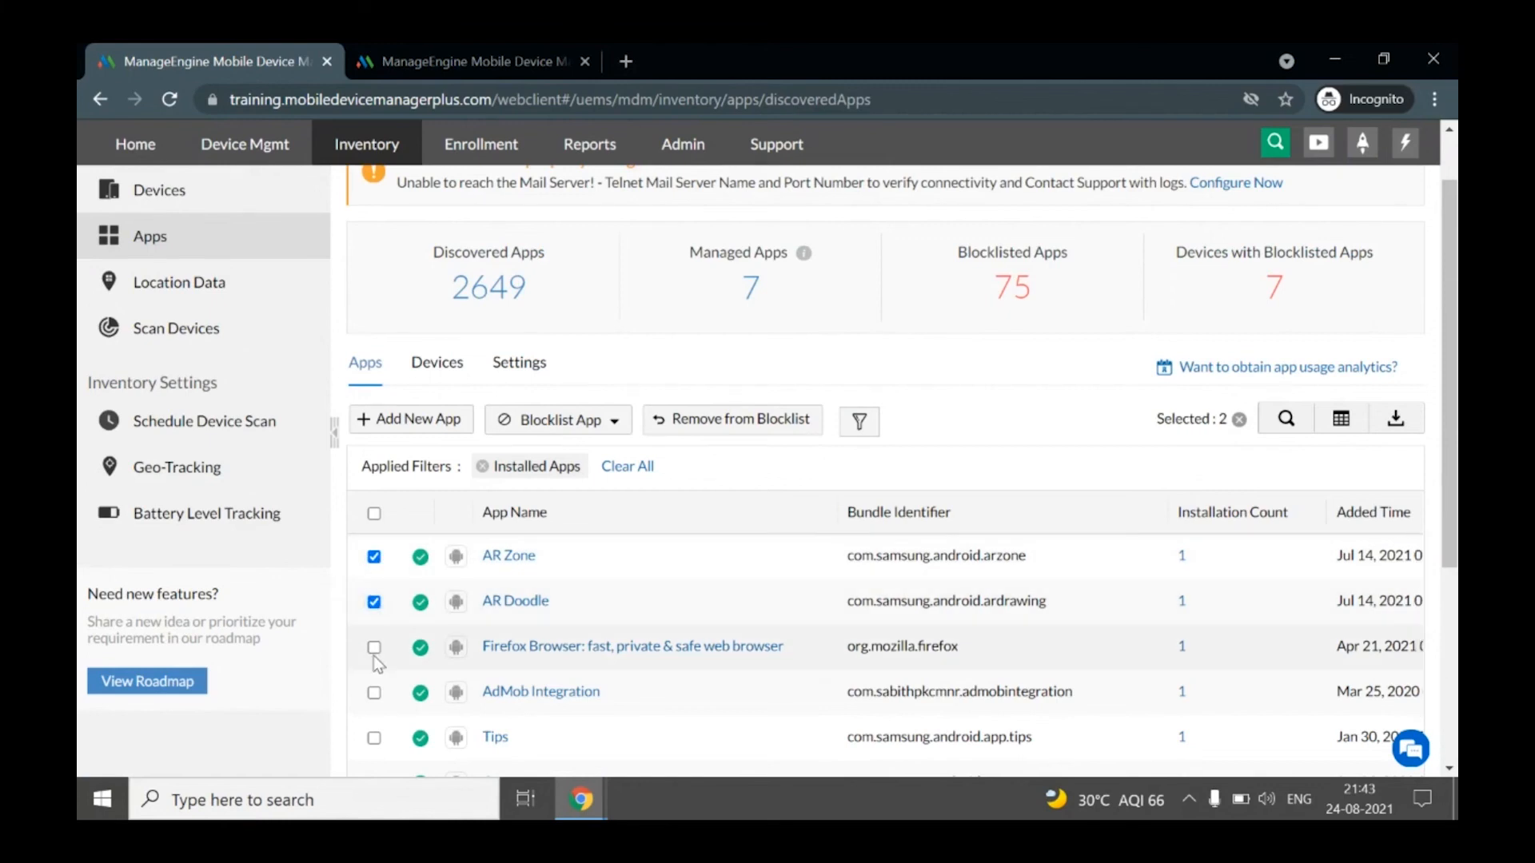
click(590, 426)
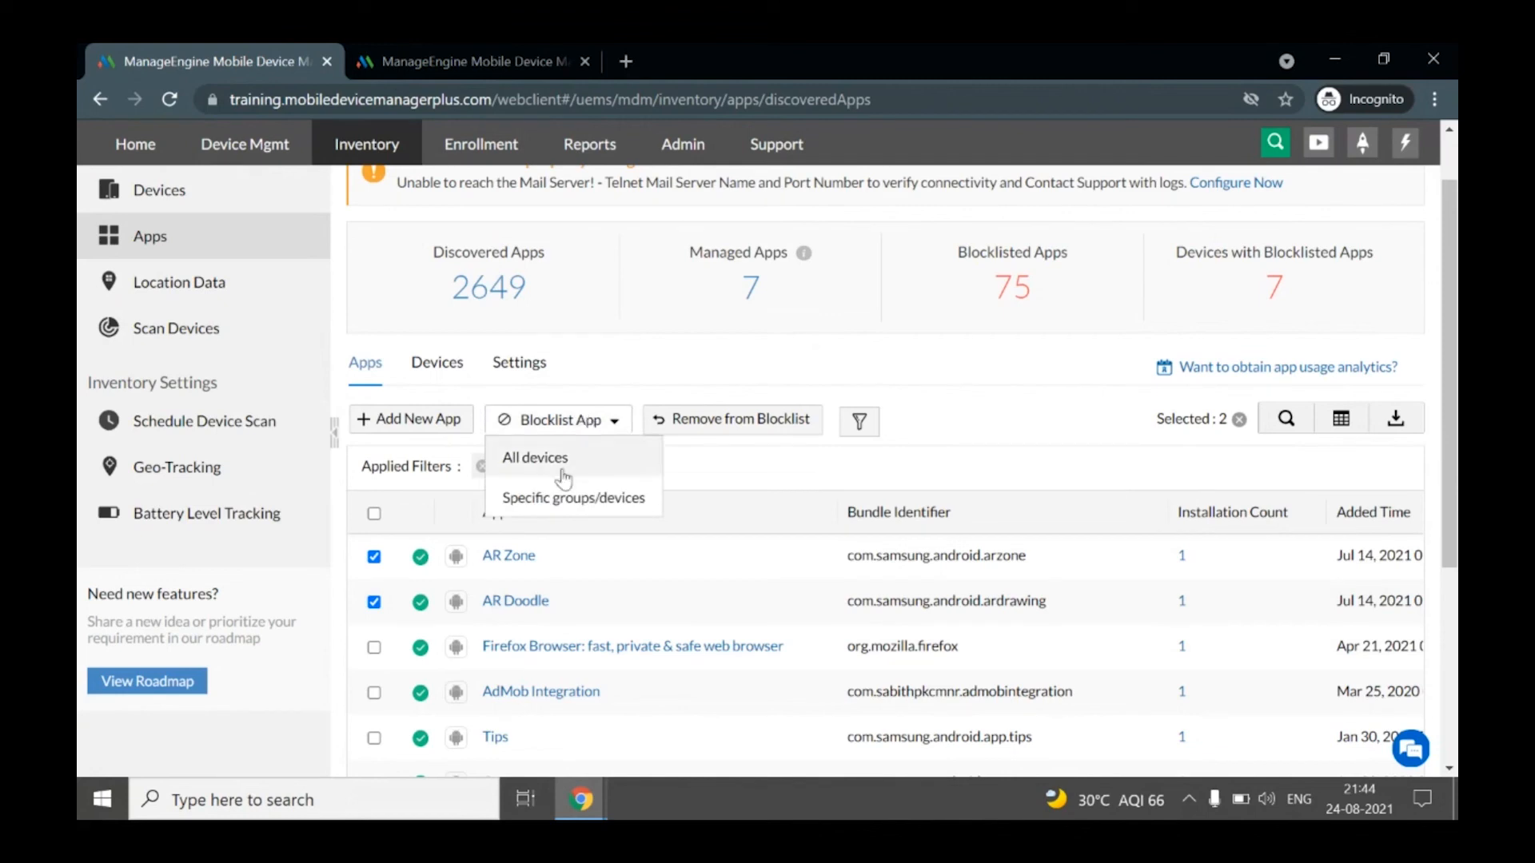
click(583, 496)
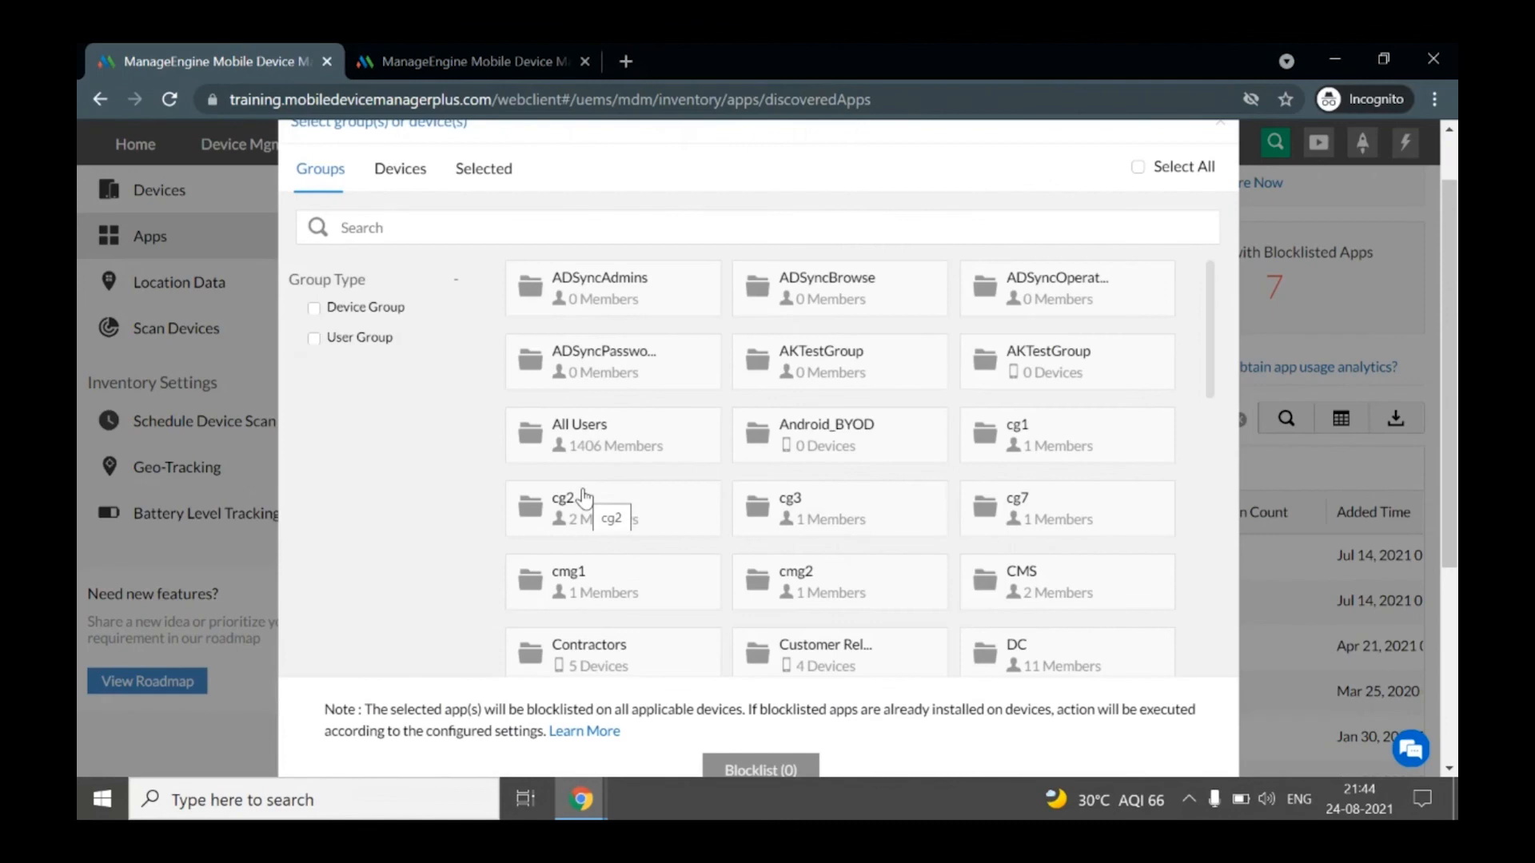
click(808, 512)
click(1031, 512)
scroll(839, 638, down, 1)
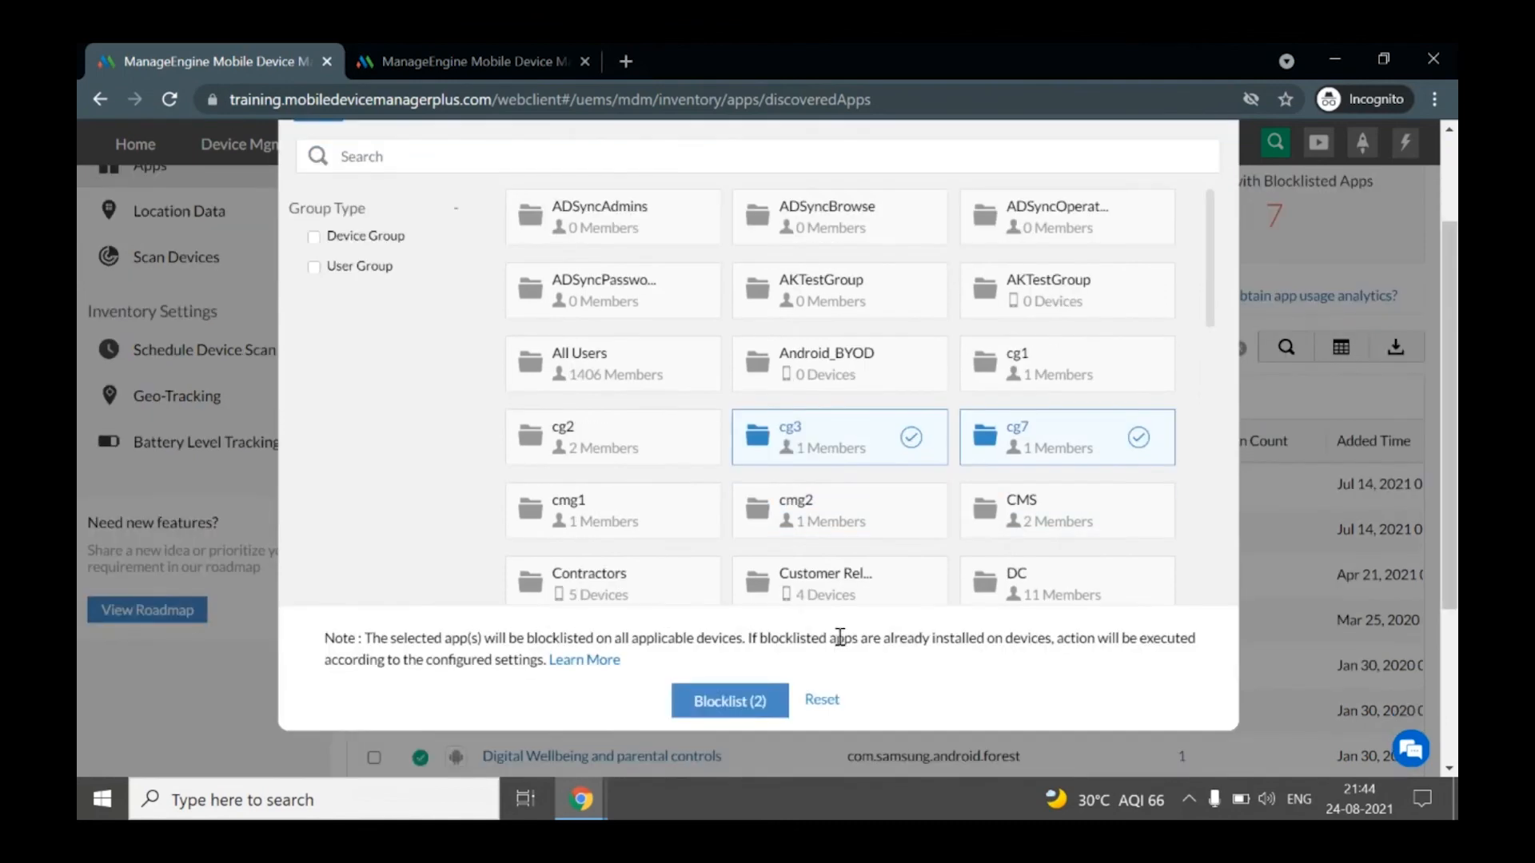
click(756, 701)
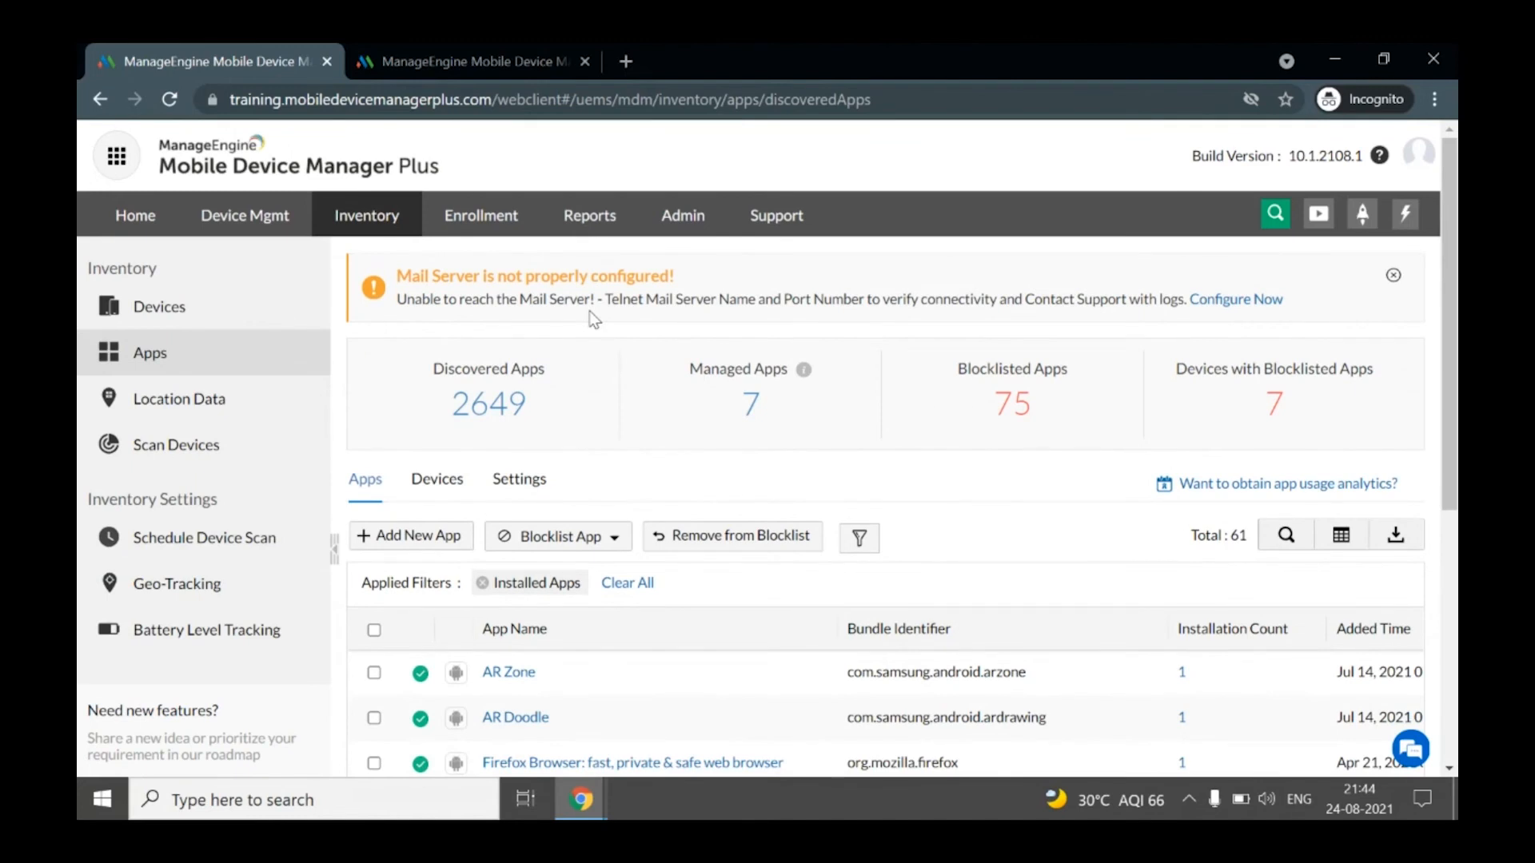
- Switch to the slideshow window and advance past the slide on preventing malicious app installs
mouse_move(582, 799)
click(477, 733)
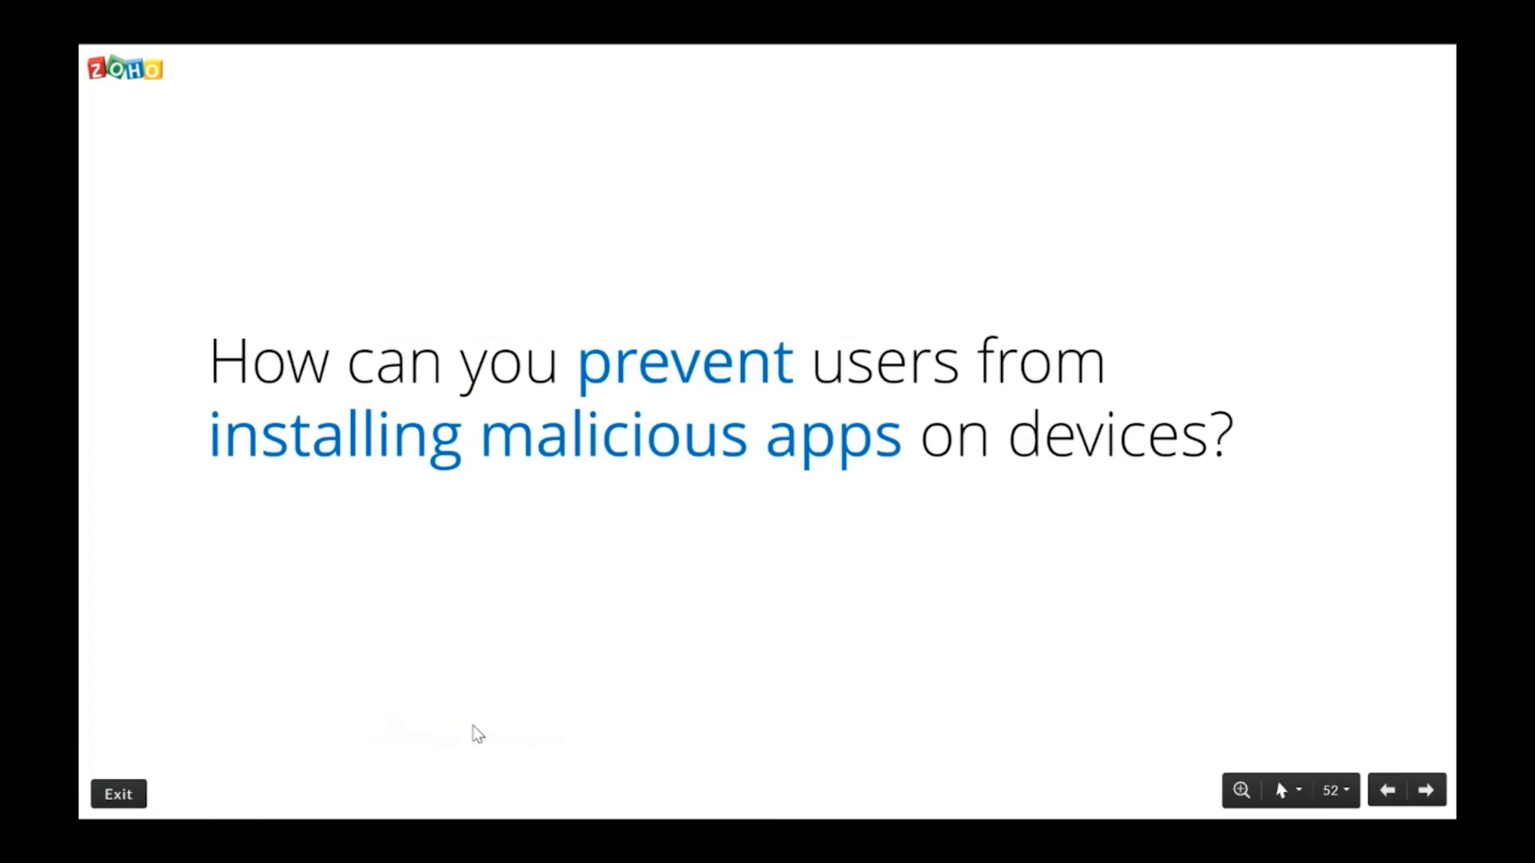
key(Right)
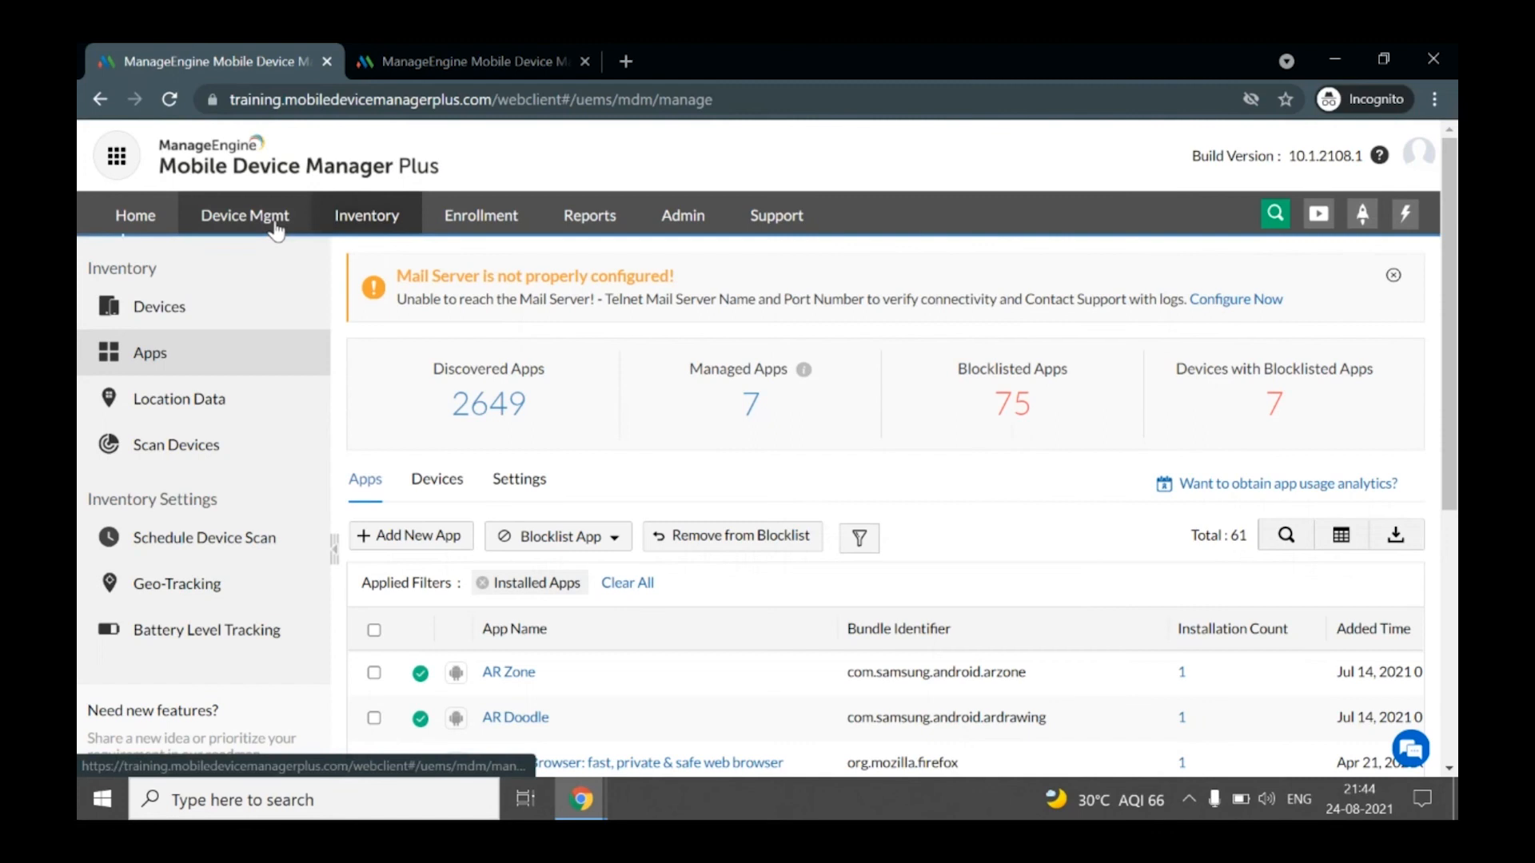
- Open the device management profiles list and start creating a new iOS/iPadOS profile
click(275, 230)
click(177, 358)
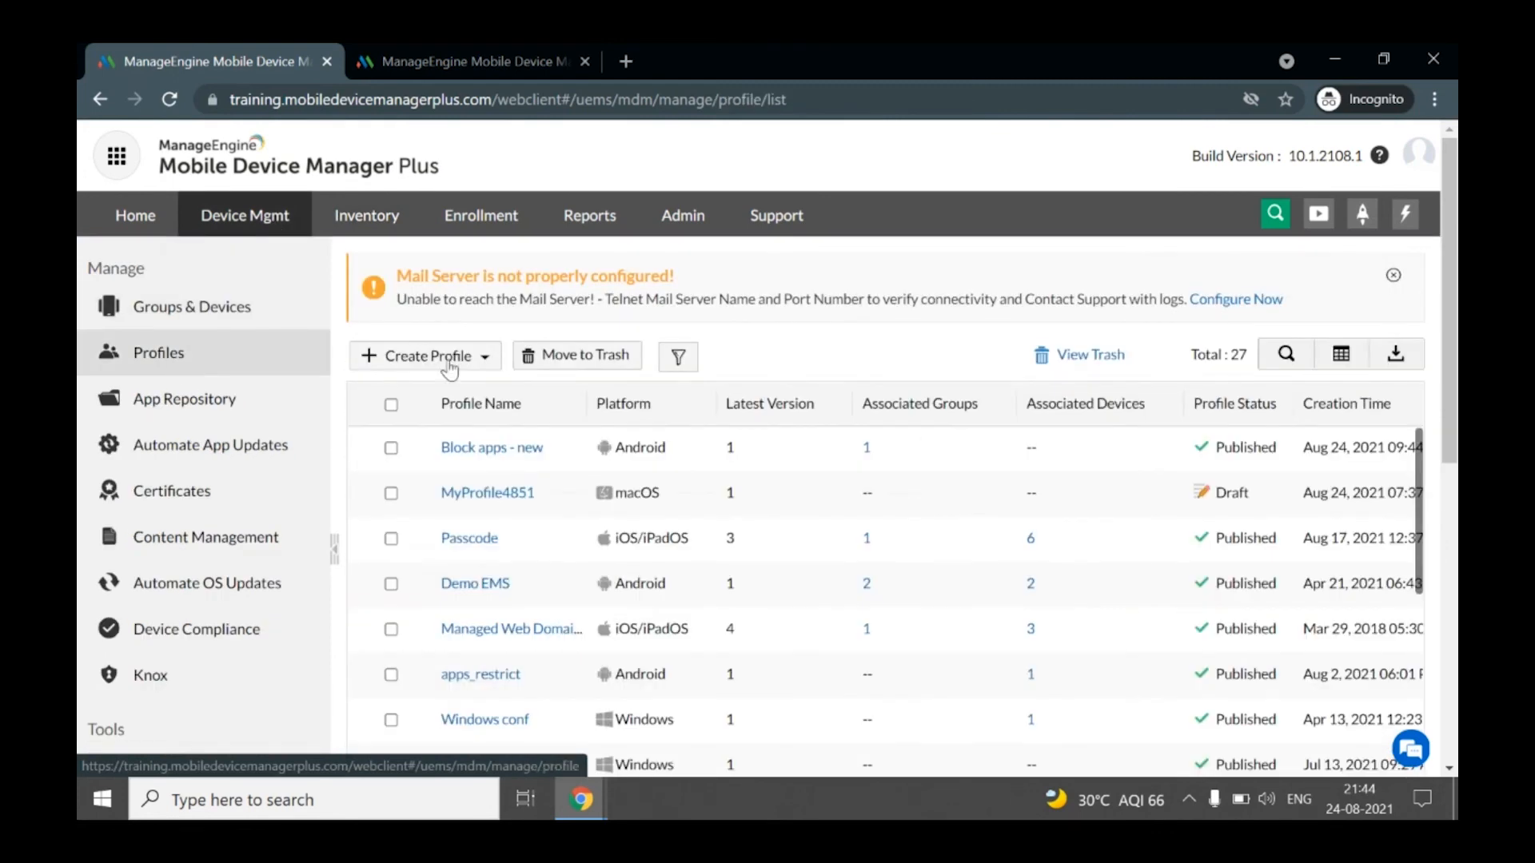
click(450, 367)
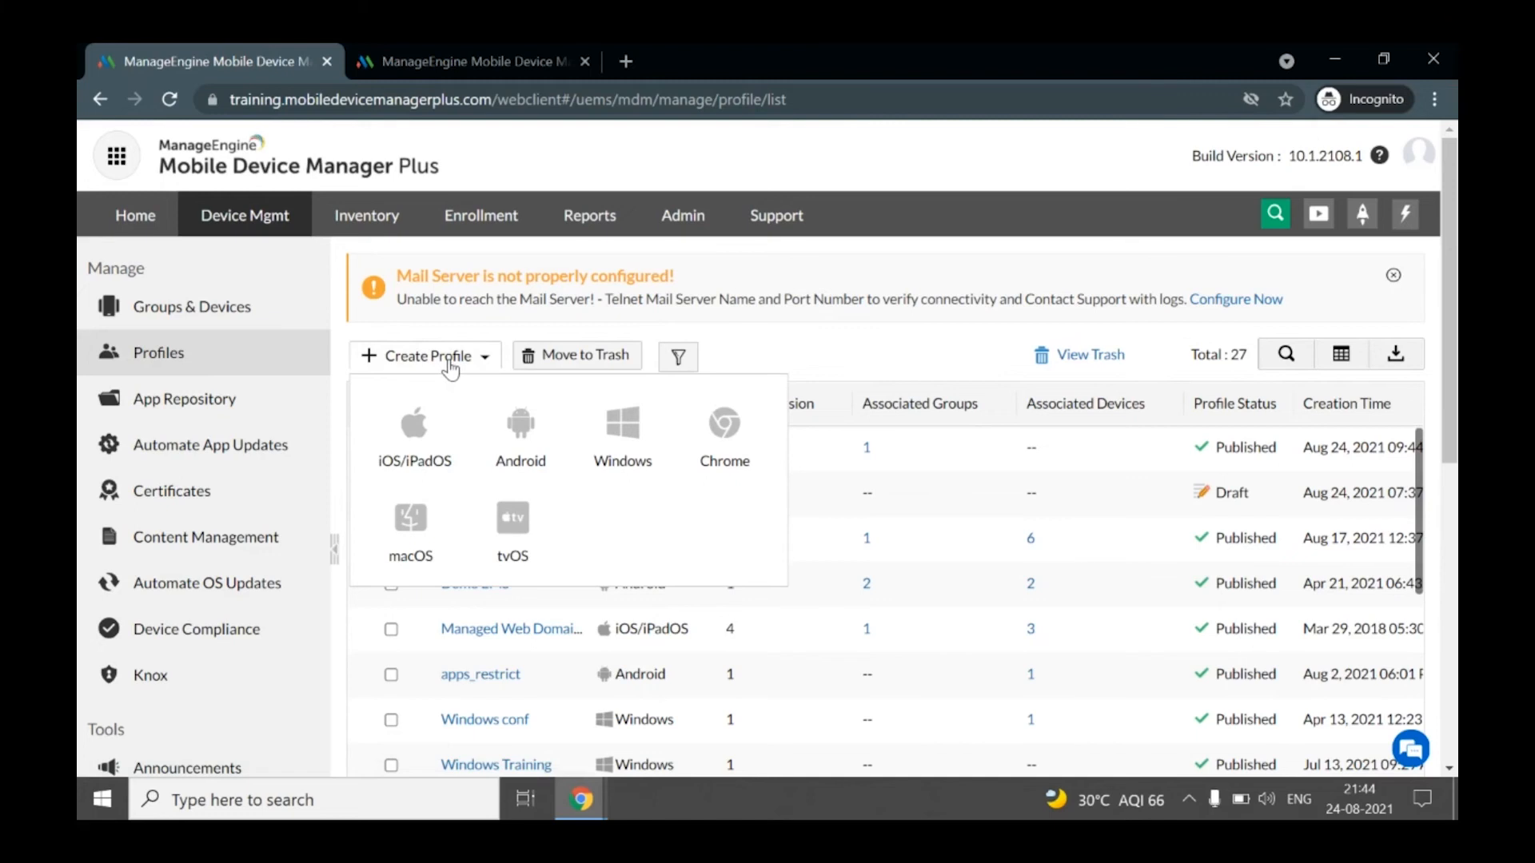
click(414, 435)
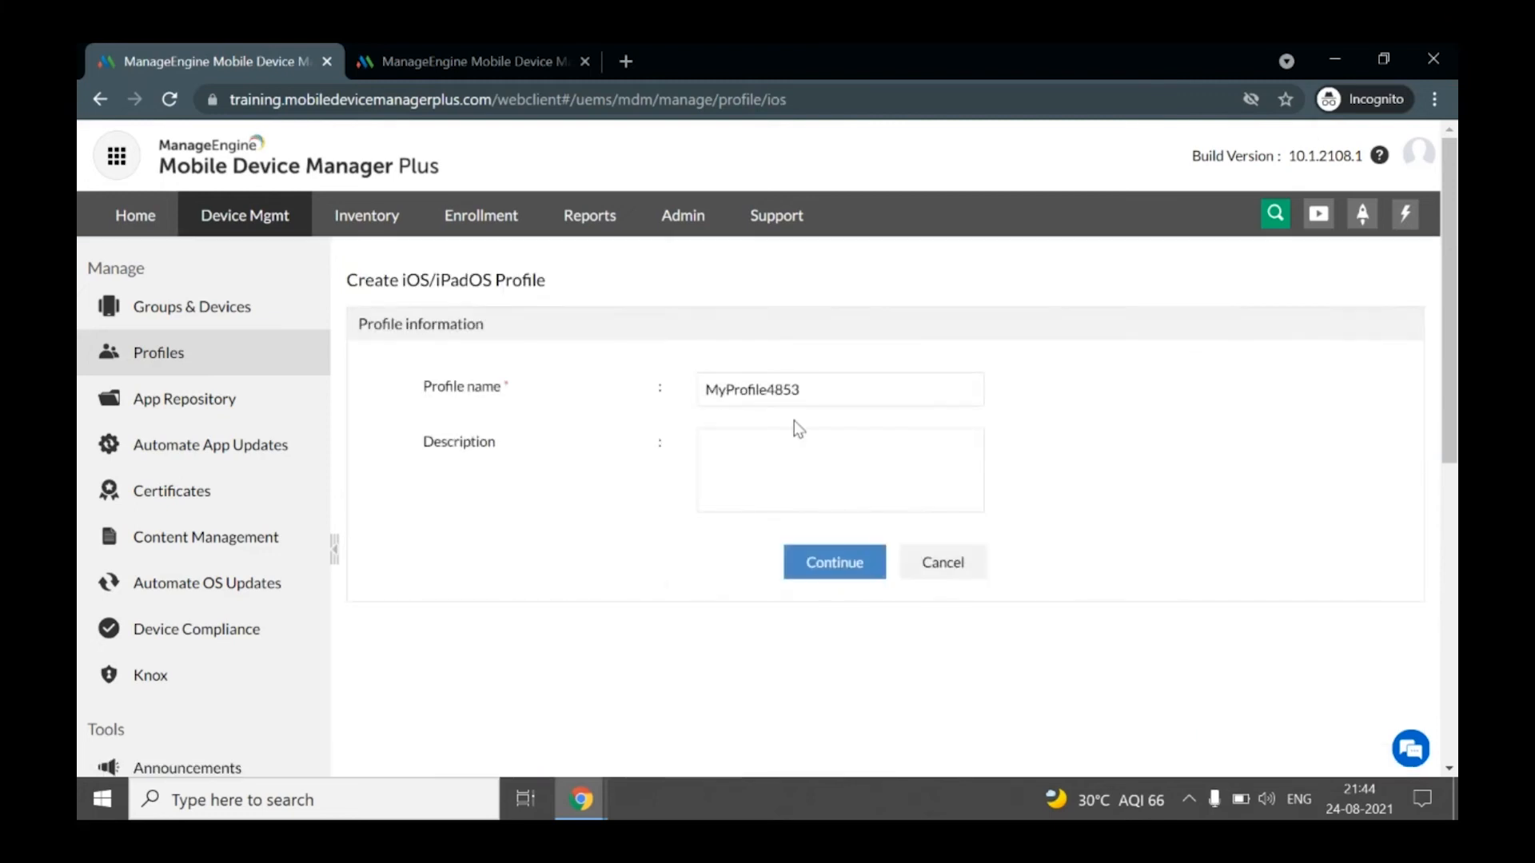
- Name the profile Content filter - new (1) and continue to its configuration
double_click(857, 390)
text(COntent filter - new)
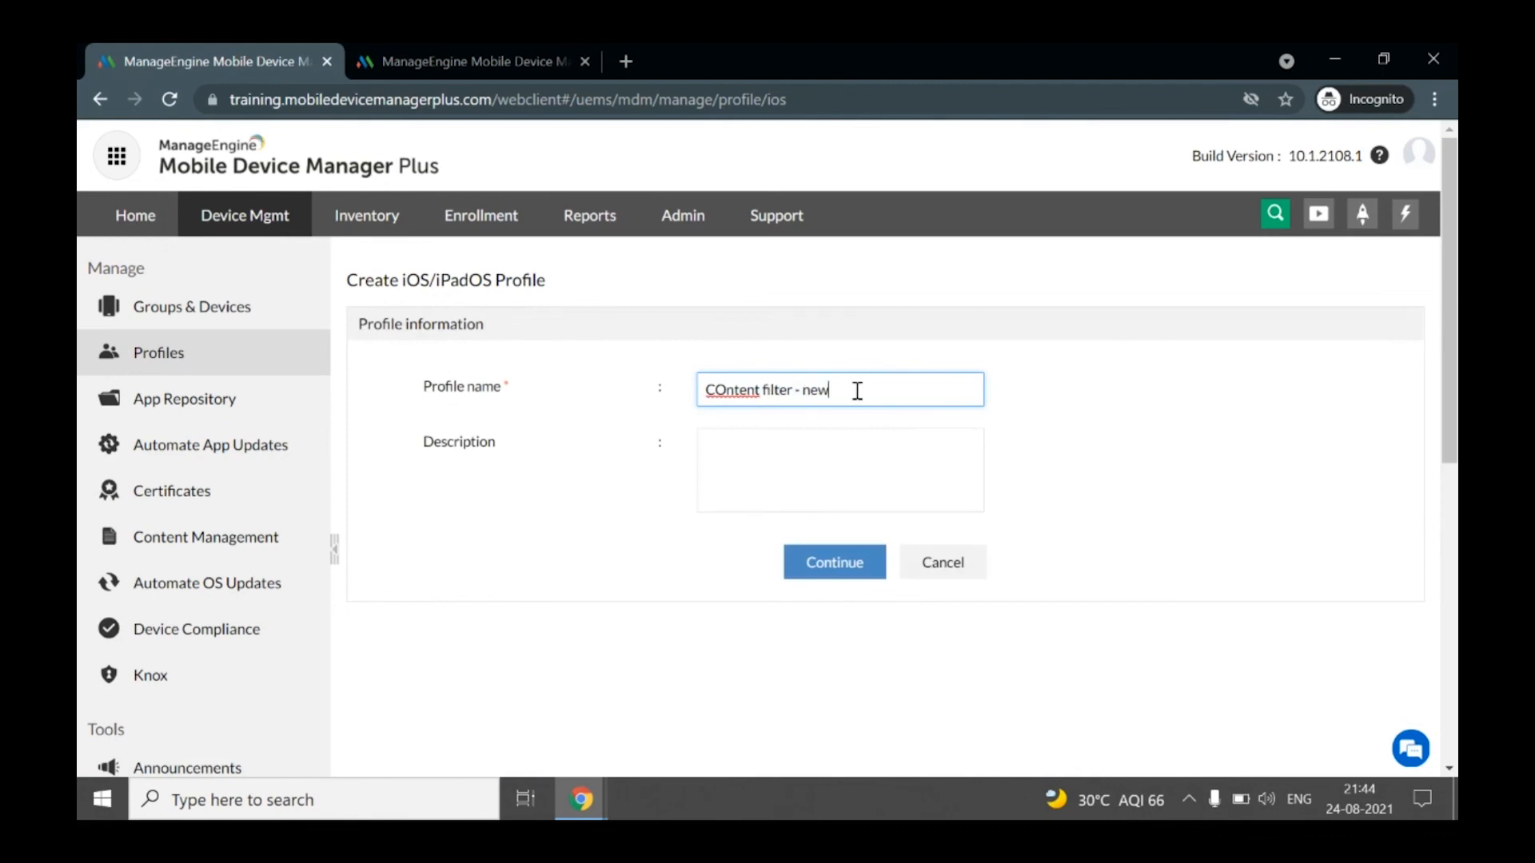
click(728, 391)
key(BackSpace)
text(o)
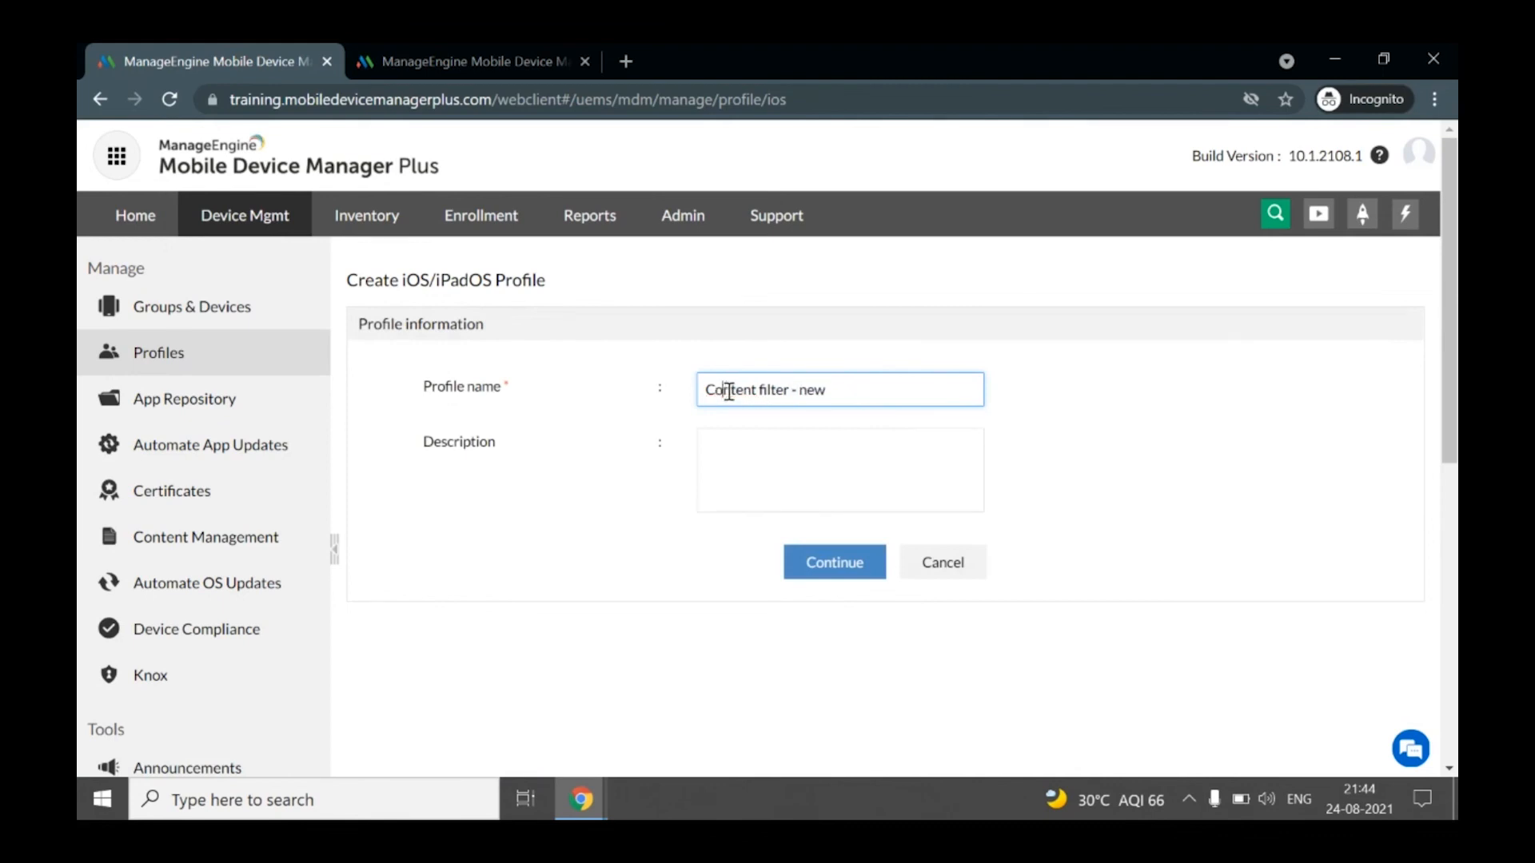
click(857, 564)
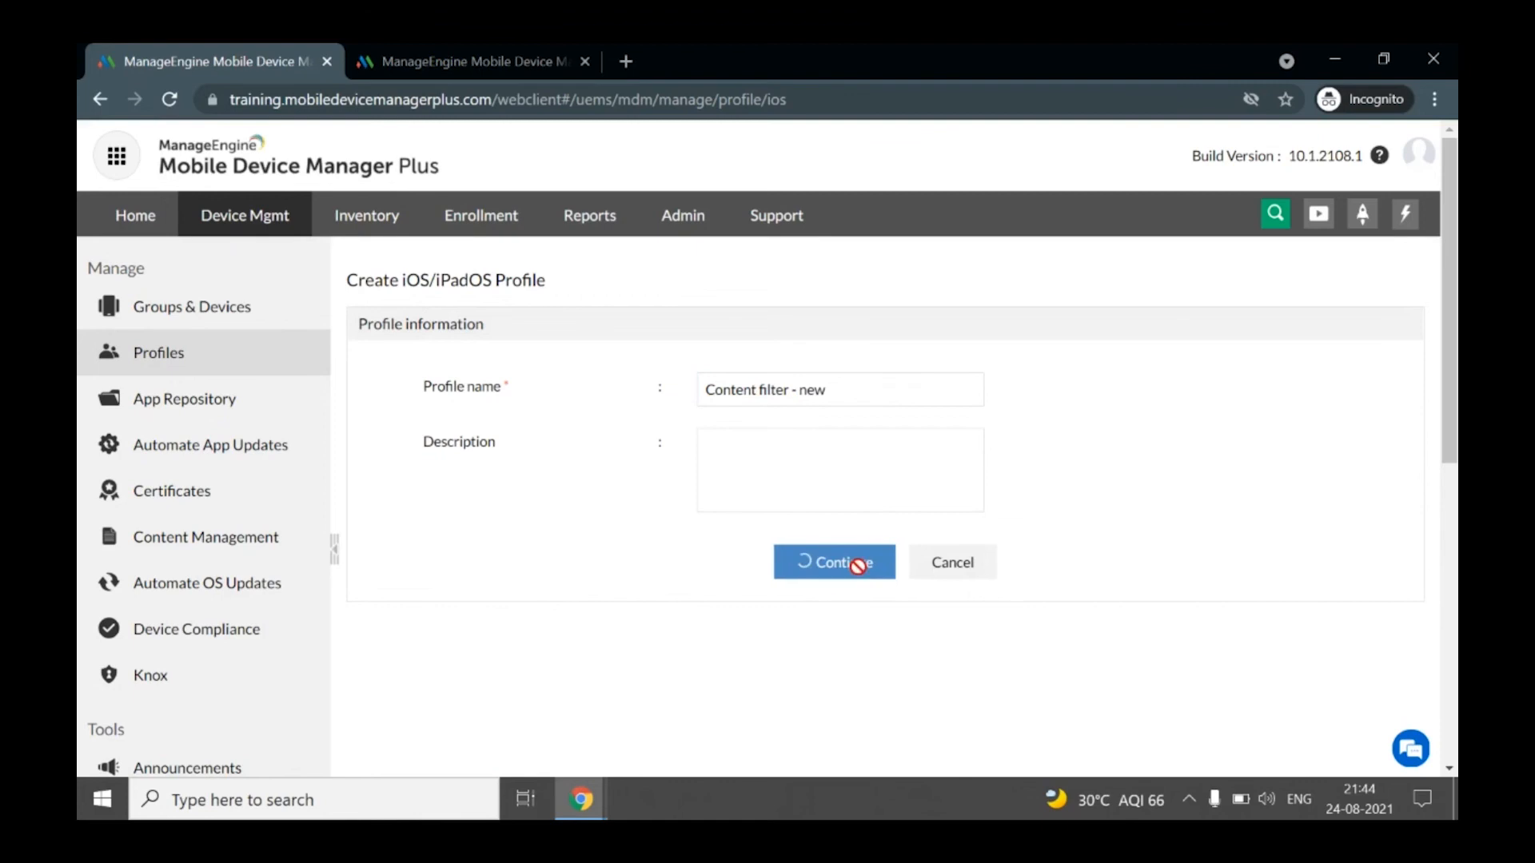
click(908, 405)
text((1))
click(833, 576)
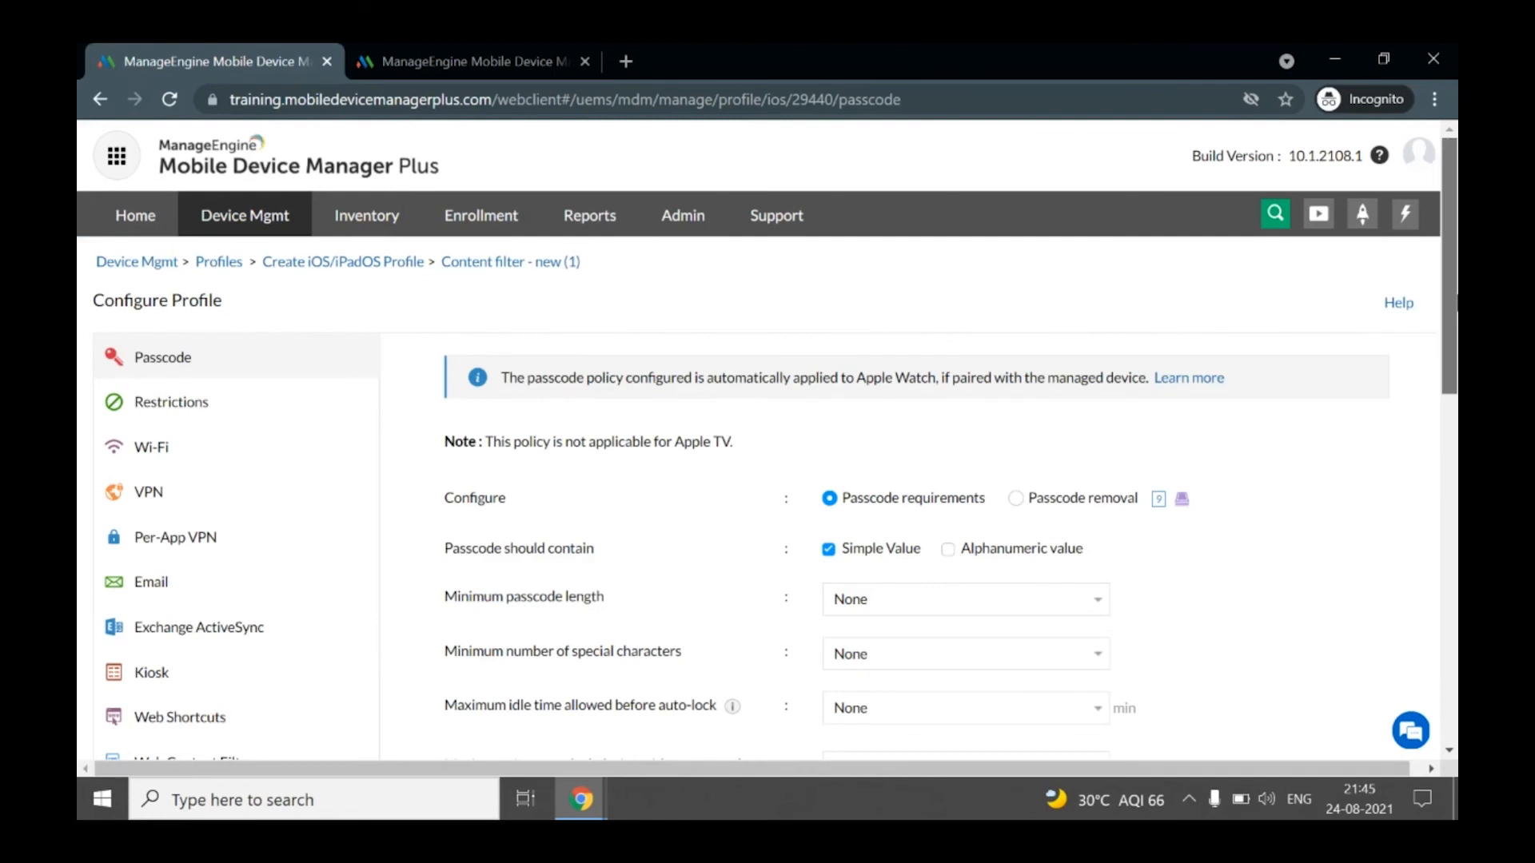
scroll(674, 415, down, 3)
click(224, 552)
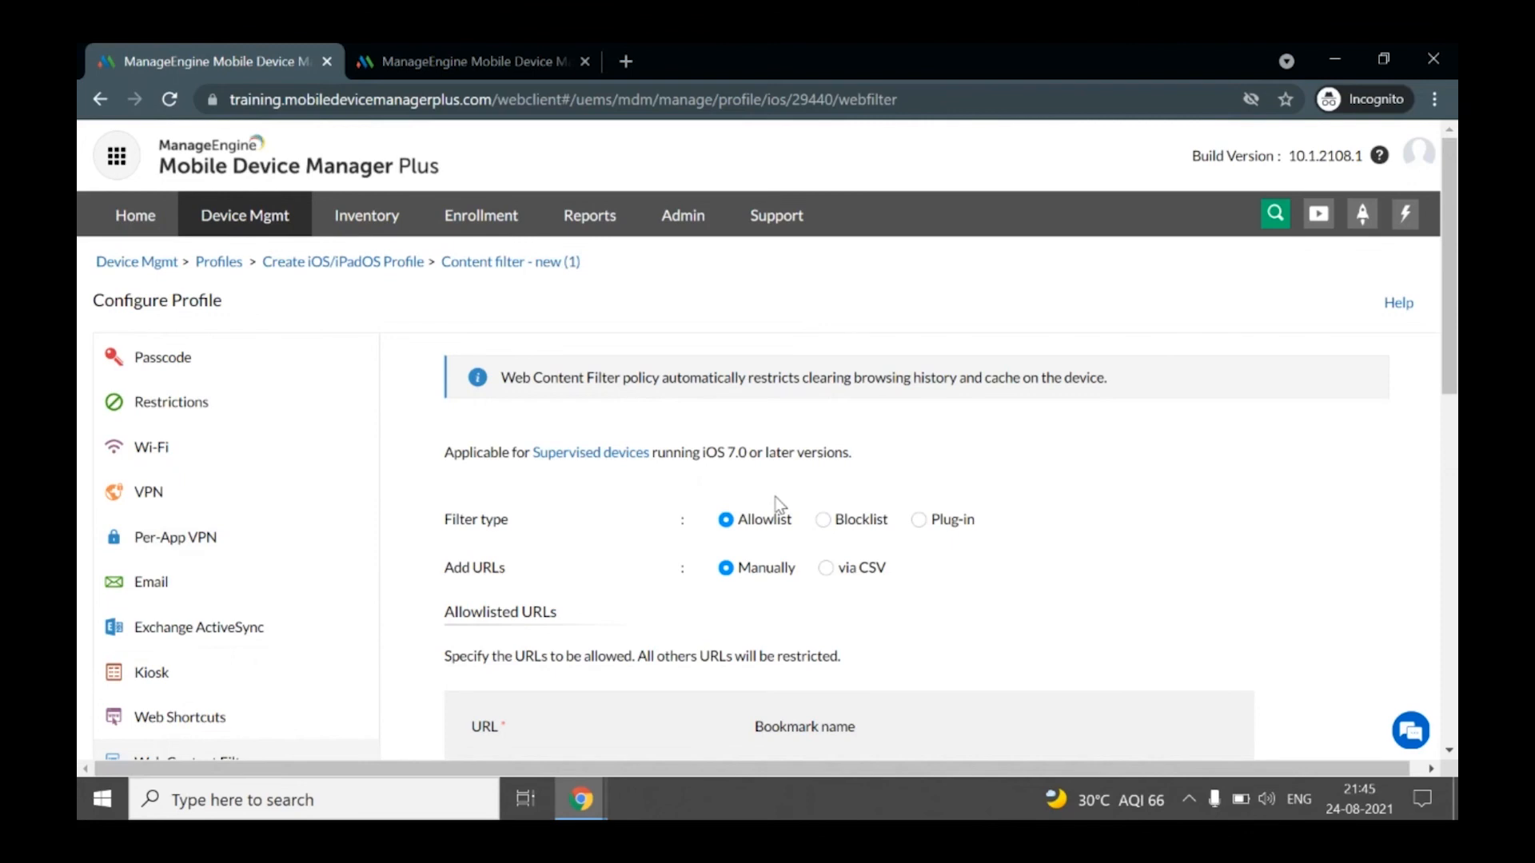
click(824, 520)
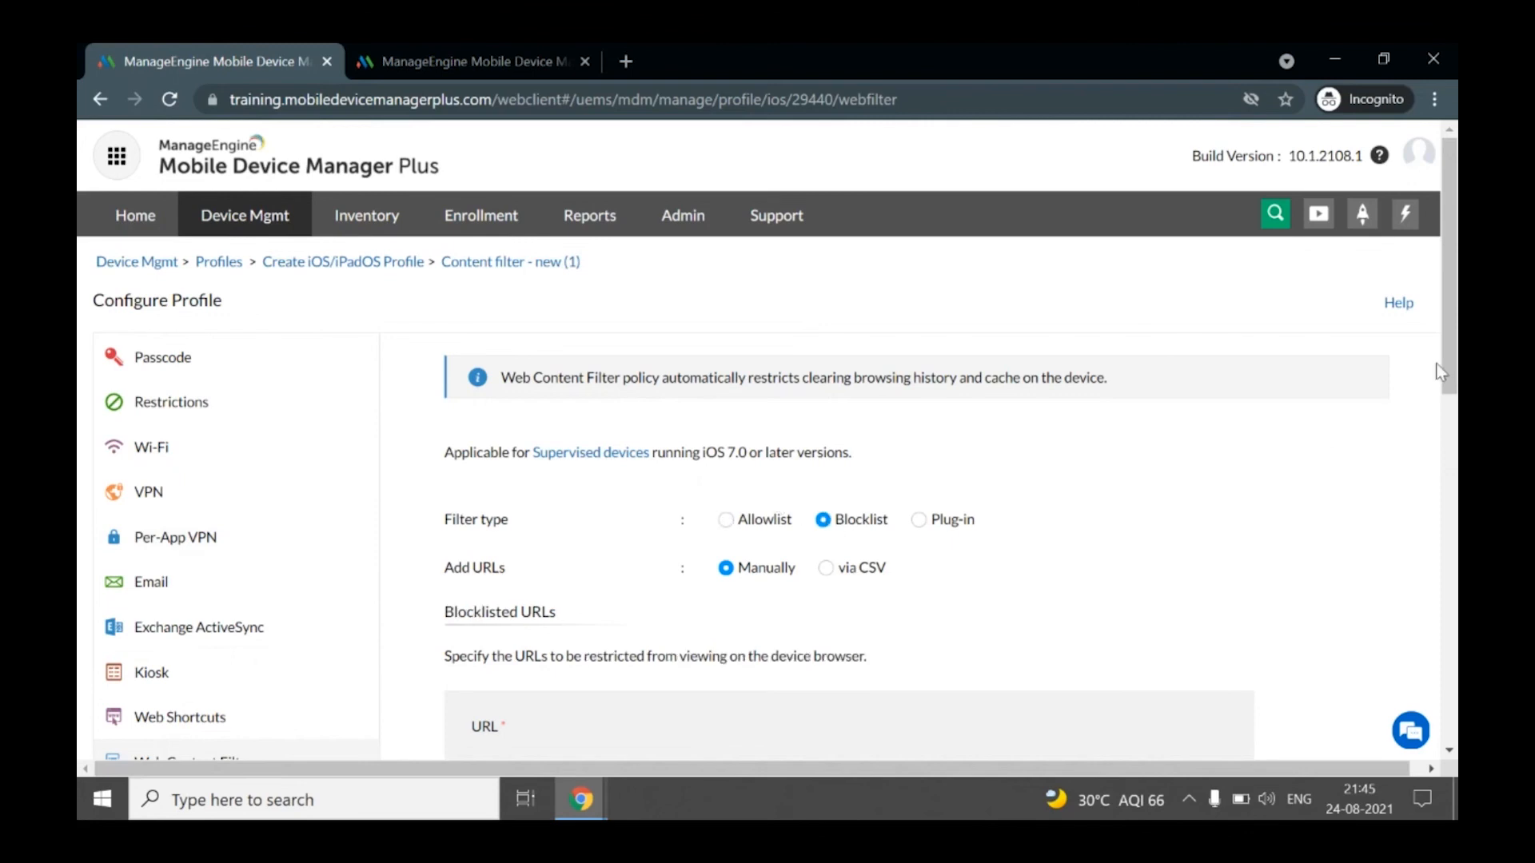
scroll(1440, 372, down, 3)
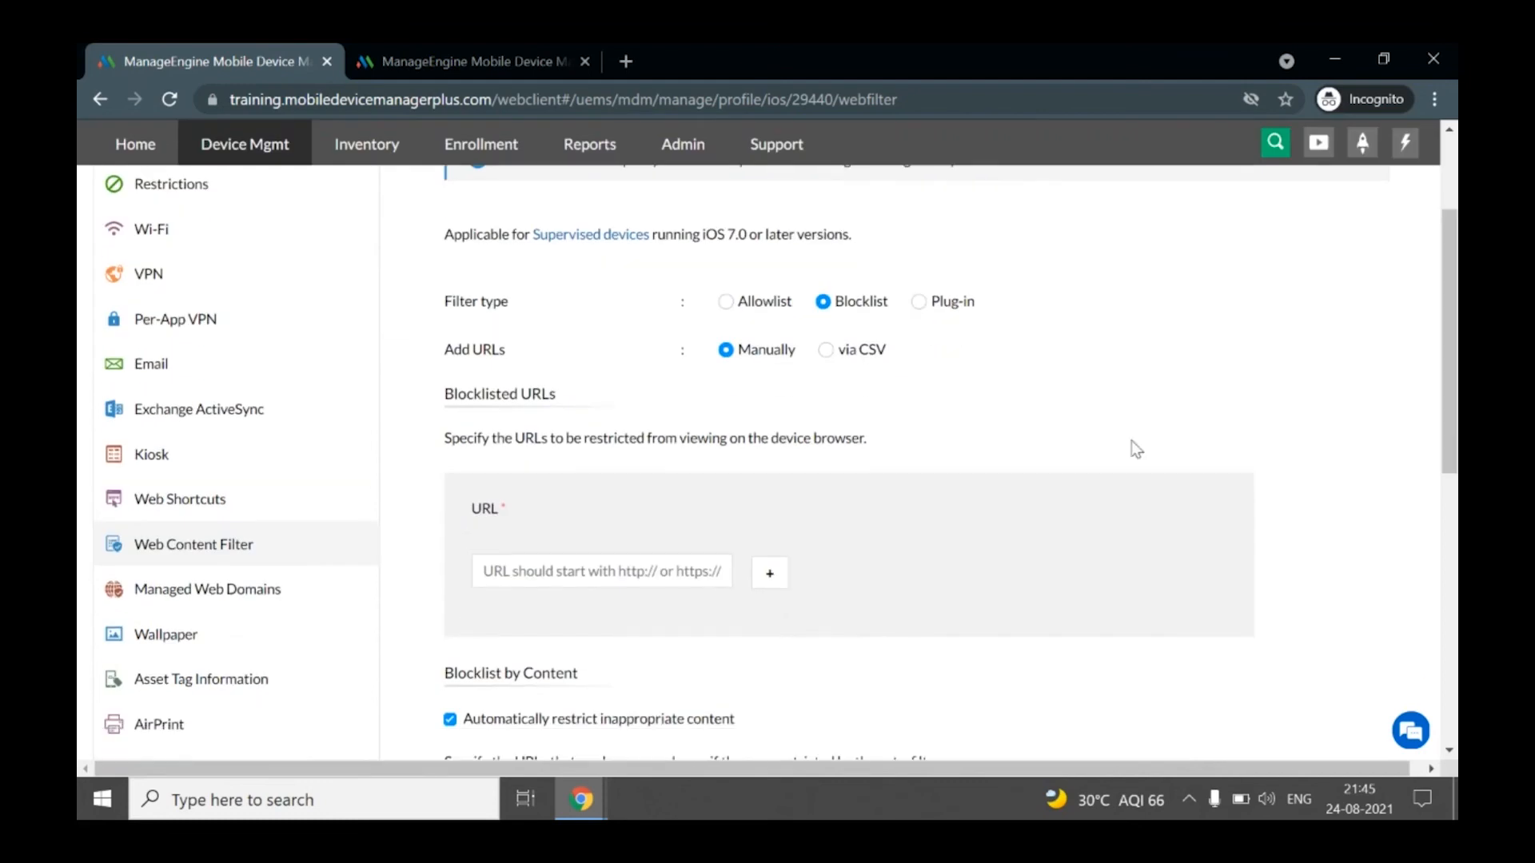
click(644, 584)
click(620, 628)
scroll(1449, 543, down, 4)
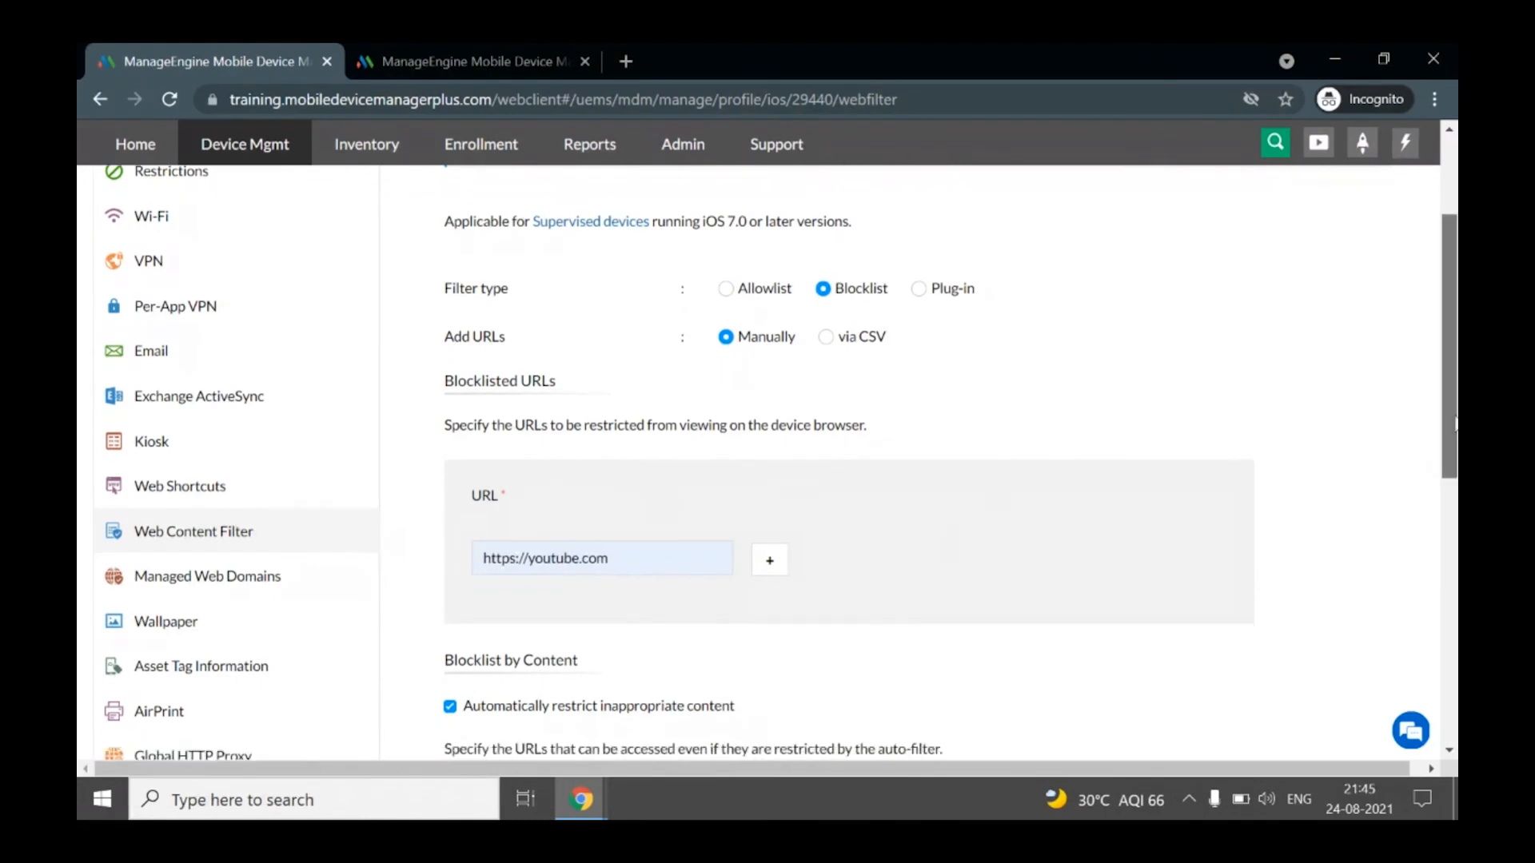
click(916, 705)
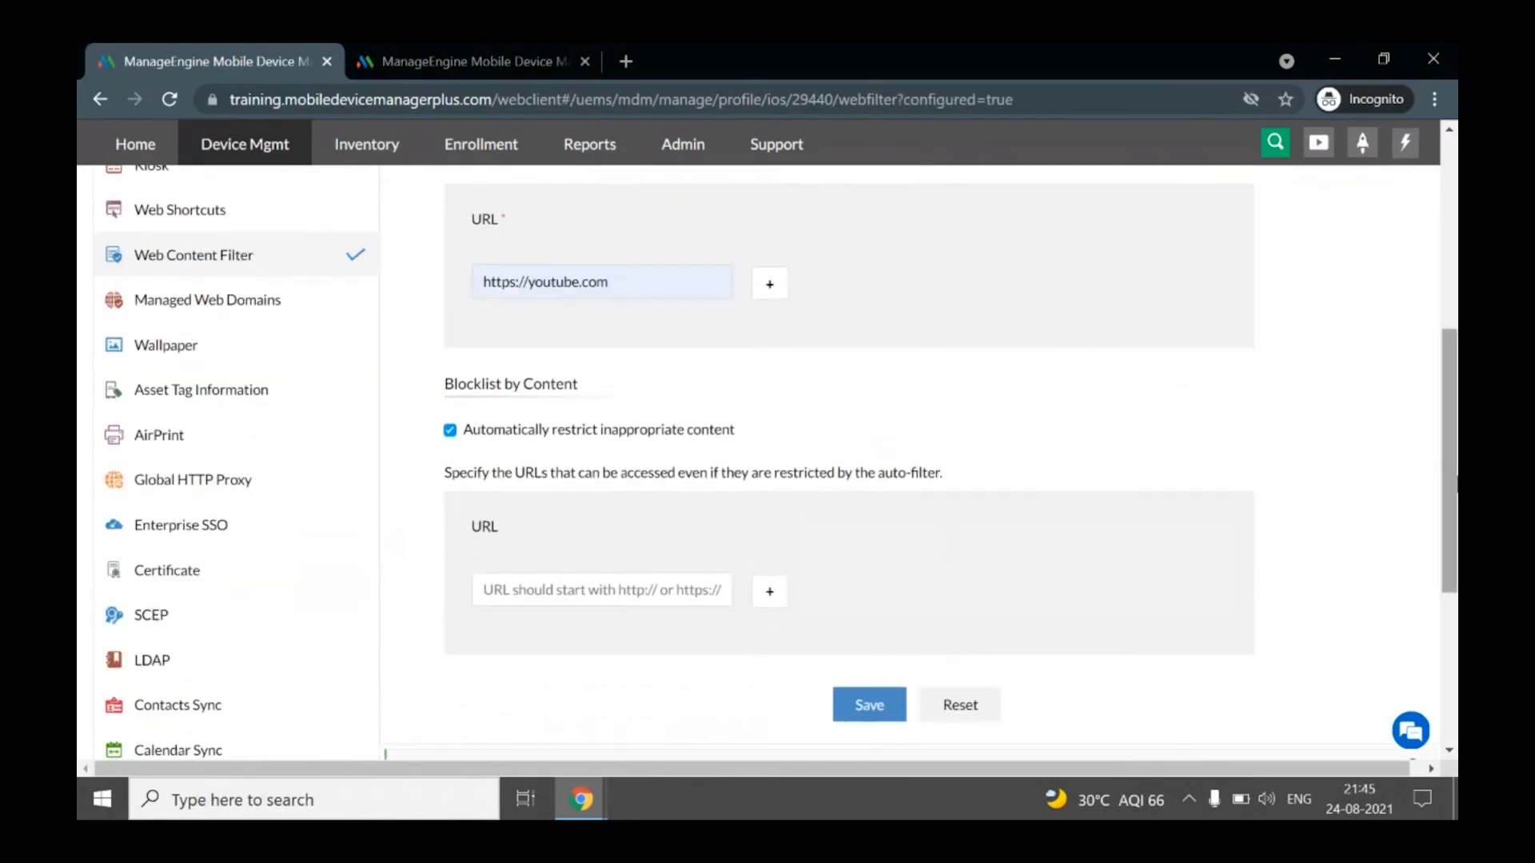
- Review the Blocklist by Content settings and publish the content filter profile
scroll(1455, 484, down, 2)
scroll(1302, 397, up, 3)
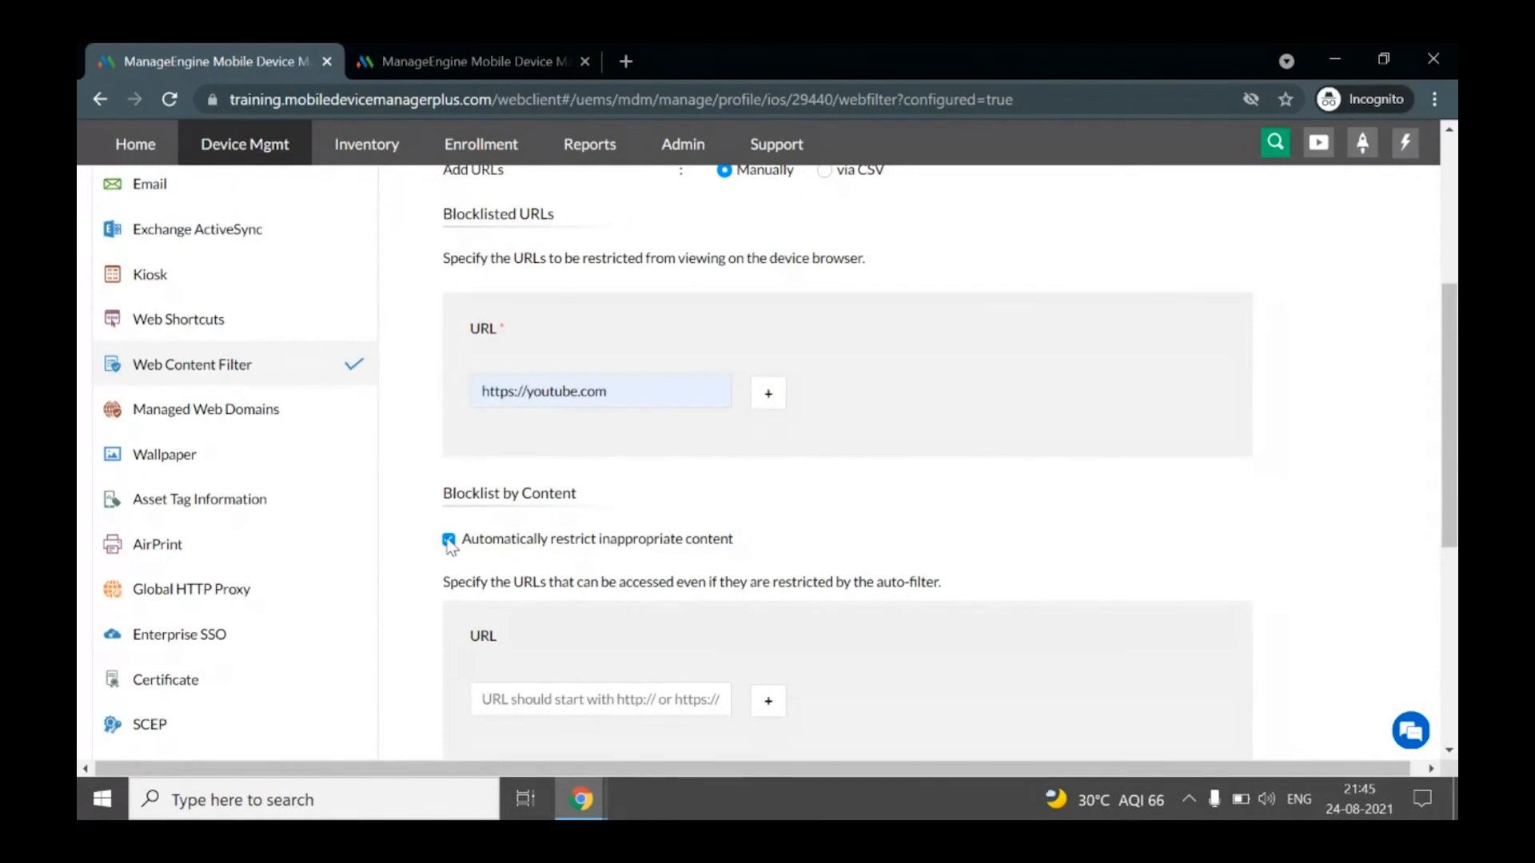
scroll(656, 543, down, 4)
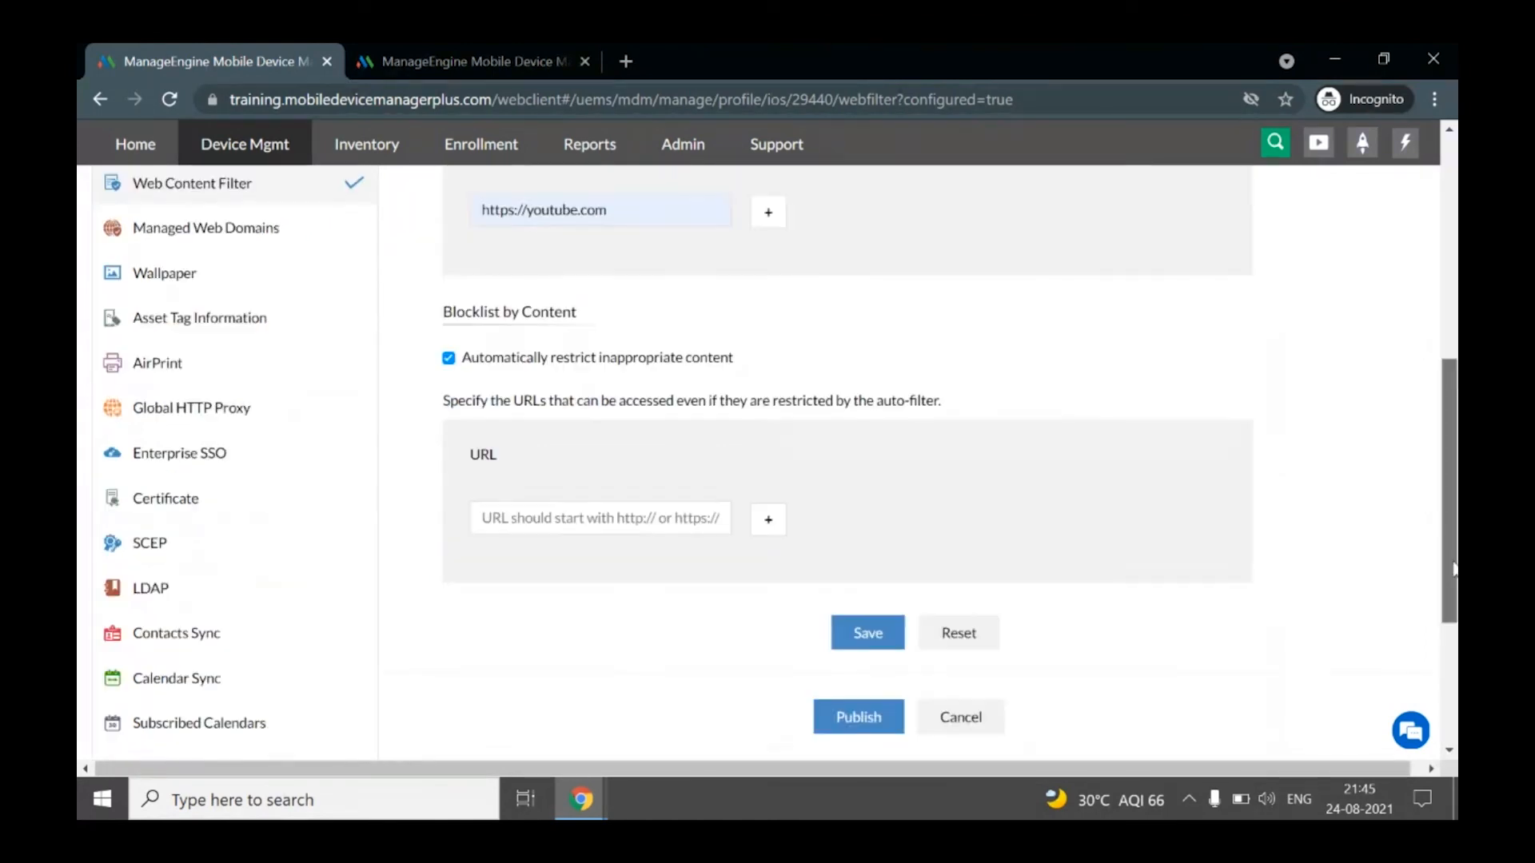
click(865, 542)
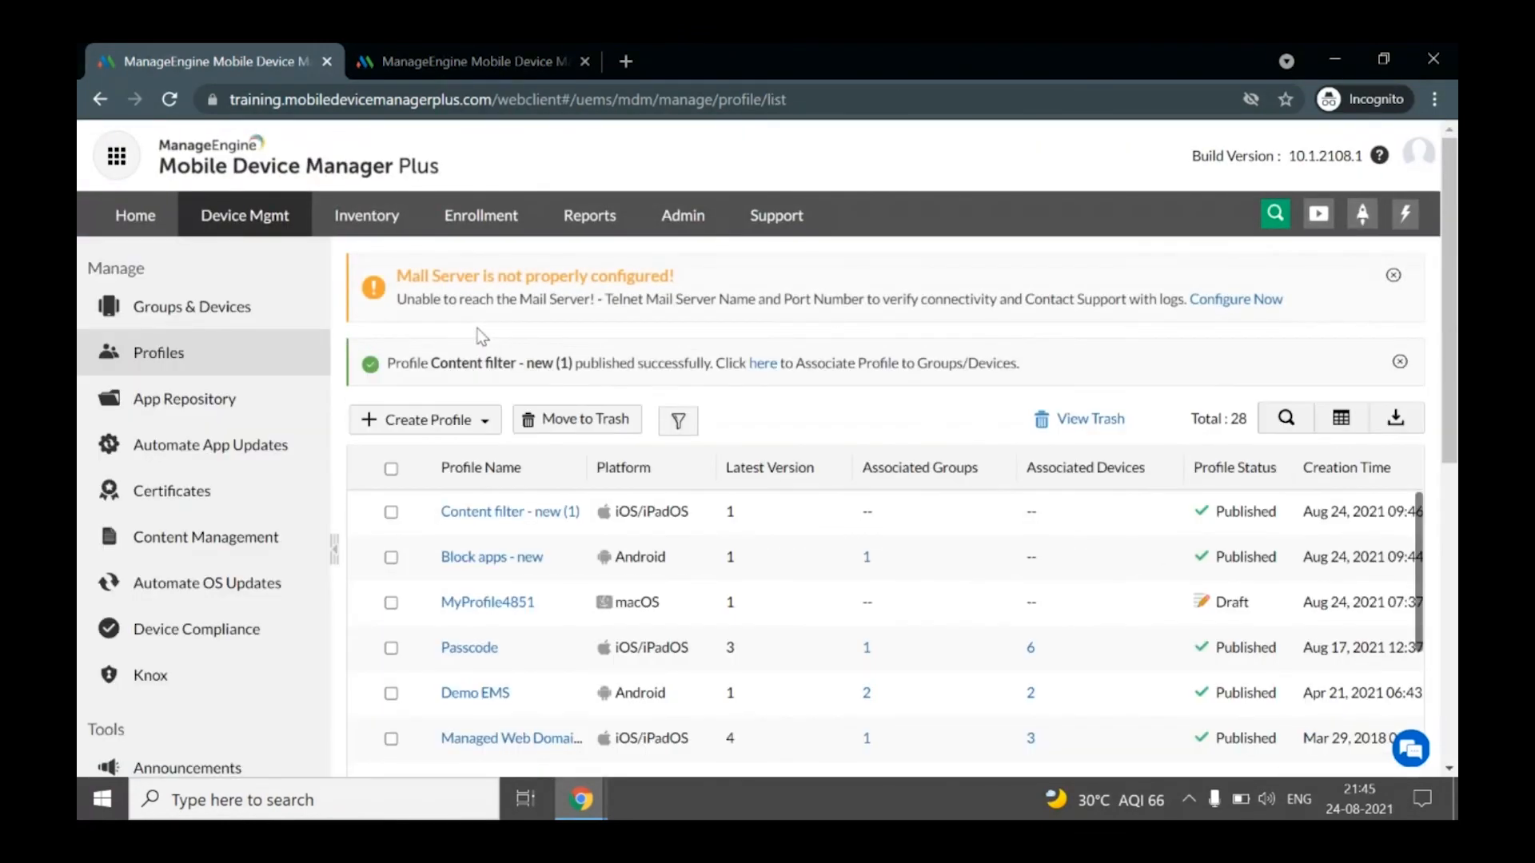
- Switch to the slideshow, advance to the slide on allowing only specific apps, and return to the Mobile Device Manager Plus window
key(alt+Tab)
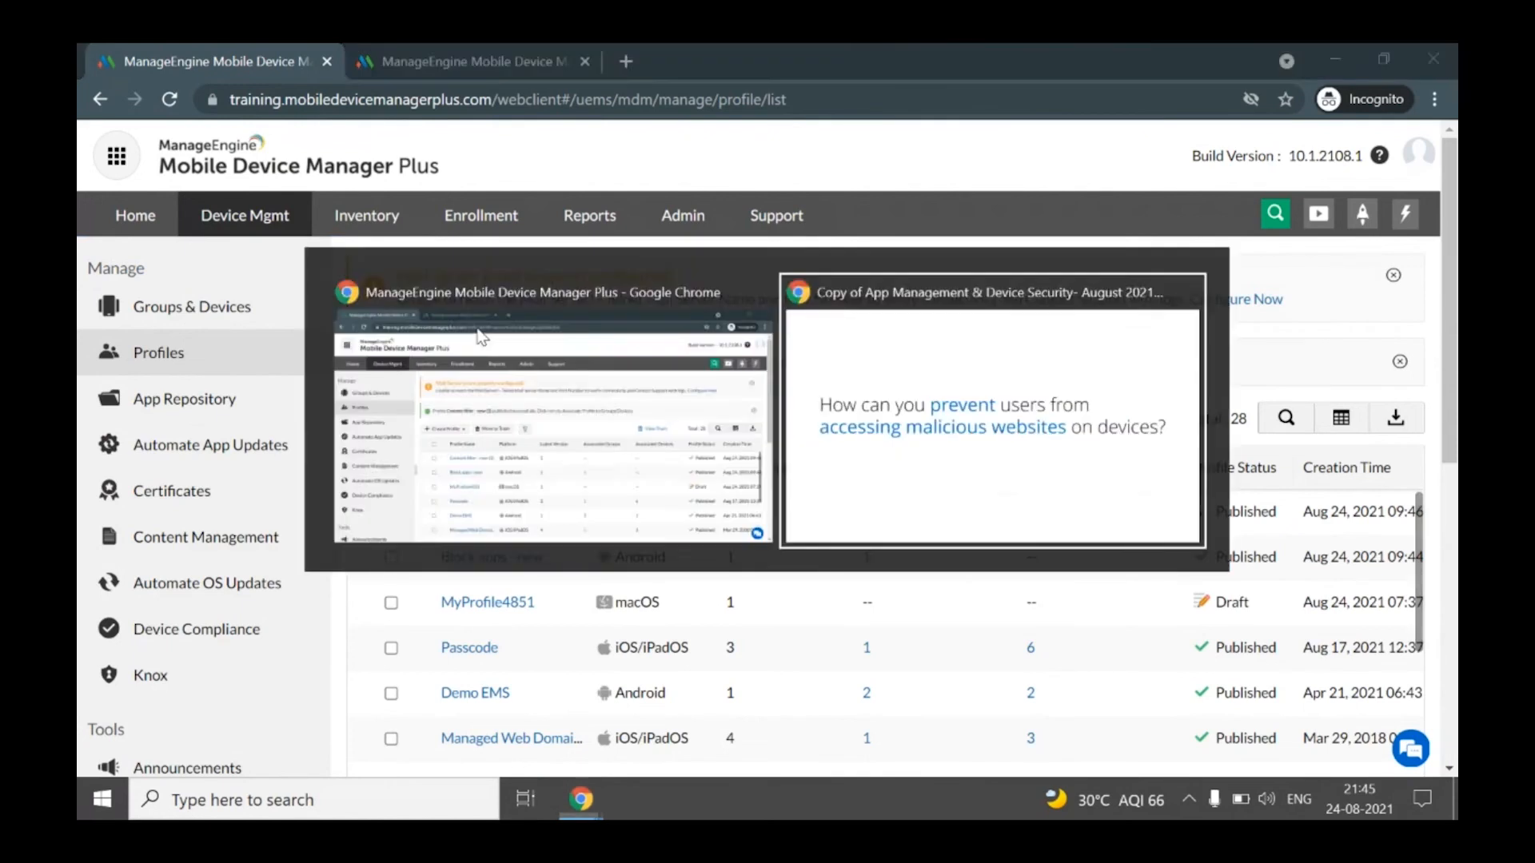
key(Right)
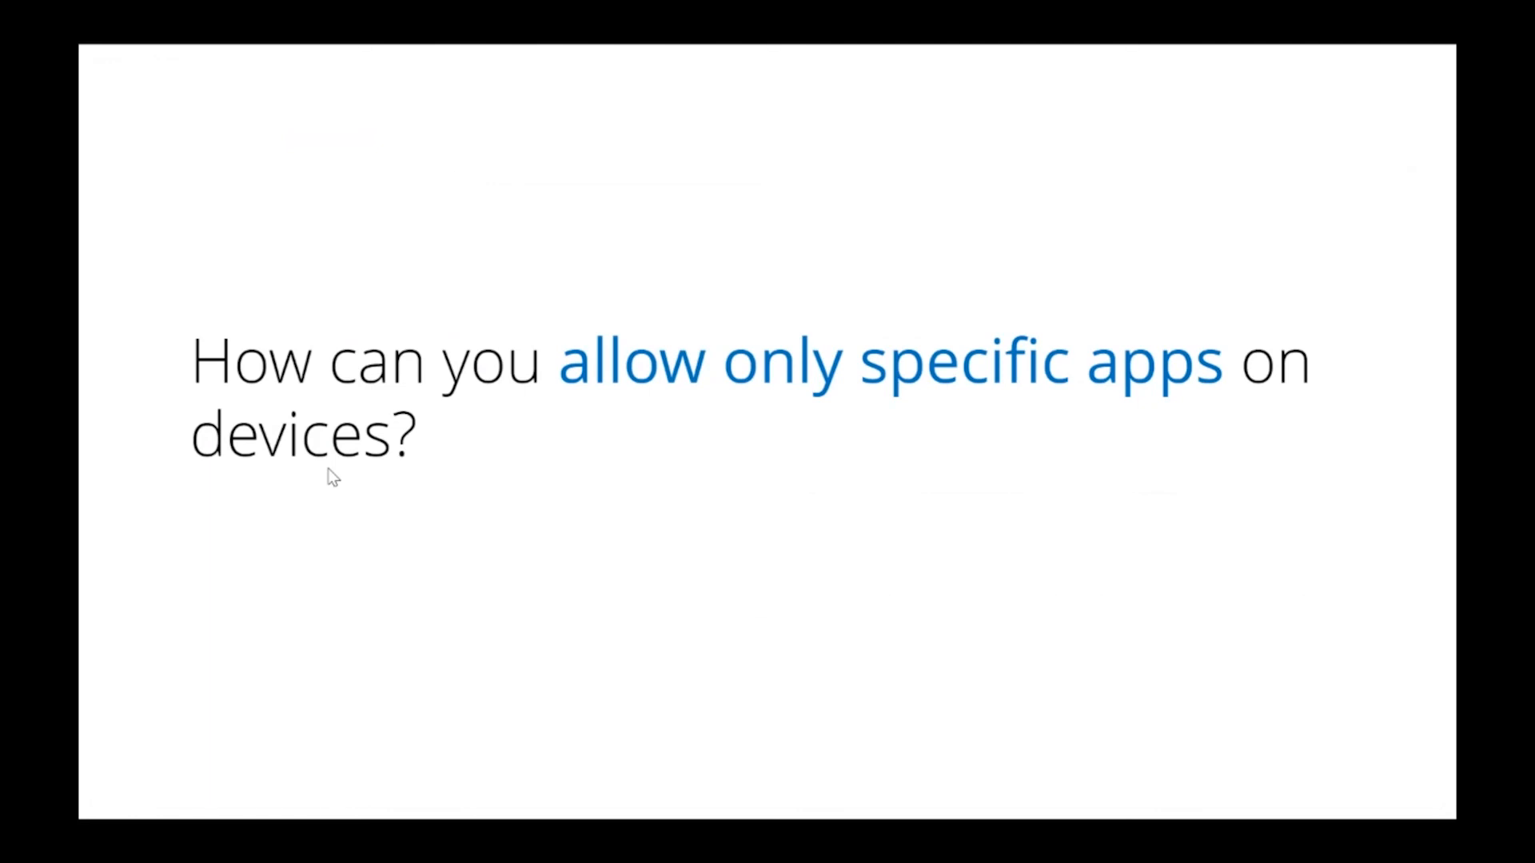
key(alt+Tab)
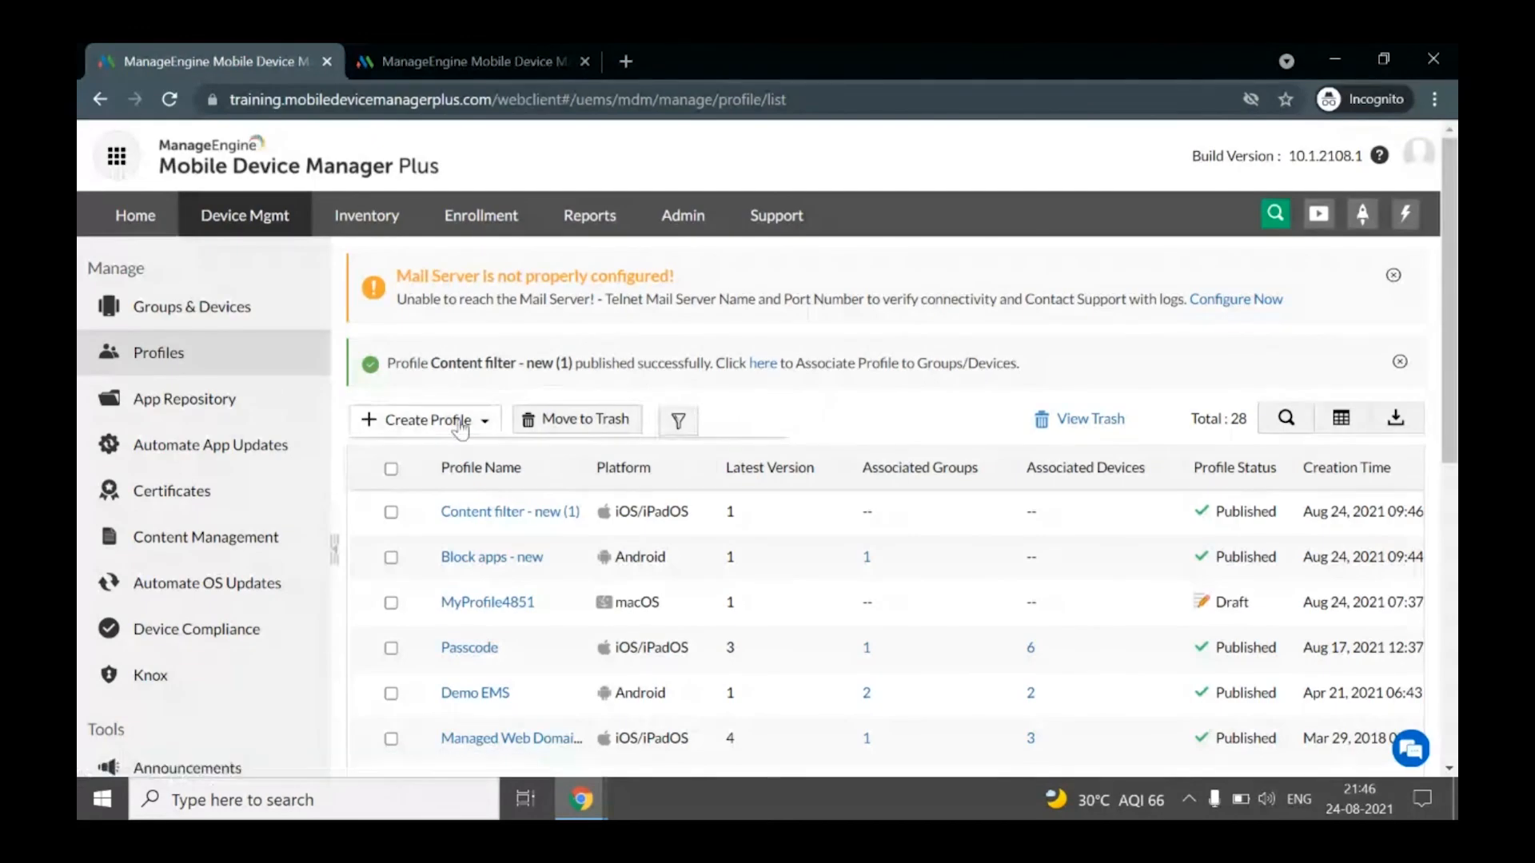
- Create an Android MDM profile named Kiosk - demo and continue to its configuration
click(461, 429)
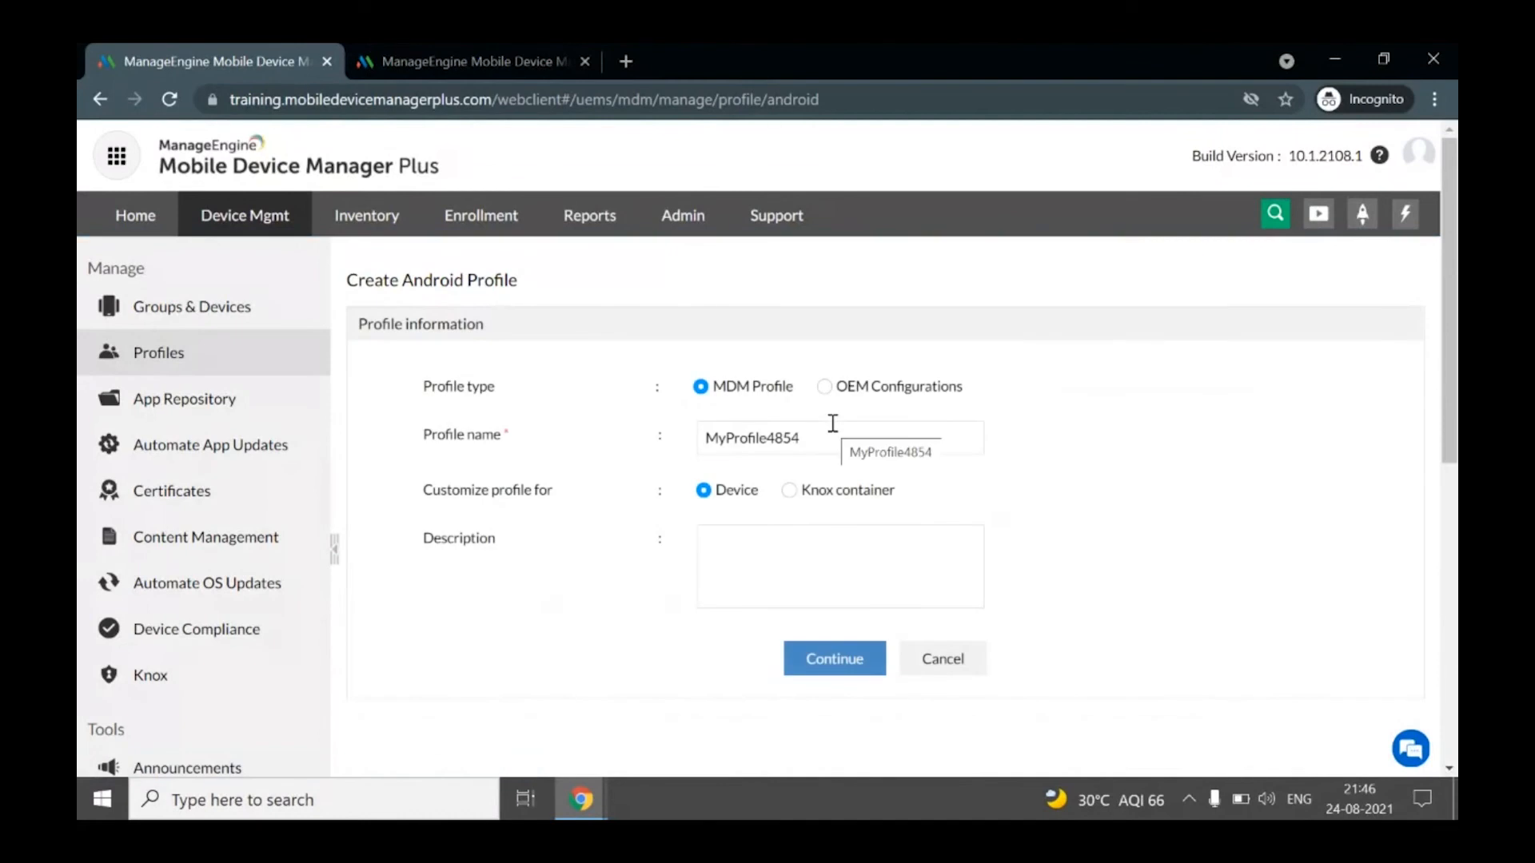
key(ctrl+a)
text(Kiosk)
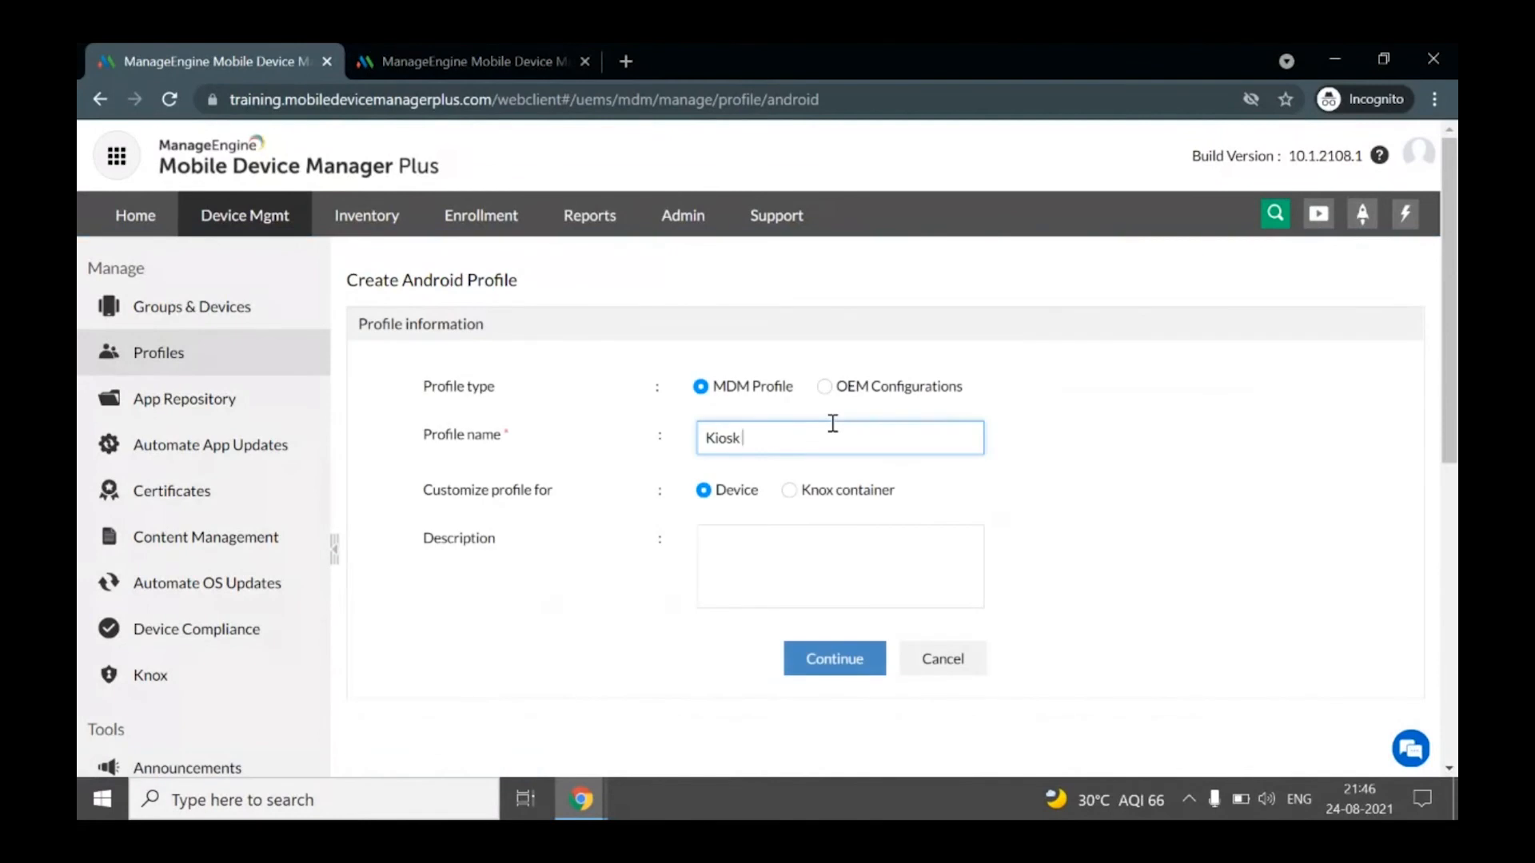
text( - demo)
click(857, 673)
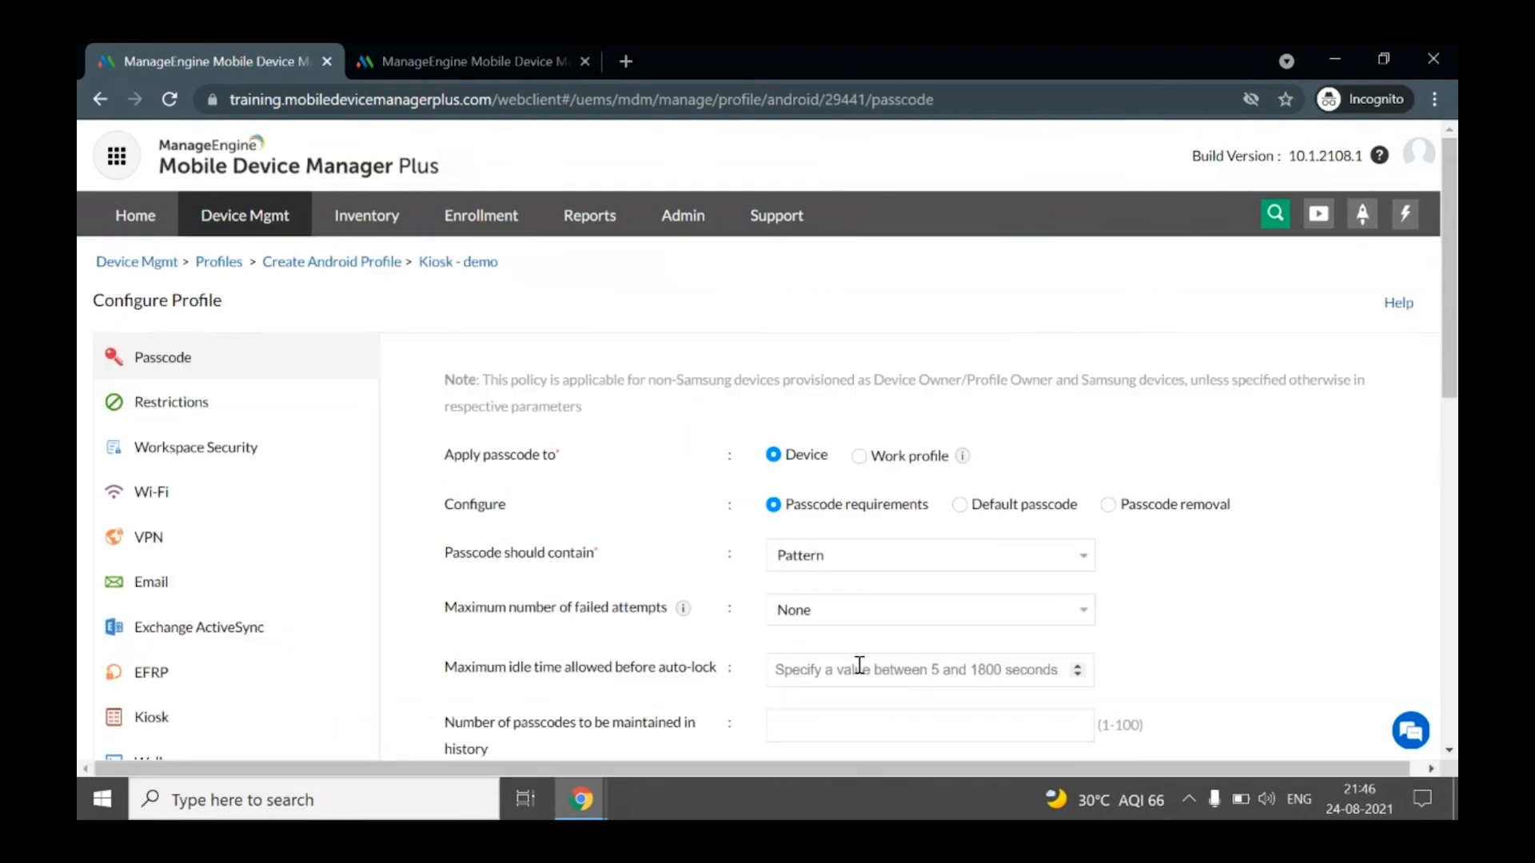
- Set the Kiosk policy to Multi App Mode and add Gmail and Google Maps as allowed apps
click(176, 727)
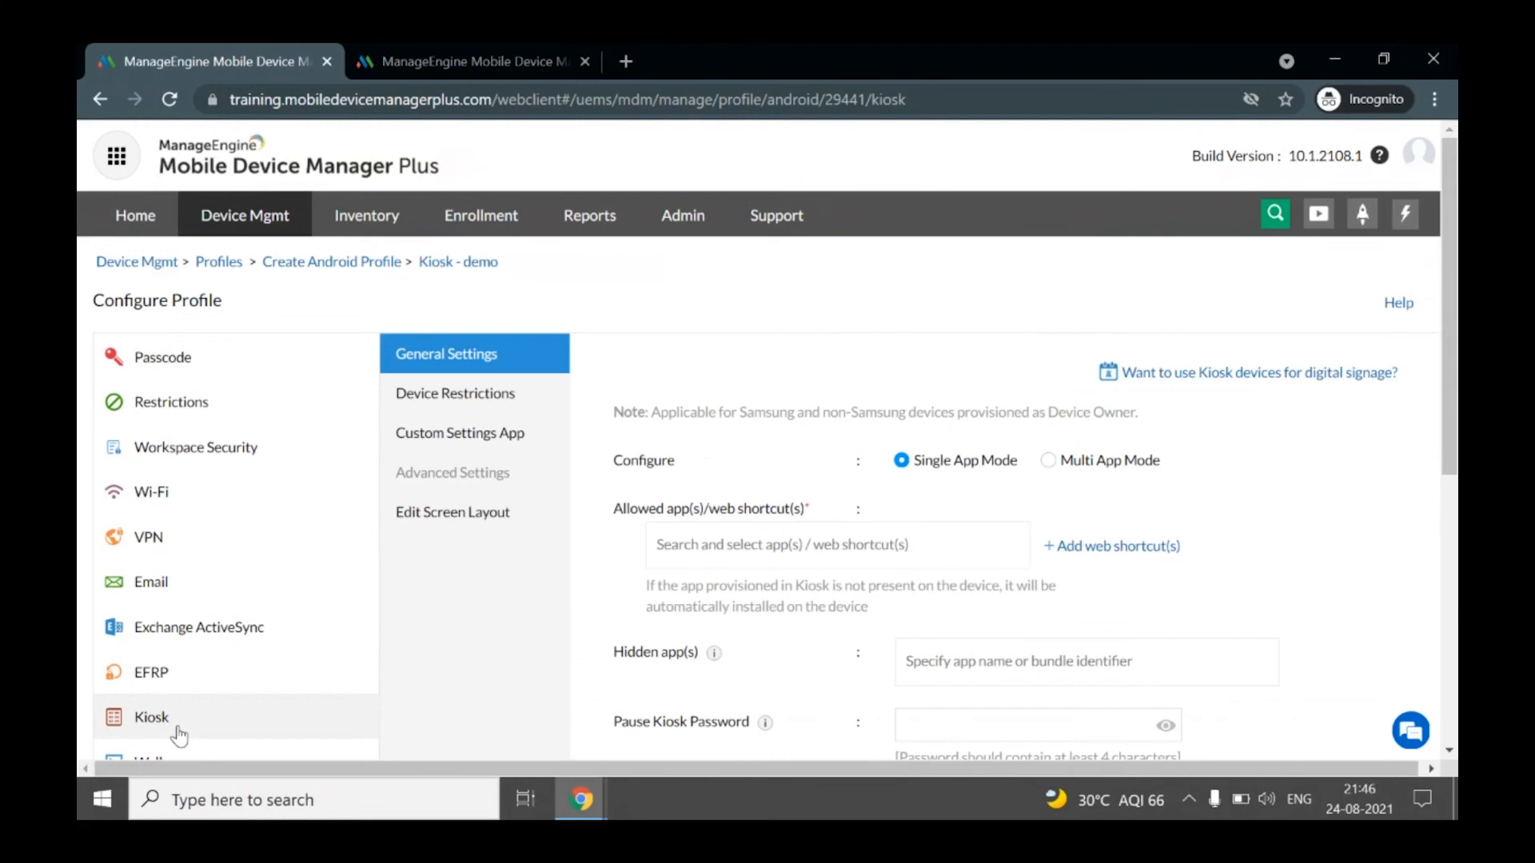
click(1049, 463)
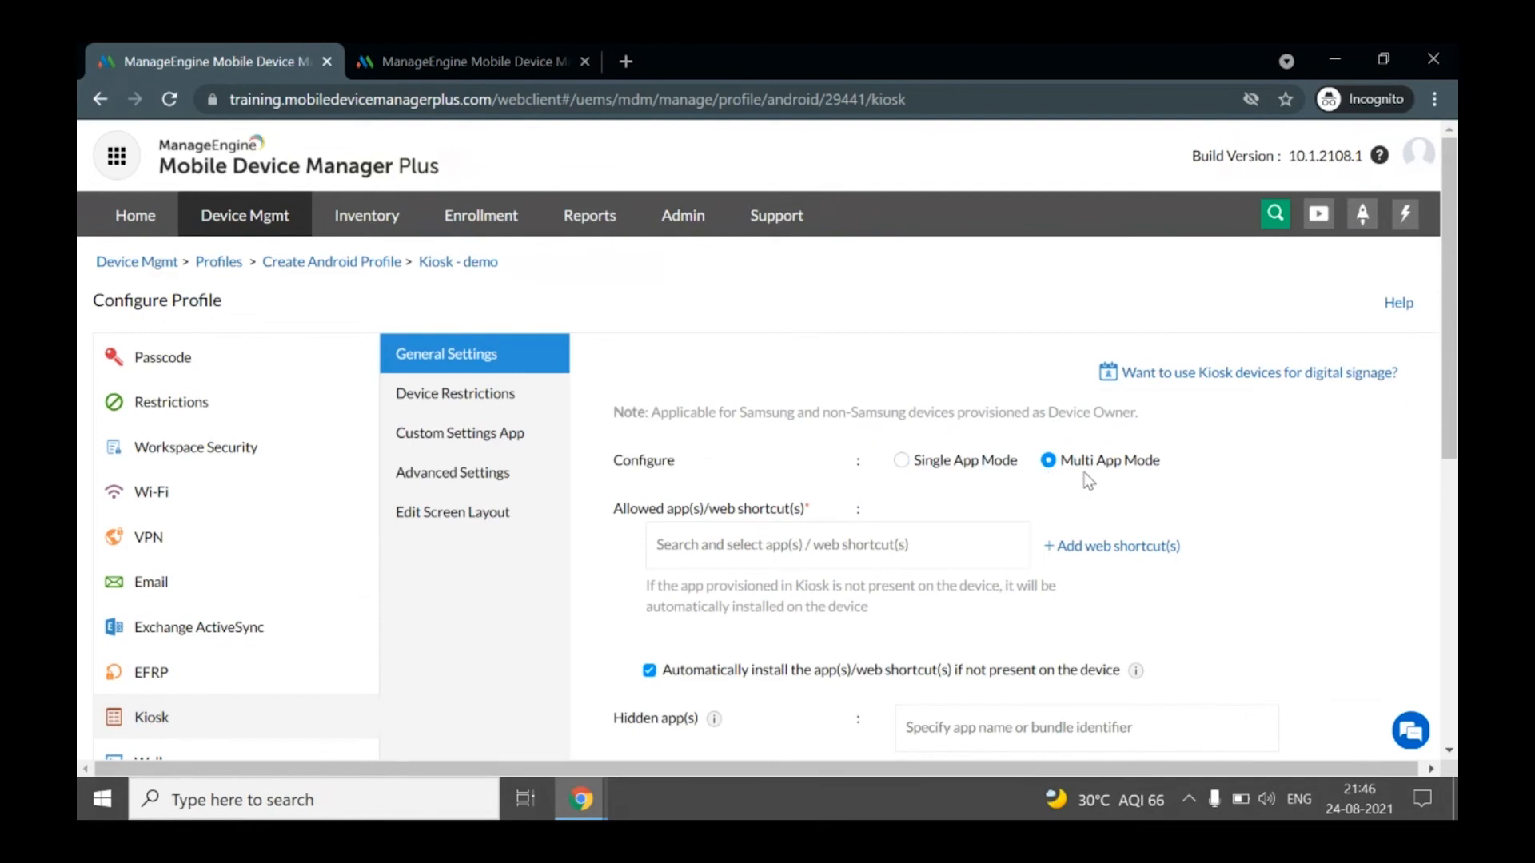
scroll(907, 372, down, 2)
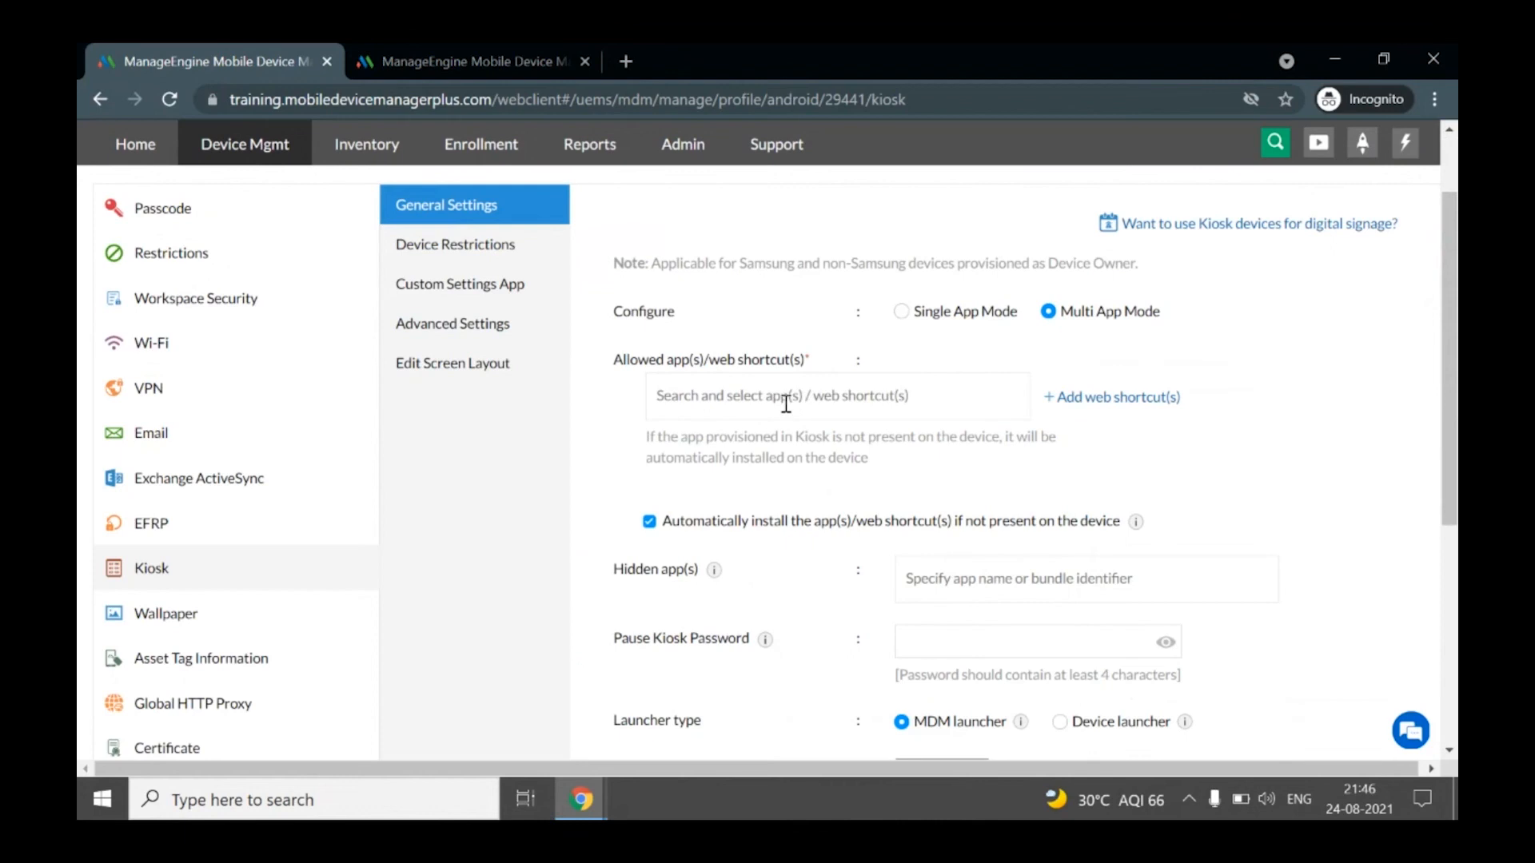
click(786, 403)
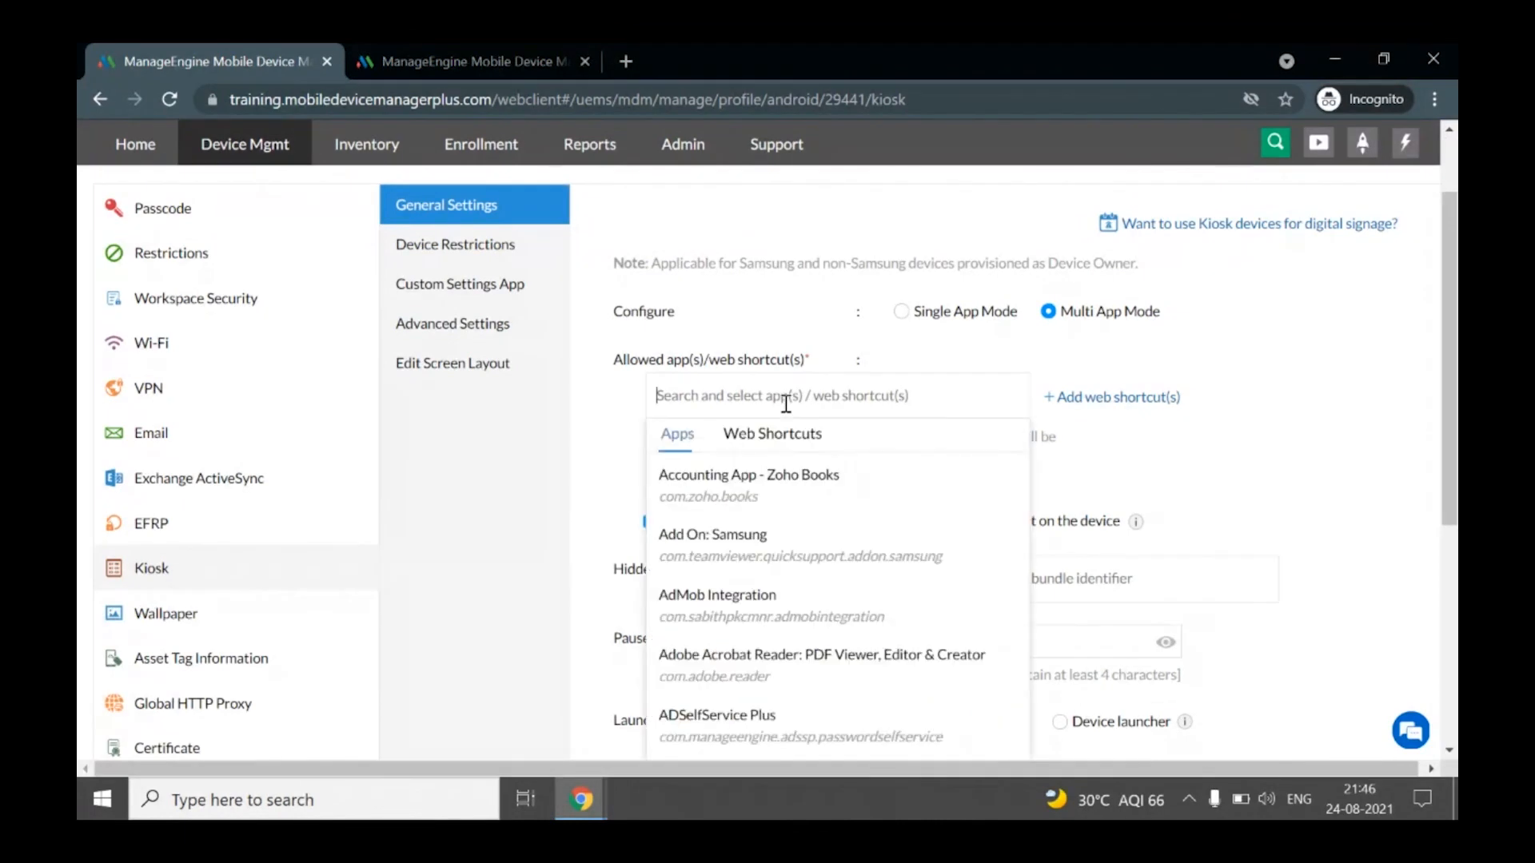
text(Gmail)
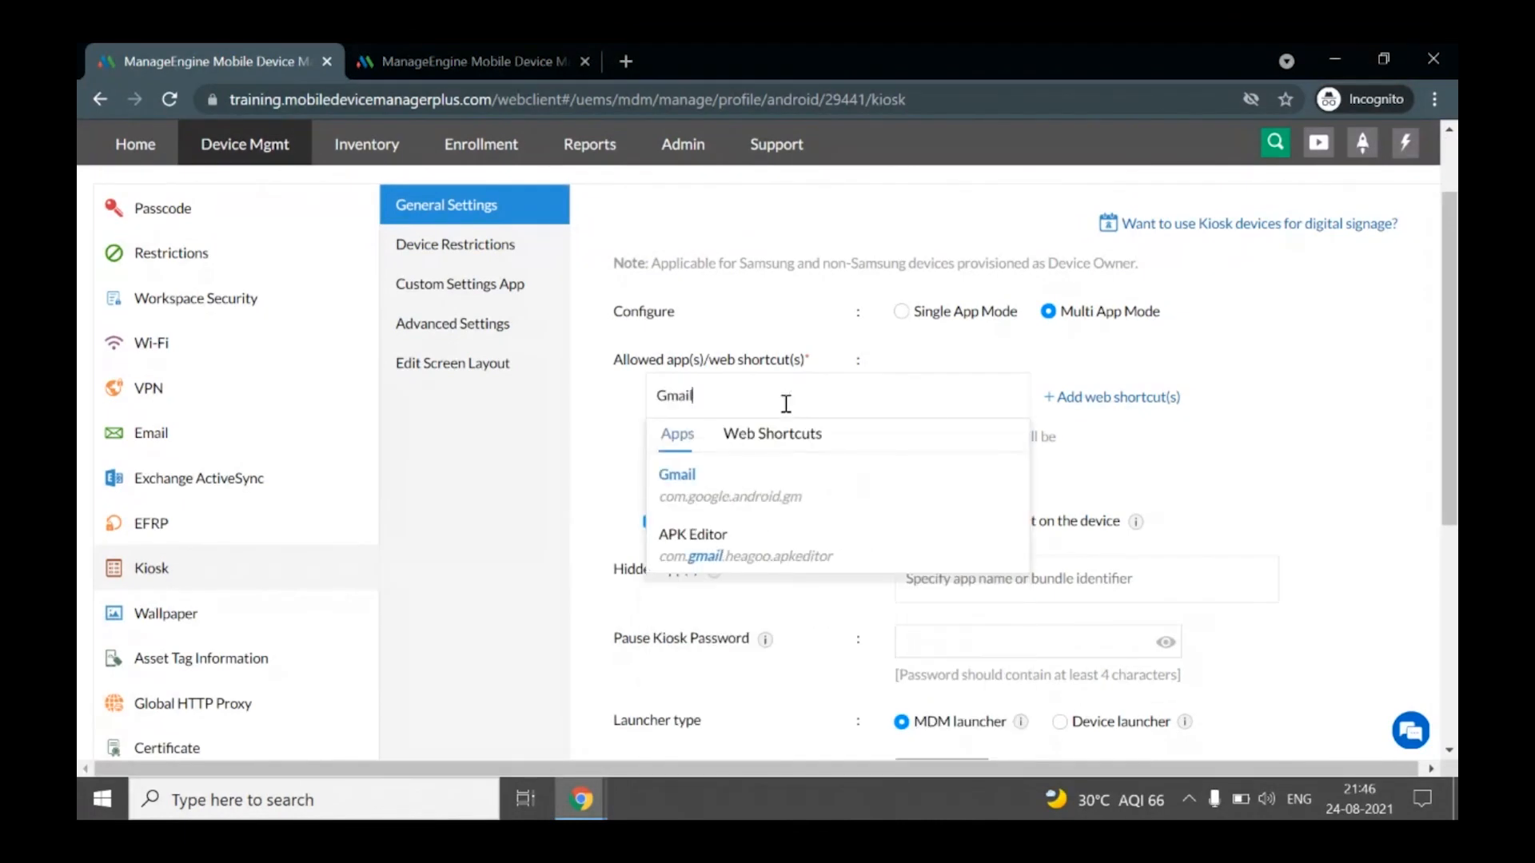
click(740, 477)
text(Maps)
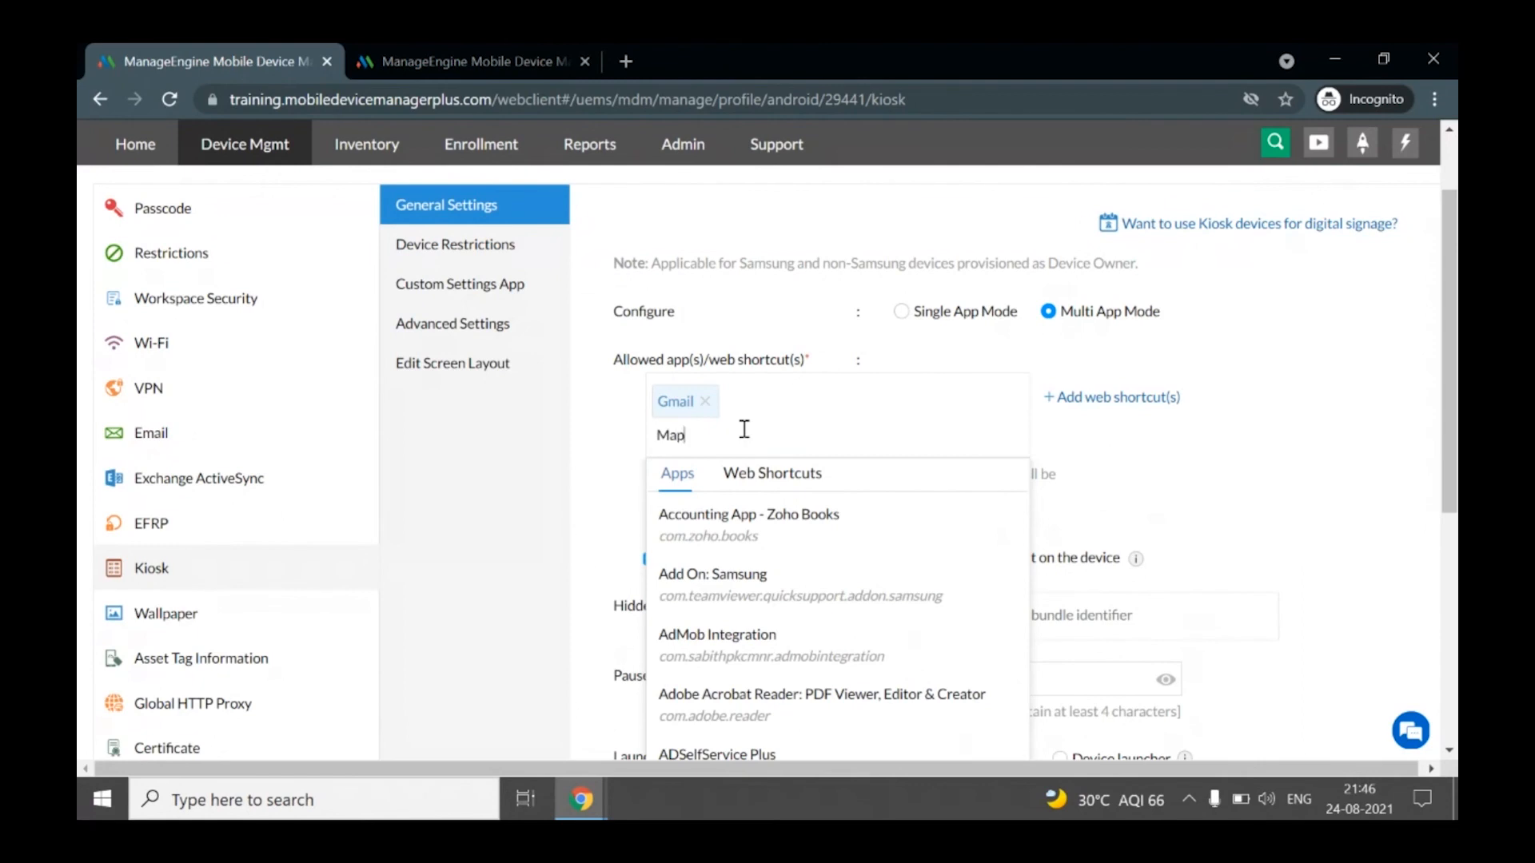
click(775, 522)
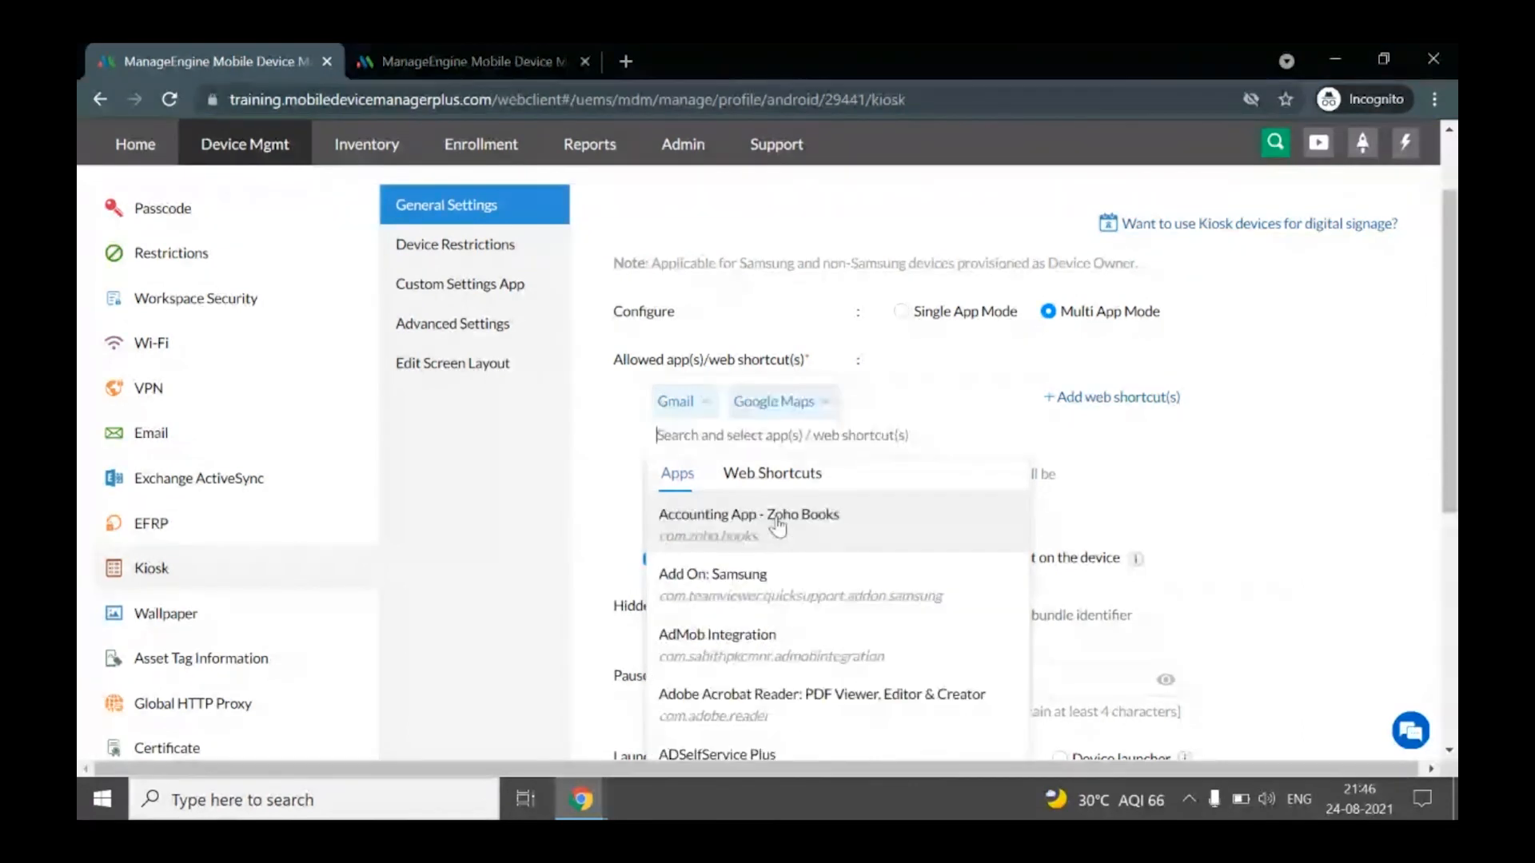
click(629, 453)
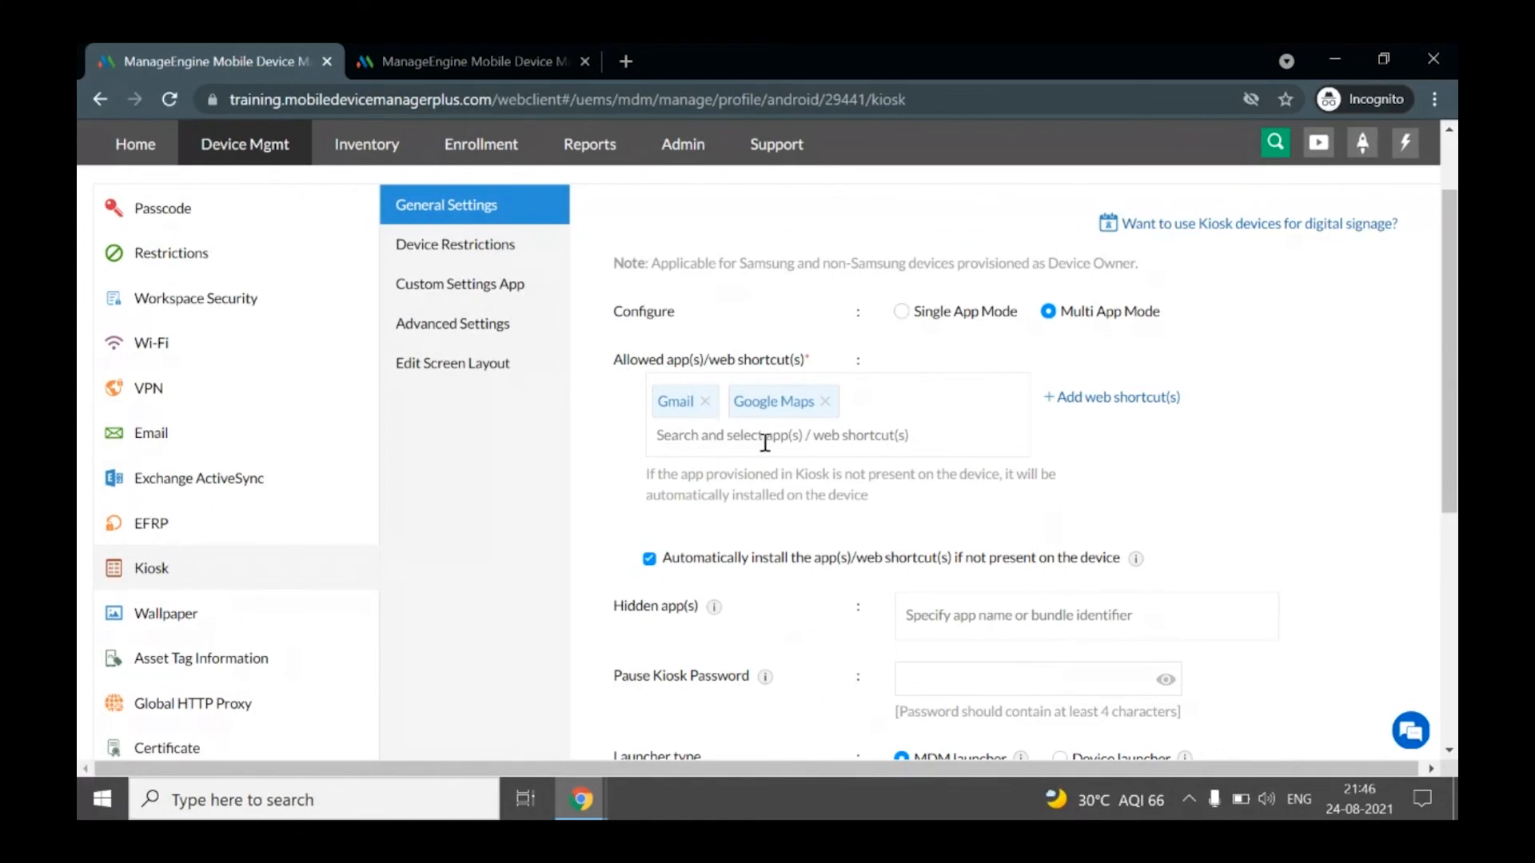
- Add the Google web shortcut to the kiosk's allowed apps and web shortcuts
click(801, 439)
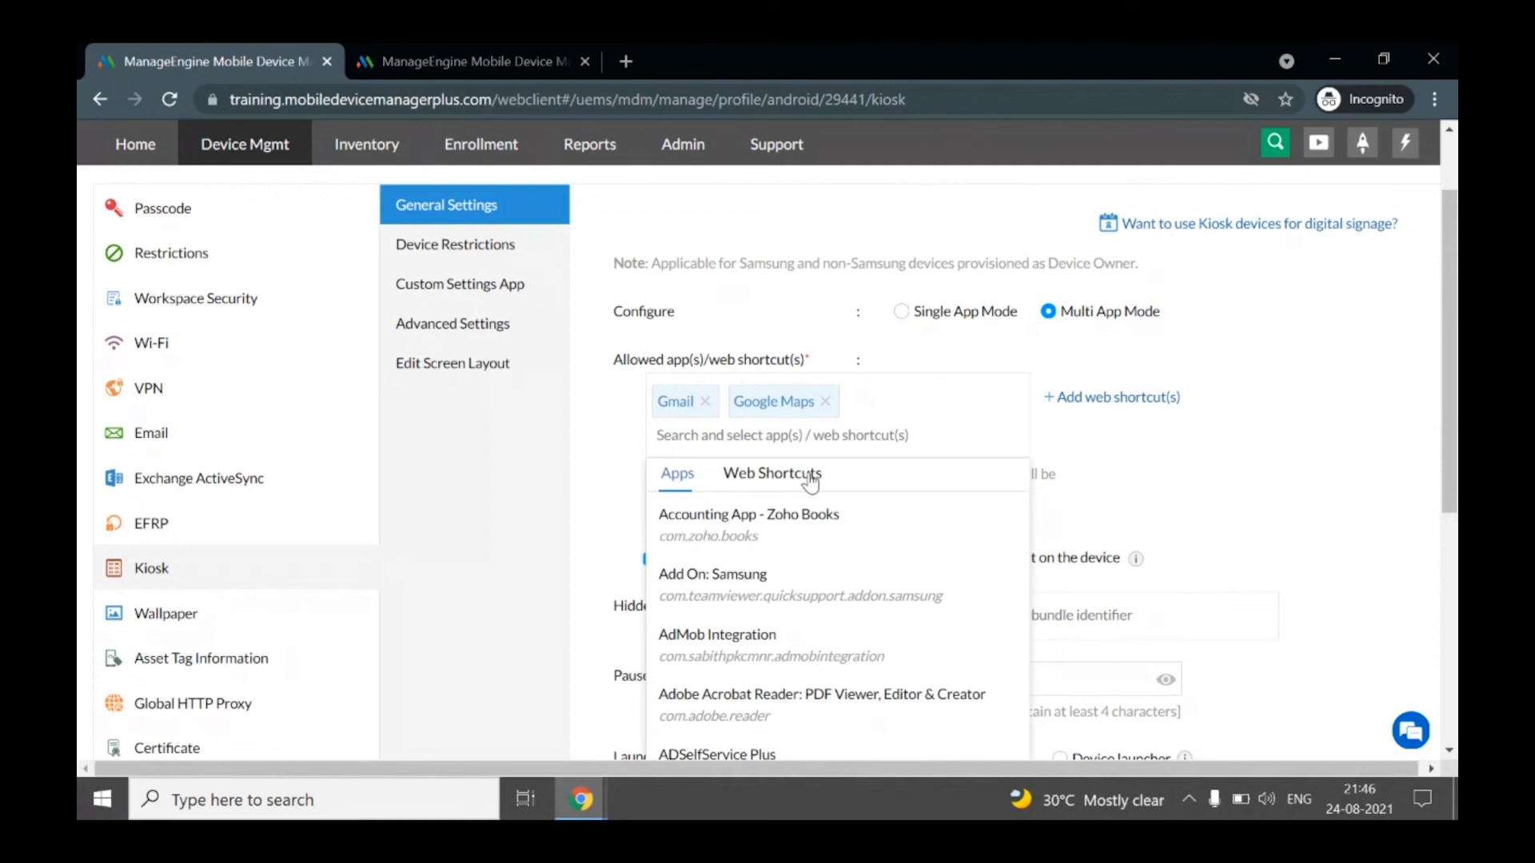
click(811, 480)
click(745, 708)
click(614, 483)
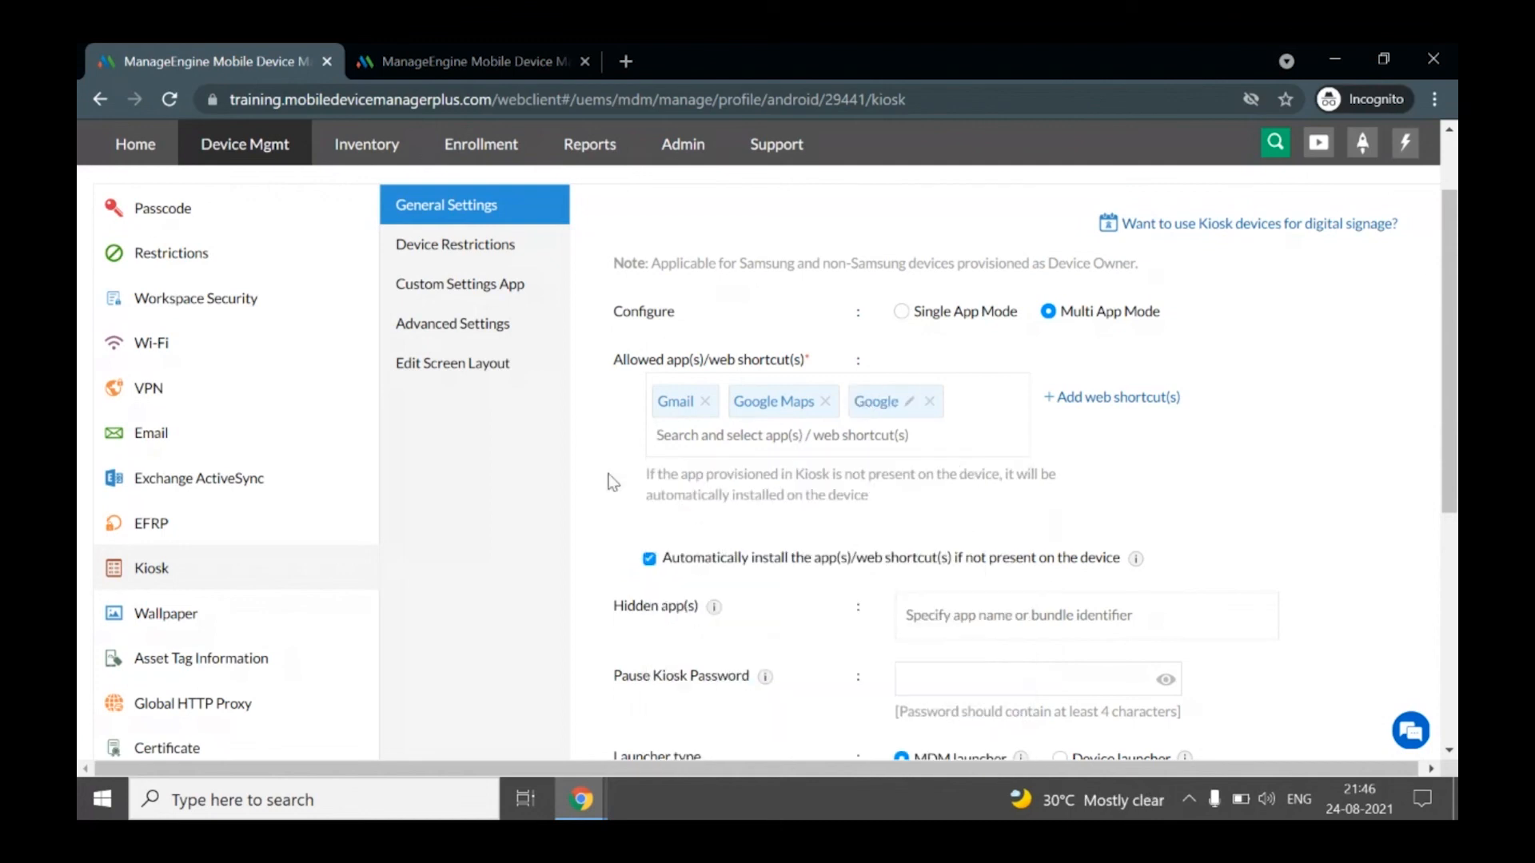
- Try the No option for showing the ME MDM app and set it back to Yes
scroll(673, 612, down, 4)
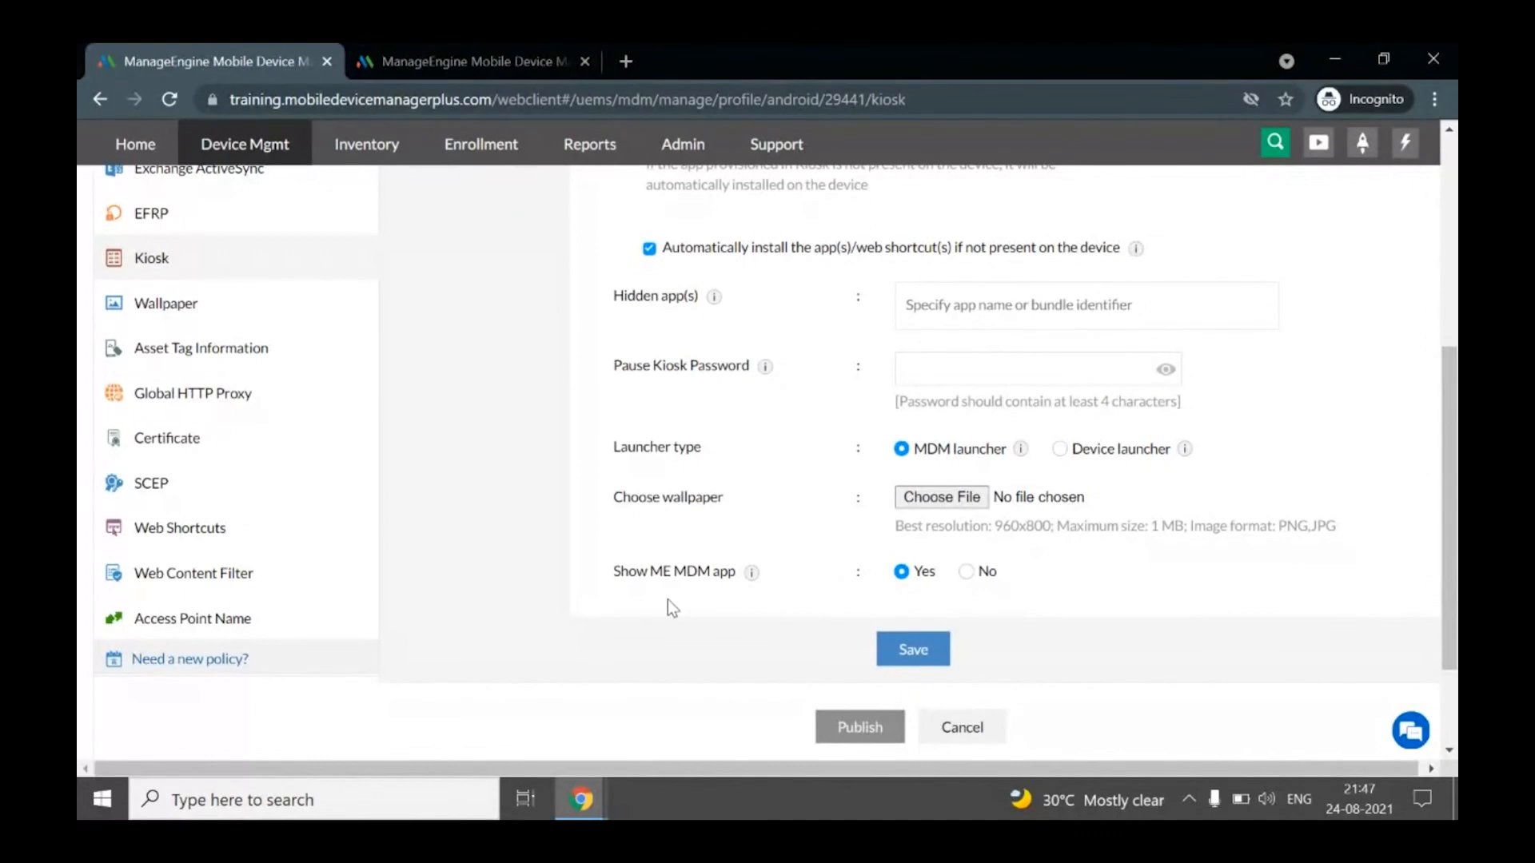
click(967, 574)
click(904, 572)
- In the kiosk's device restrictions, set the call volume control to 50% and restrict heads-up notifications and the status bar
scroll(905, 577, up, 6)
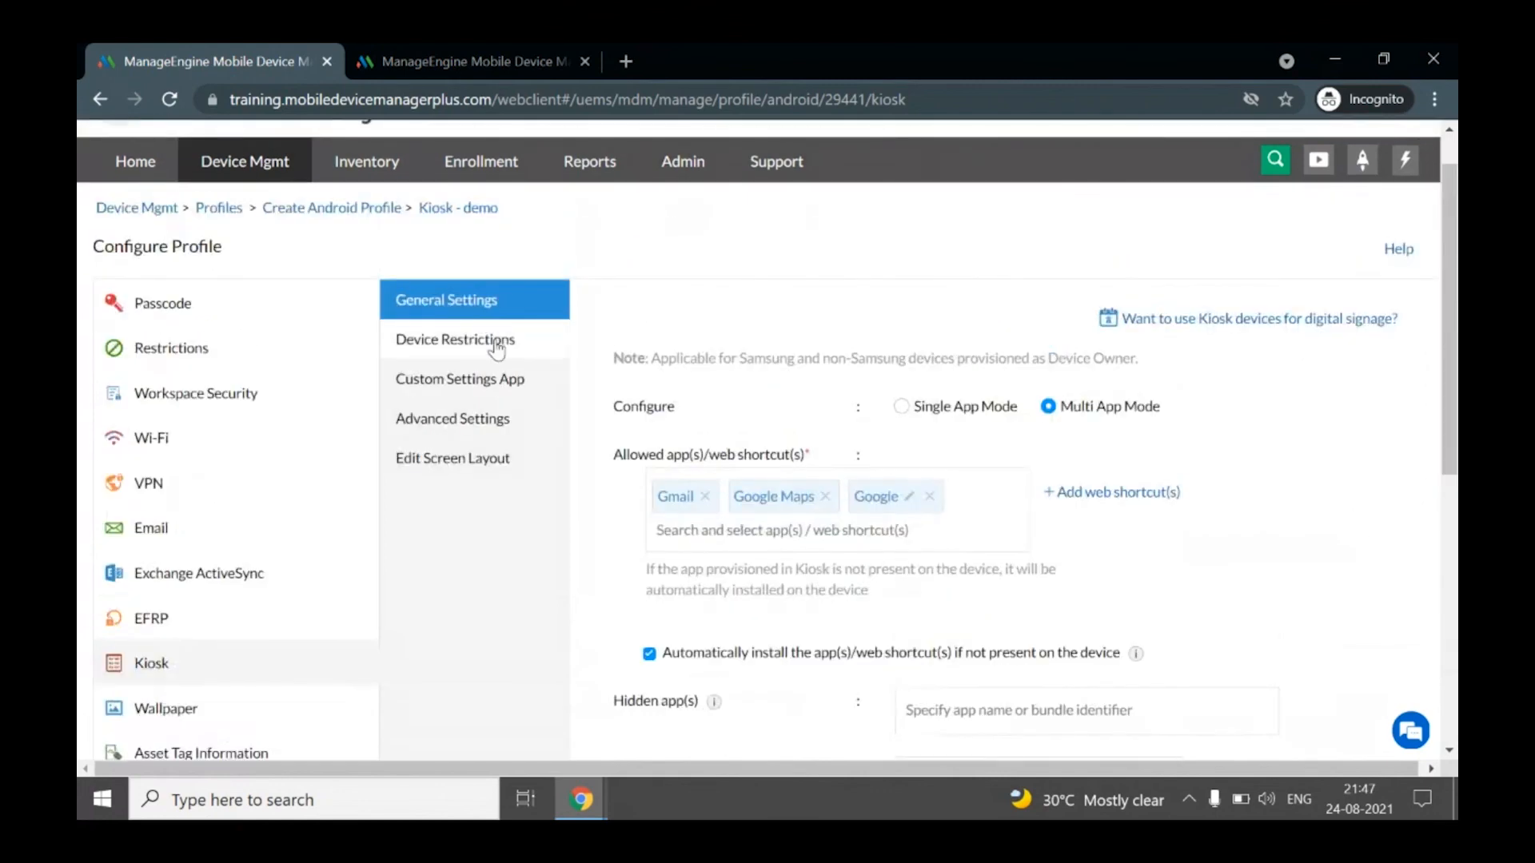
click(497, 349)
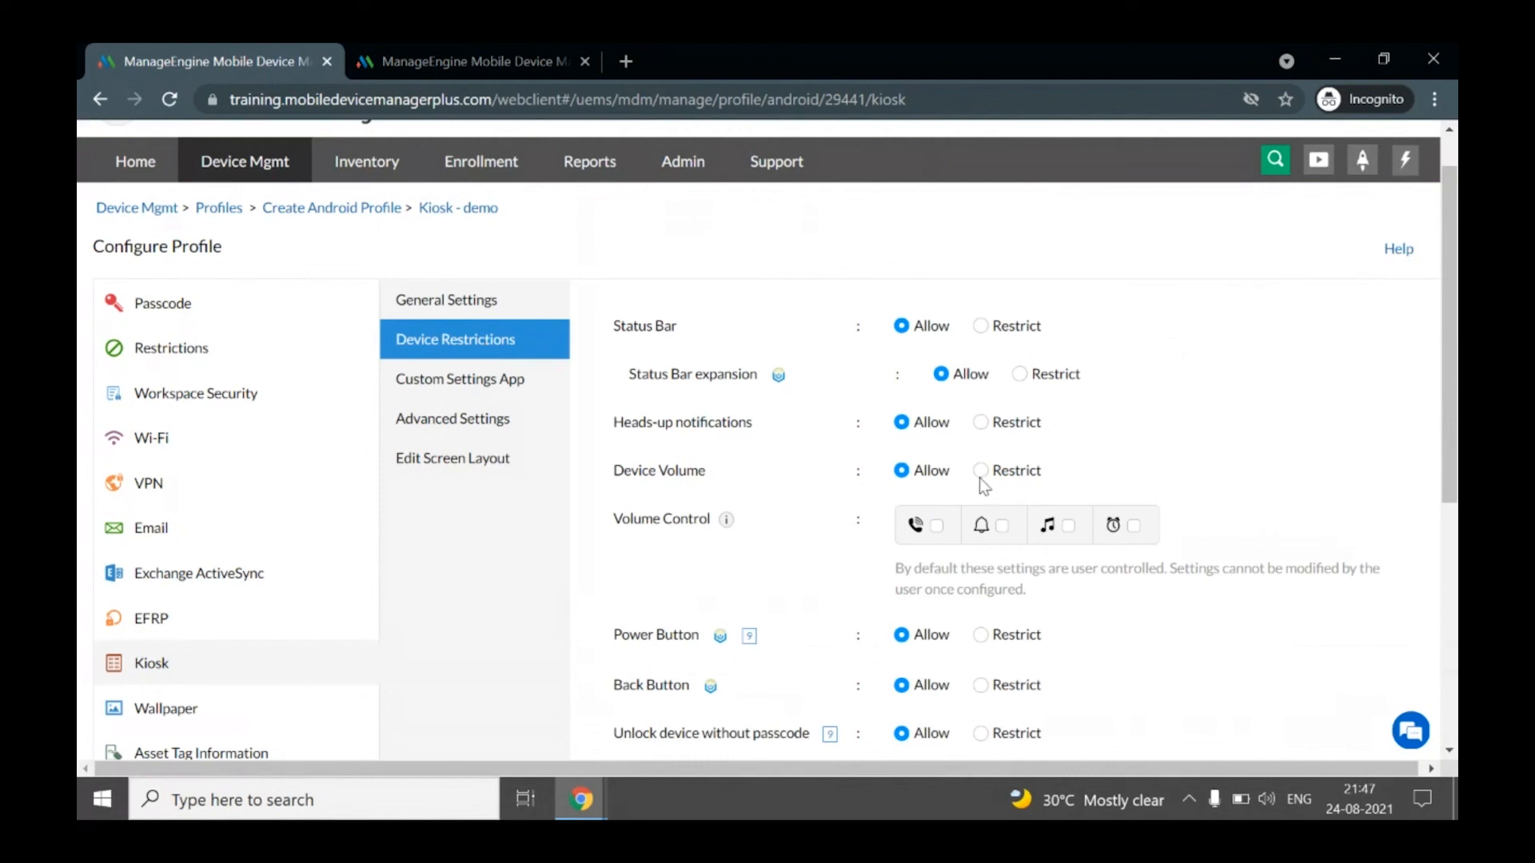
click(926, 525)
click(981, 423)
click(983, 327)
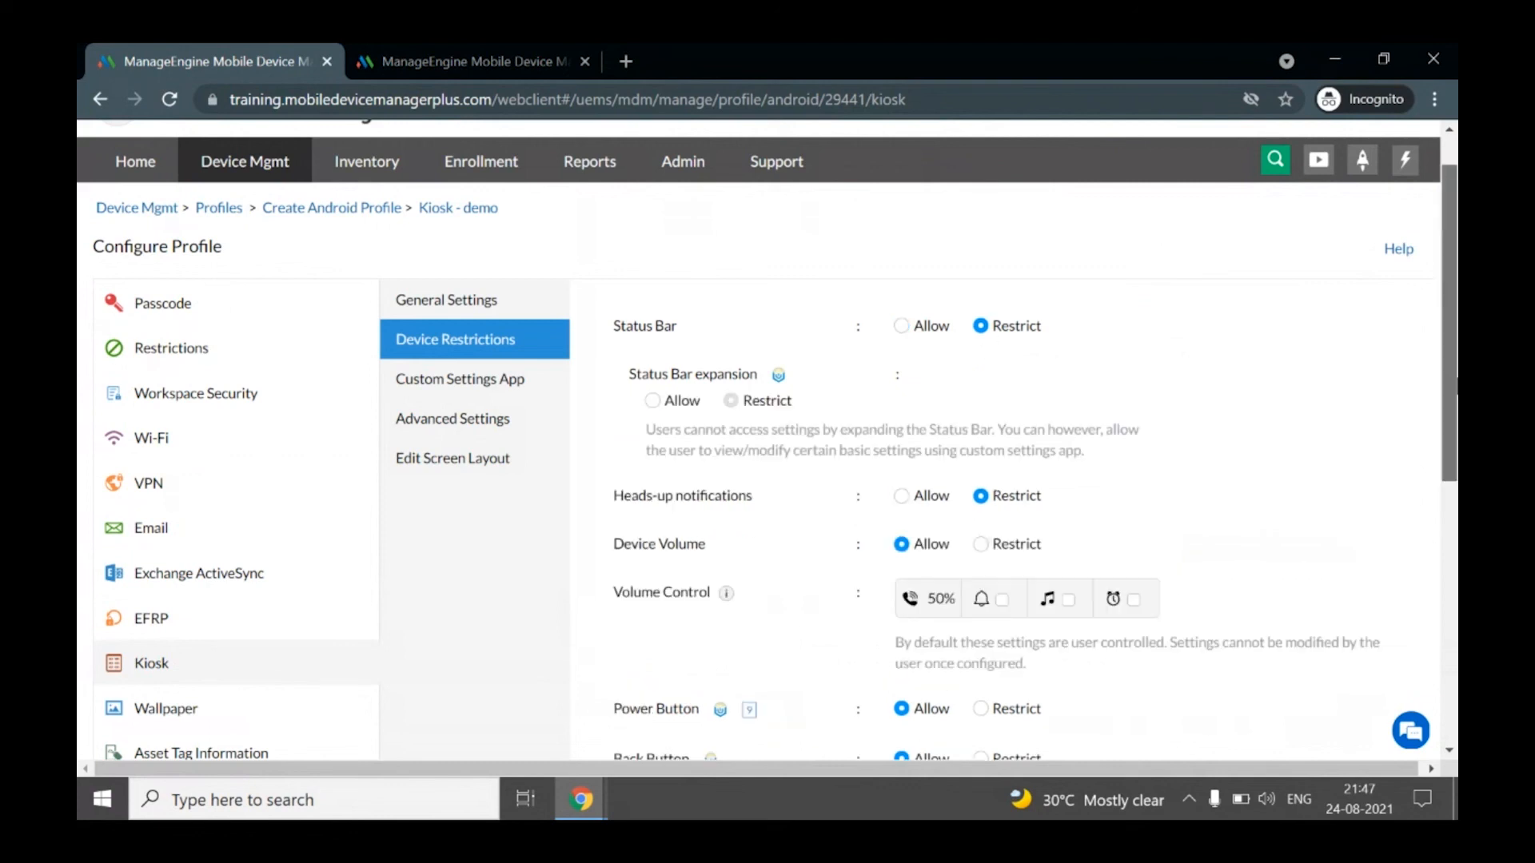
- Restrict the Task Manager and the Back Button in the kiosk's device restrictions
scroll(1090, 352, down, 3)
scroll(775, 462, down, 1)
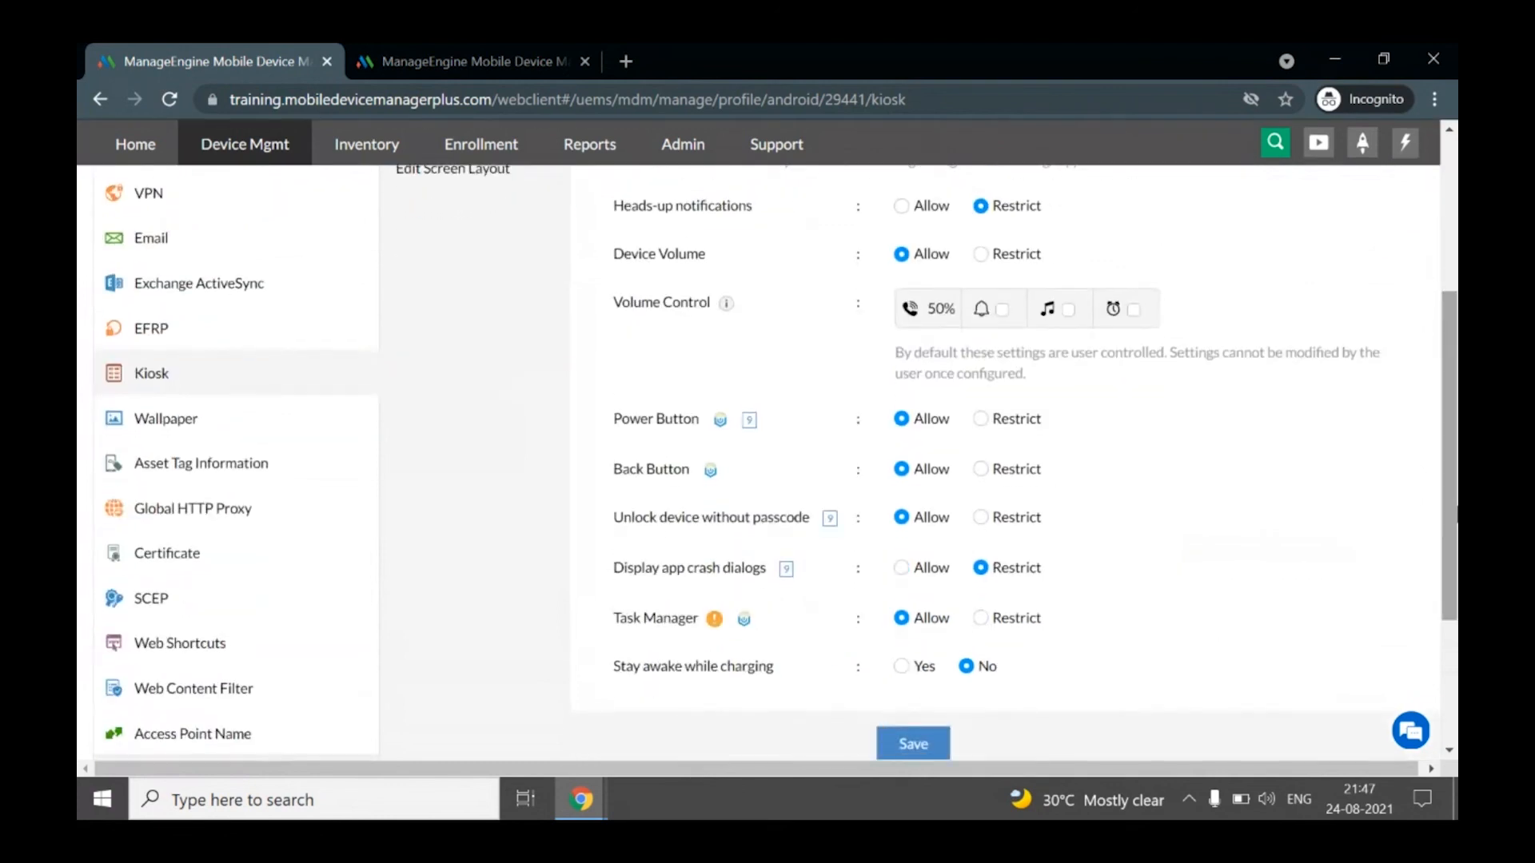
click(981, 619)
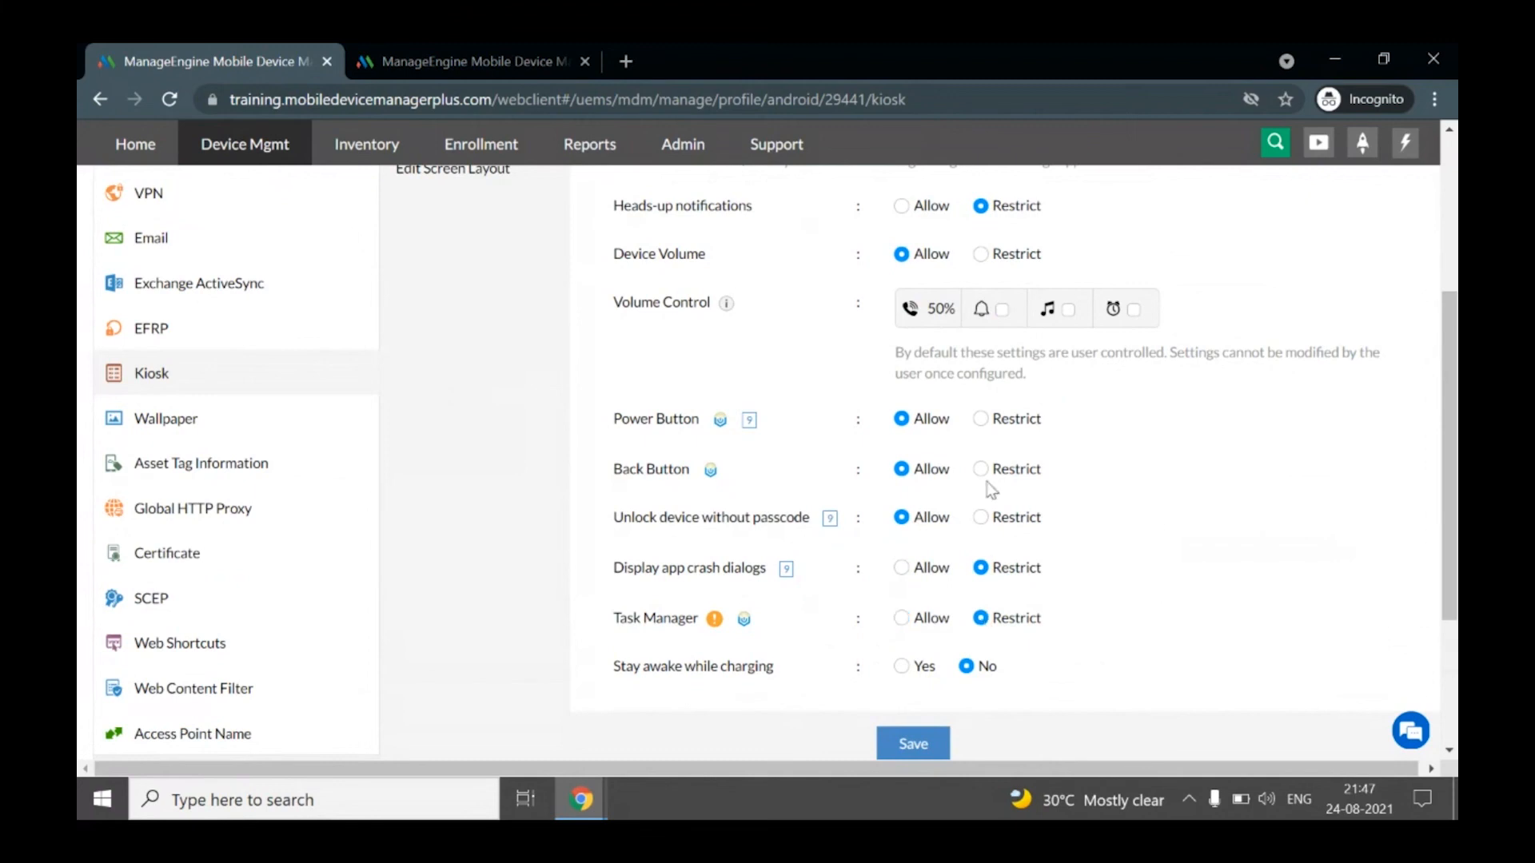
click(981, 470)
- Show the Custom Settings app in the kiosk and set Mobile Networks to Yes
drag(1454, 476, 1454, 352)
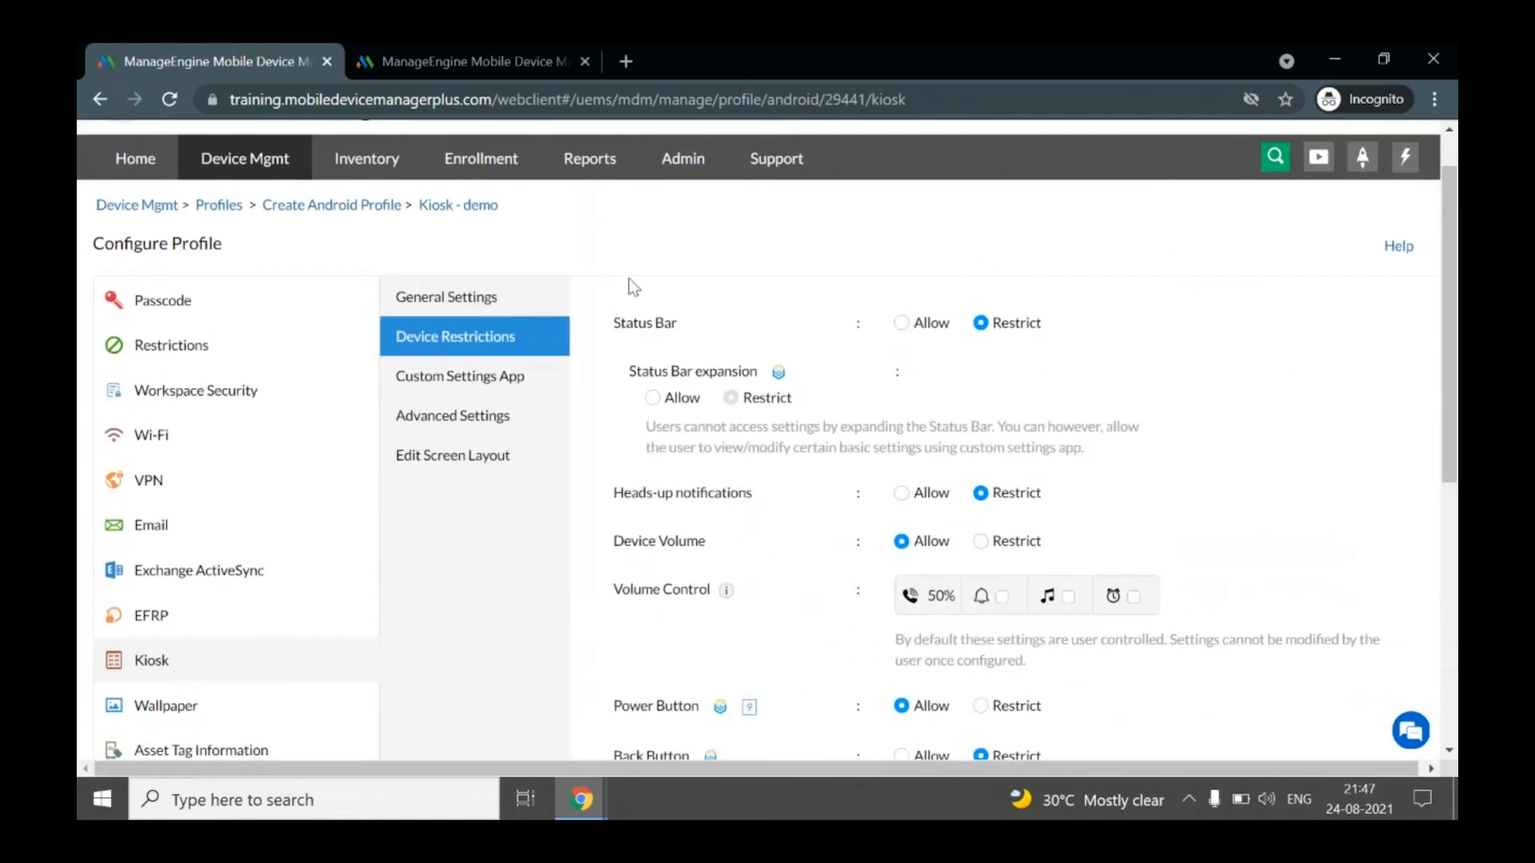
click(489, 377)
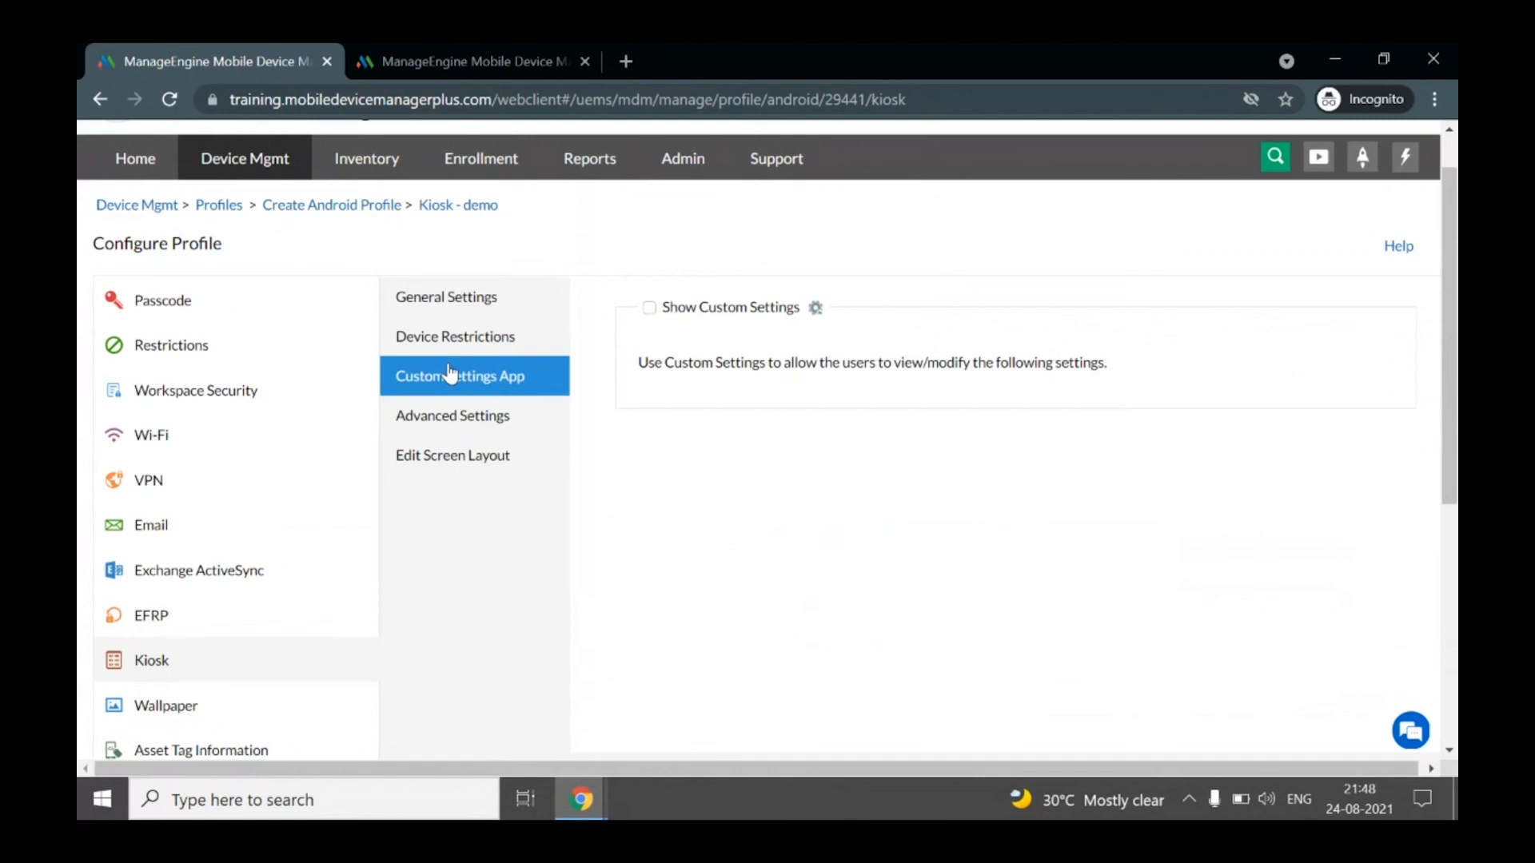
click(649, 309)
scroll(753, 260, down, 2)
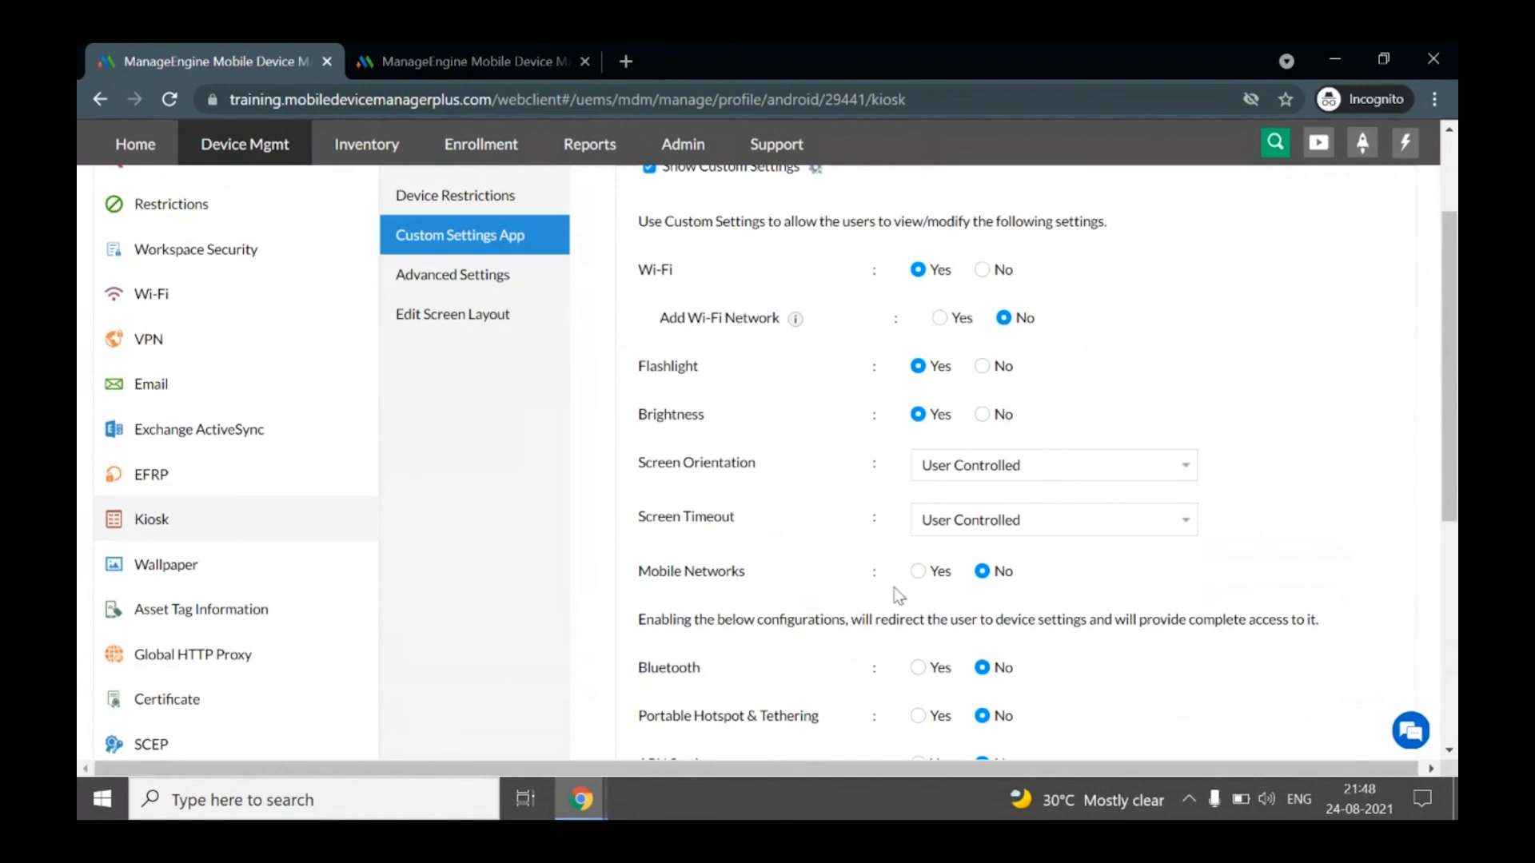
click(916, 573)
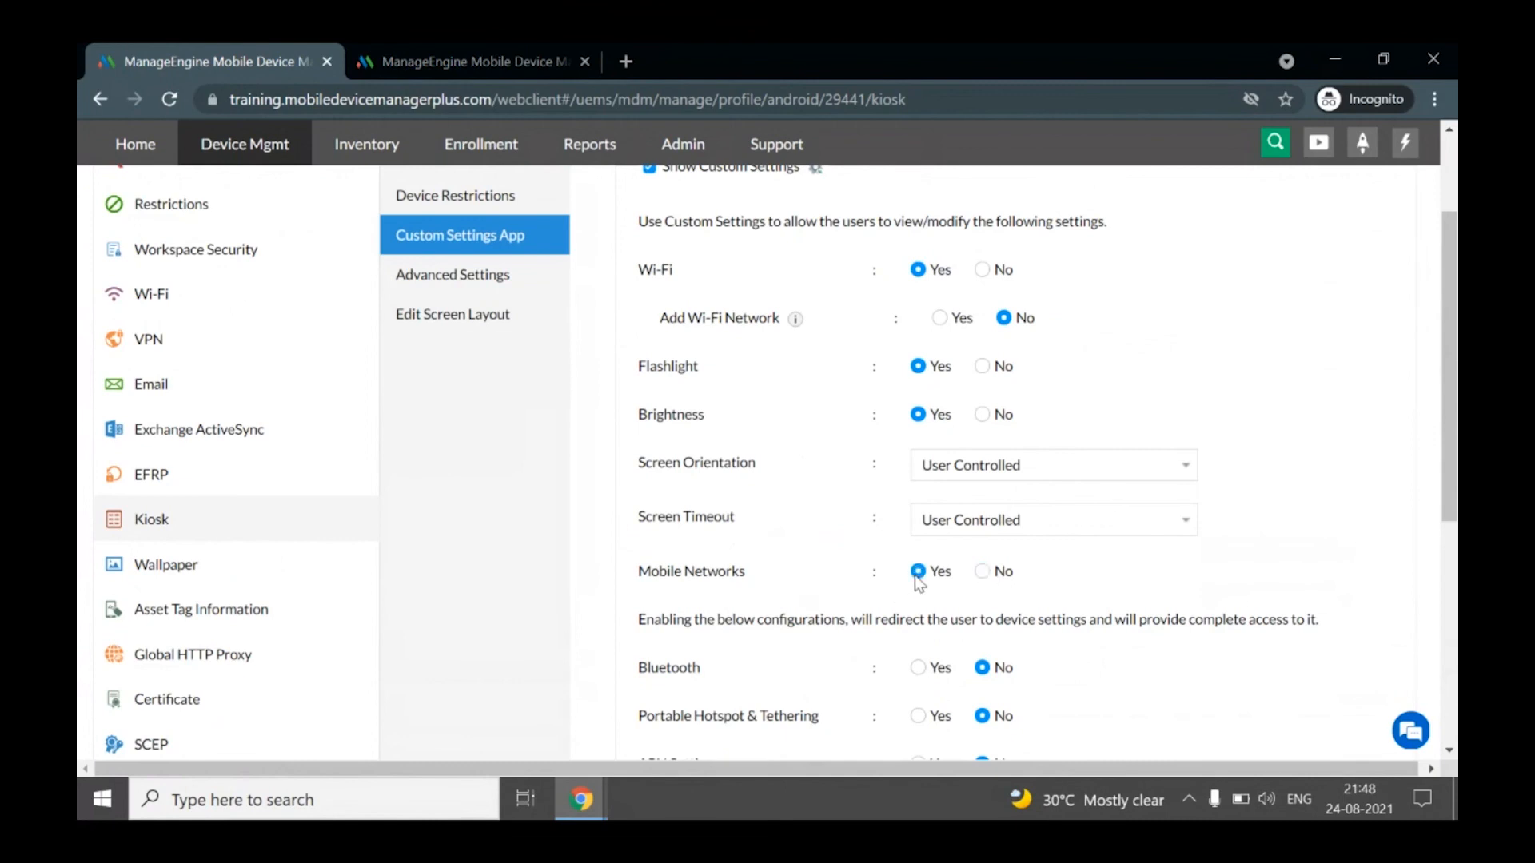
- Configure the kiosk's home screen layout by moving the ManageEngine MDM app, the Google web shortcut and Google Maps into the dock
click(504, 324)
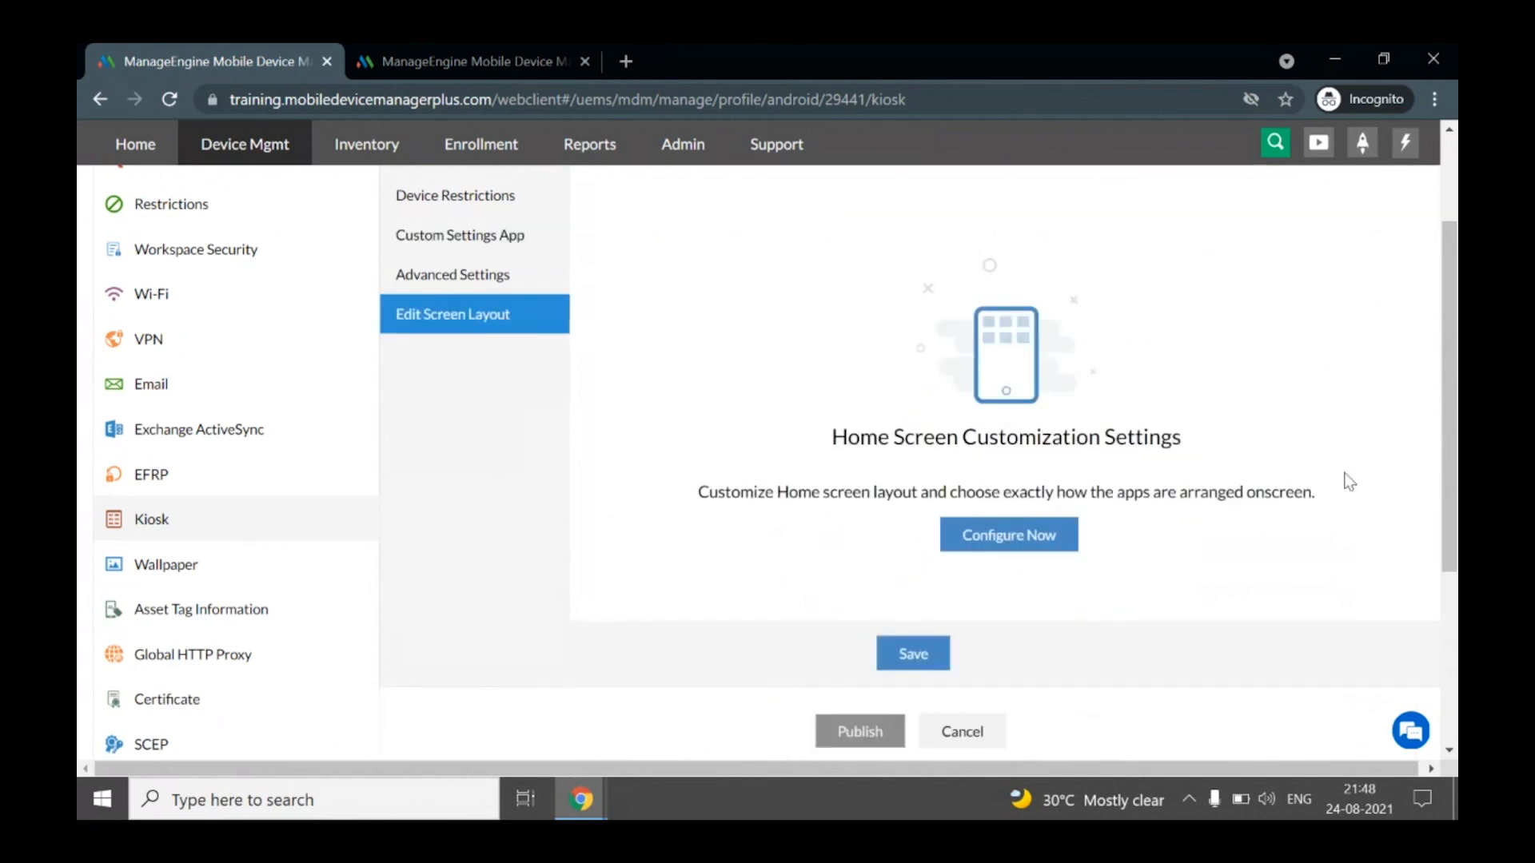
scroll(1453, 416, up, 2)
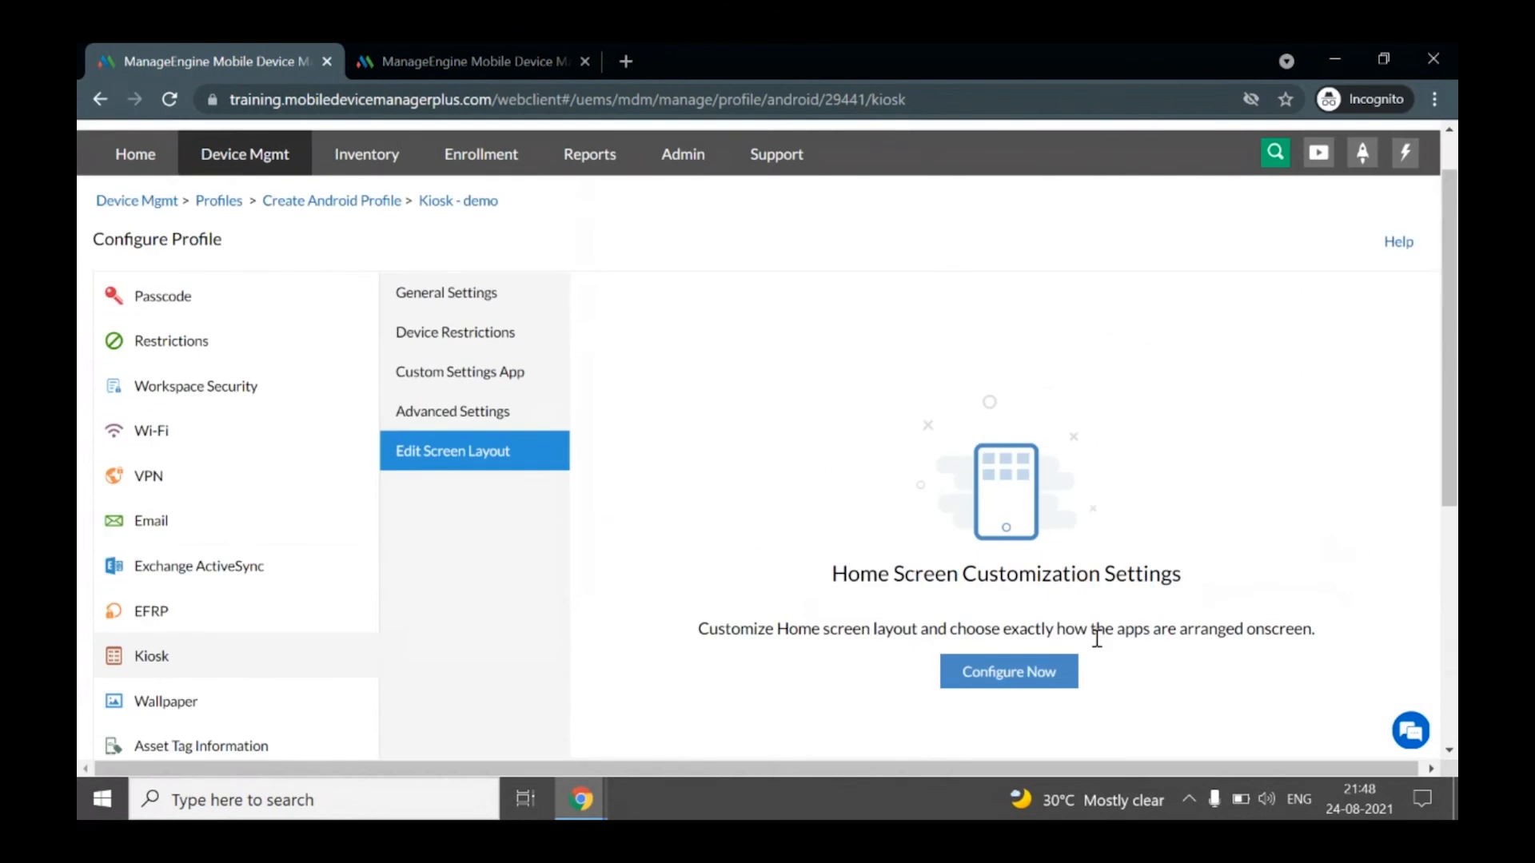
click(1035, 674)
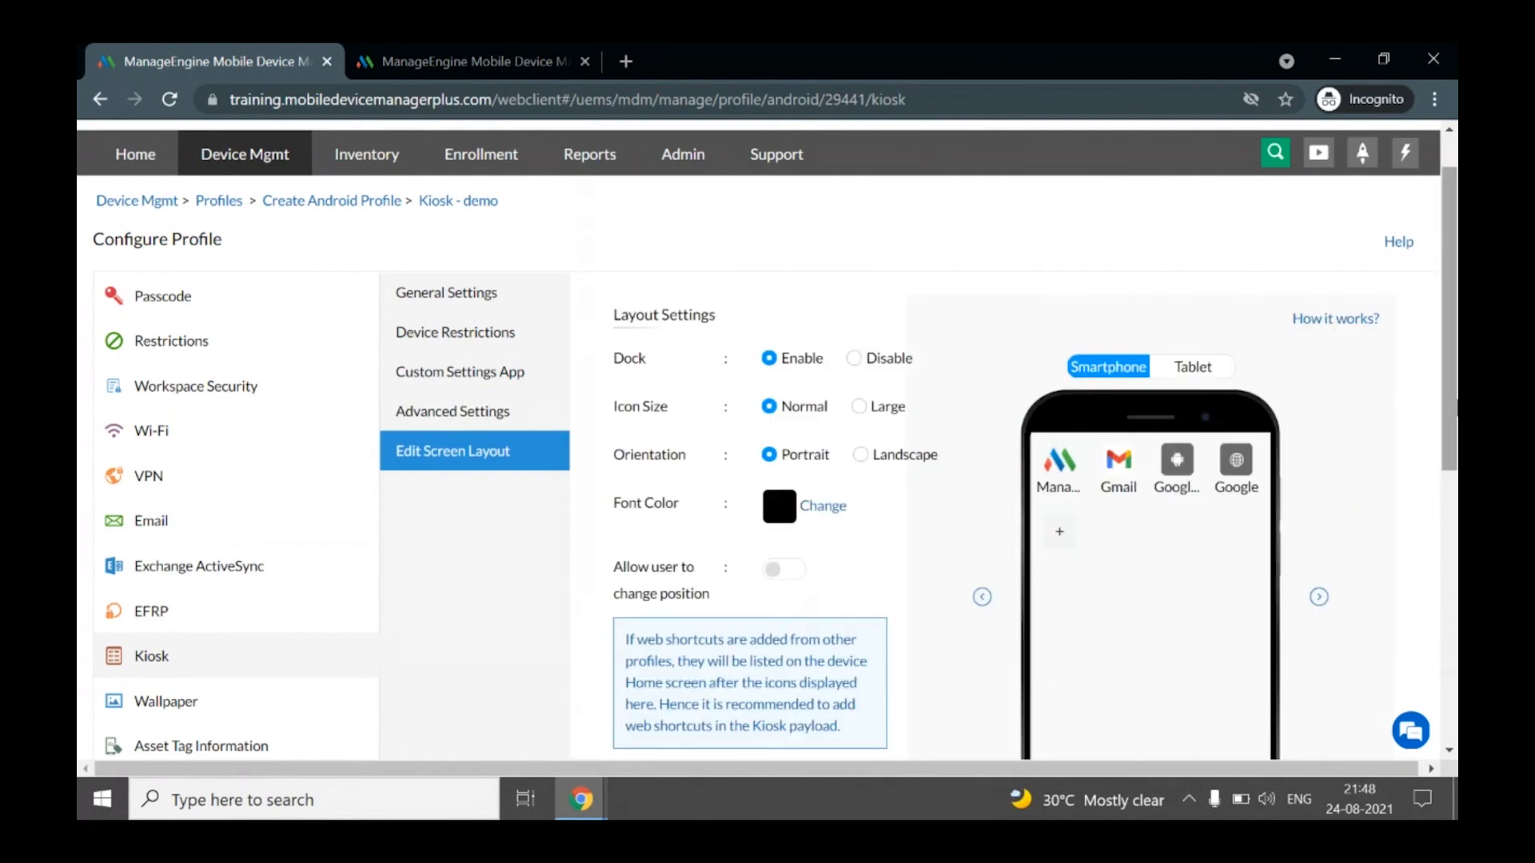
scroll(1056, 264, down, 2)
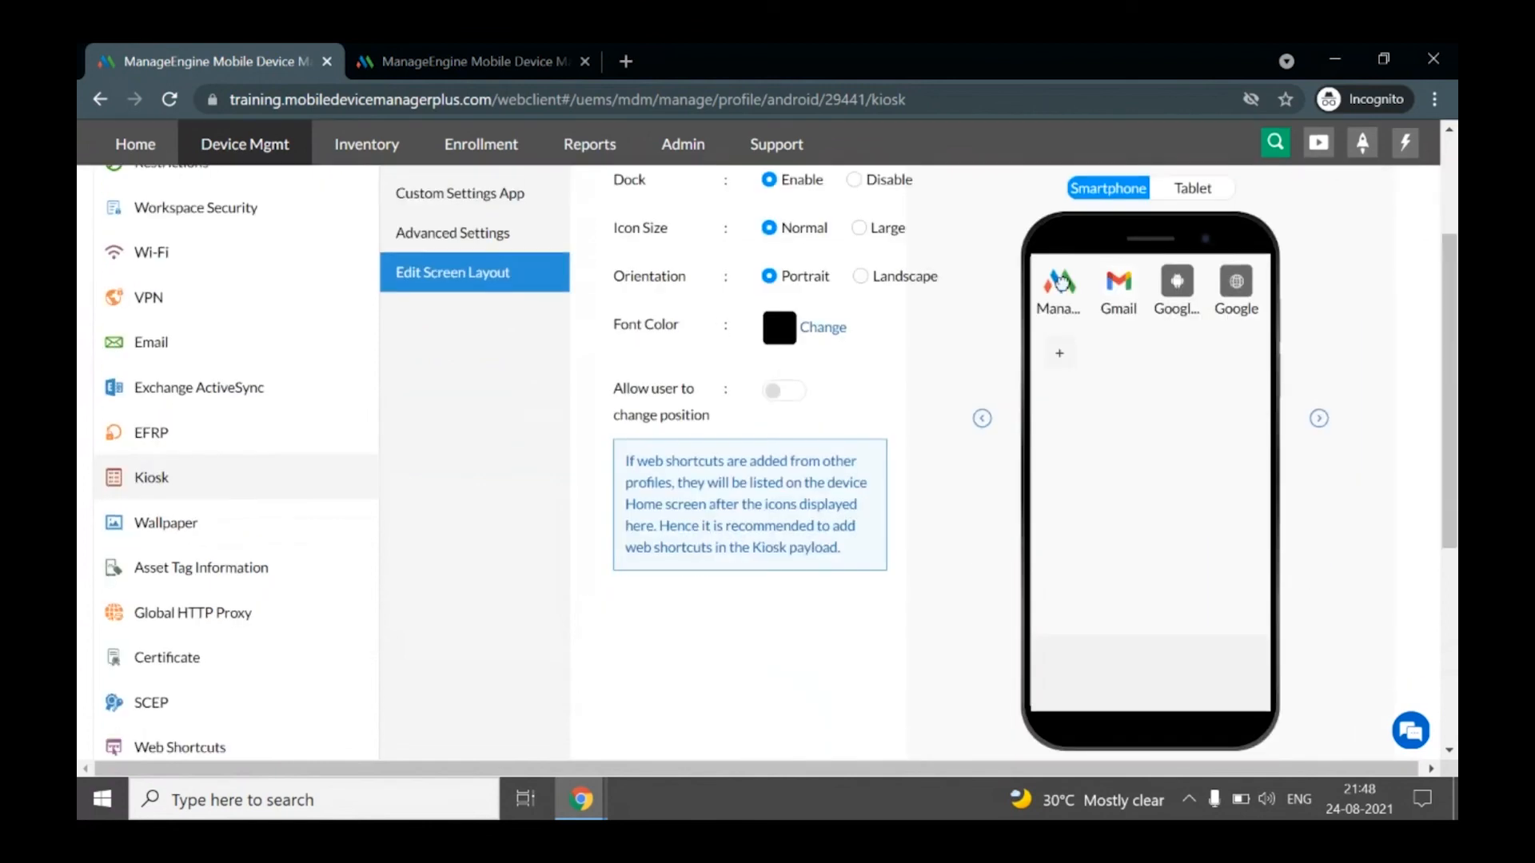
drag(1056, 264, 1059, 667)
drag(1189, 270, 1121, 668)
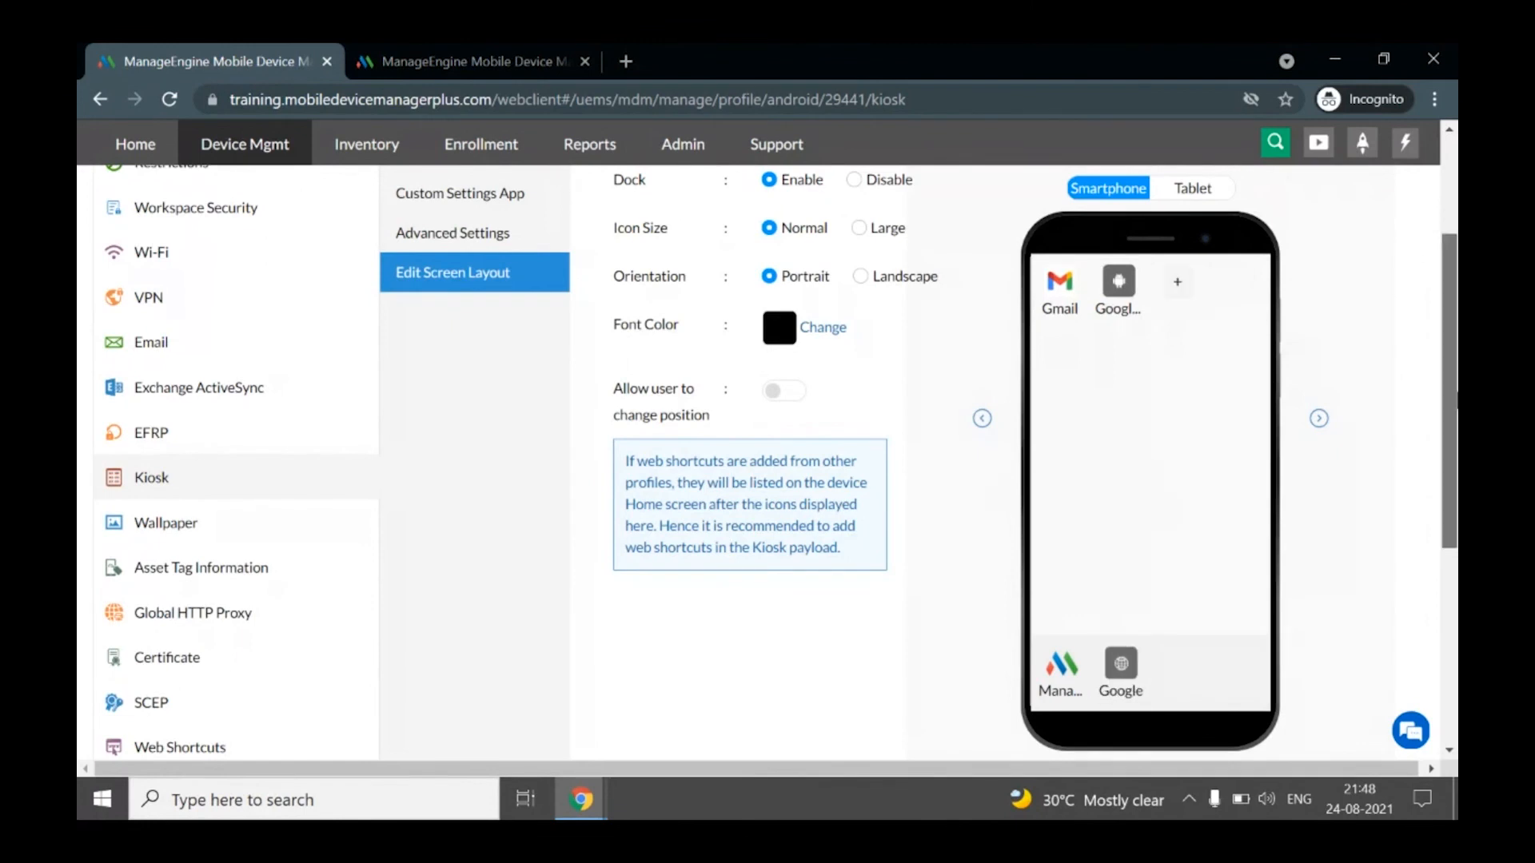
scroll(1449, 400, up, 1)
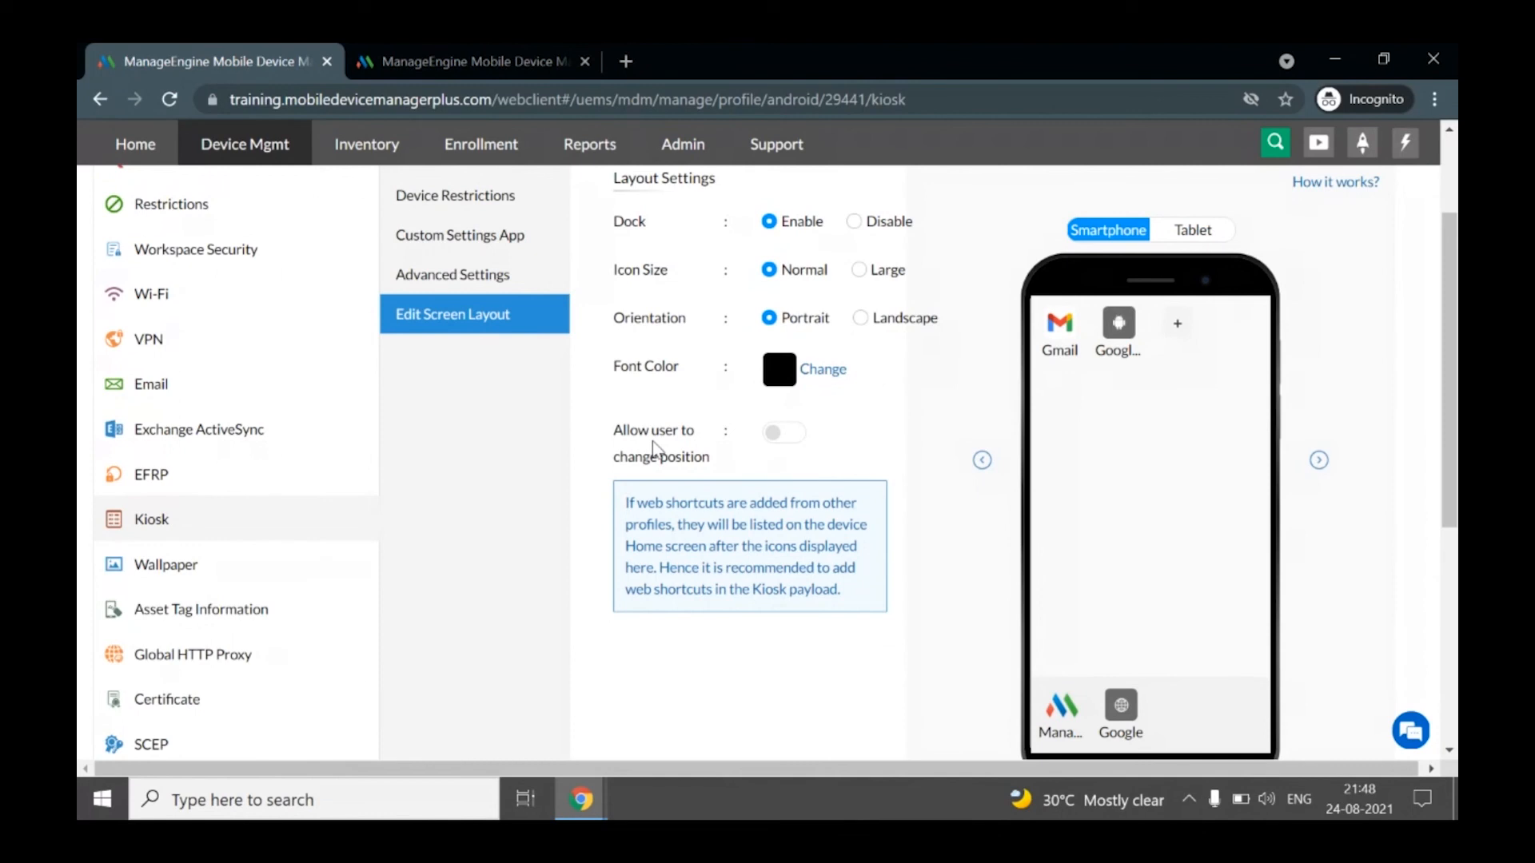
drag(1120, 324, 1207, 684)
- Save the kiosk configuration and publish the profile
scroll(1119, 600, down, 3)
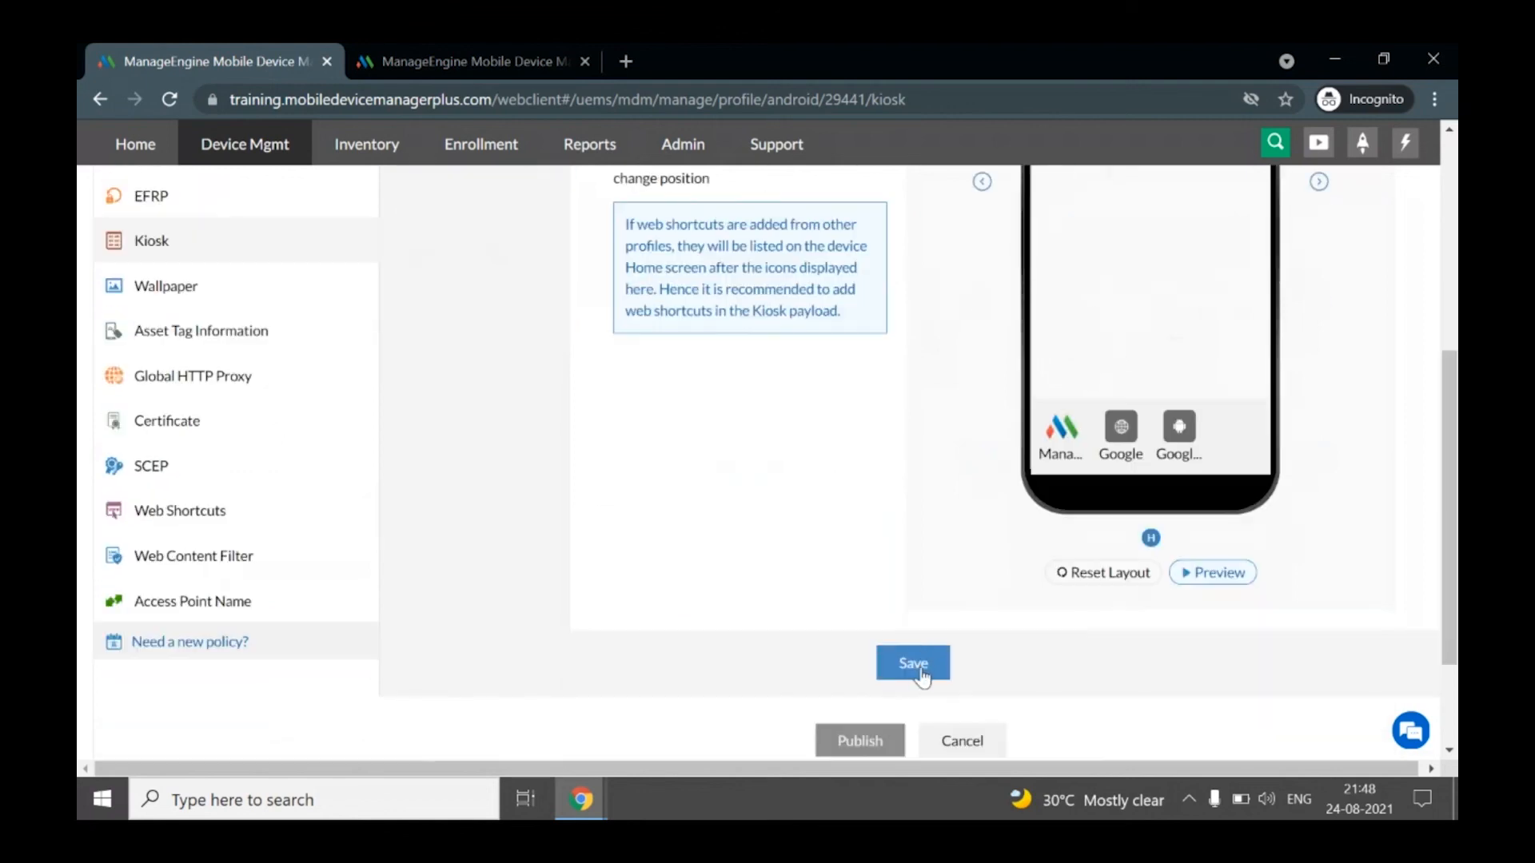
click(913, 664)
scroll(839, 712, down, 2)
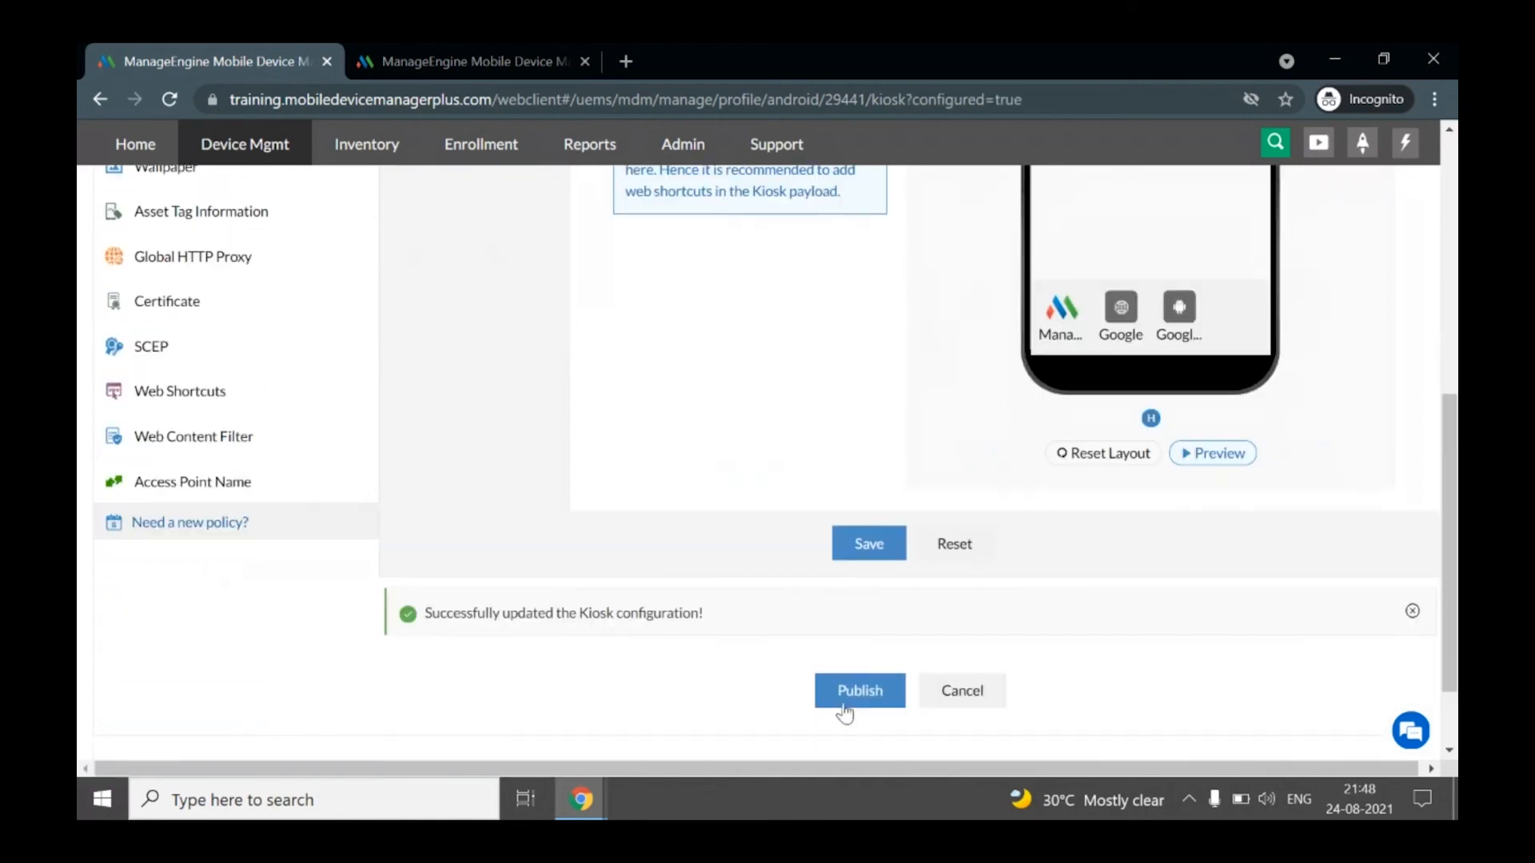
click(843, 705)
drag(1448, 534, 1445, 268)
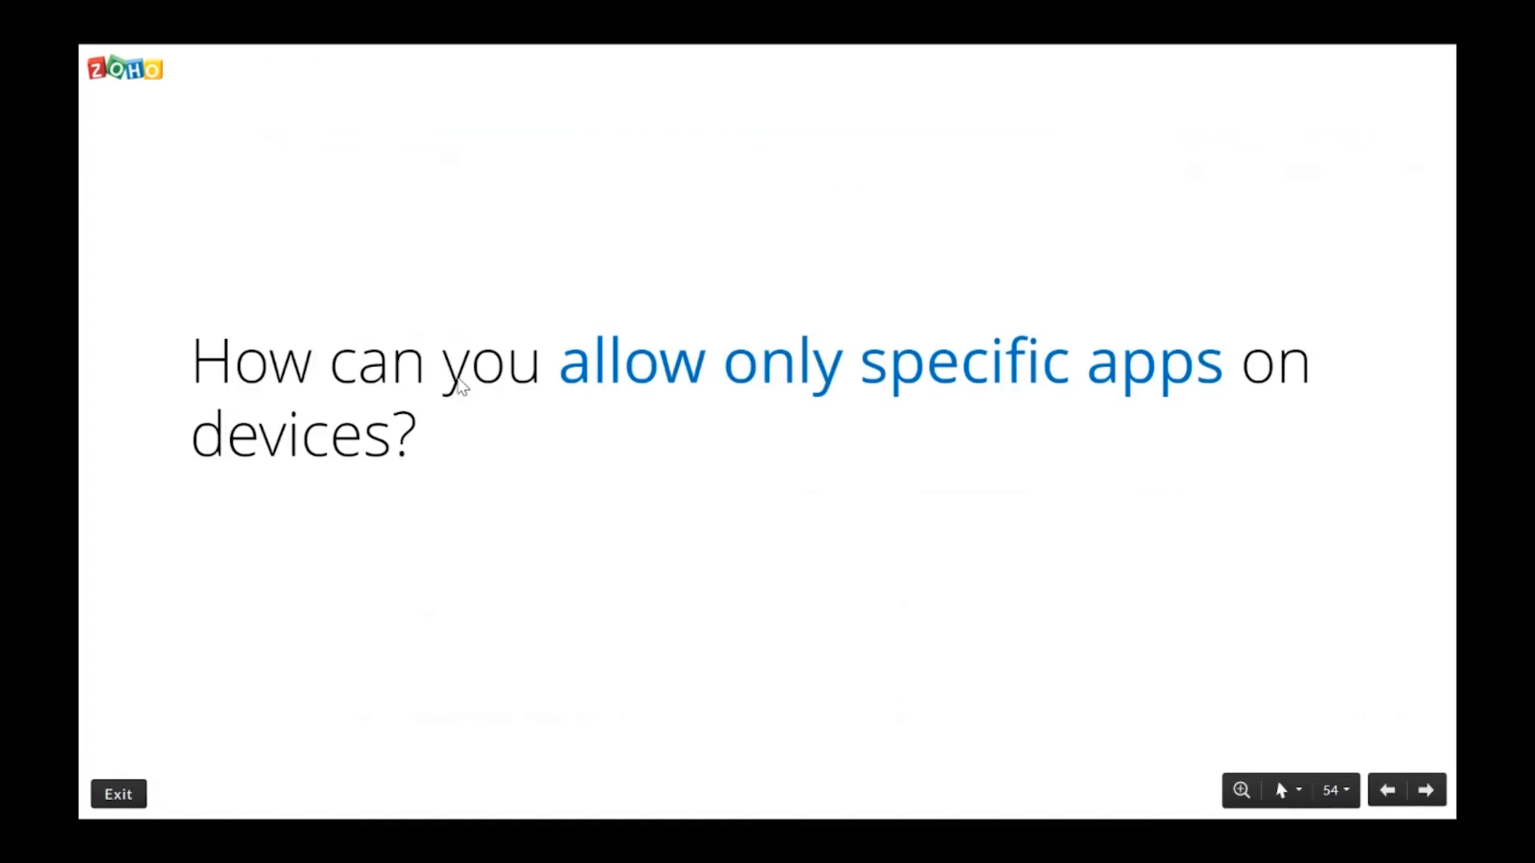
key(Right)
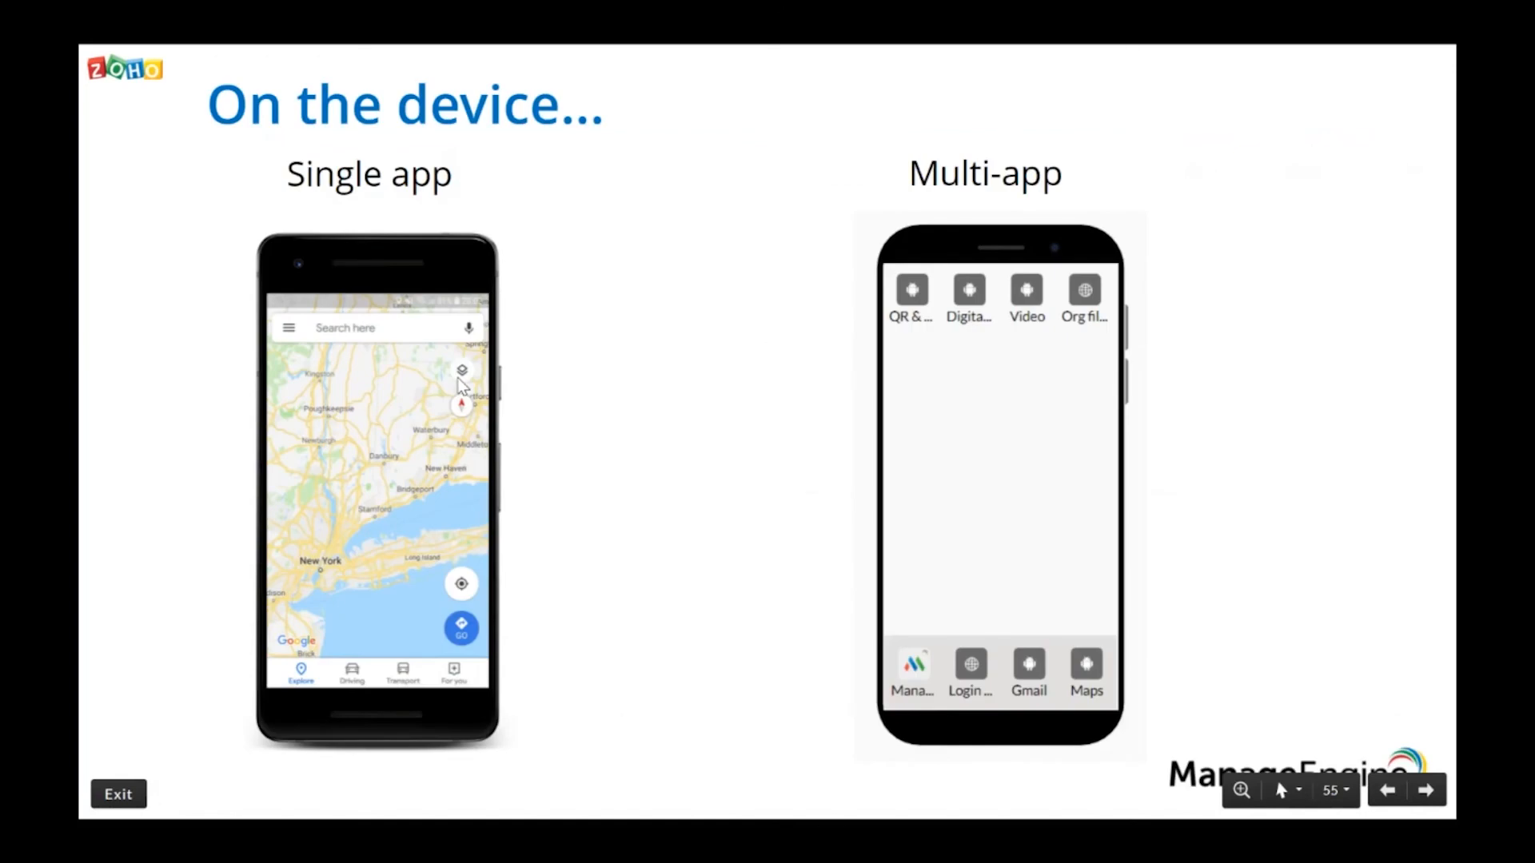
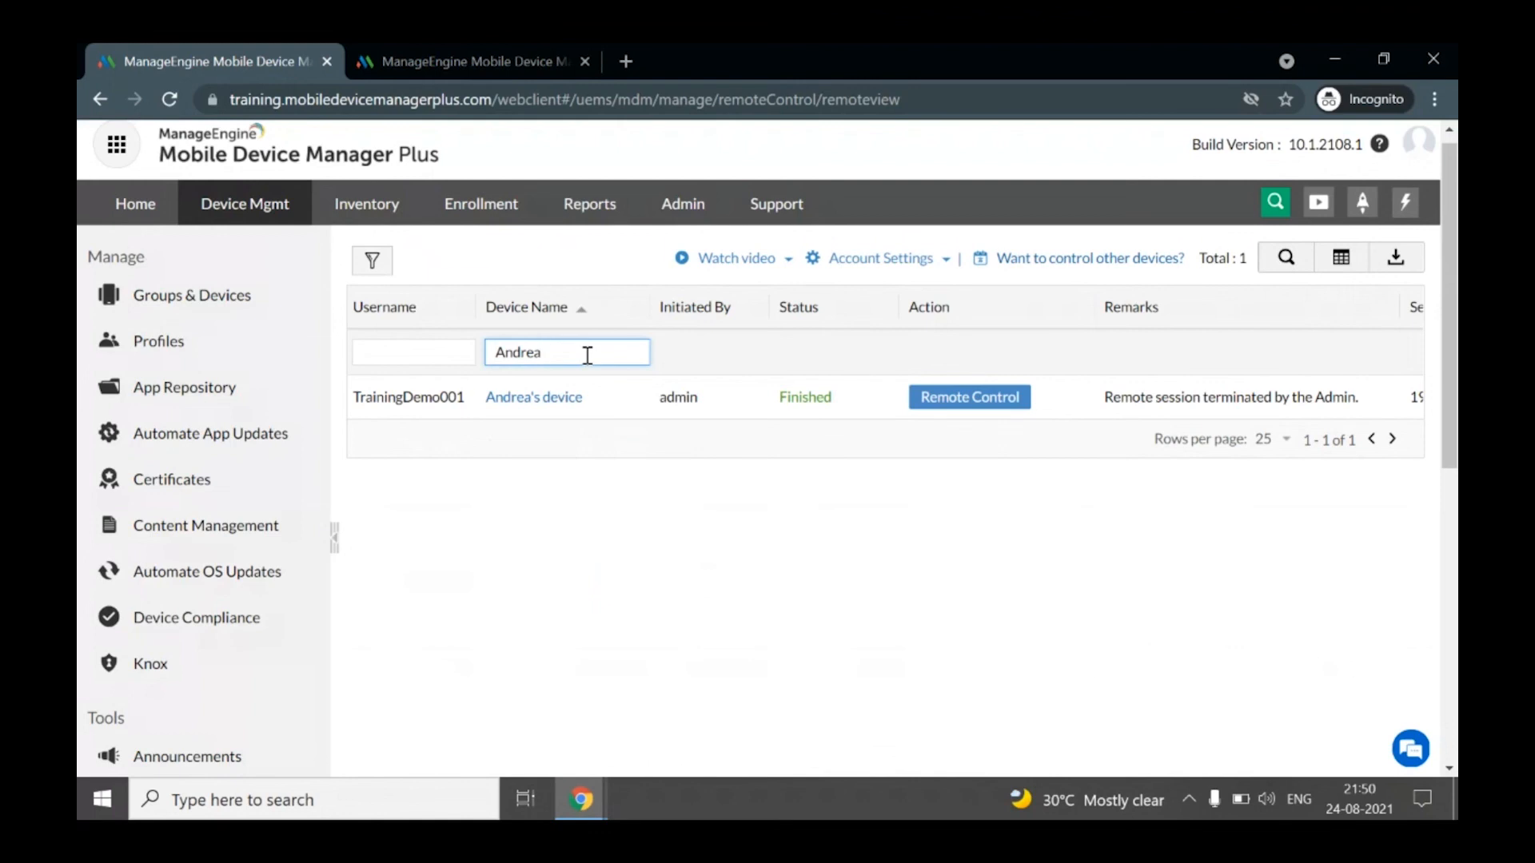
- Start a remote control session on the filtered device and expand the session's chat pane
click(970, 402)
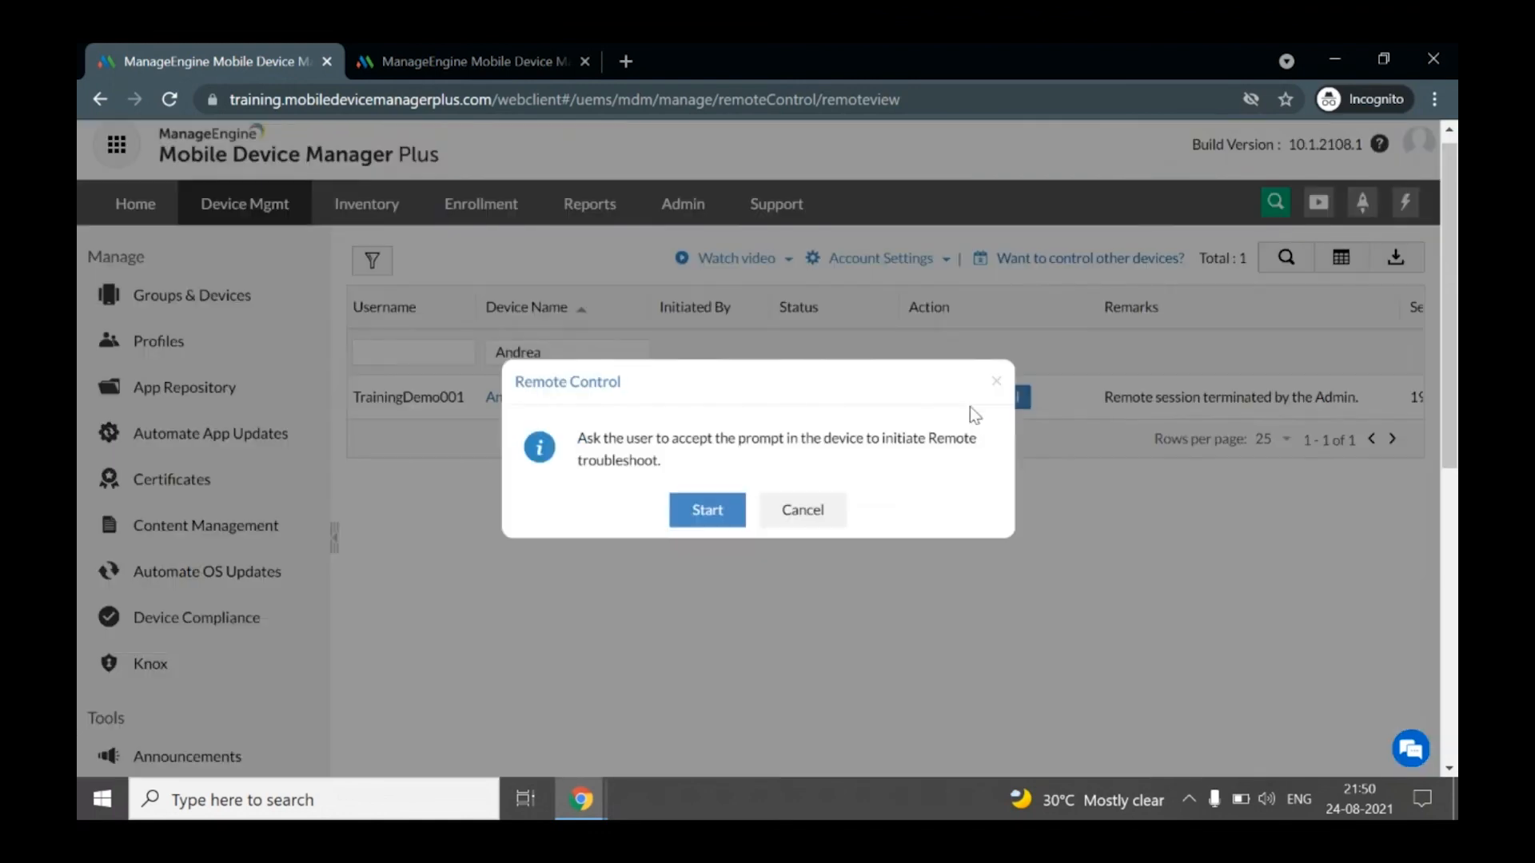
click(731, 515)
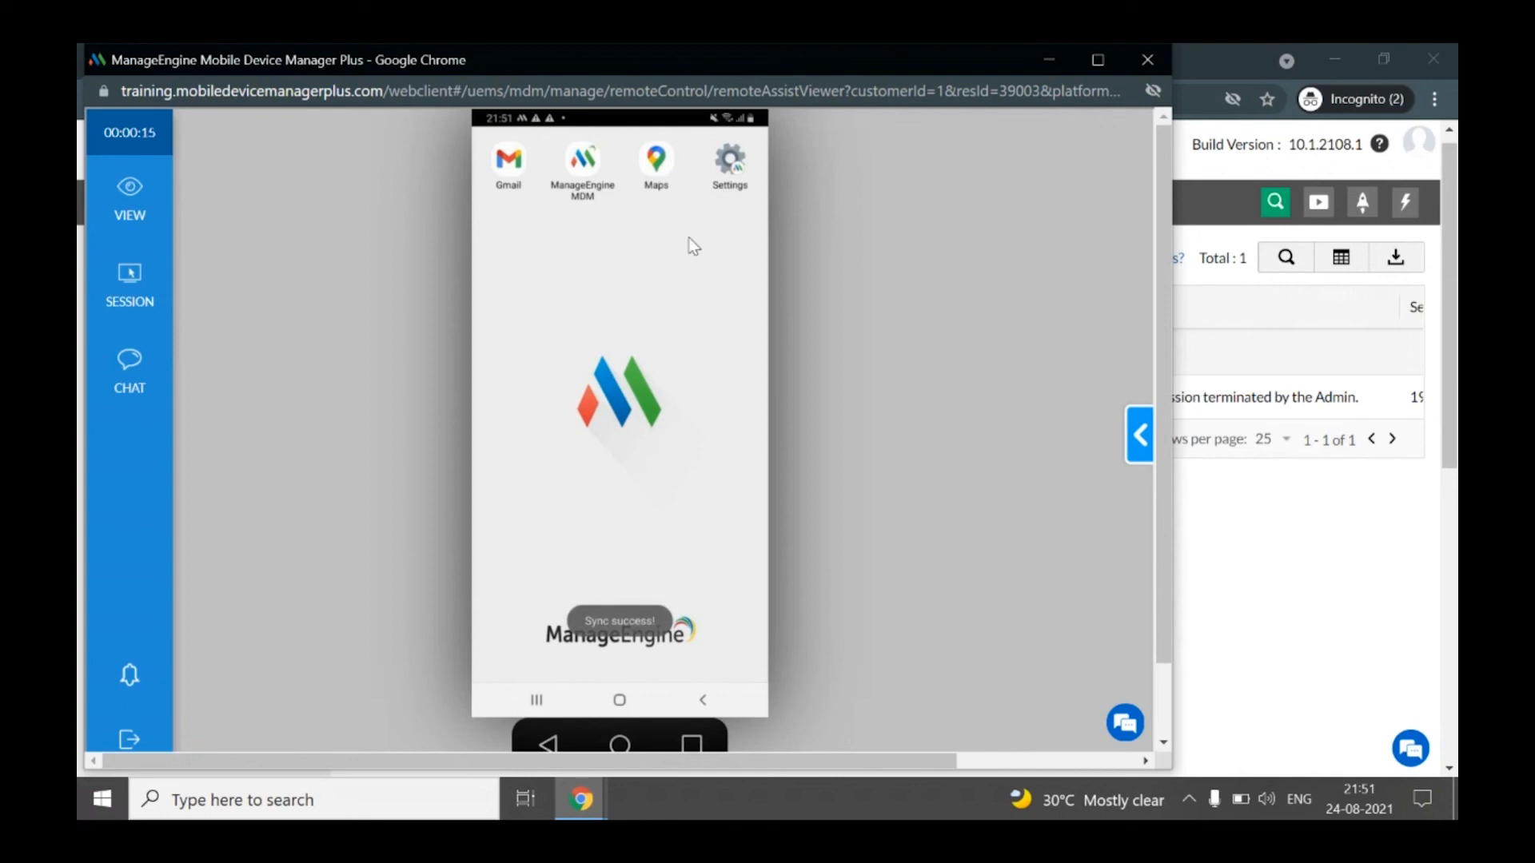
click(1140, 435)
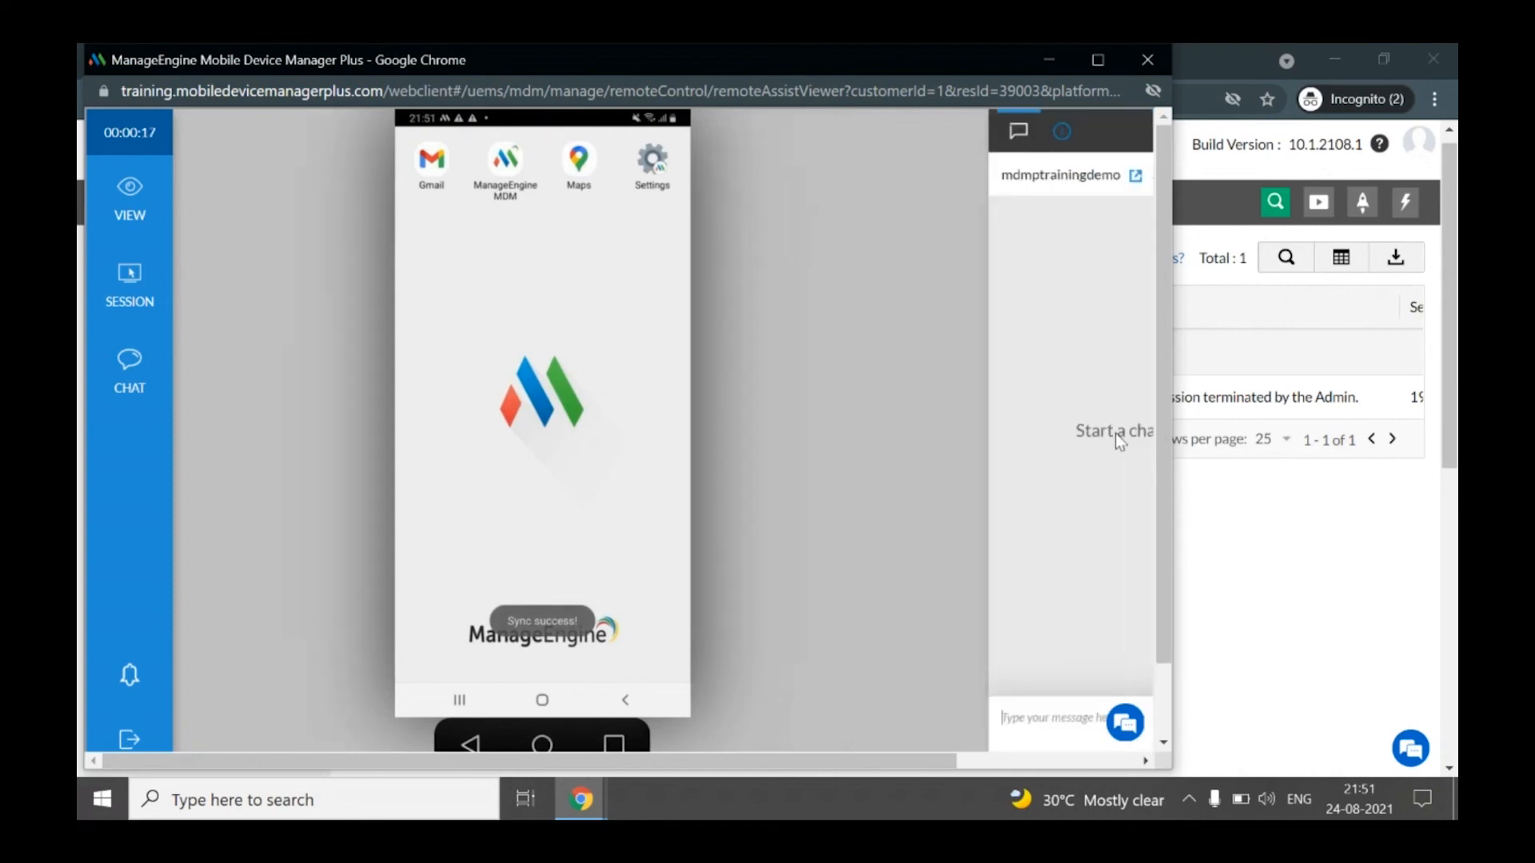
- Pause kiosk mode on the device by sending the chat command /EXIT-KIOSK
click(962, 725)
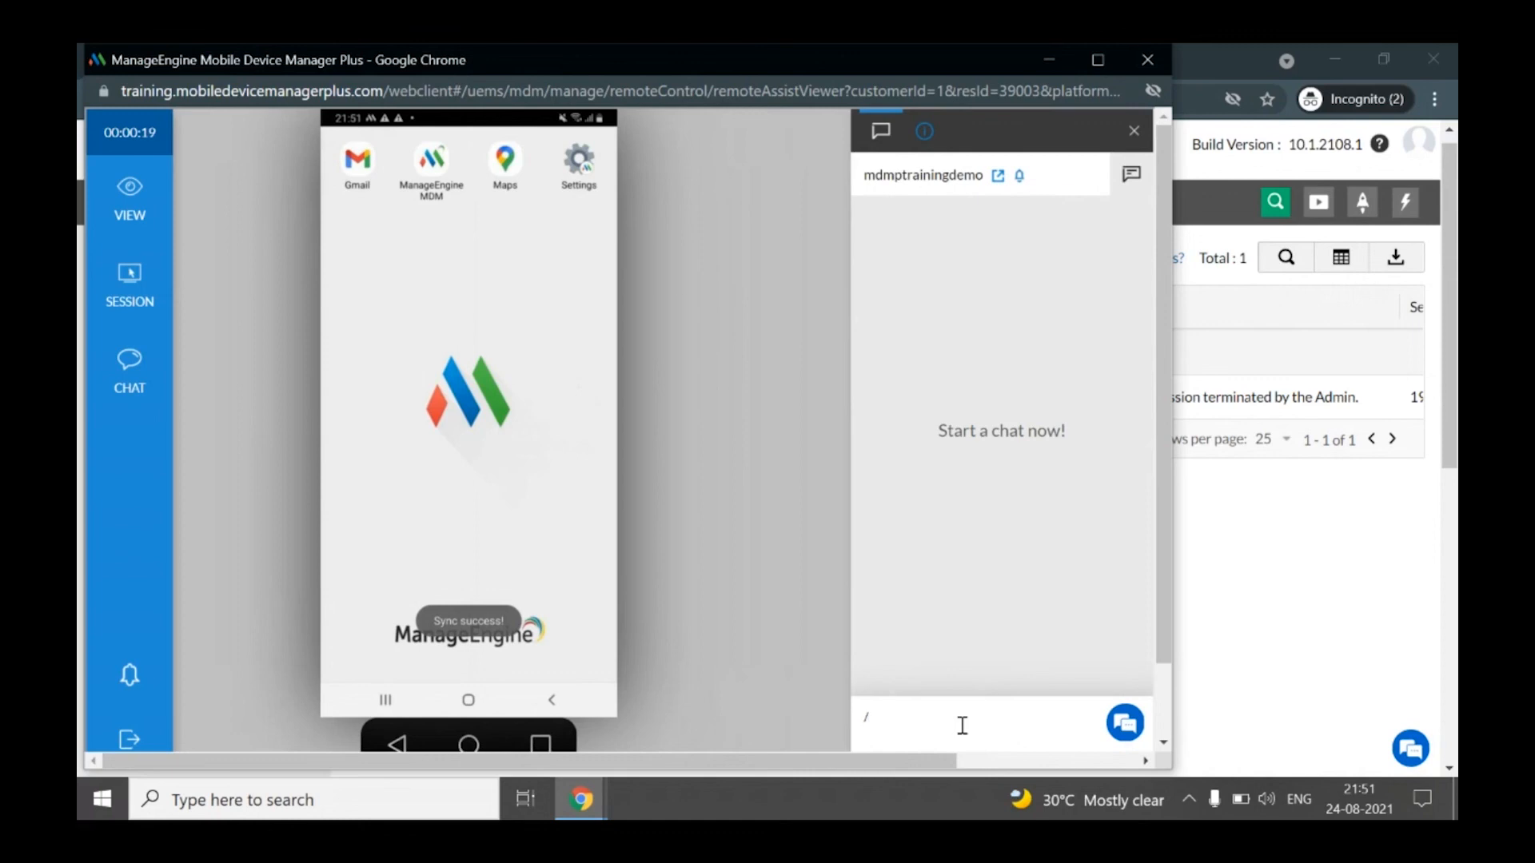
text(/EXI)
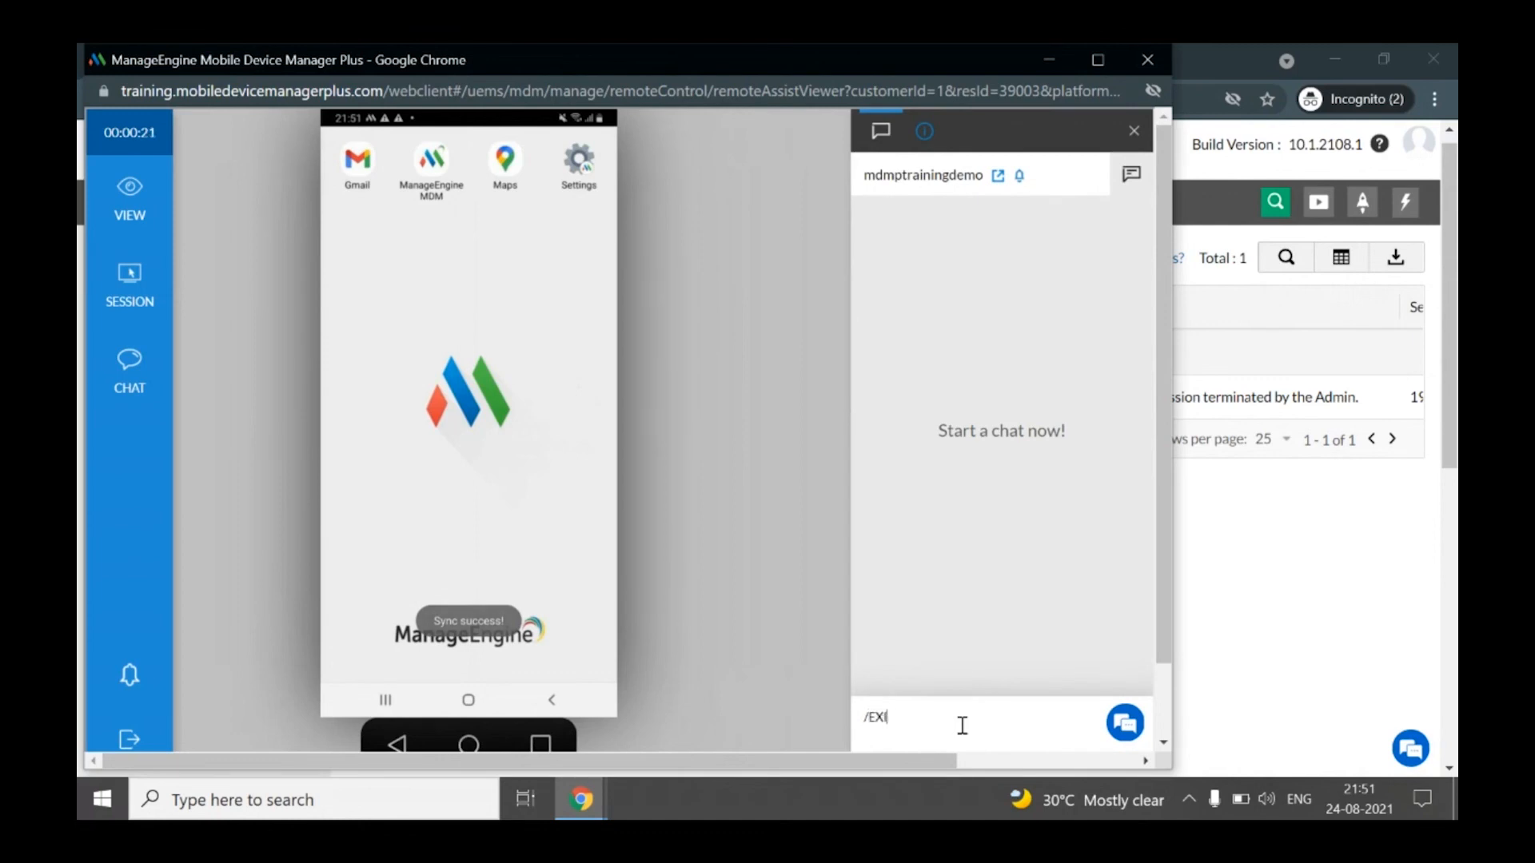
text(T-KIOSK)
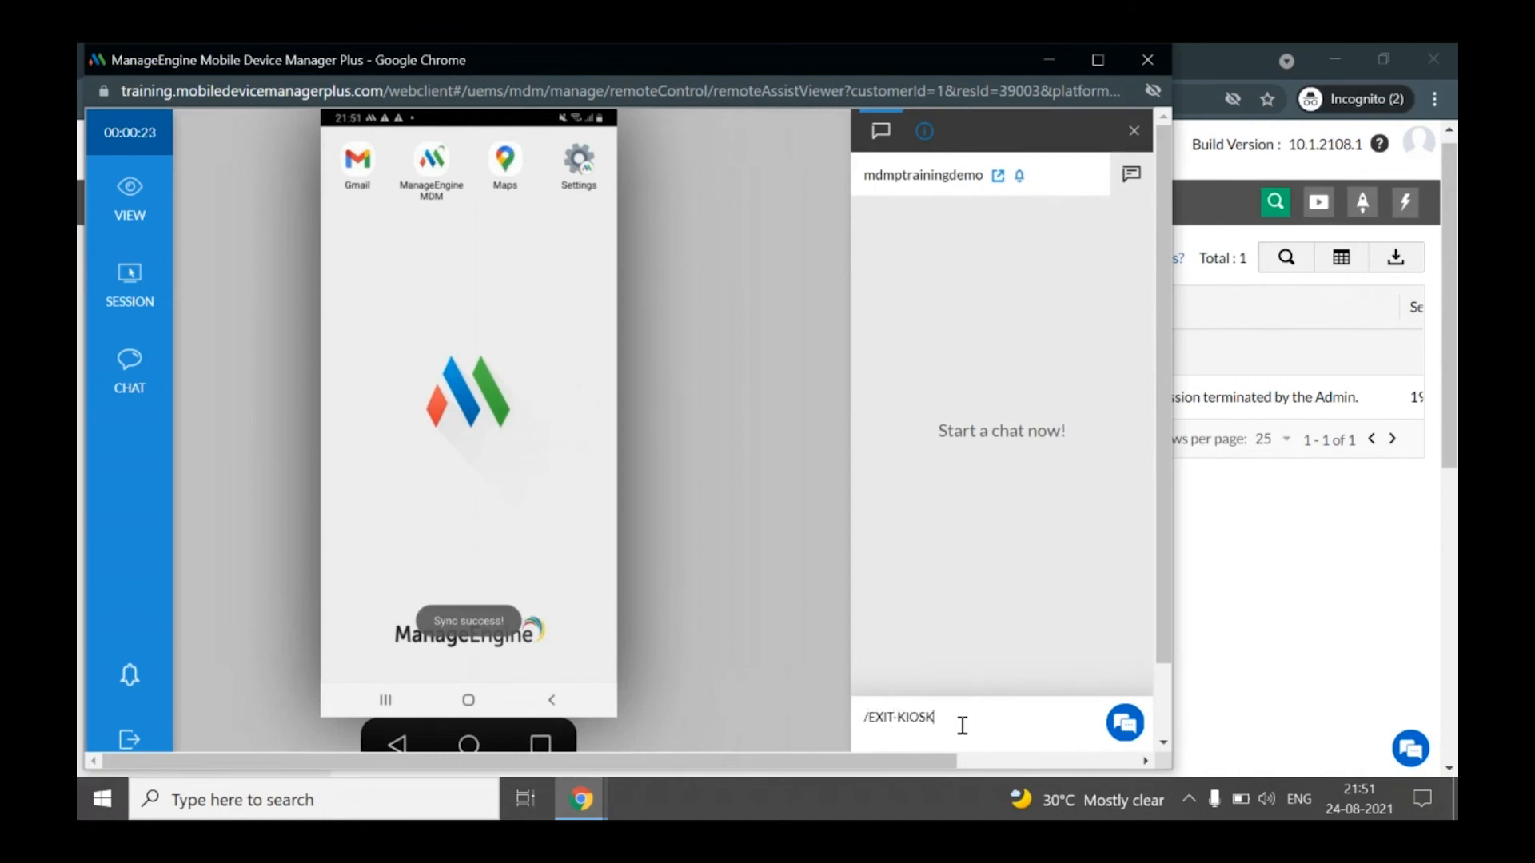
key(Return)
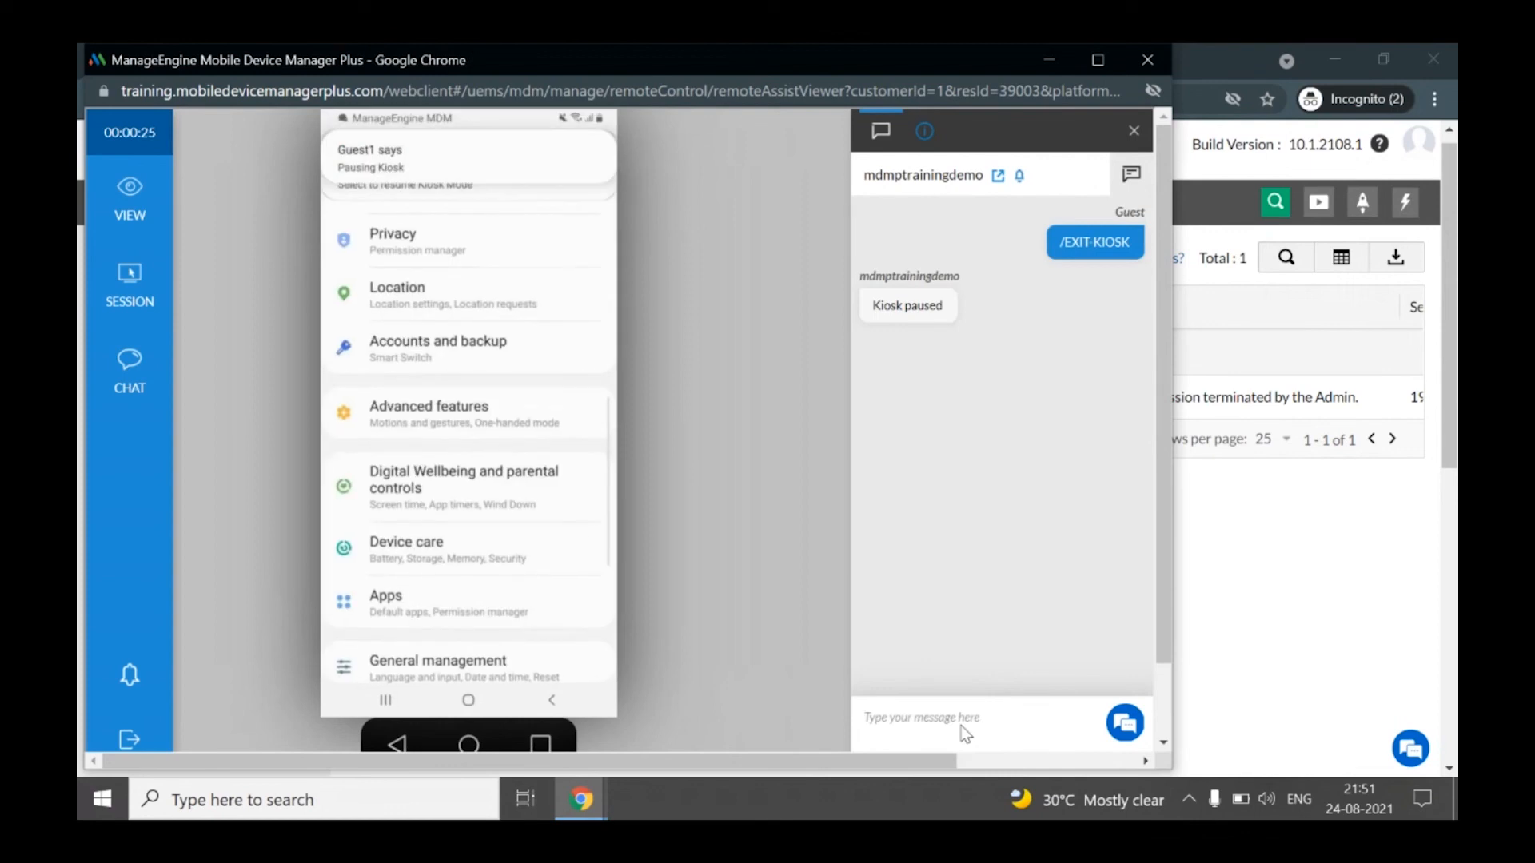
- Look through the device's regular home screen outside kiosk mode and return to it
click(468, 745)
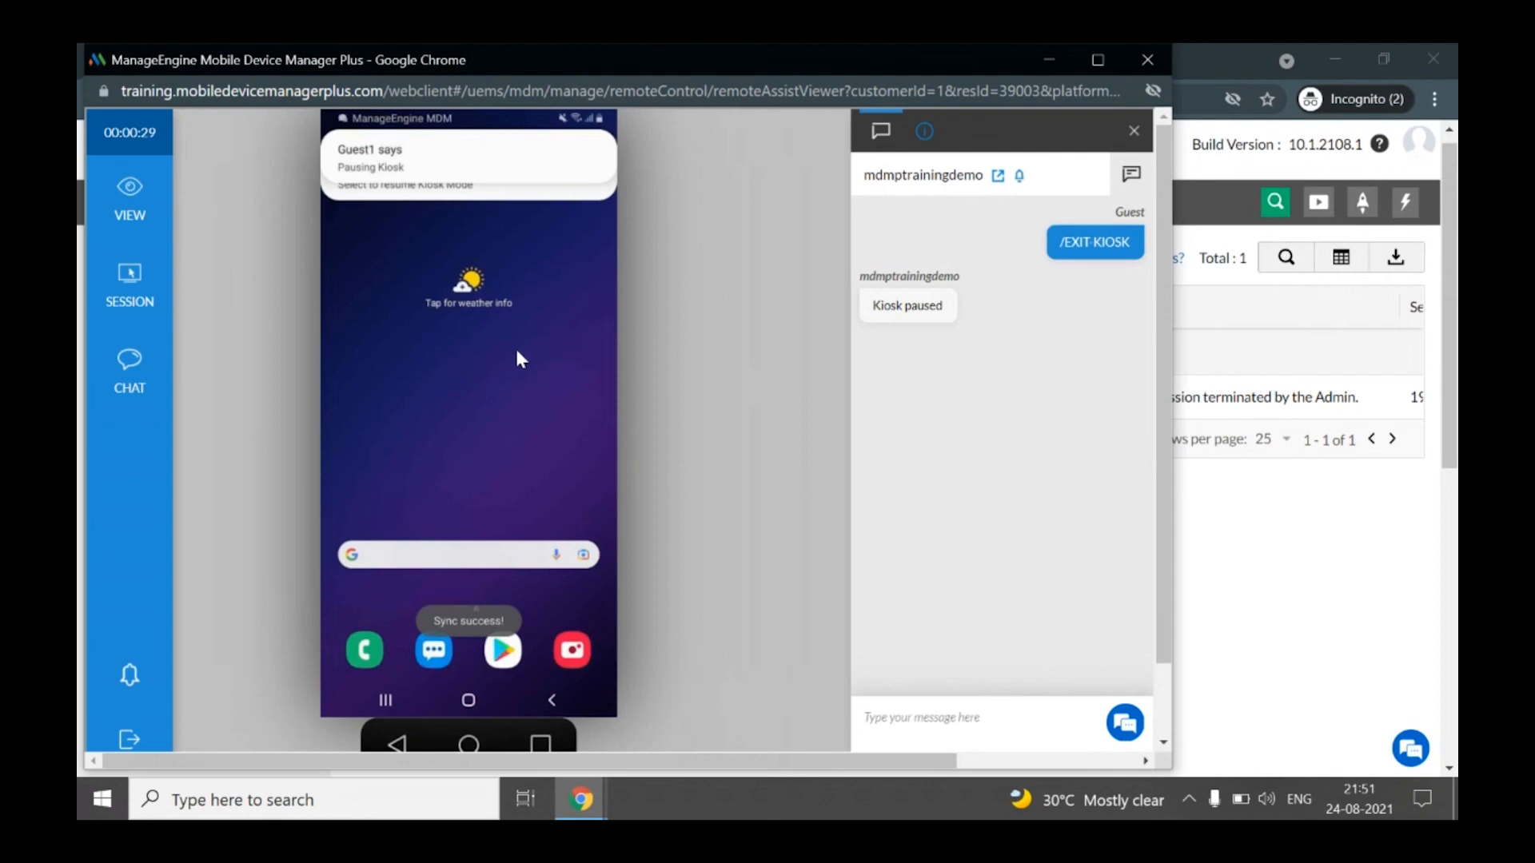
drag(517, 352, 545, 513)
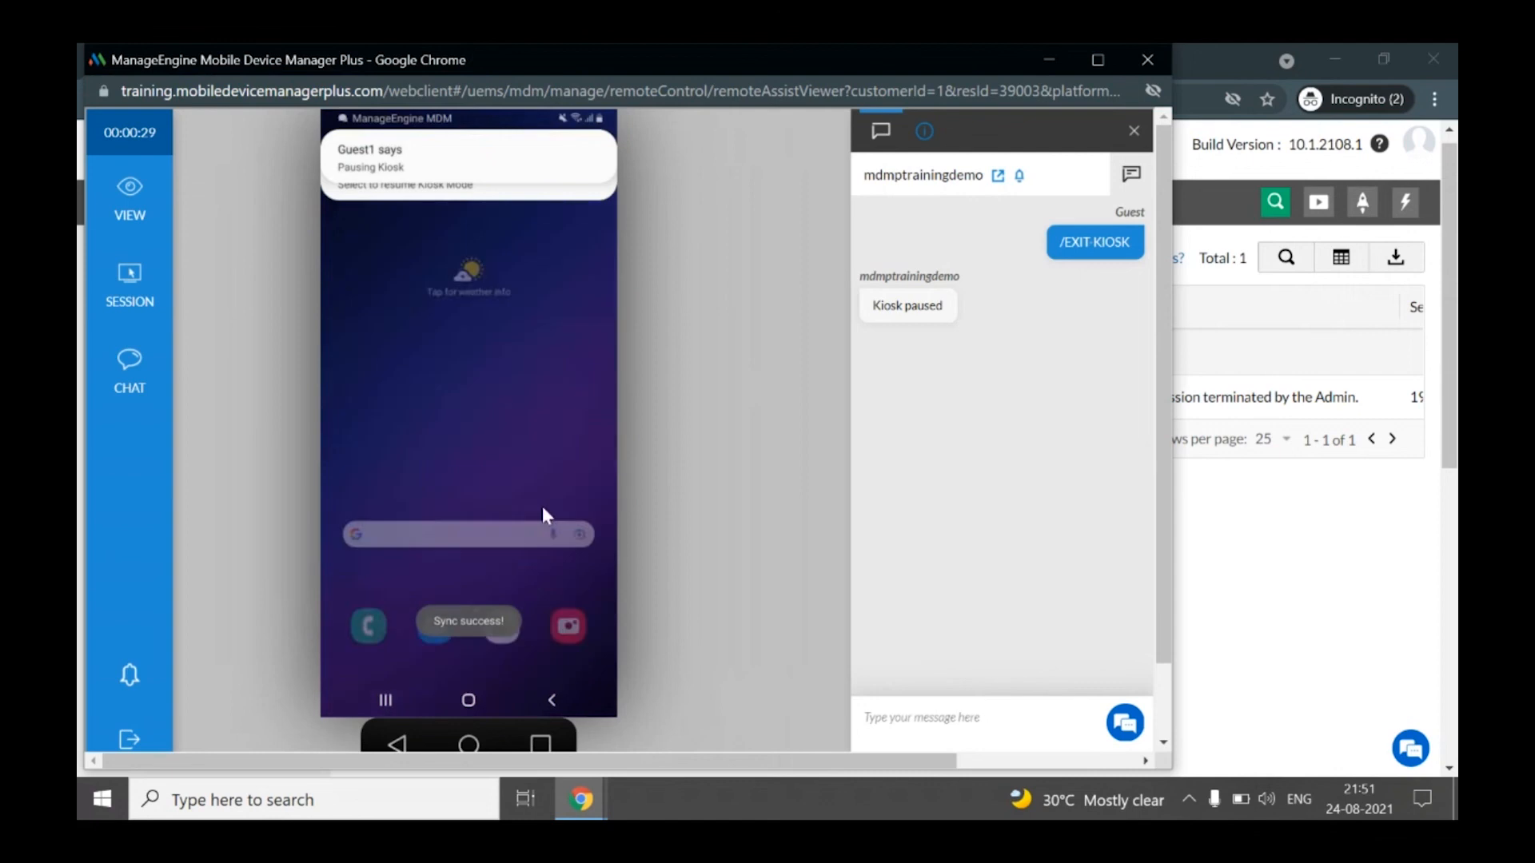
click(468, 701)
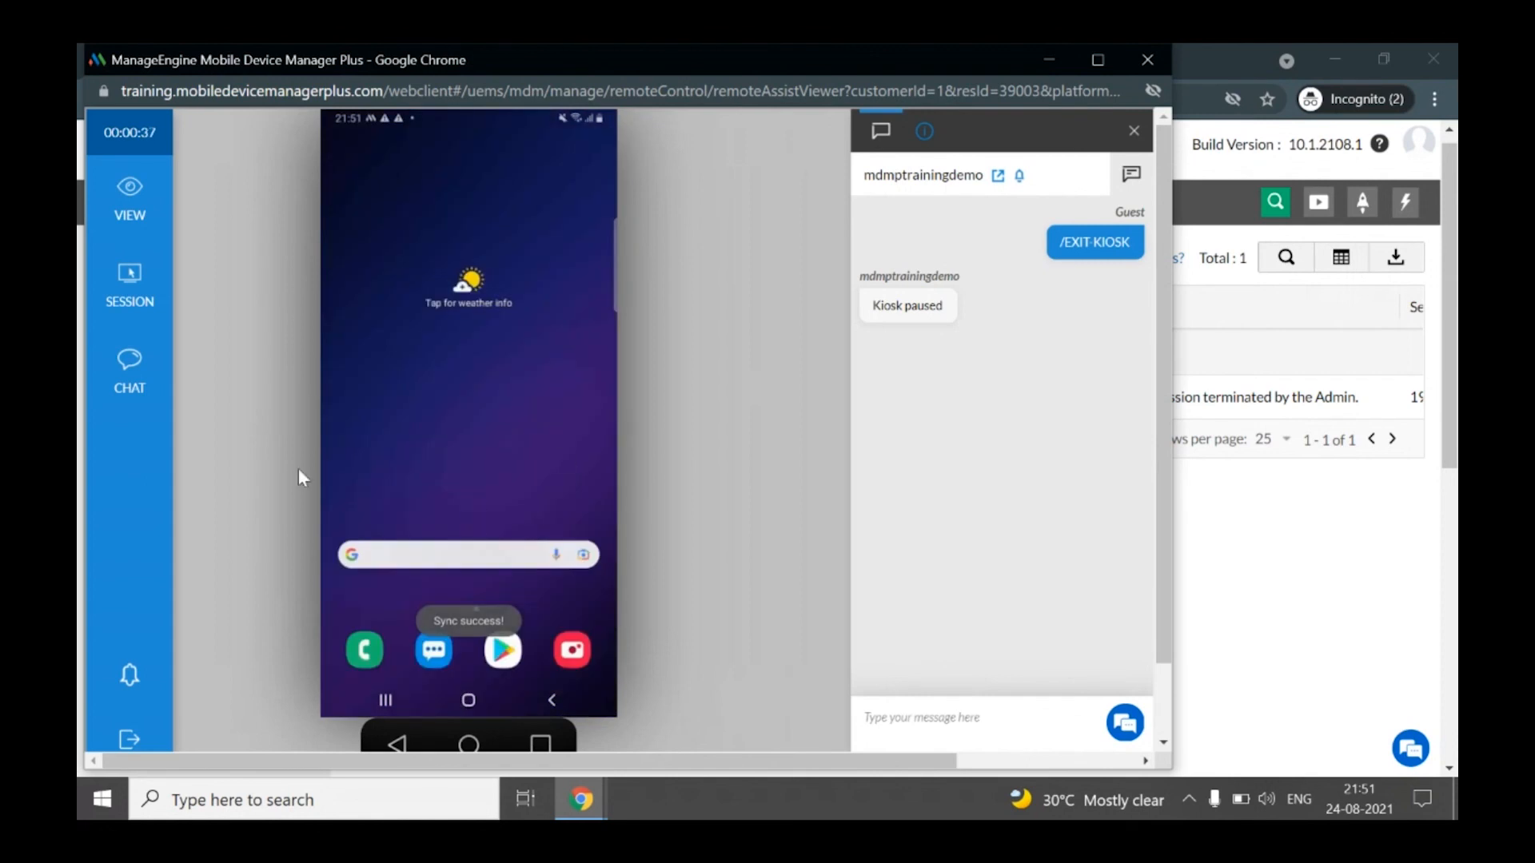
- Resume kiosk mode on the device by sending the chat command /ENTER-KIOSK
click(921, 722)
text(/ENTER-KIOSK)
key(Return)
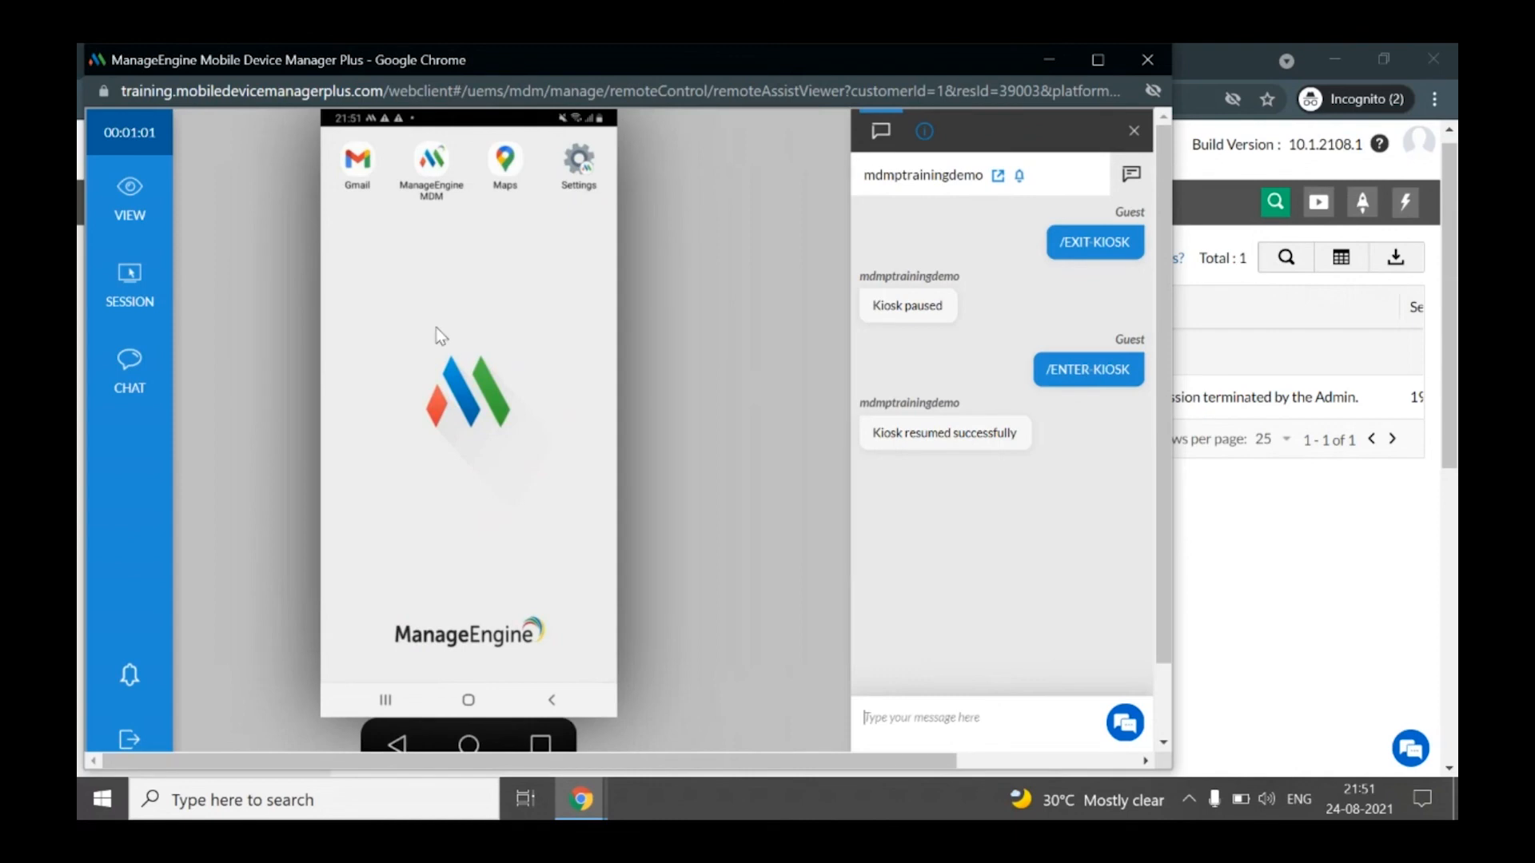
- End the remote control session and close its viewer window
click(129, 739)
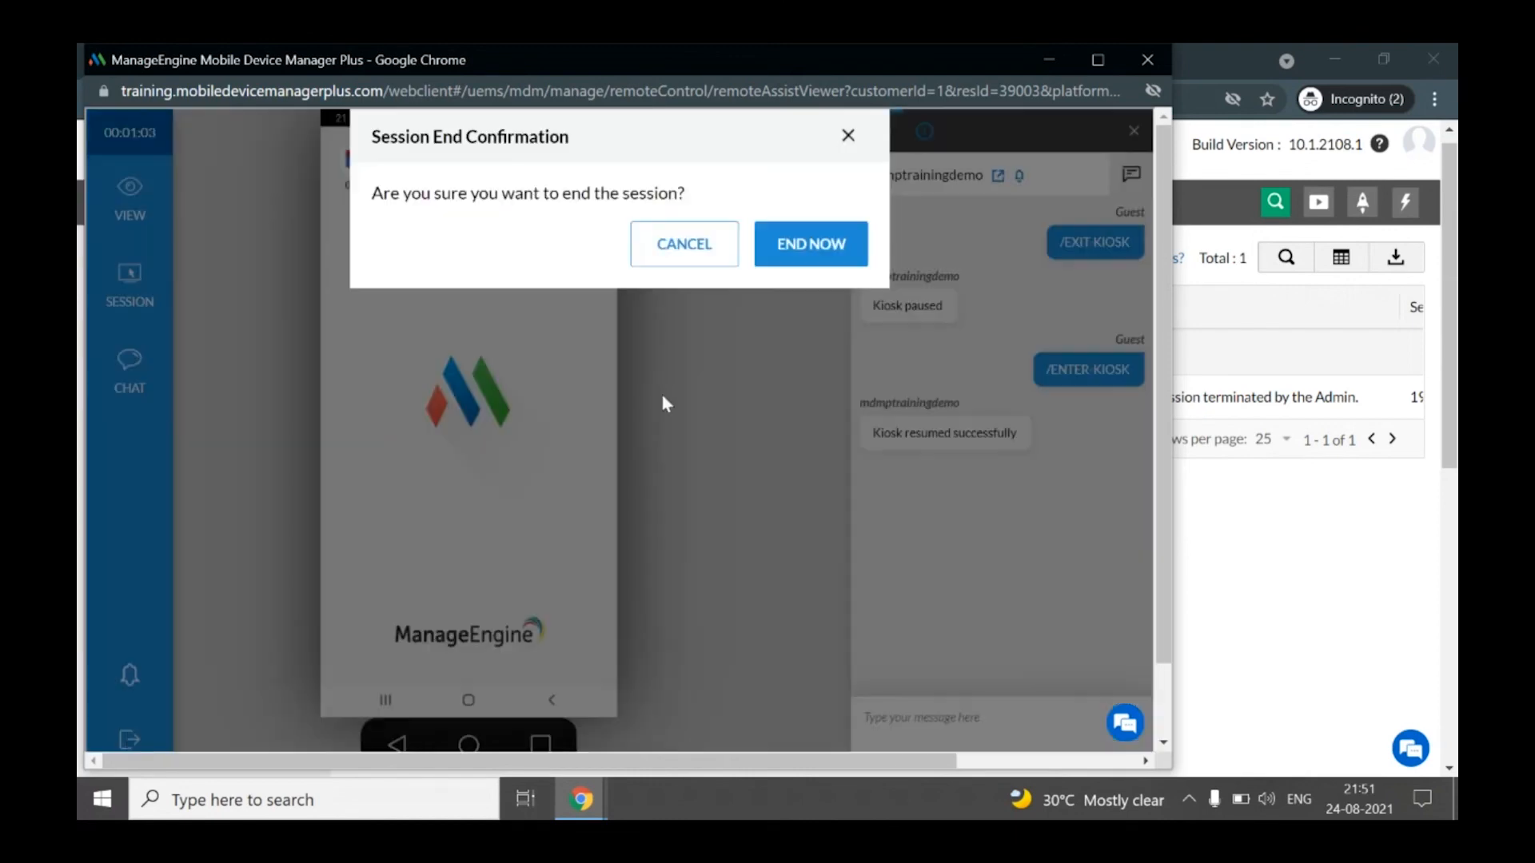
click(798, 251)
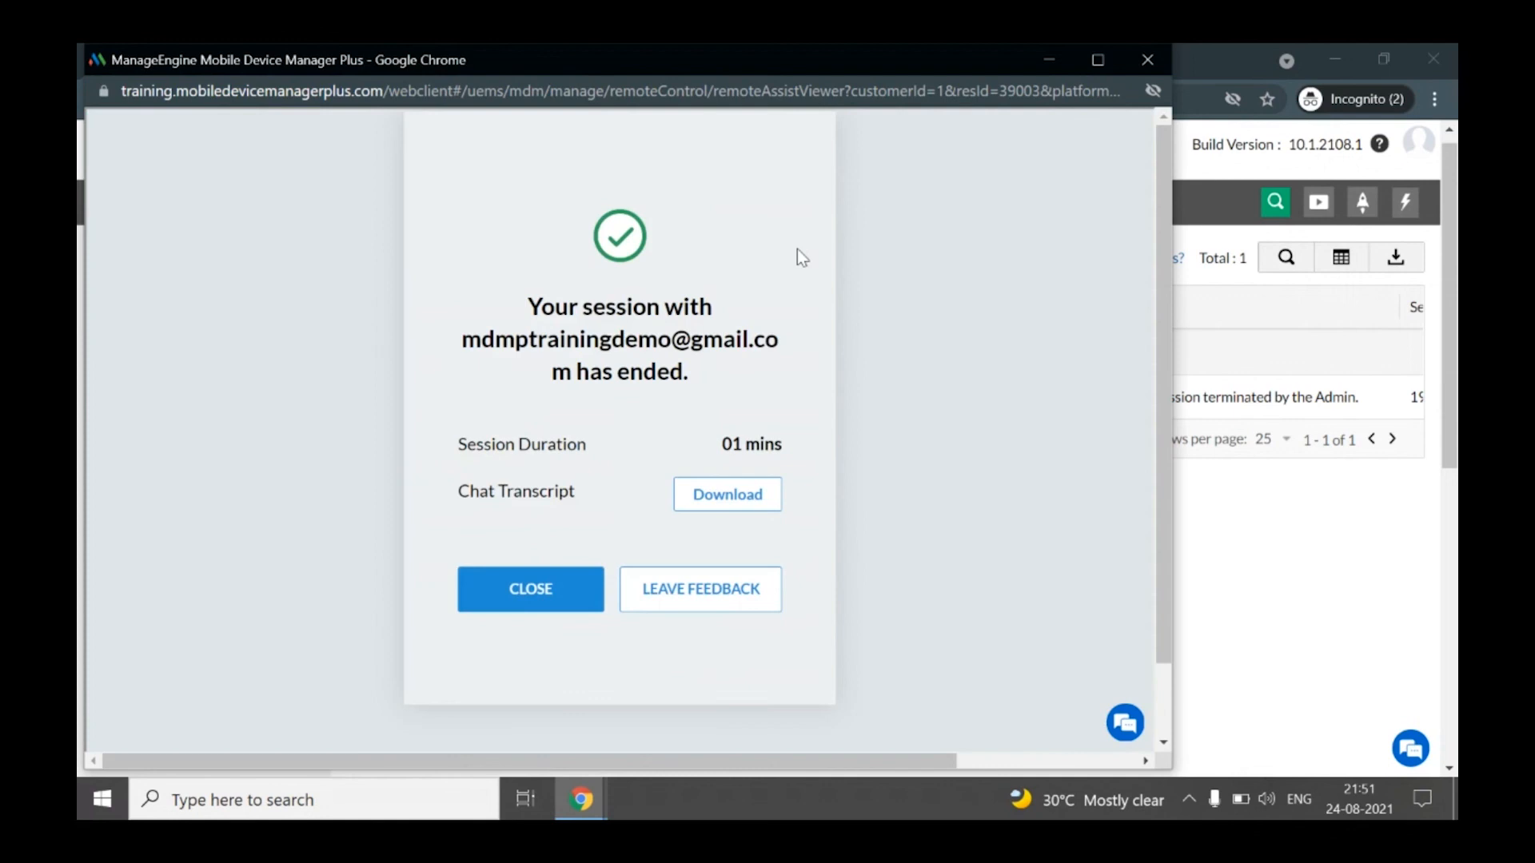
click(1148, 60)
- Switch to the App Management presentation window
mouse_move(581, 798)
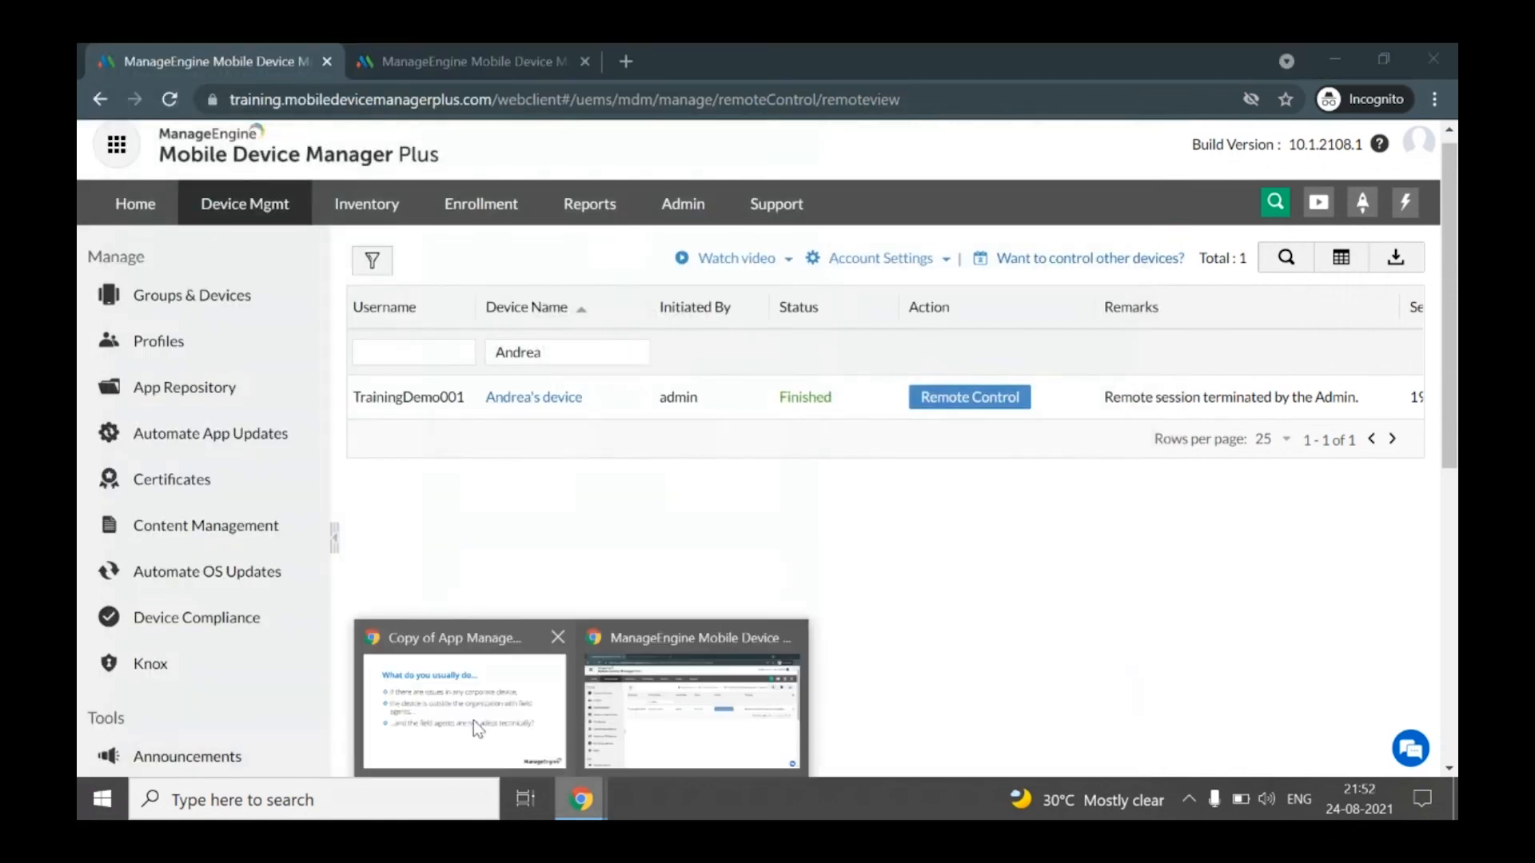
click(474, 721)
click(472, 724)
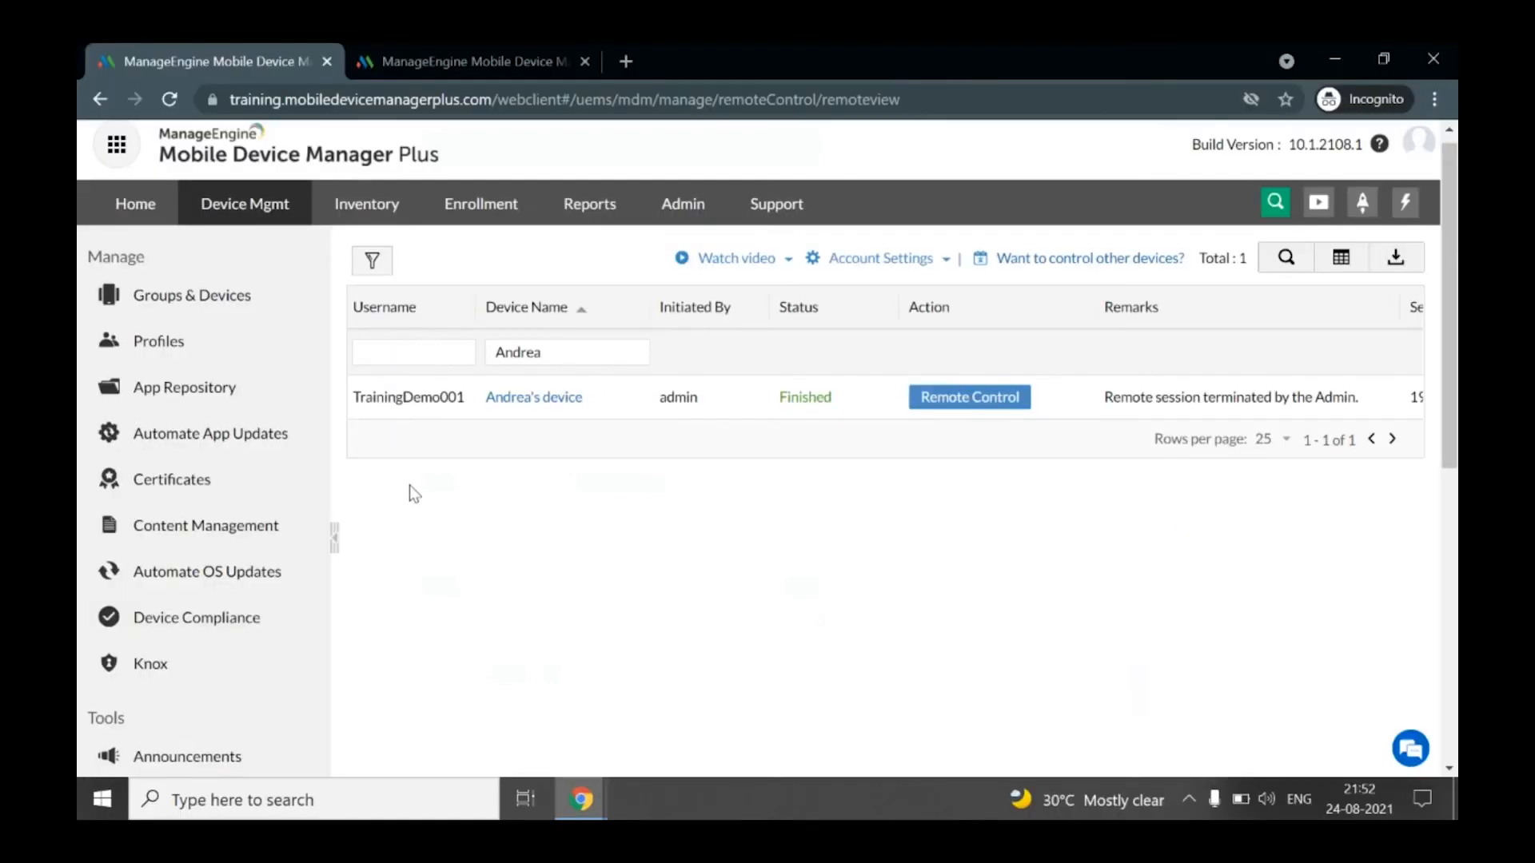
- Open the Fence Repository and start creating a new fence
scroll(1455, 440, down, 1)
drag(1455, 439, 1408, 661)
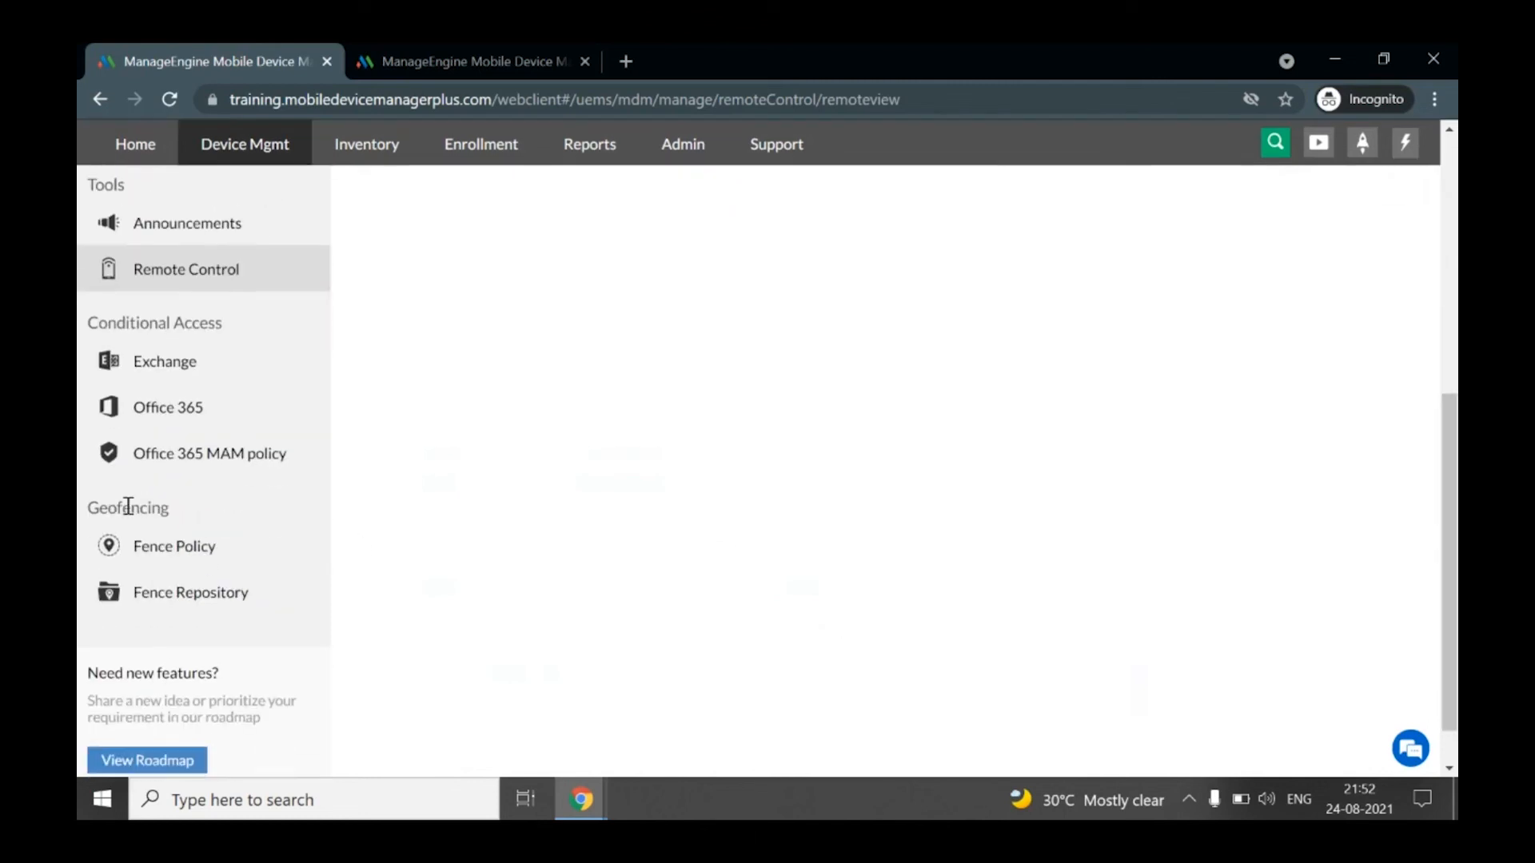
click(237, 608)
scroll(240, 609, up, 5)
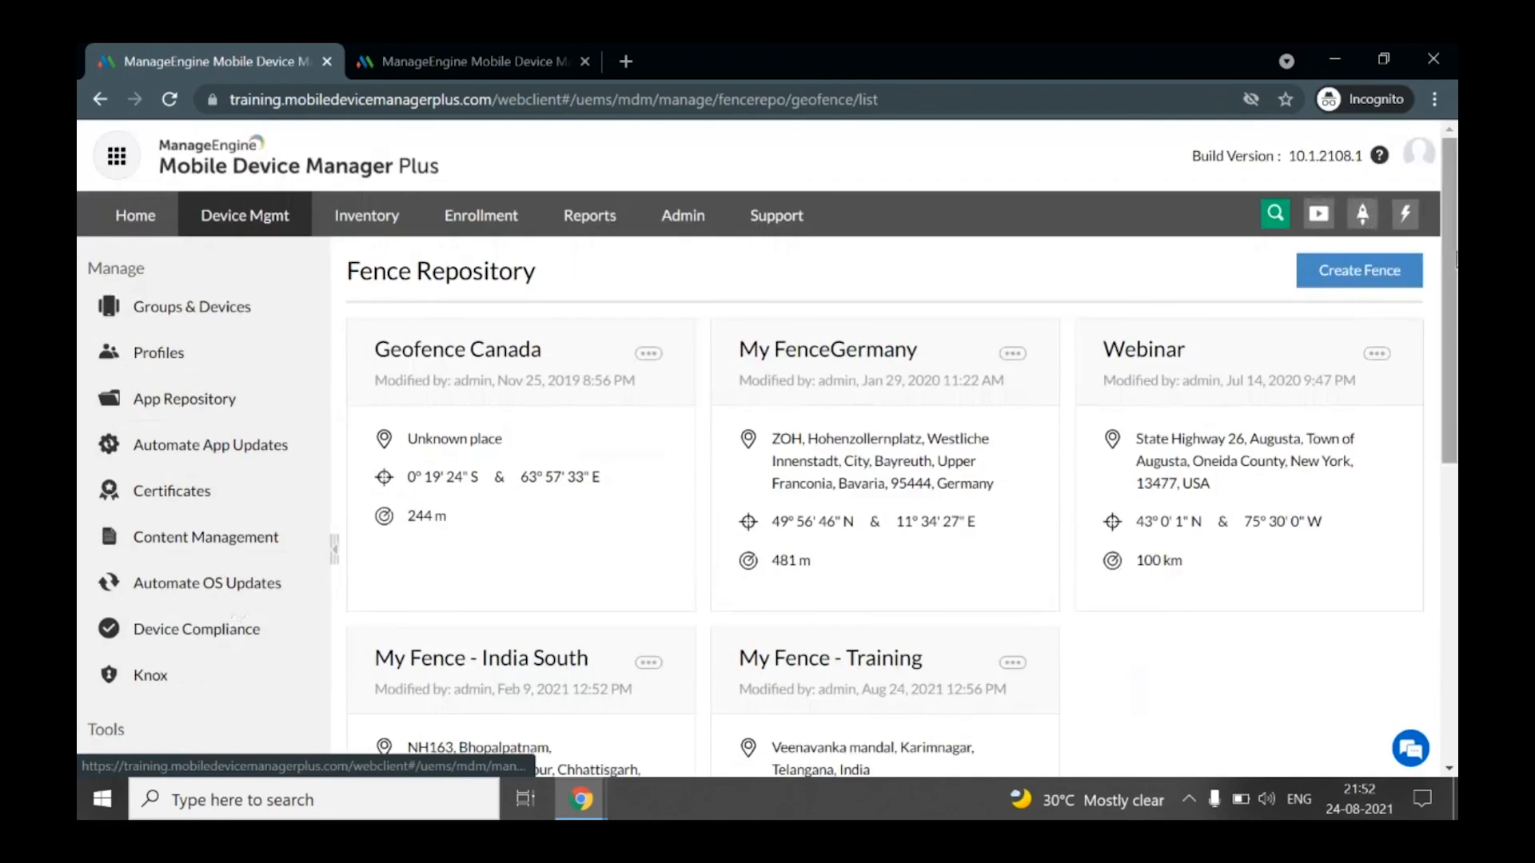
click(1348, 275)
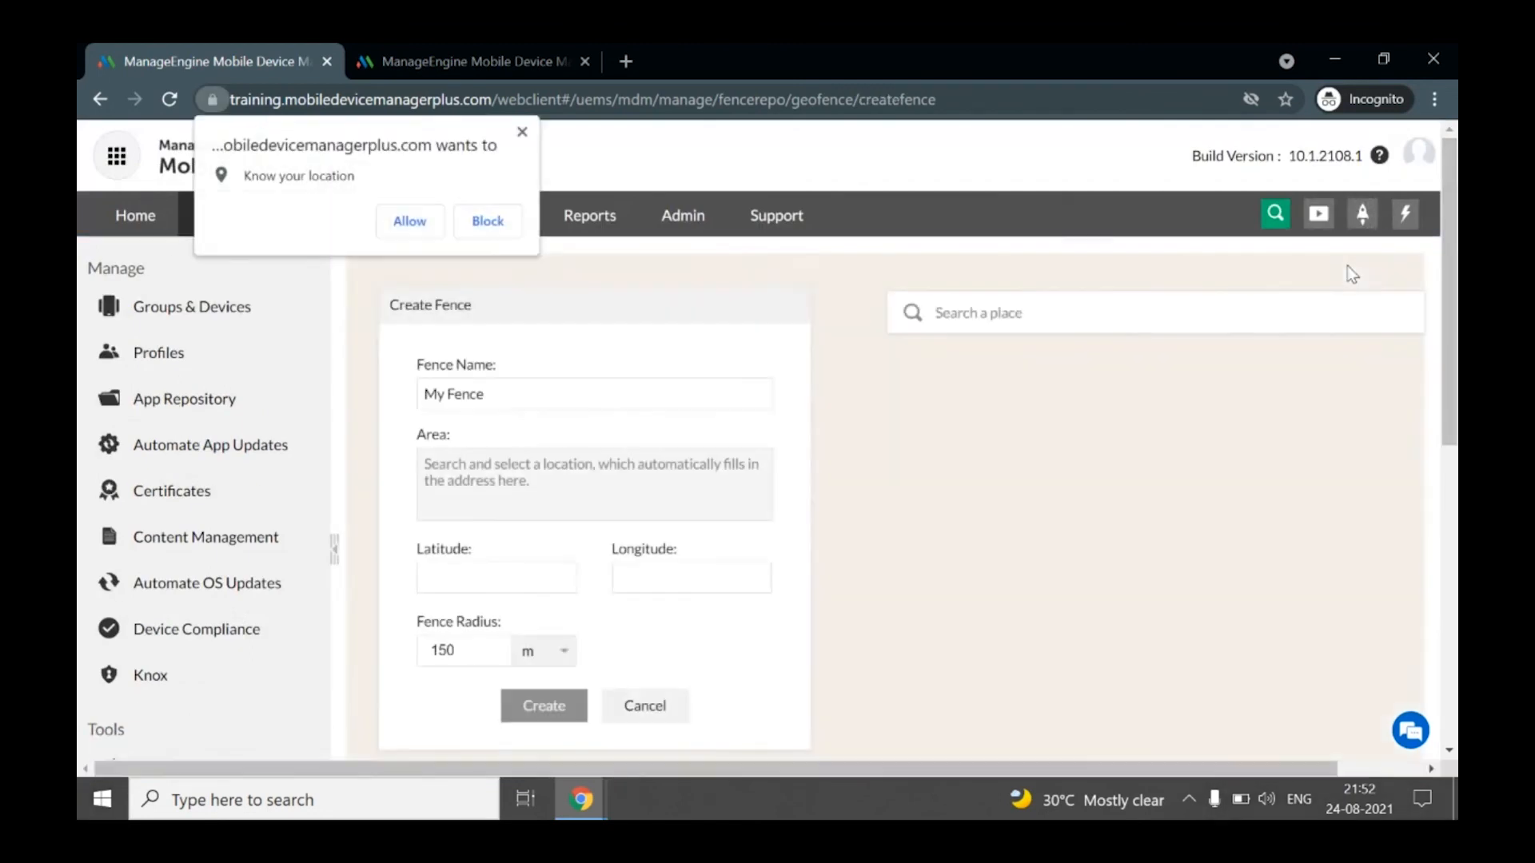
- Block the site's request for location access and name the fence My Fence - Demo
click(488, 223)
click(550, 391)
text(-)
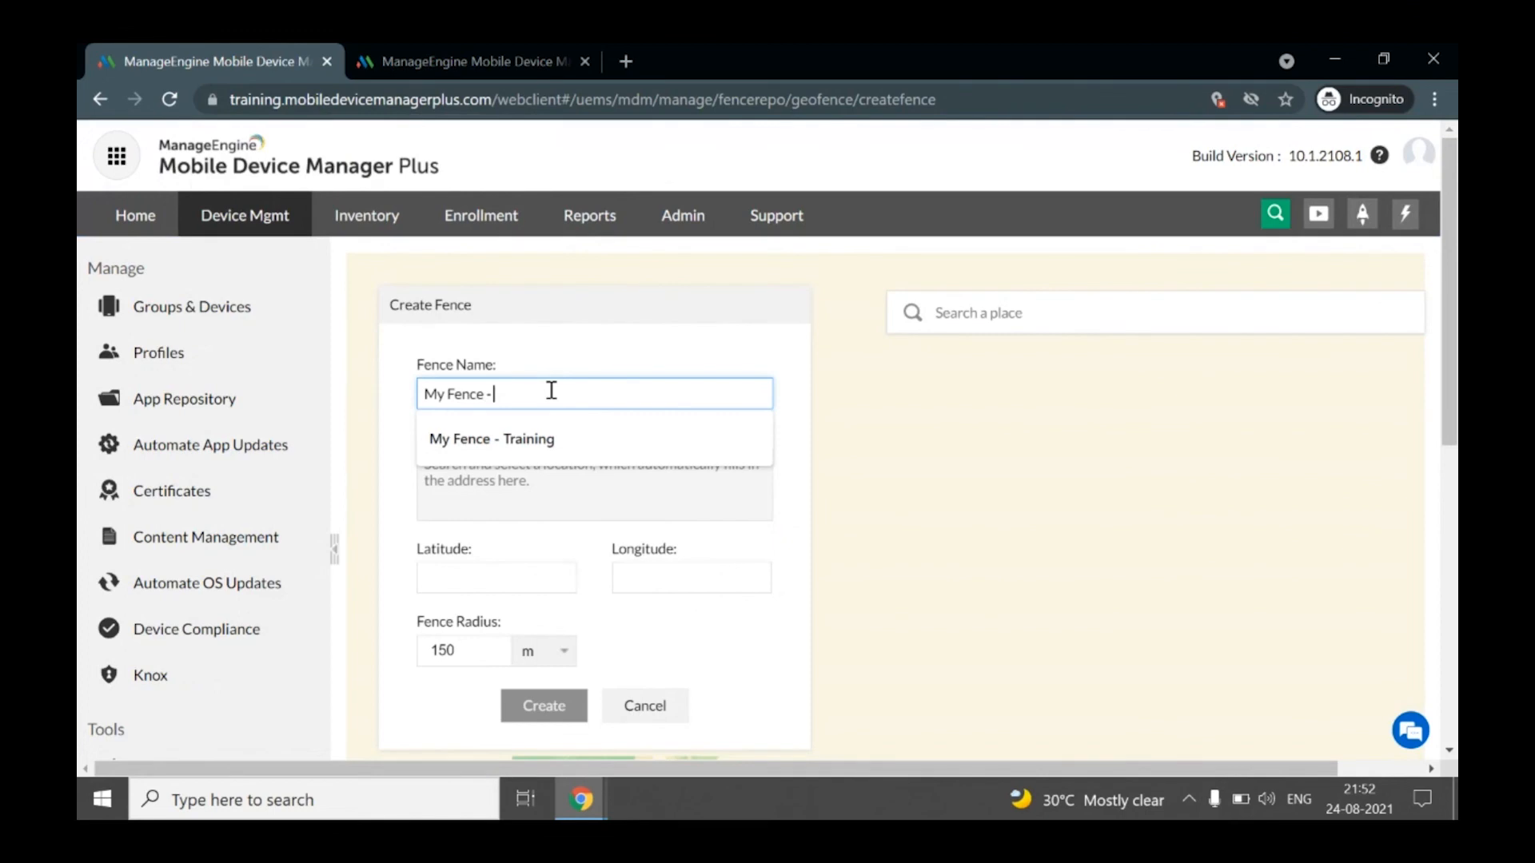
text( Demo)
click(630, 378)
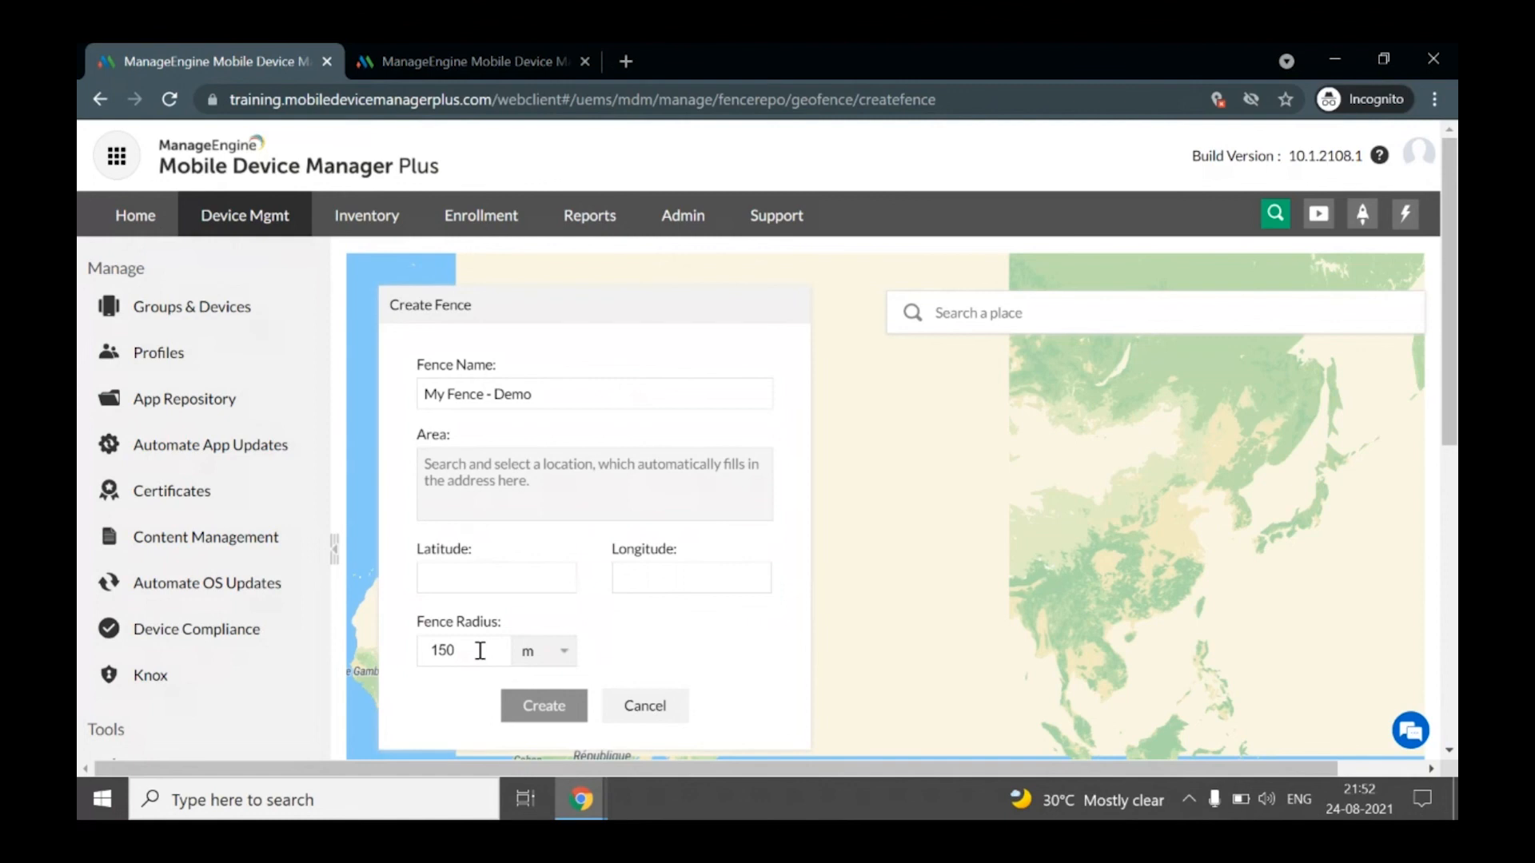
- Give the fence a radius of 500 km, place it over central India on the map, and create it
click(543, 651)
click(531, 696)
key(BackSpace)
text(500)
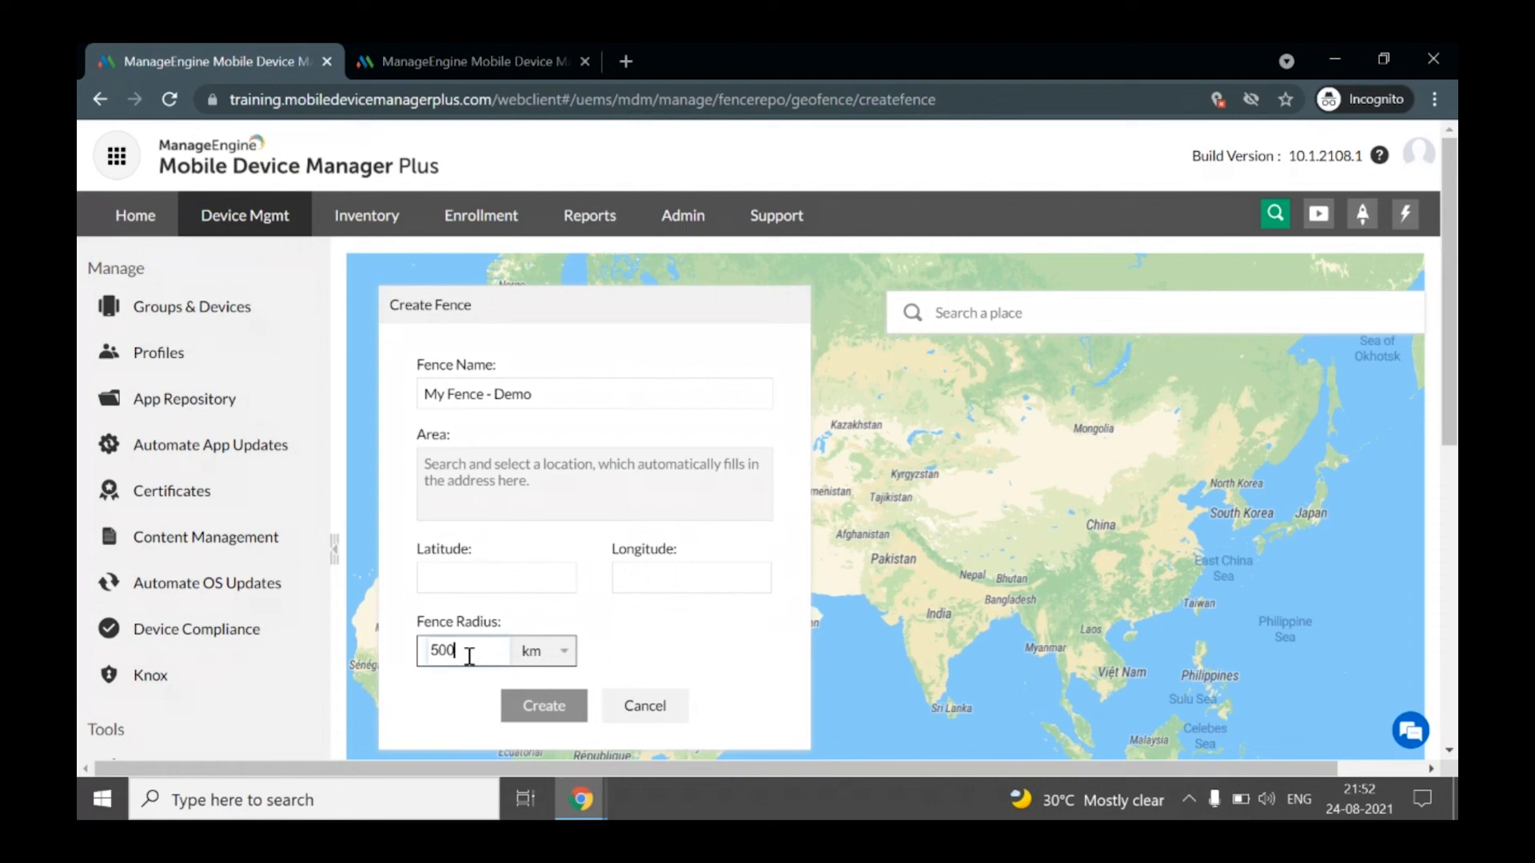
click(933, 614)
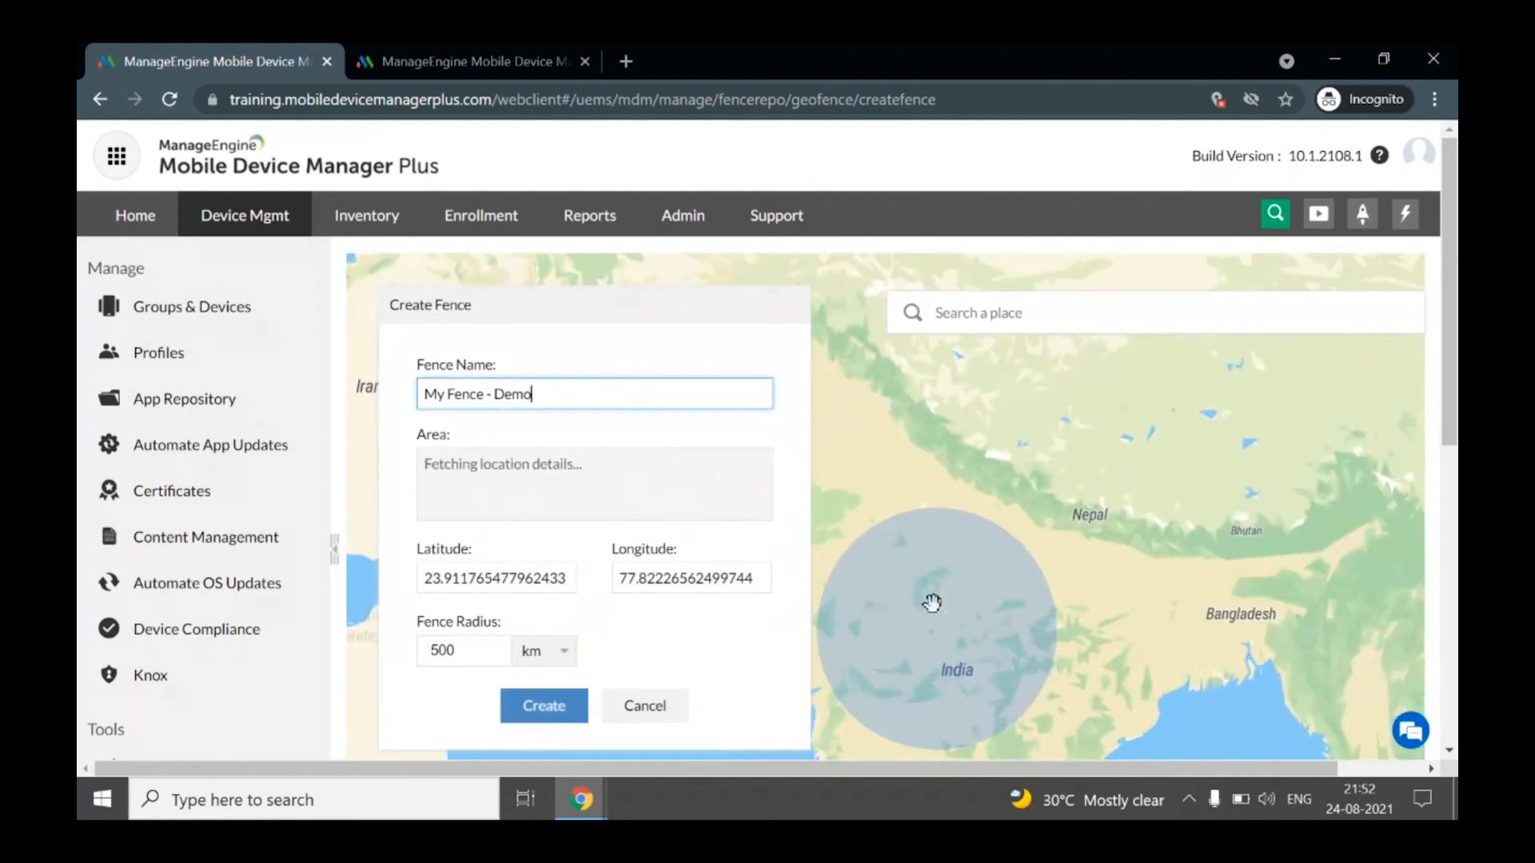
click(556, 713)
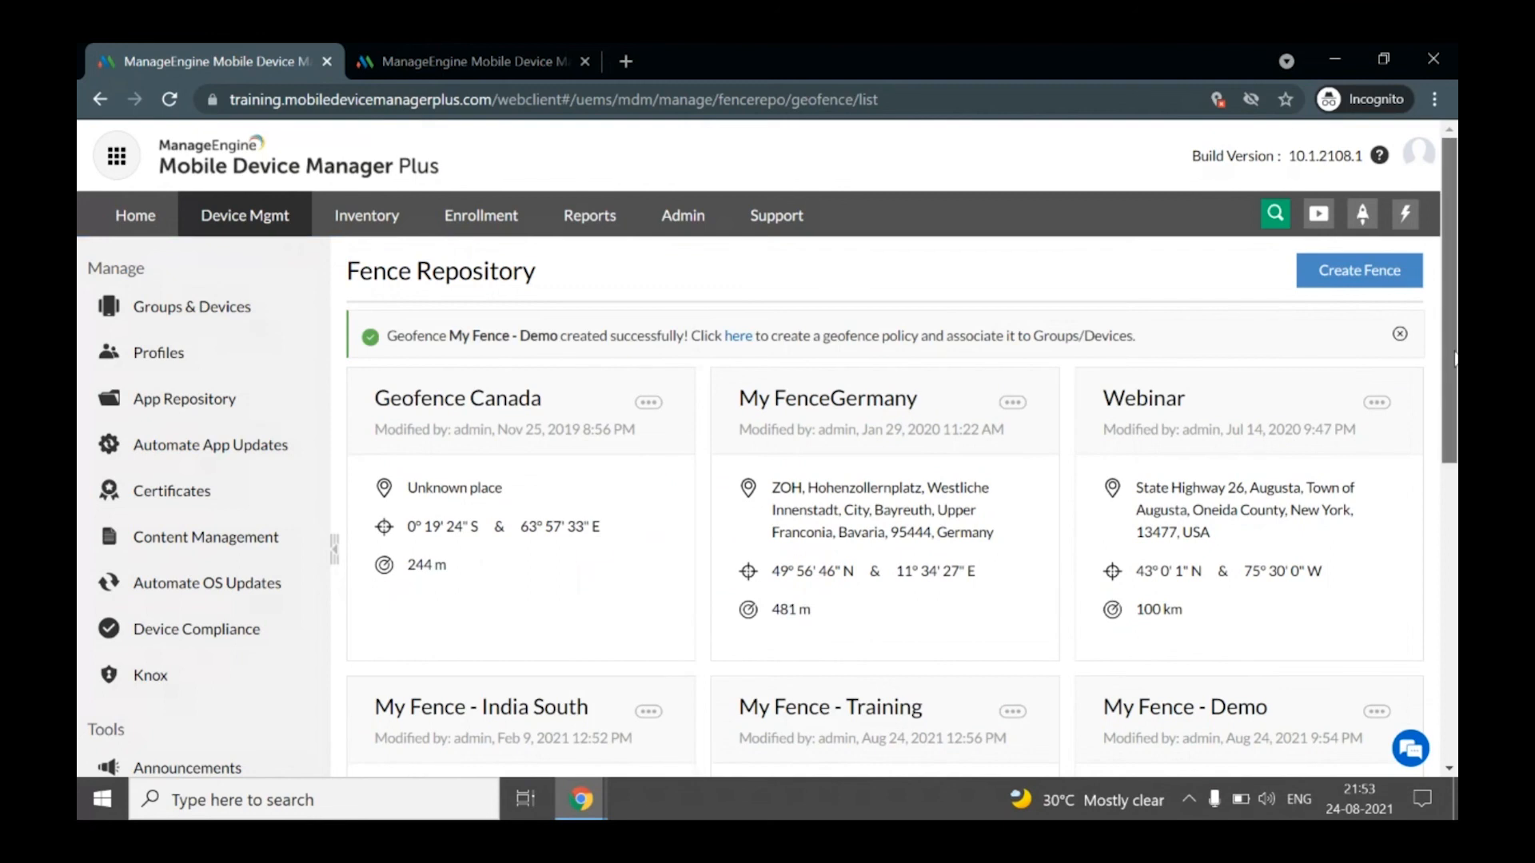
- Look over the new fence in the repository and open the list of fence policies
scroll(1454, 359, down, 1)
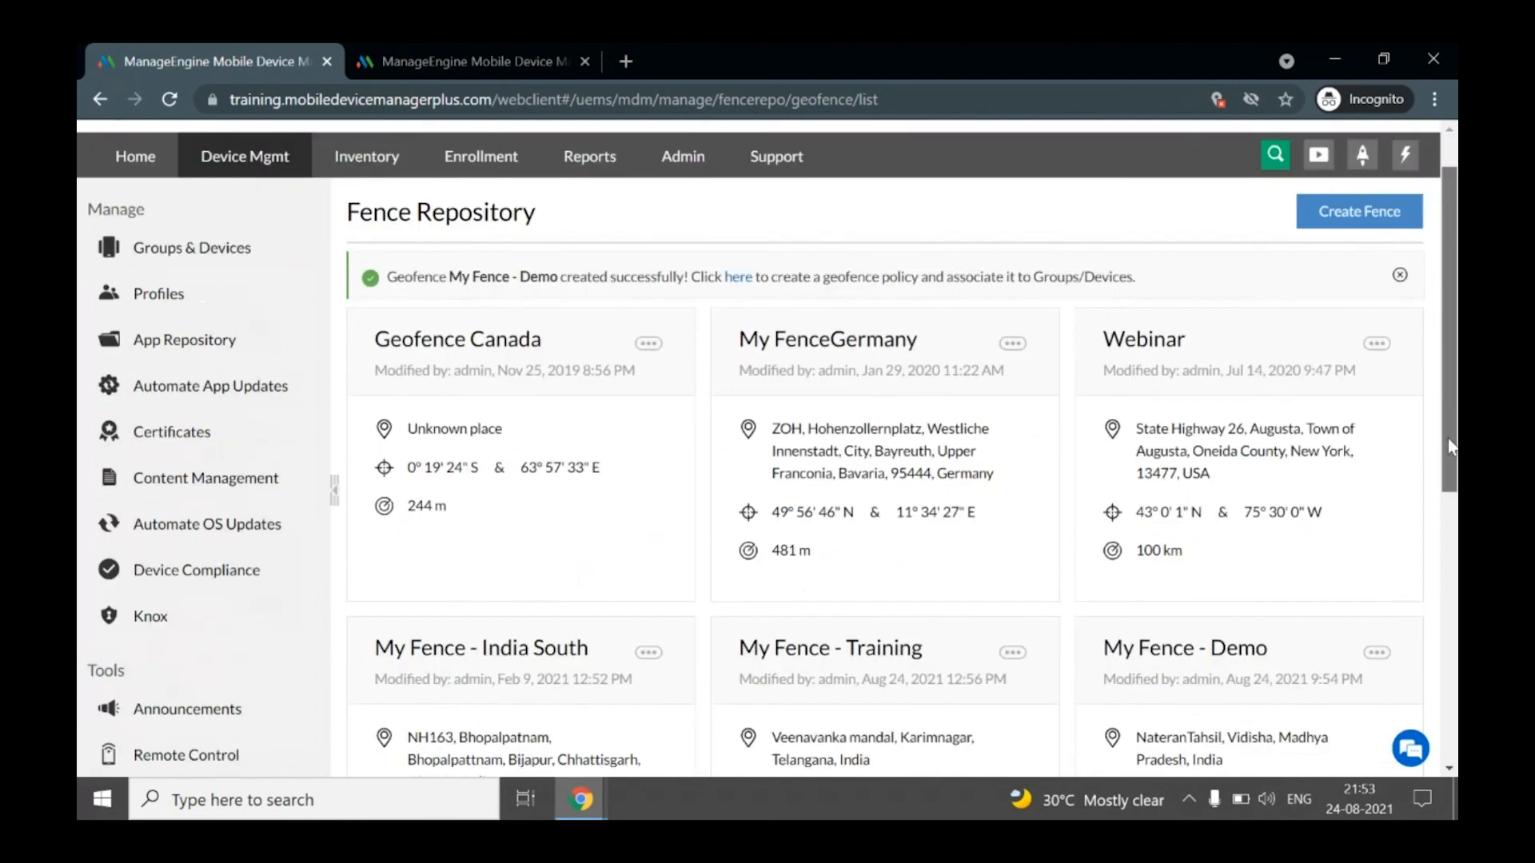
scroll(1423, 587, down, 1)
scroll(1423, 587, down, 4)
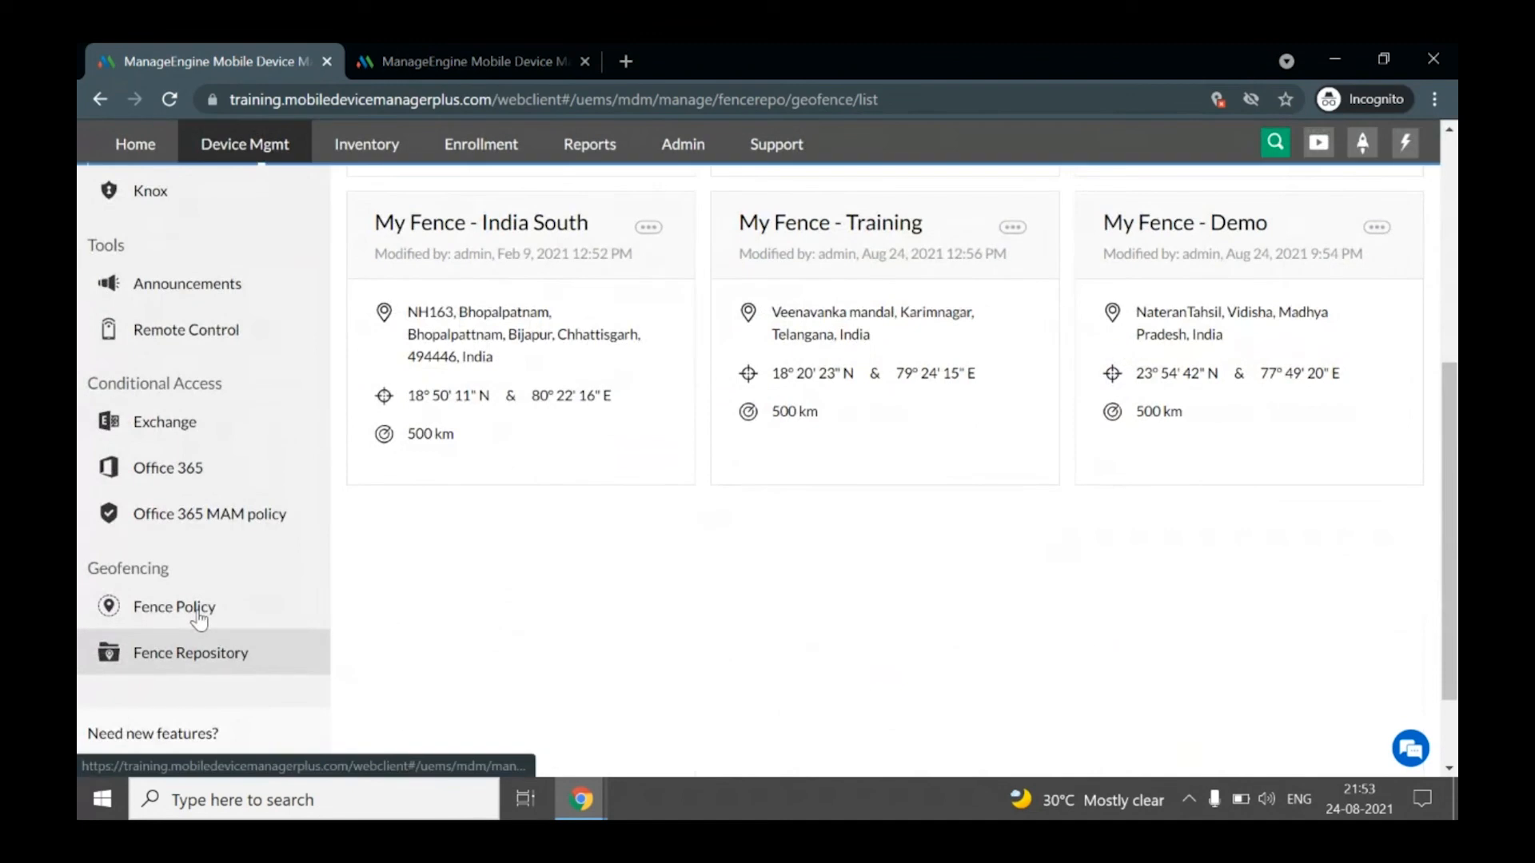
click(198, 611)
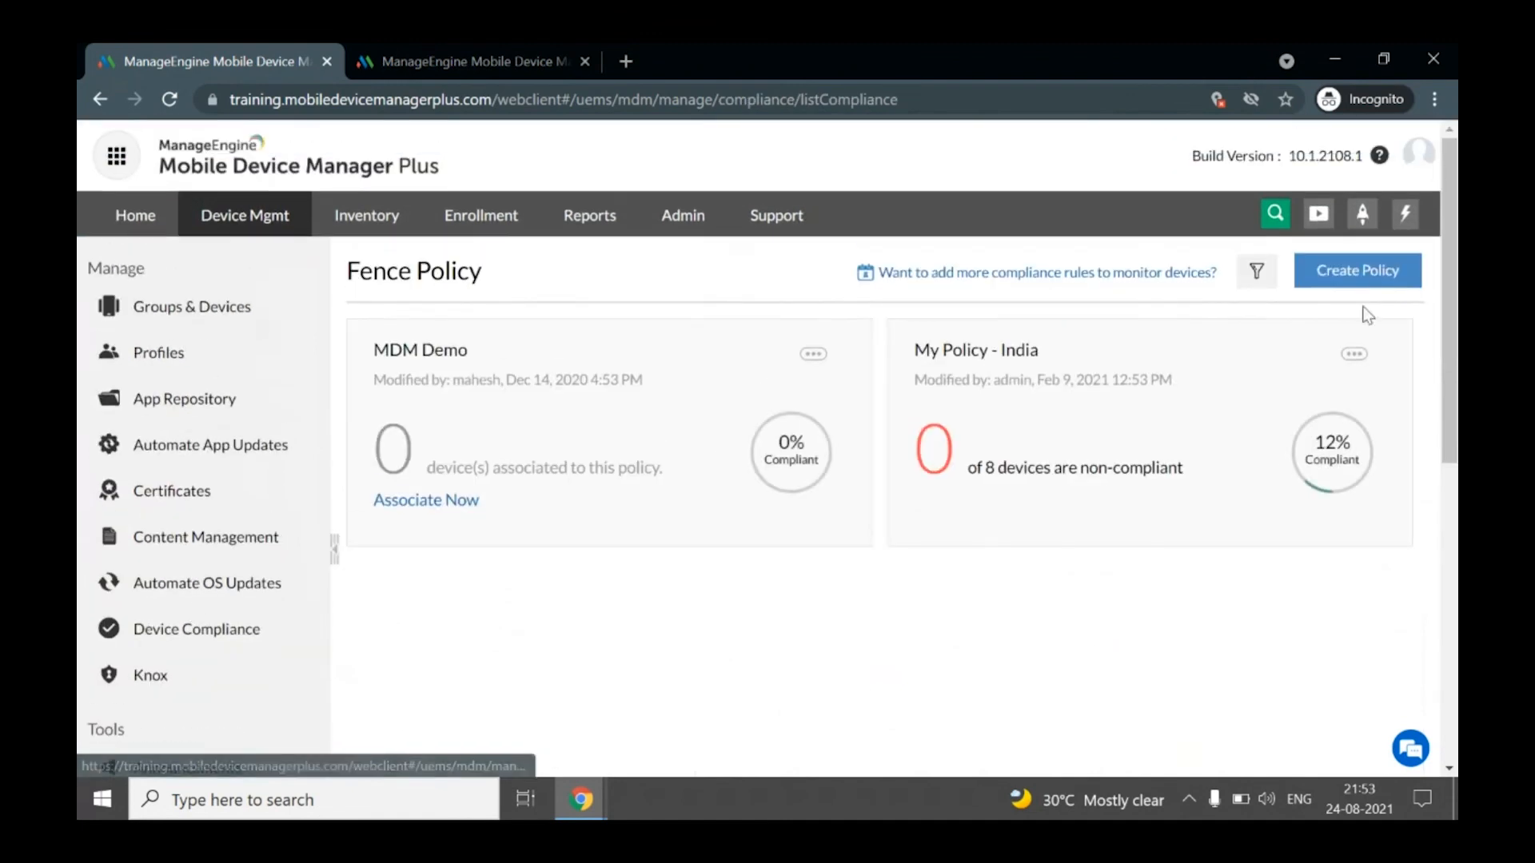
- Start a new fence policy and choose My Fence - Demo as the area of its compliance rule
click(1387, 272)
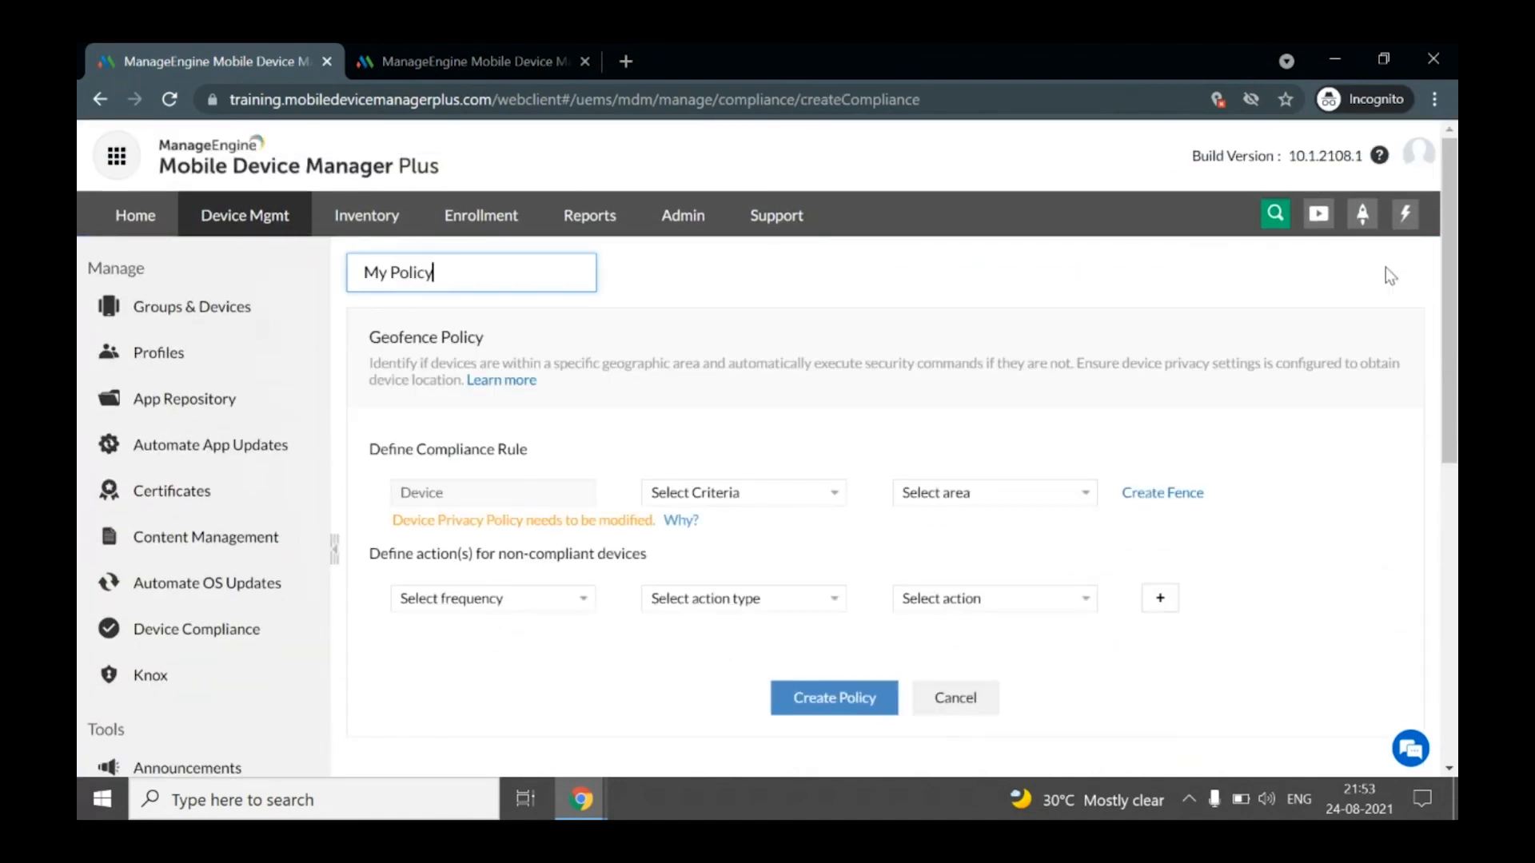
click(986, 499)
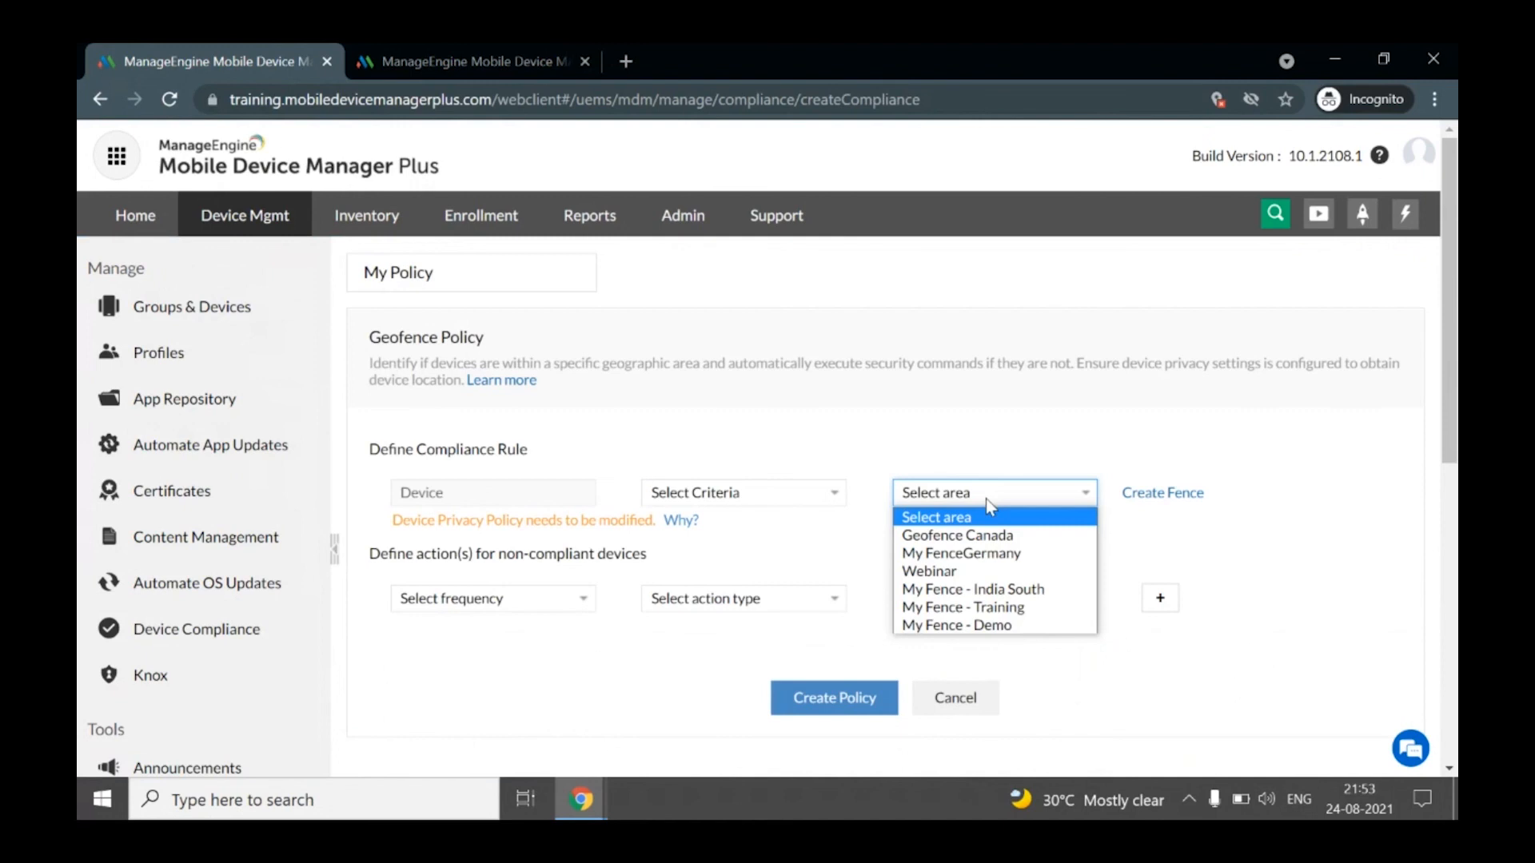
click(991, 624)
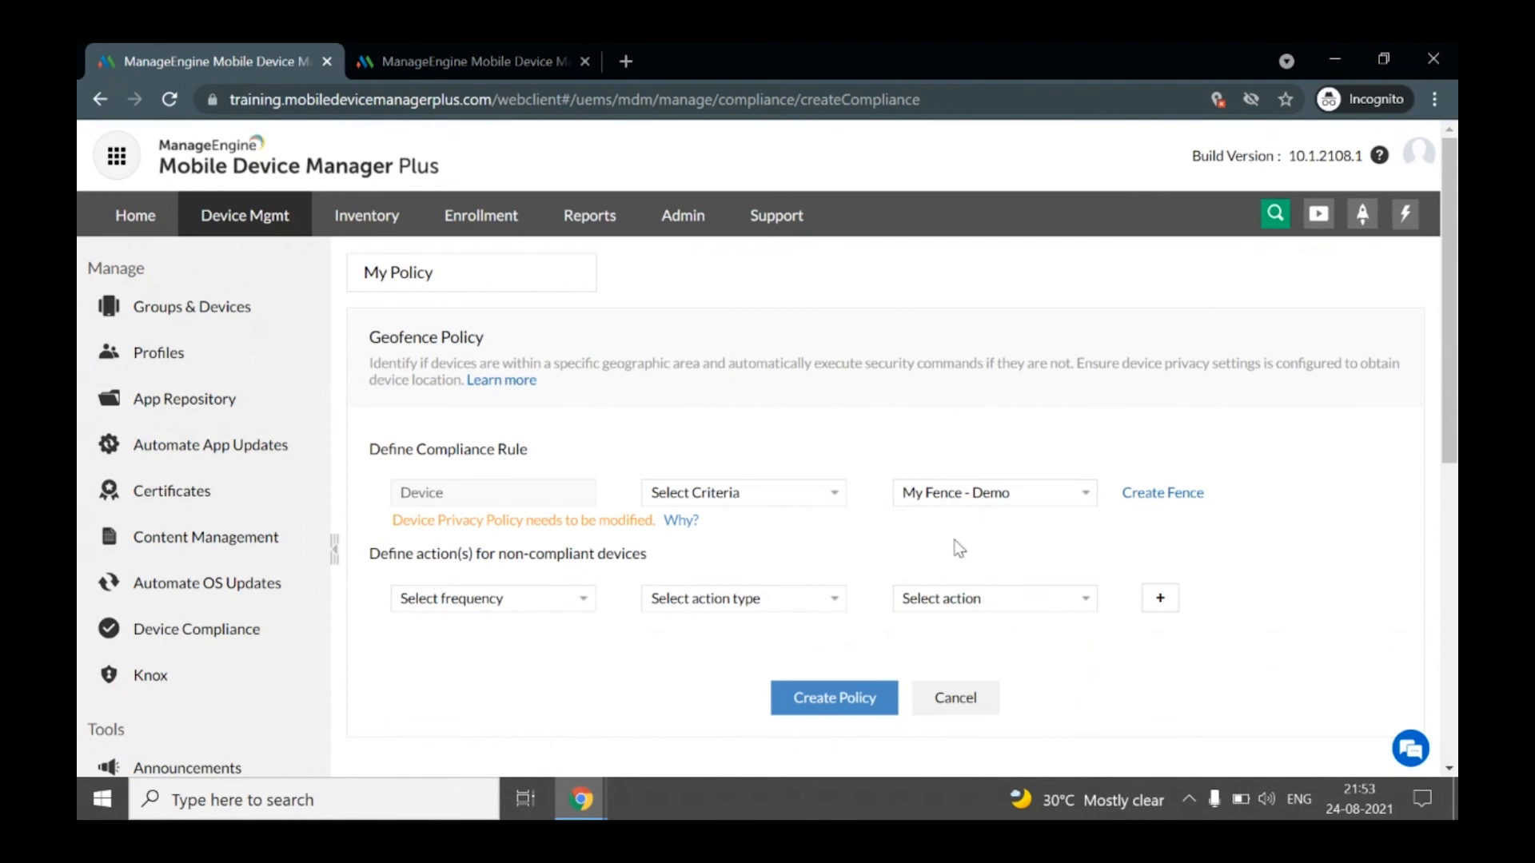
- Draft an Immediately applied Action for non-compliant devices, review the available actions, and cancel the policy
click(501, 604)
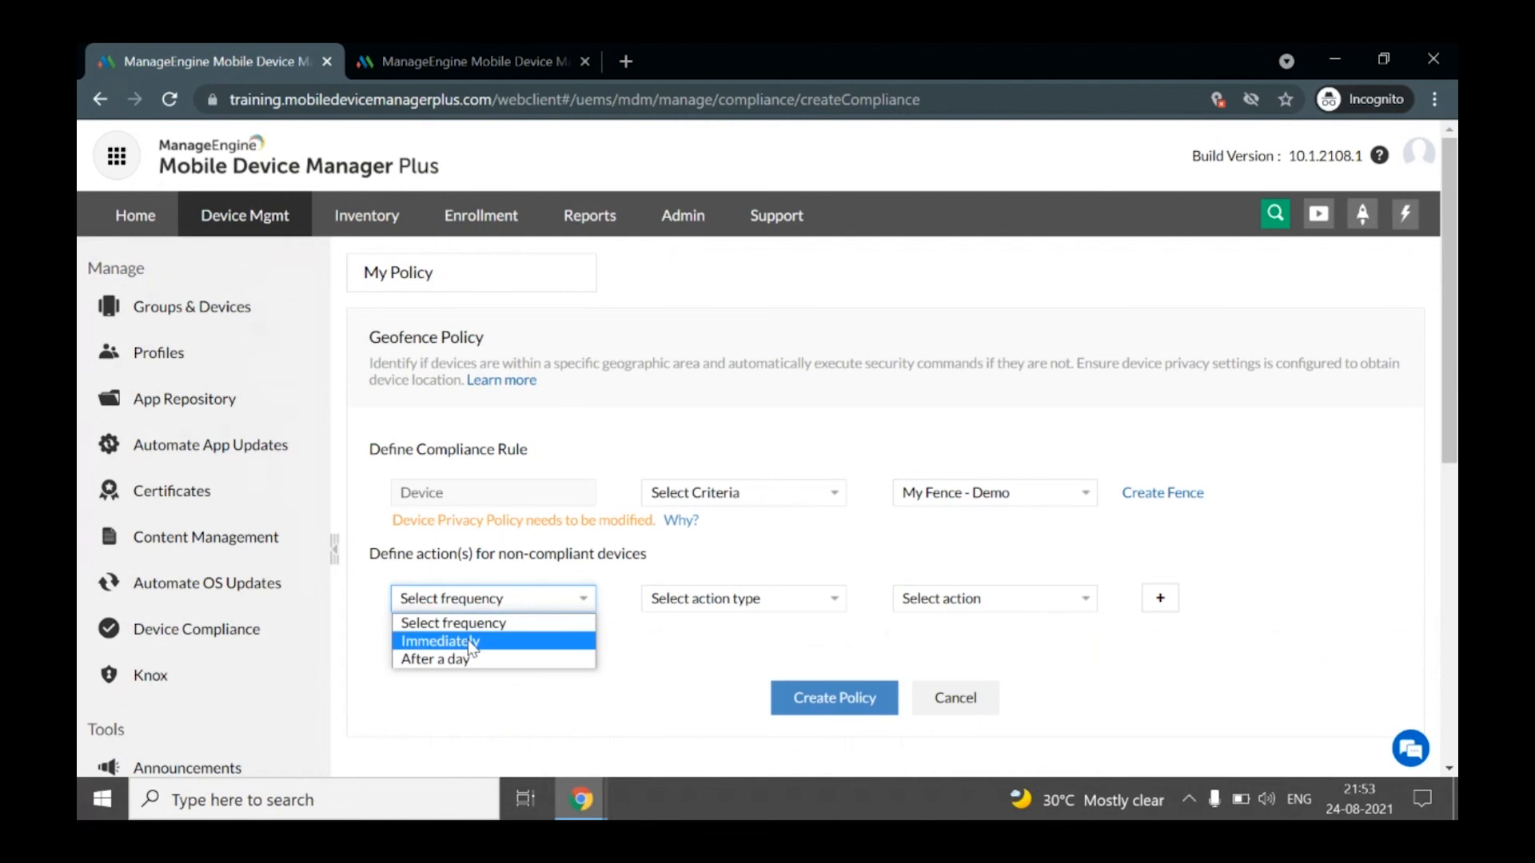
click(448, 641)
click(756, 600)
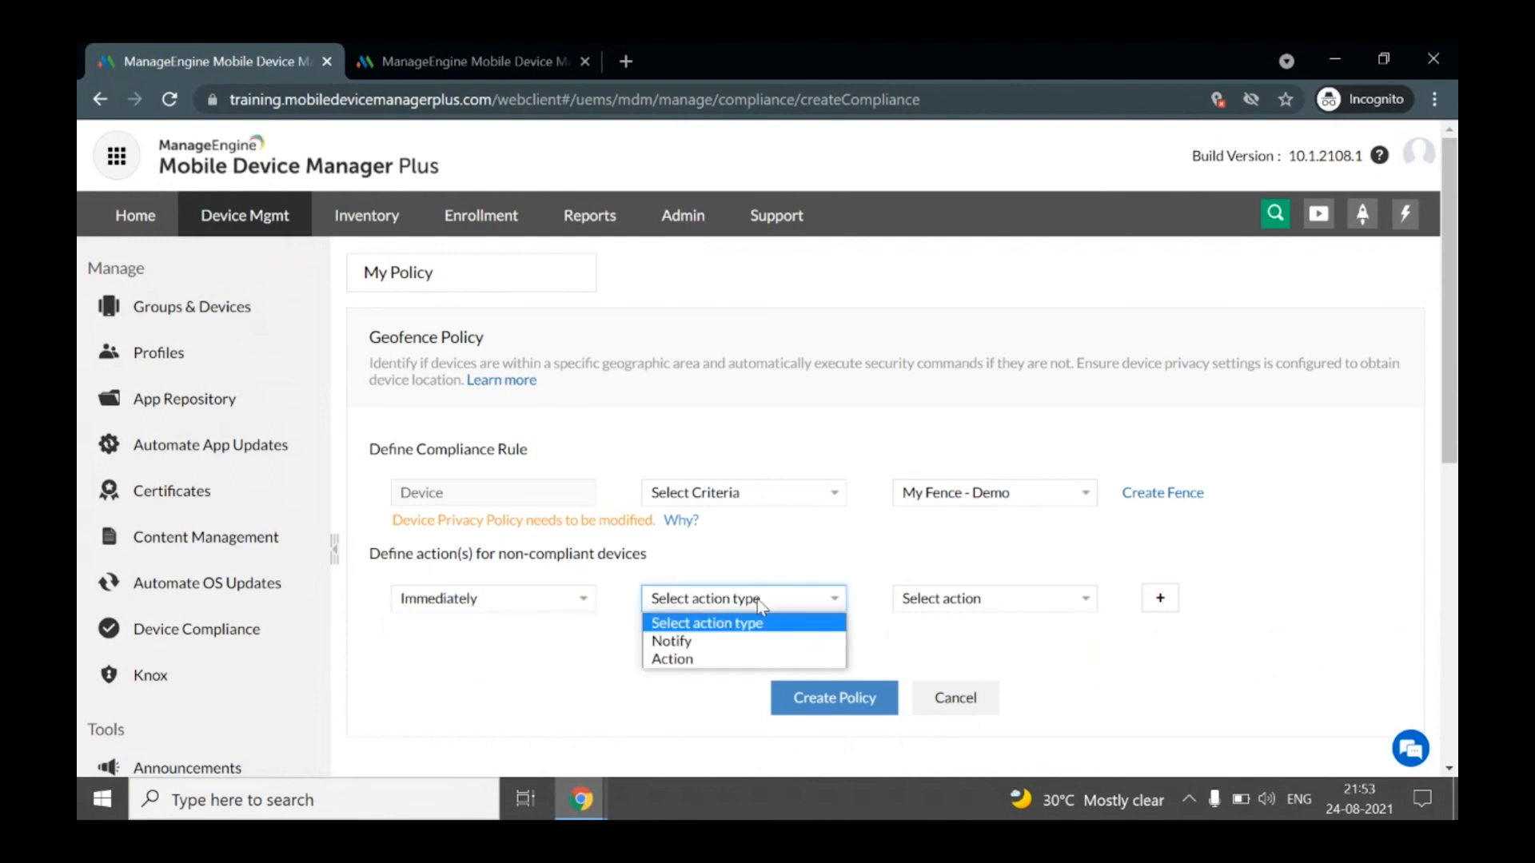
click(697, 659)
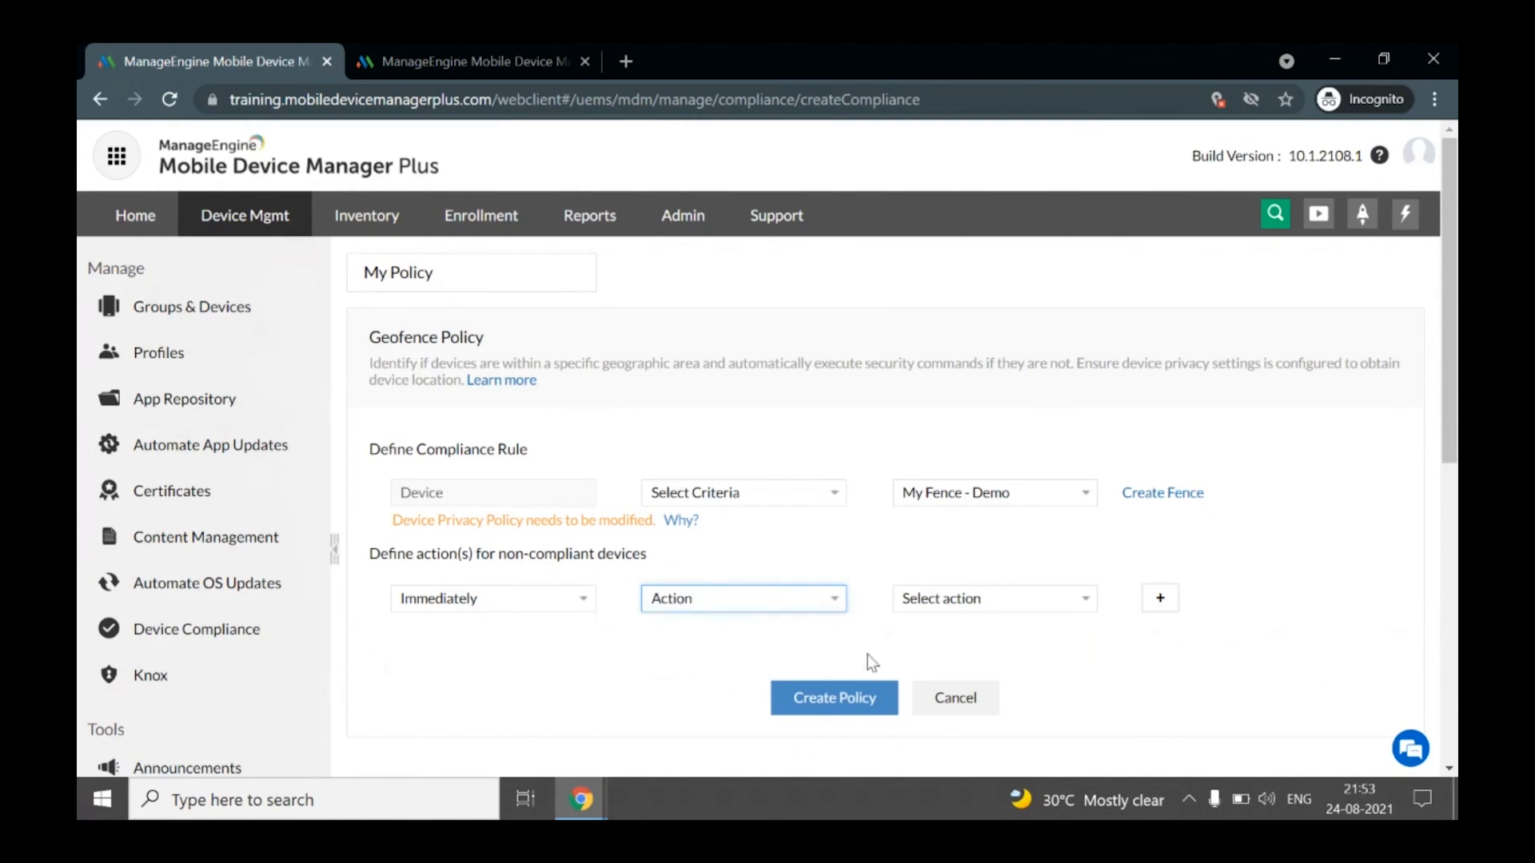
click(1015, 606)
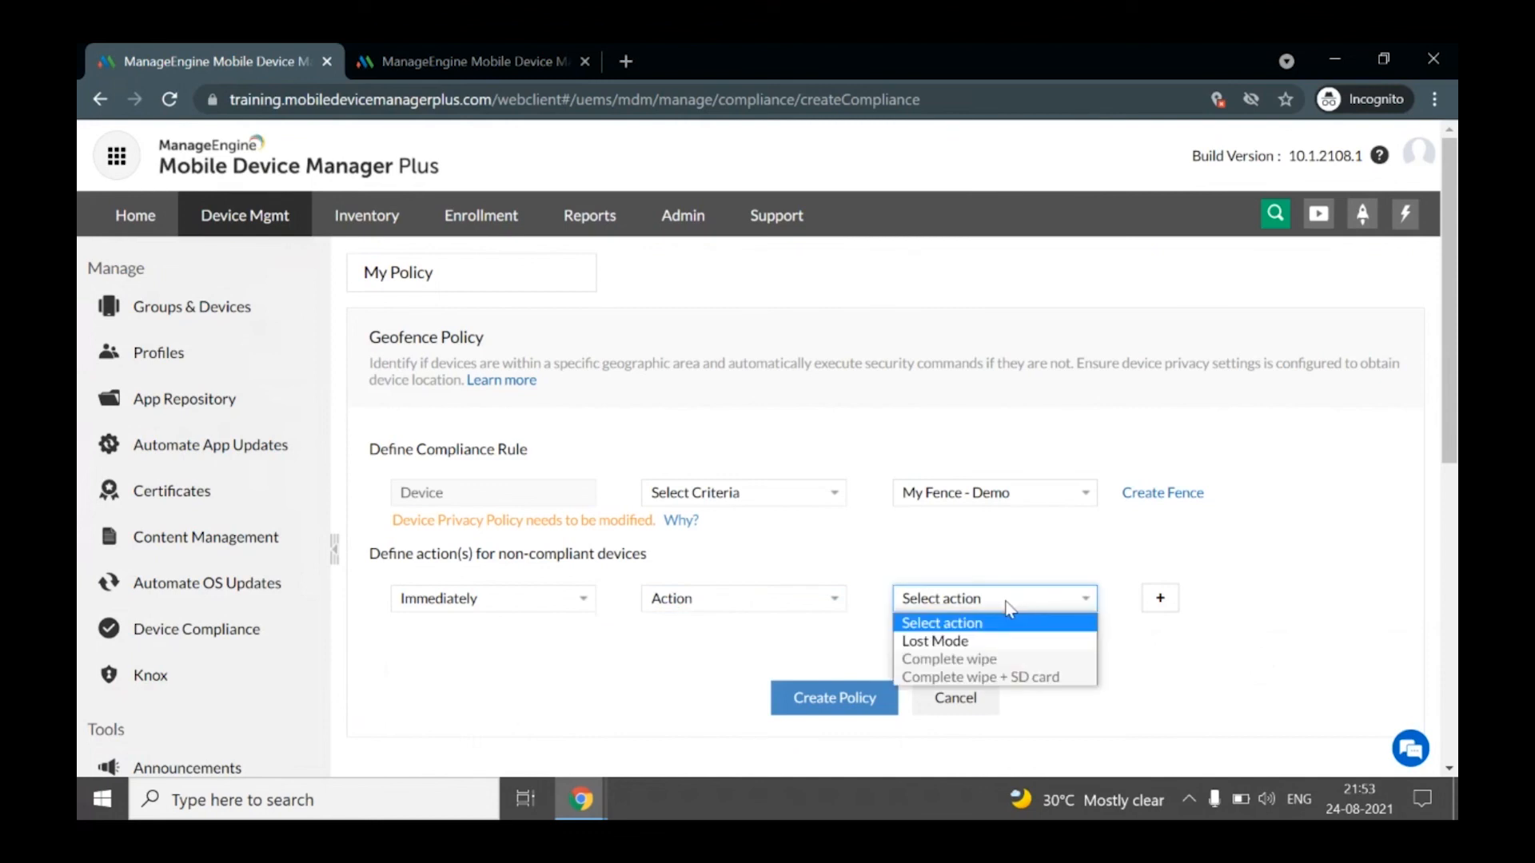
click(885, 655)
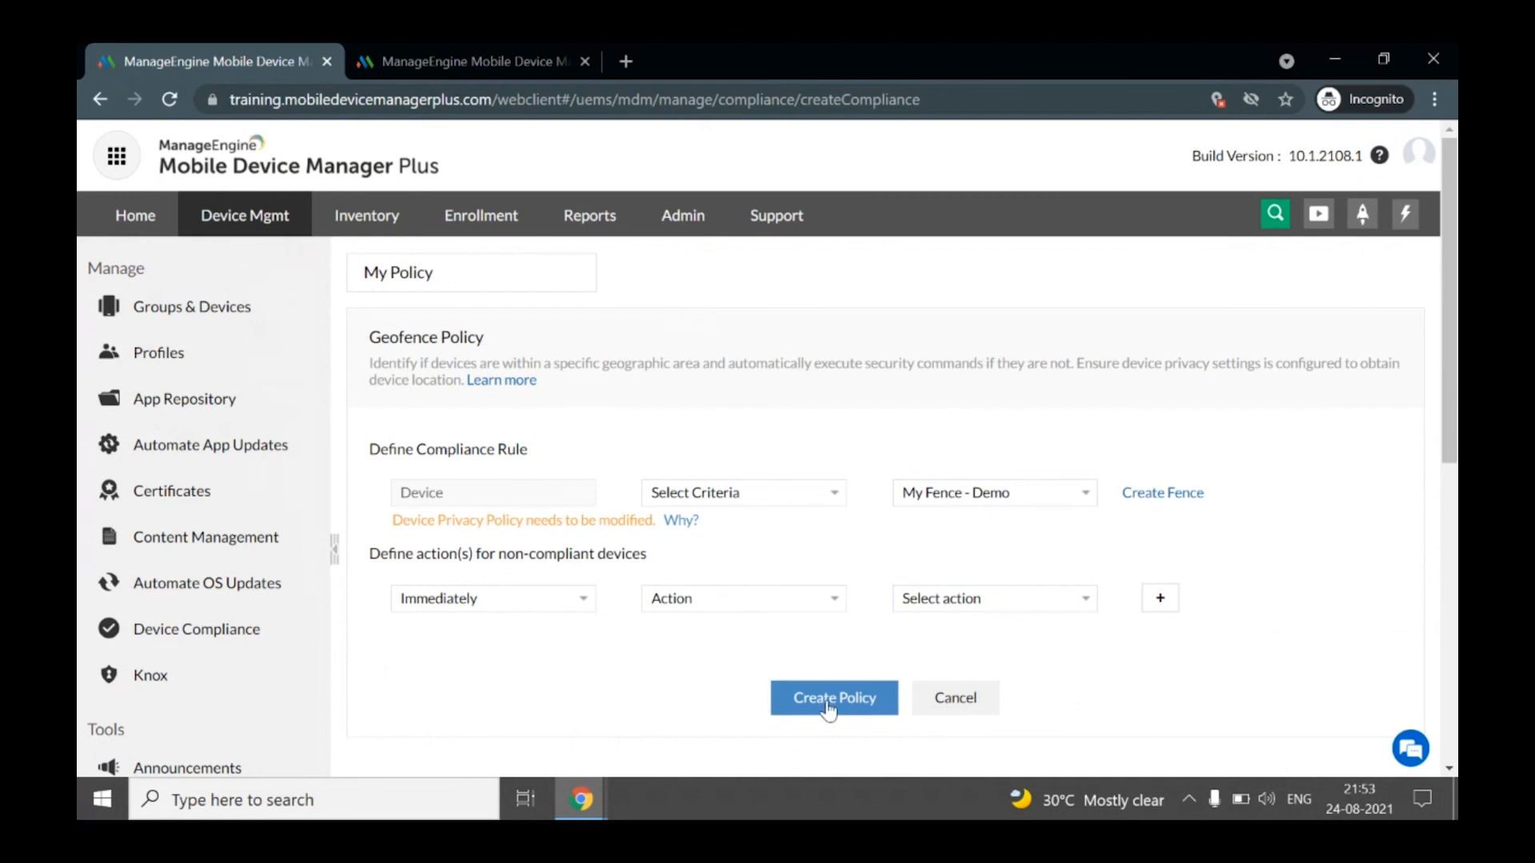
click(954, 714)
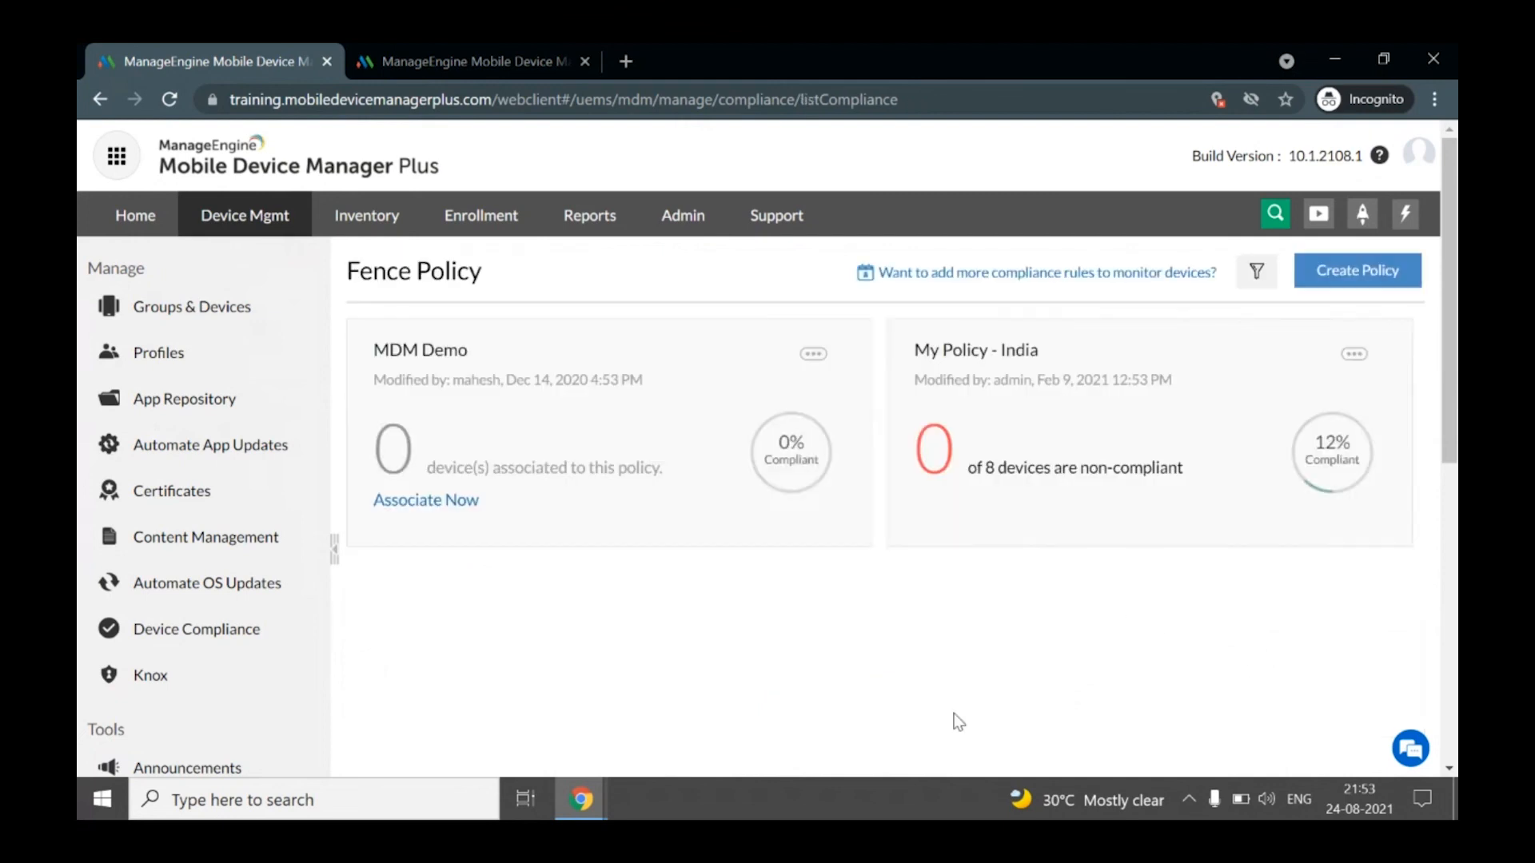
- Associate My Policy - India with the HR Department and Supervisors groups
click(1352, 357)
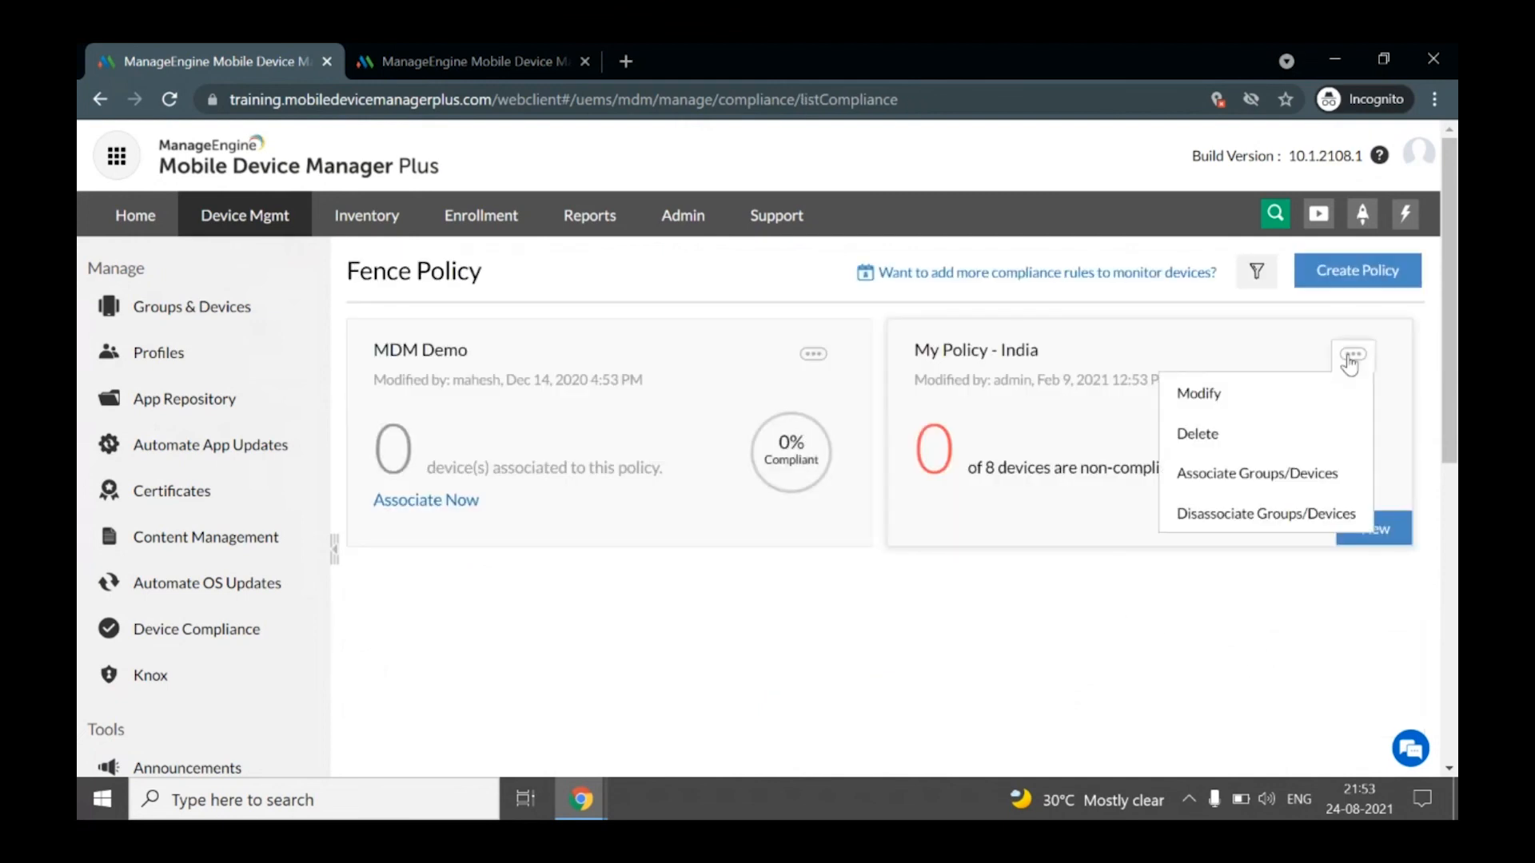
click(1257, 475)
click(880, 333)
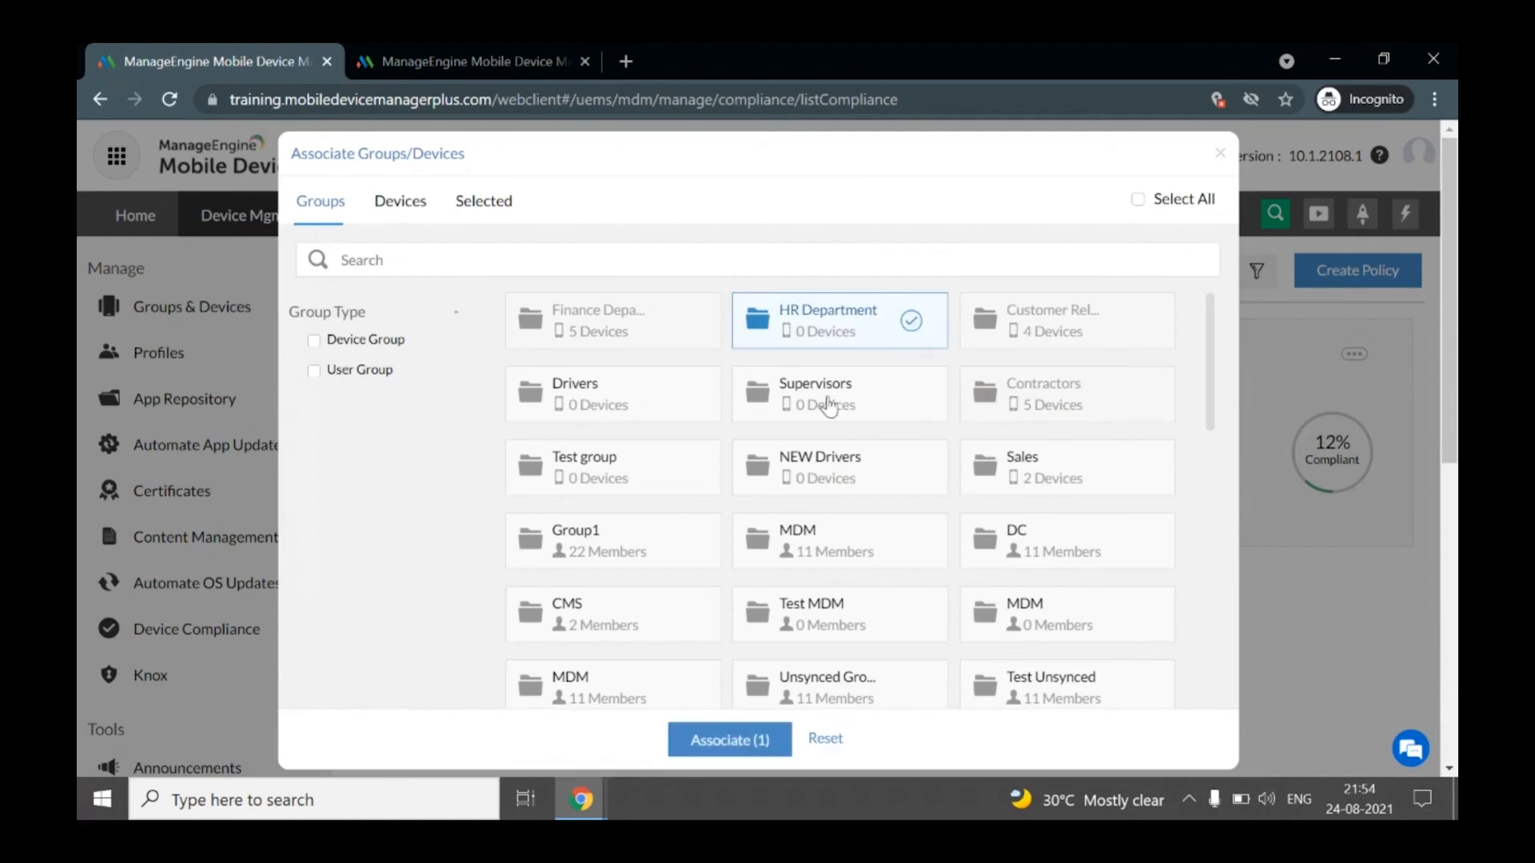
click(826, 402)
scroll(825, 402, down, 1)
click(729, 658)
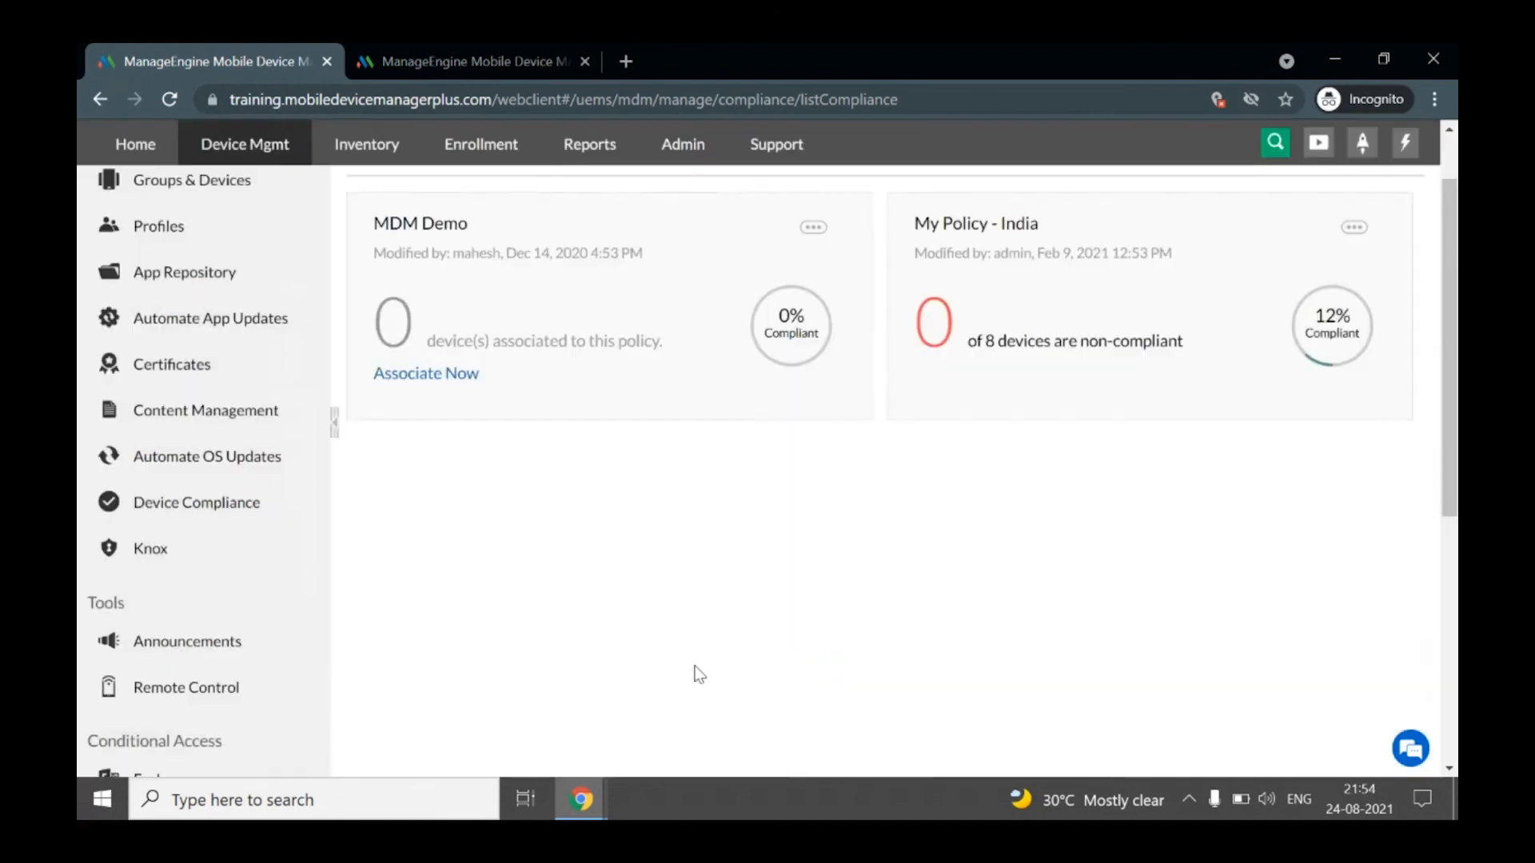
scroll(700, 674, up, 1)
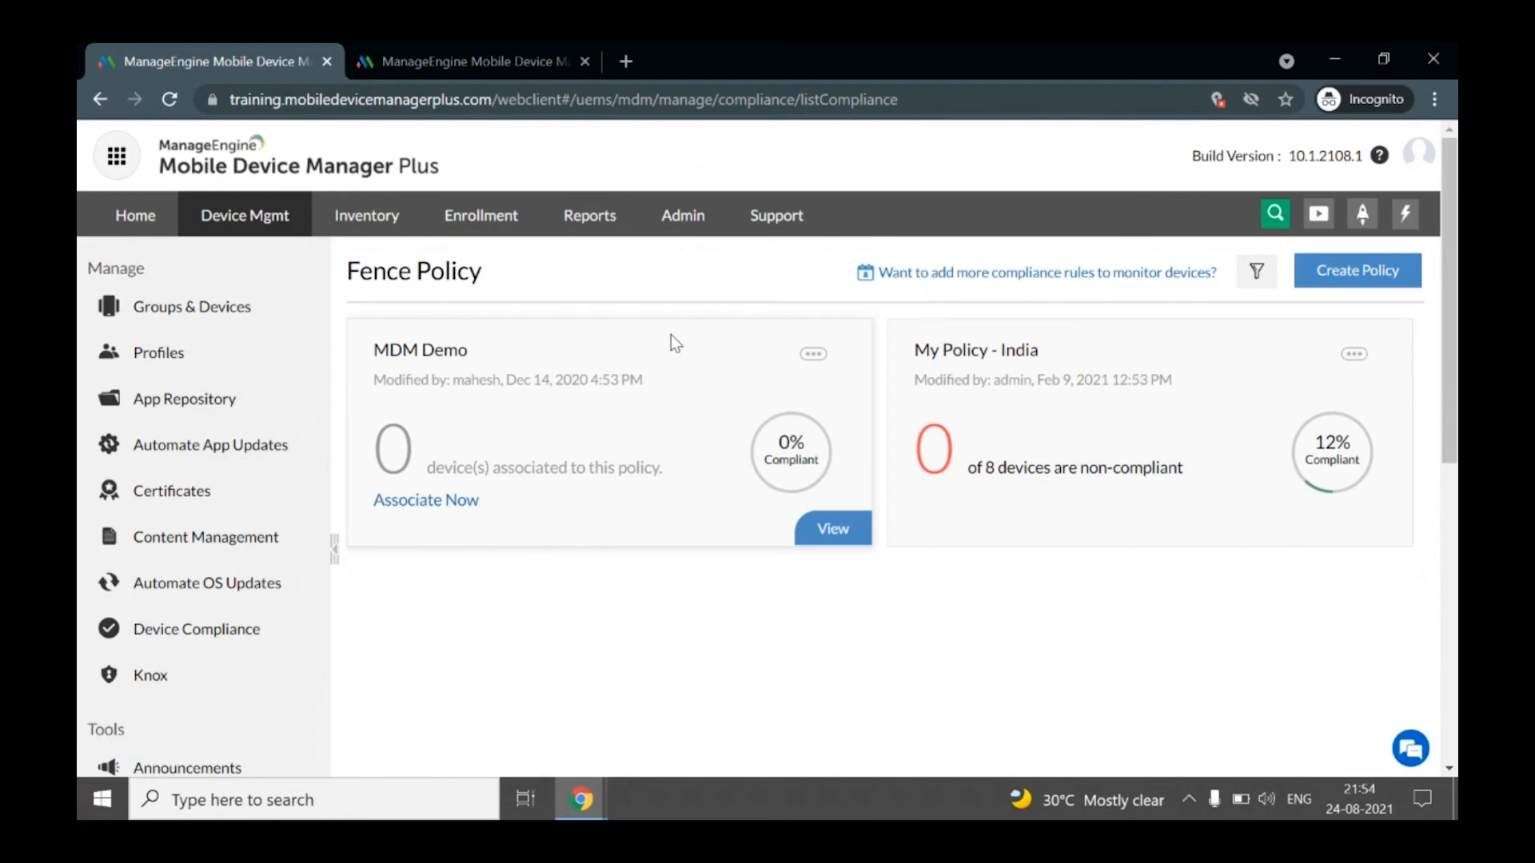
- Switch to the presentation window and advance to the slide on disadvantages of running outdated OS versions
mouse_move(581, 798)
click(467, 732)
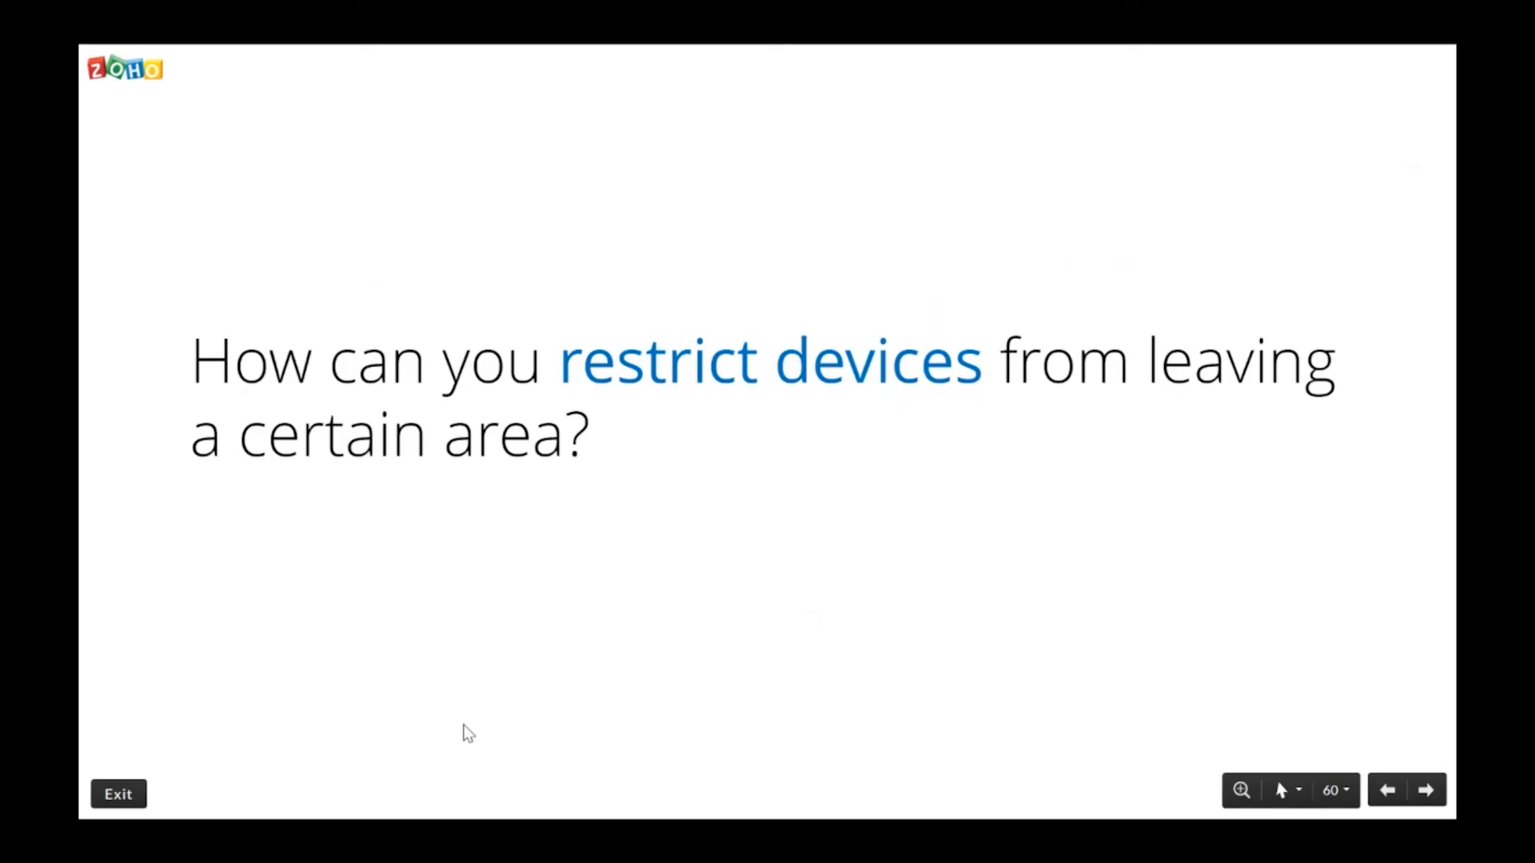
key(Right)
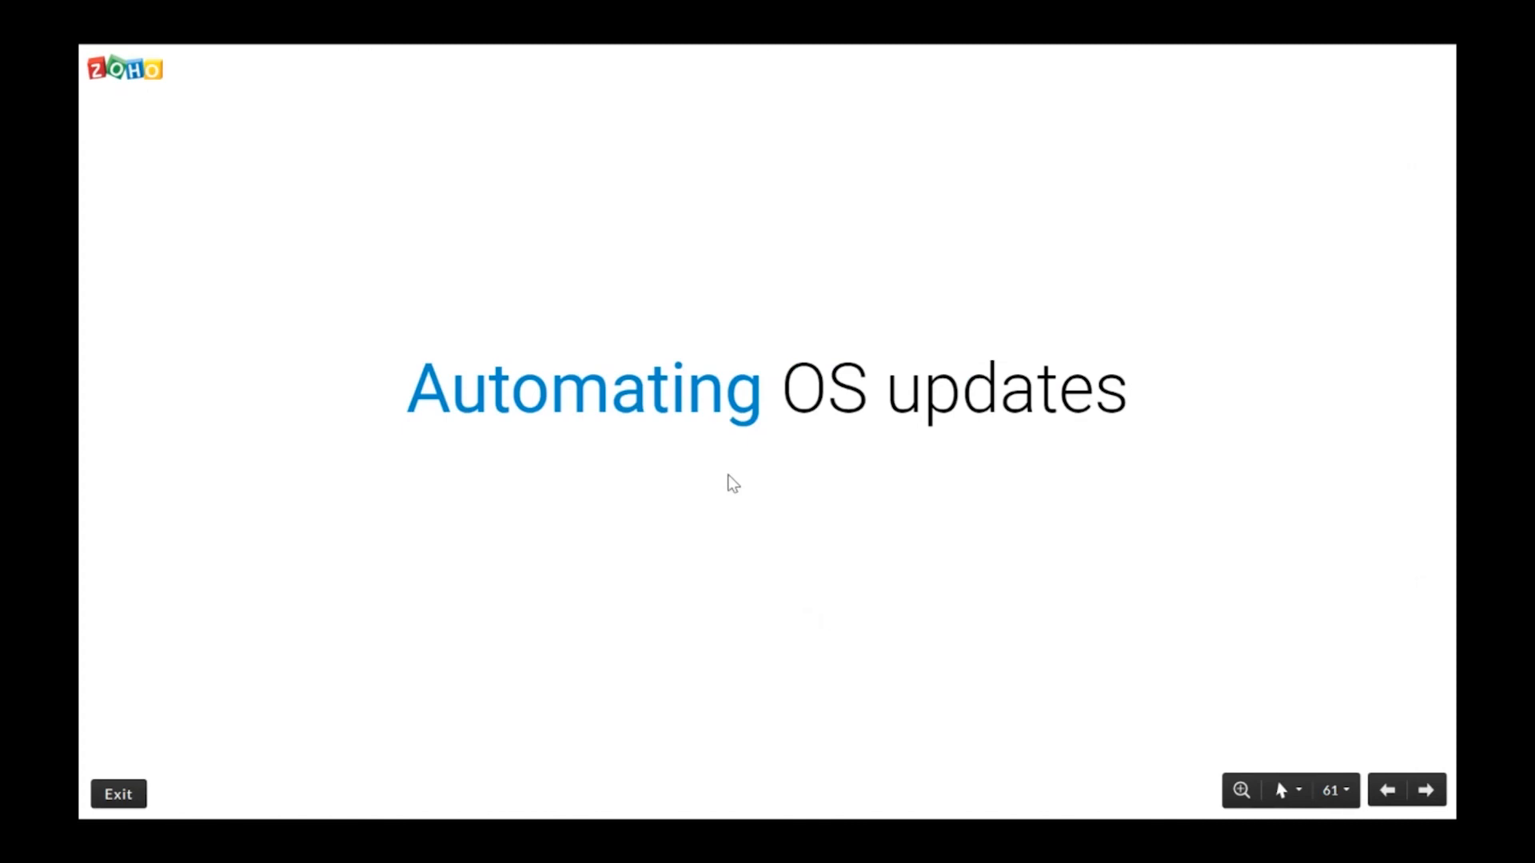
key(Right)
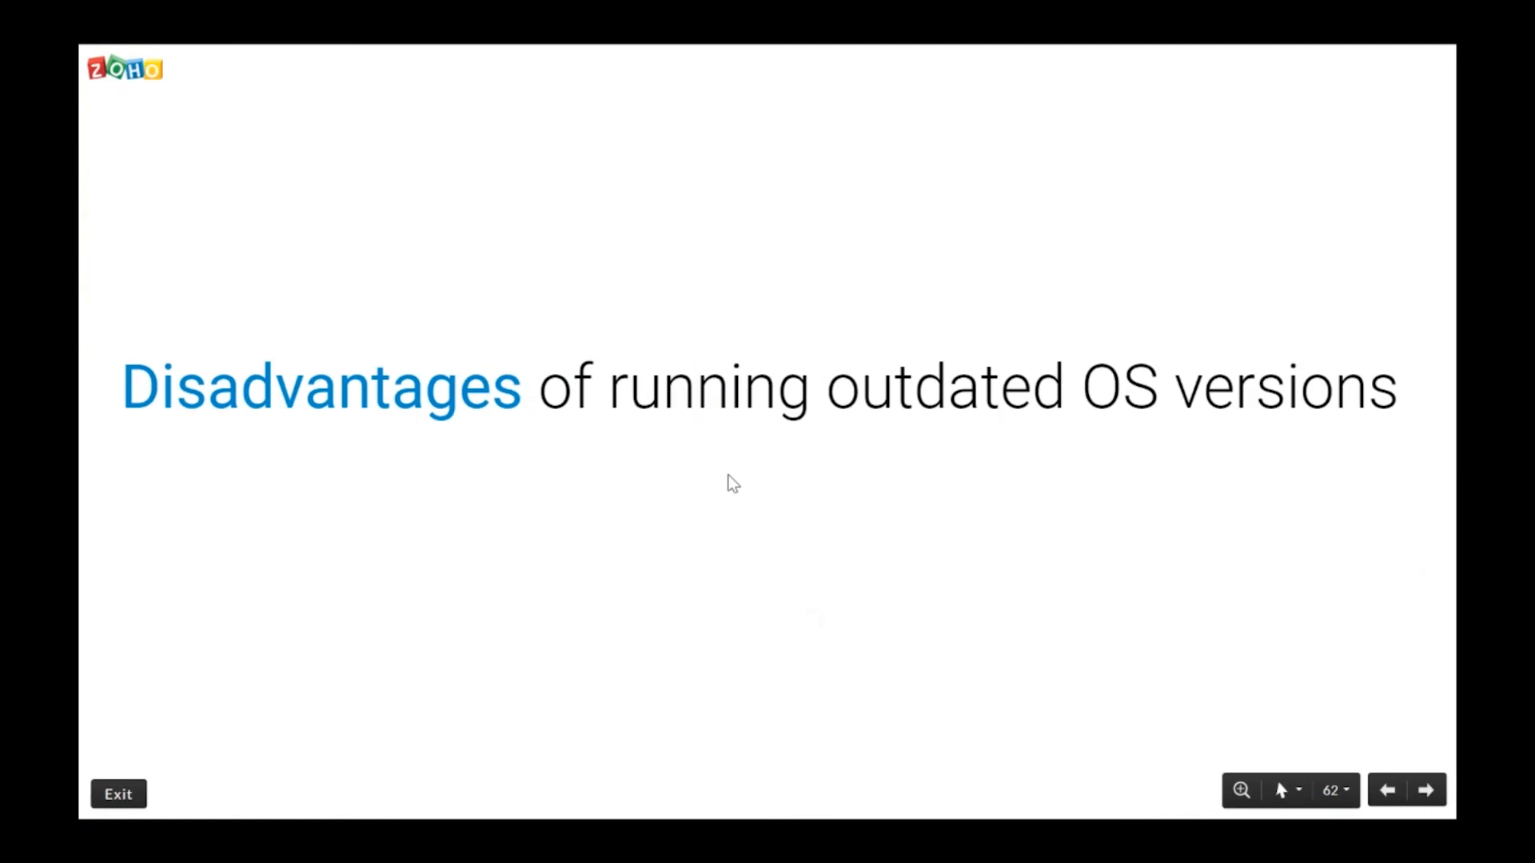
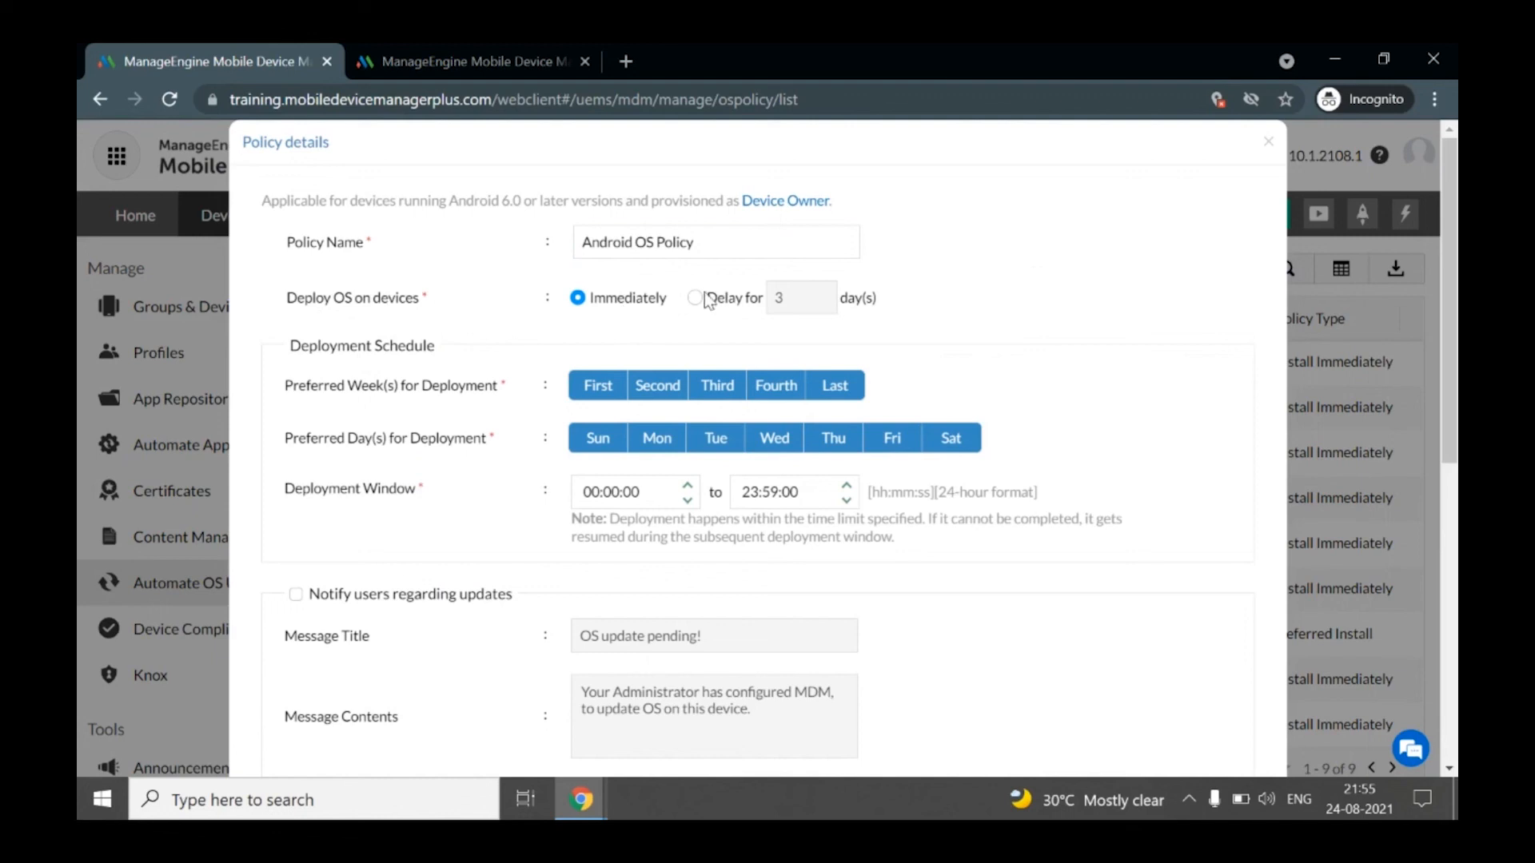
- Delay the OS deployment in the Android OS Policy by 10 days
click(693, 297)
click(810, 293)
key(BackSpace)
text(10)
click(943, 314)
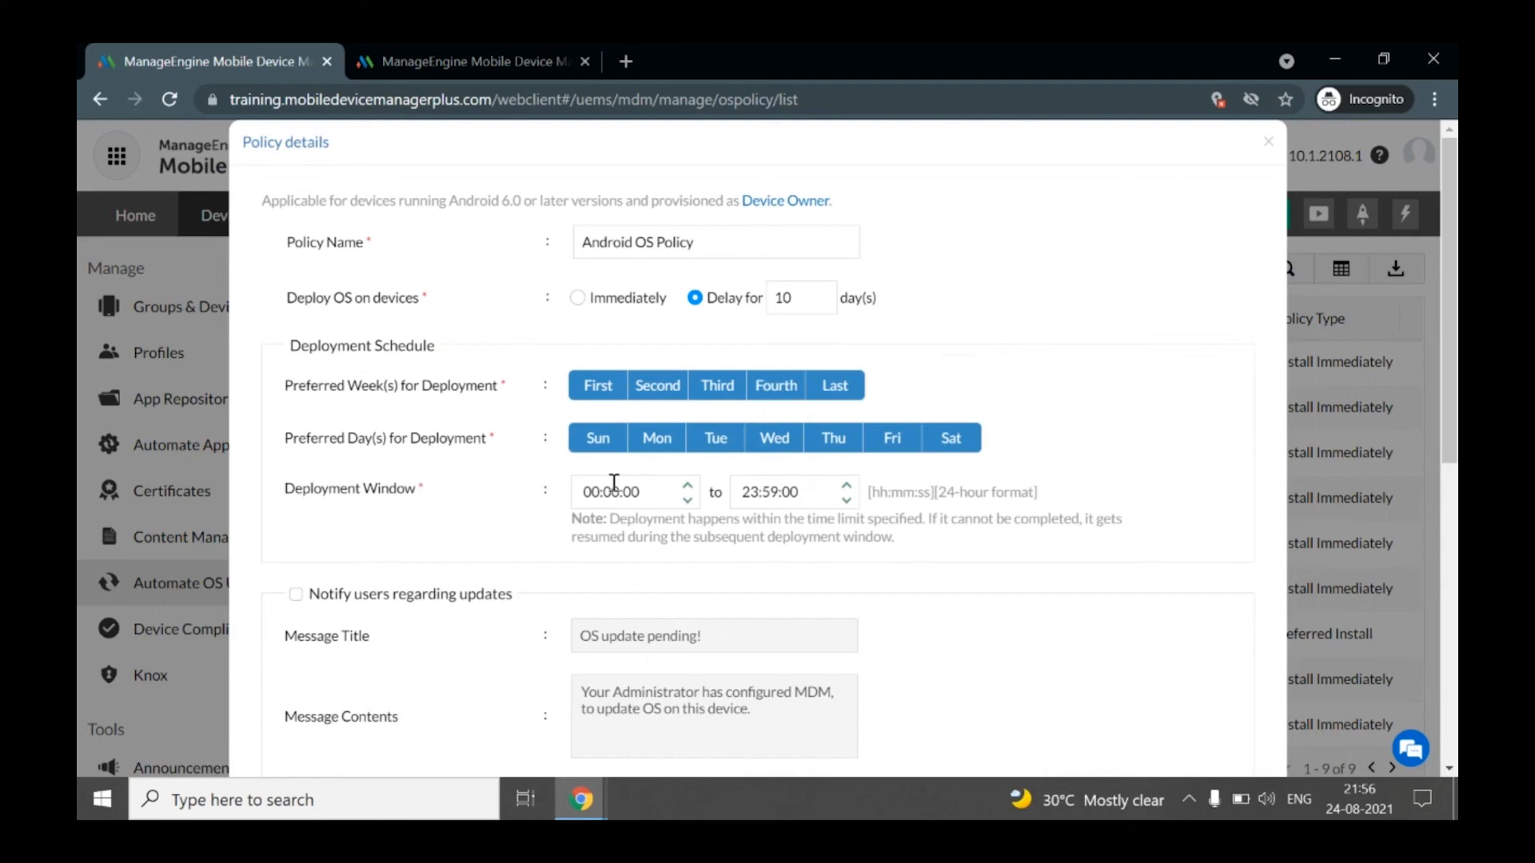
- Enable notifying users regarding updates, allow them to skip deployment, and save the Android OS Policy
scroll(1215, 509, down, 2)
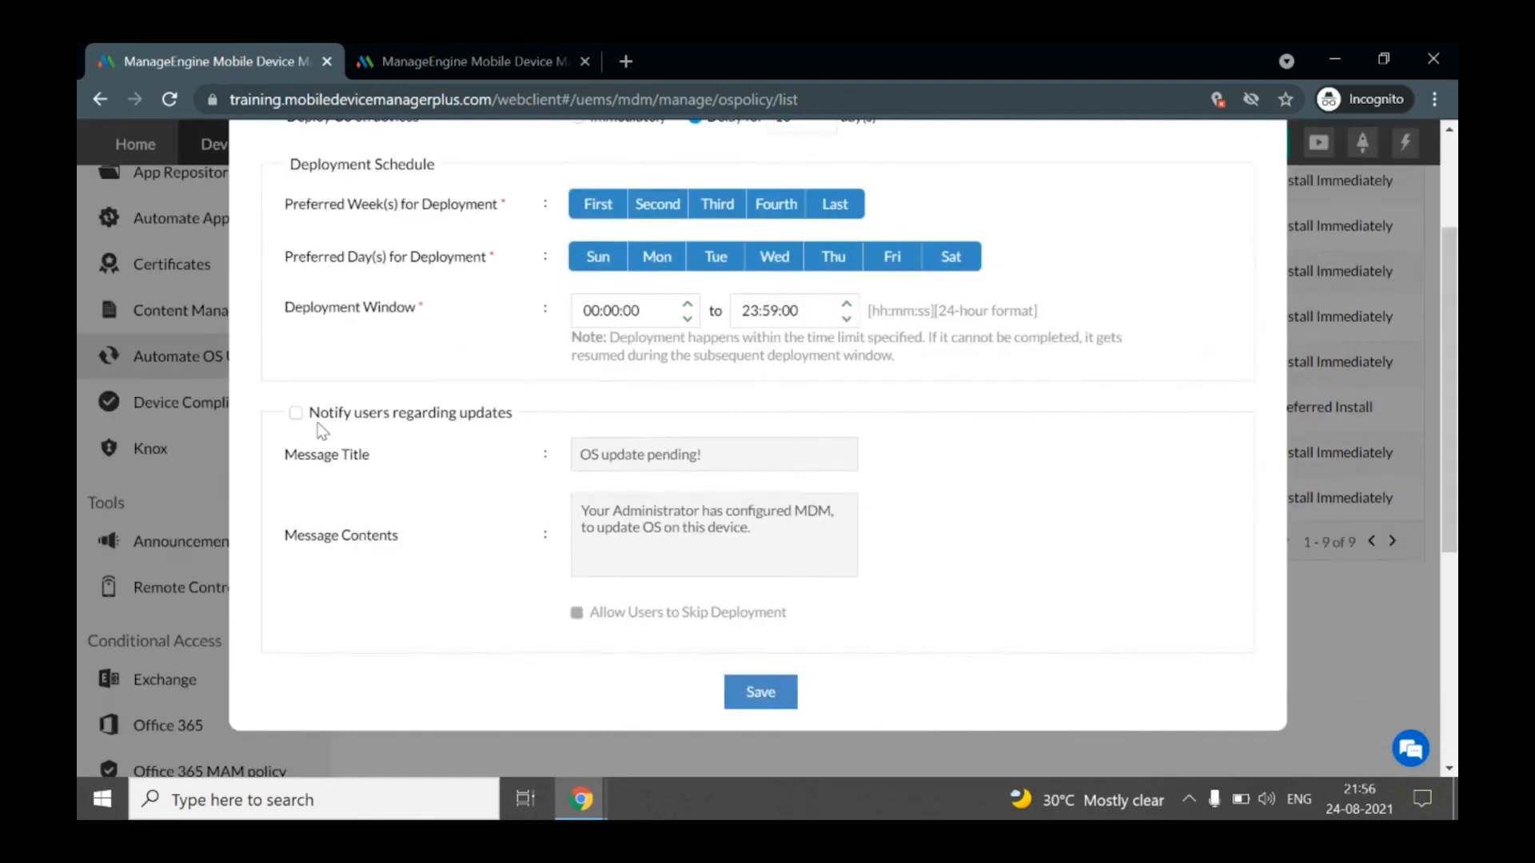
click(296, 413)
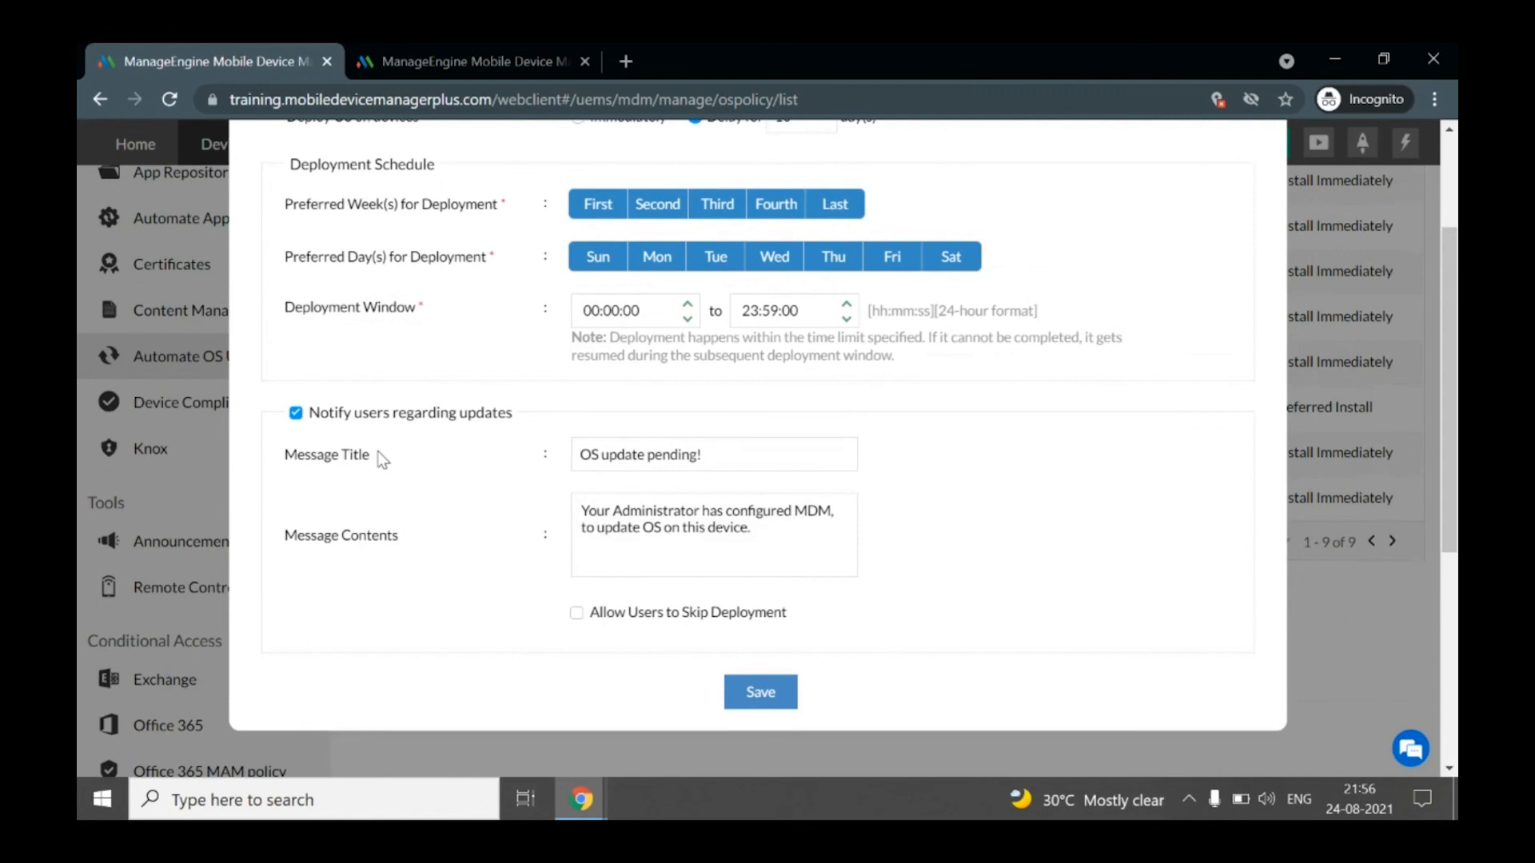
click(576, 613)
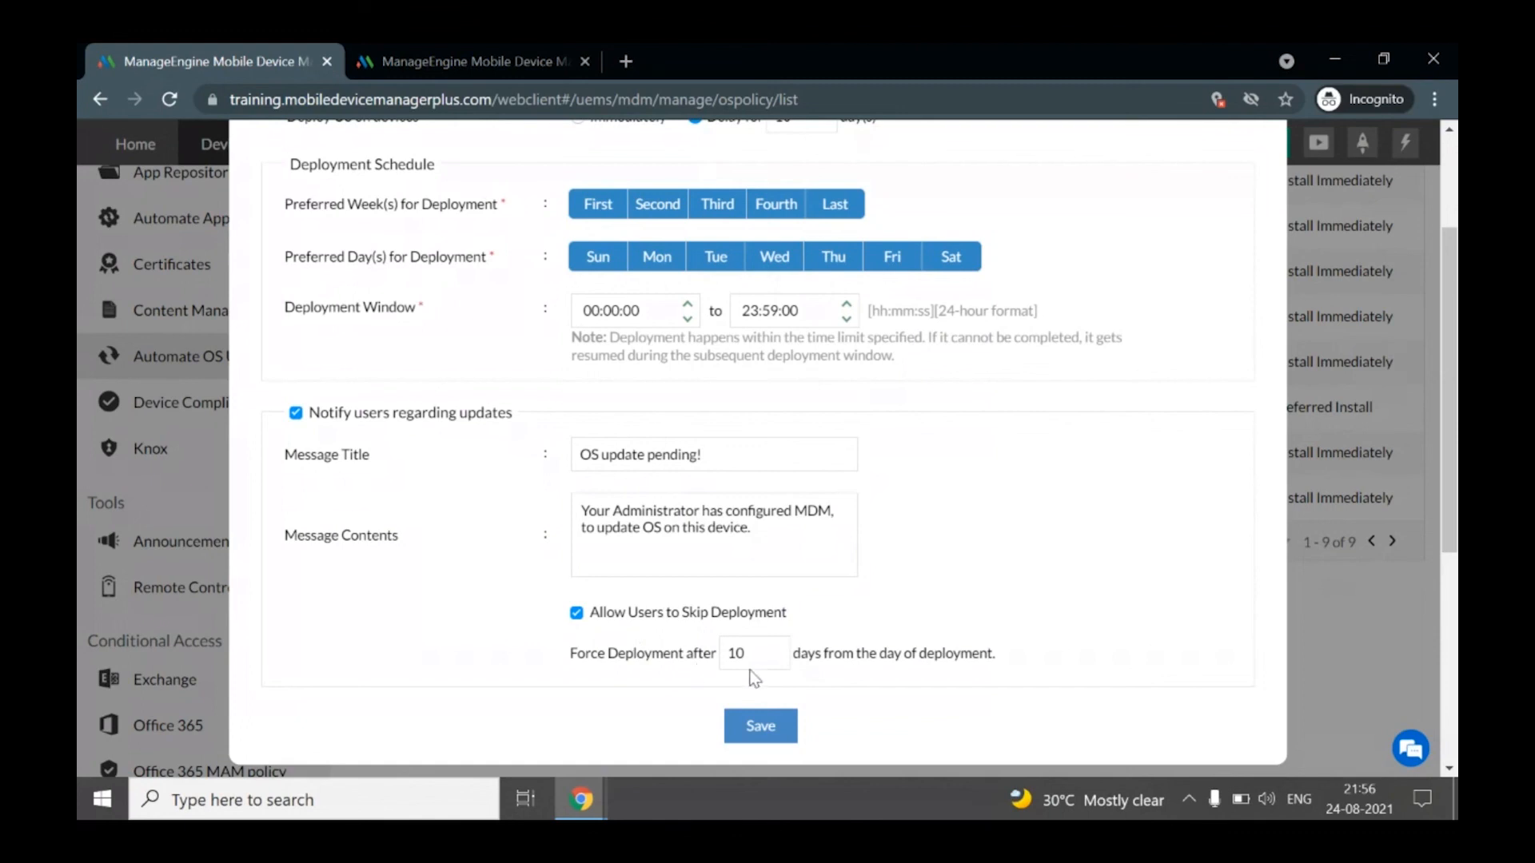
click(777, 737)
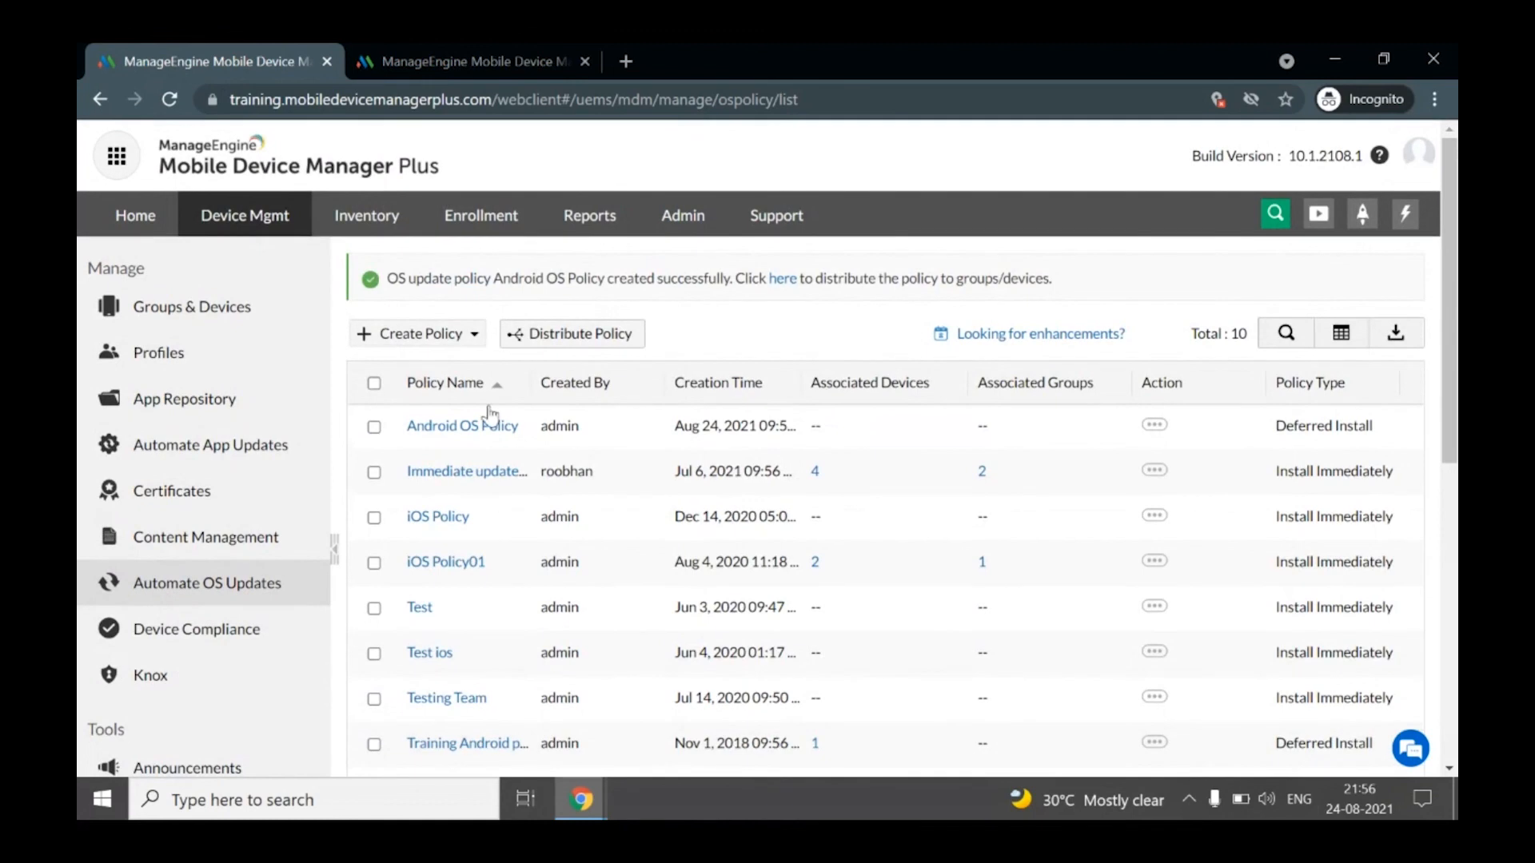
- Distribute the Android OS Policy to the Sales, Marketing and Finance department groups
click(374, 428)
click(571, 336)
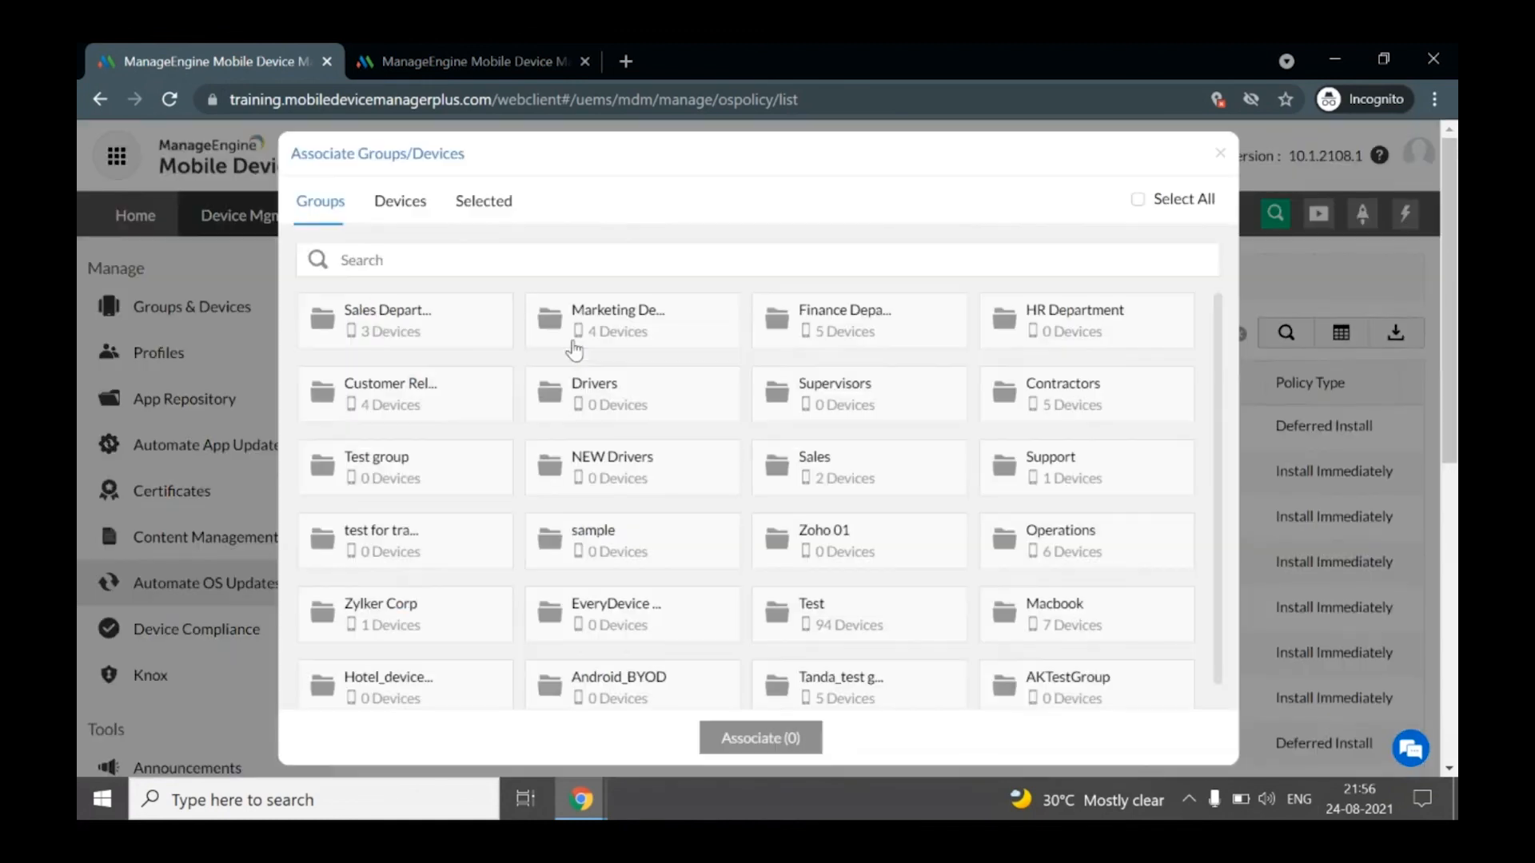
click(435, 342)
click(631, 335)
click(833, 337)
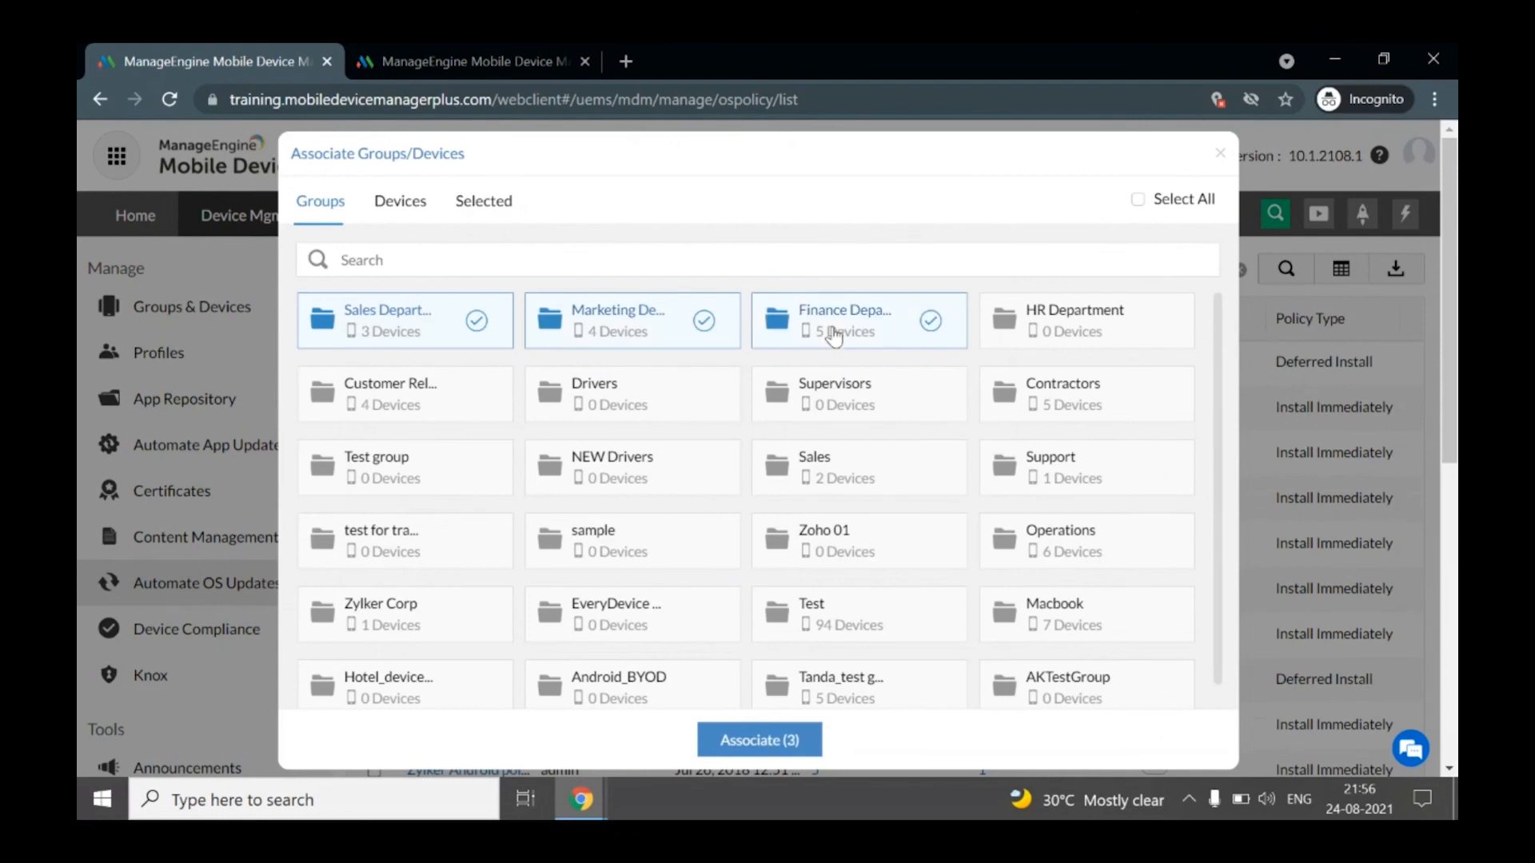
click(771, 737)
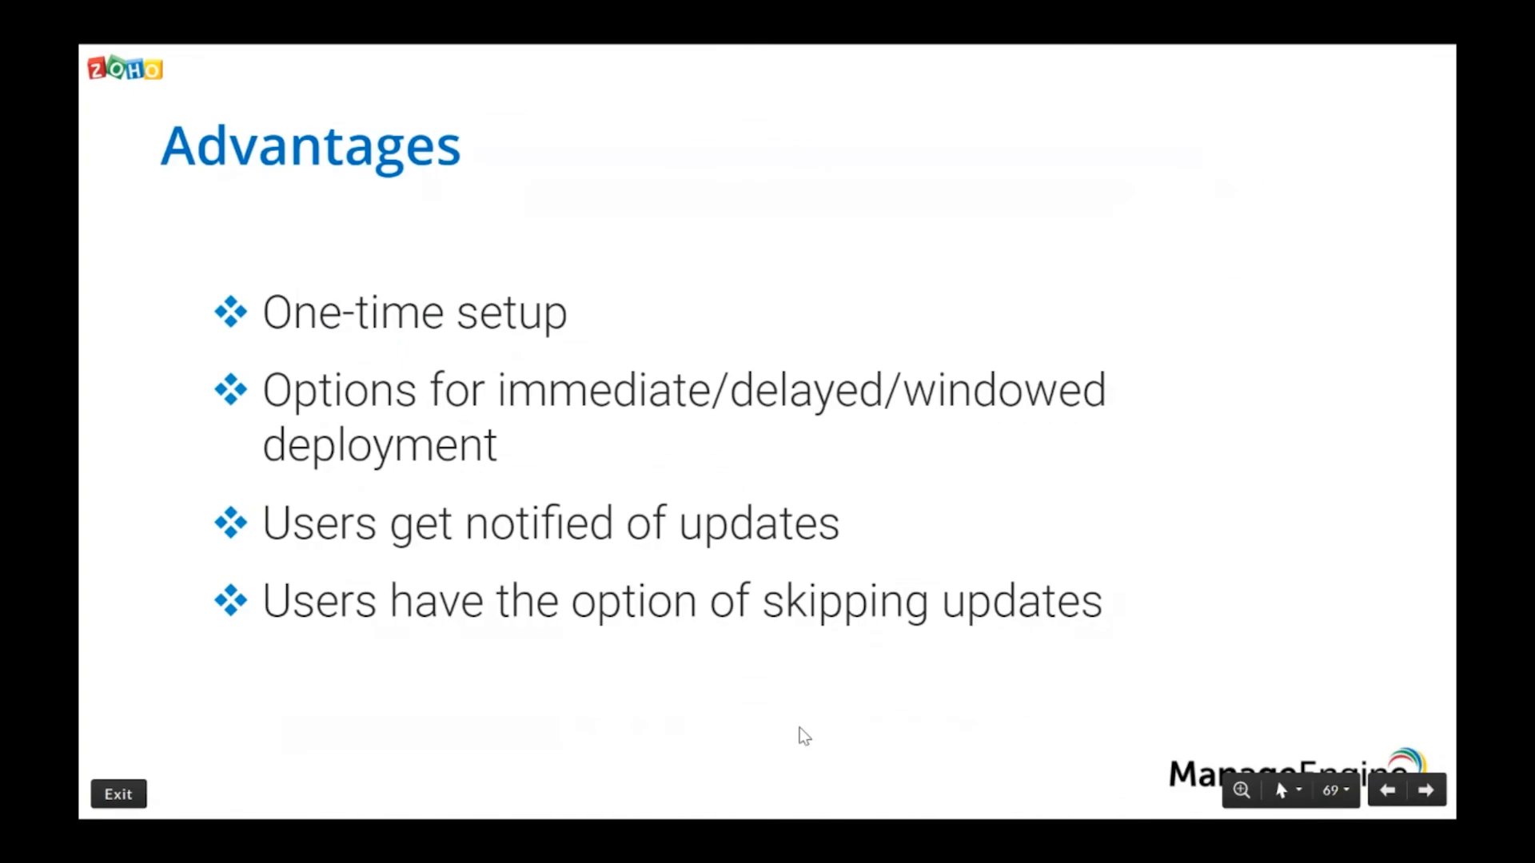
- Find the training user's Android smartphone in the device inventory by its device name and open its details
key(Right)
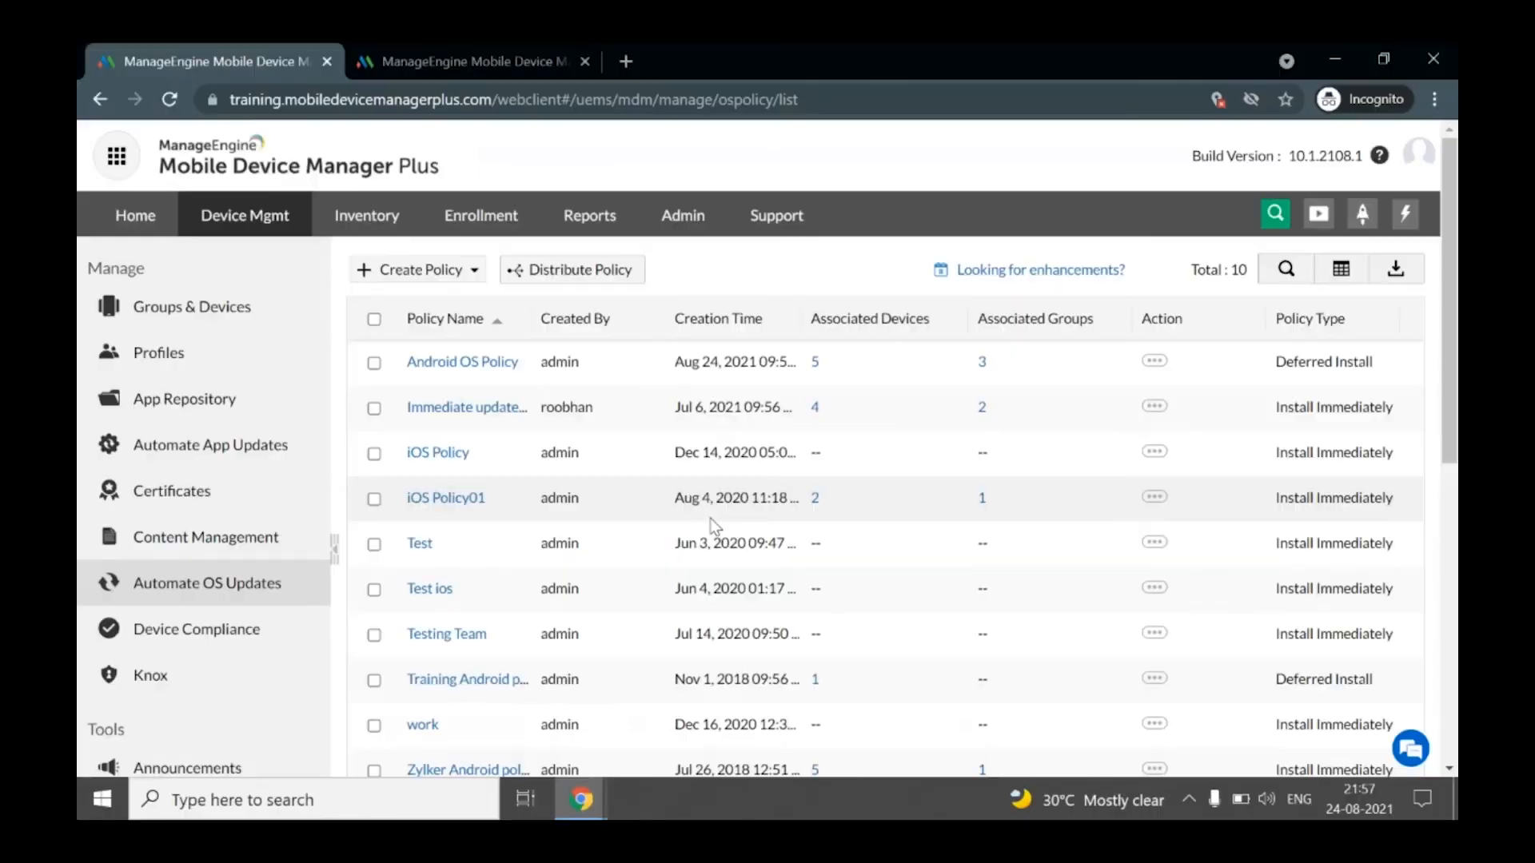
click(387, 221)
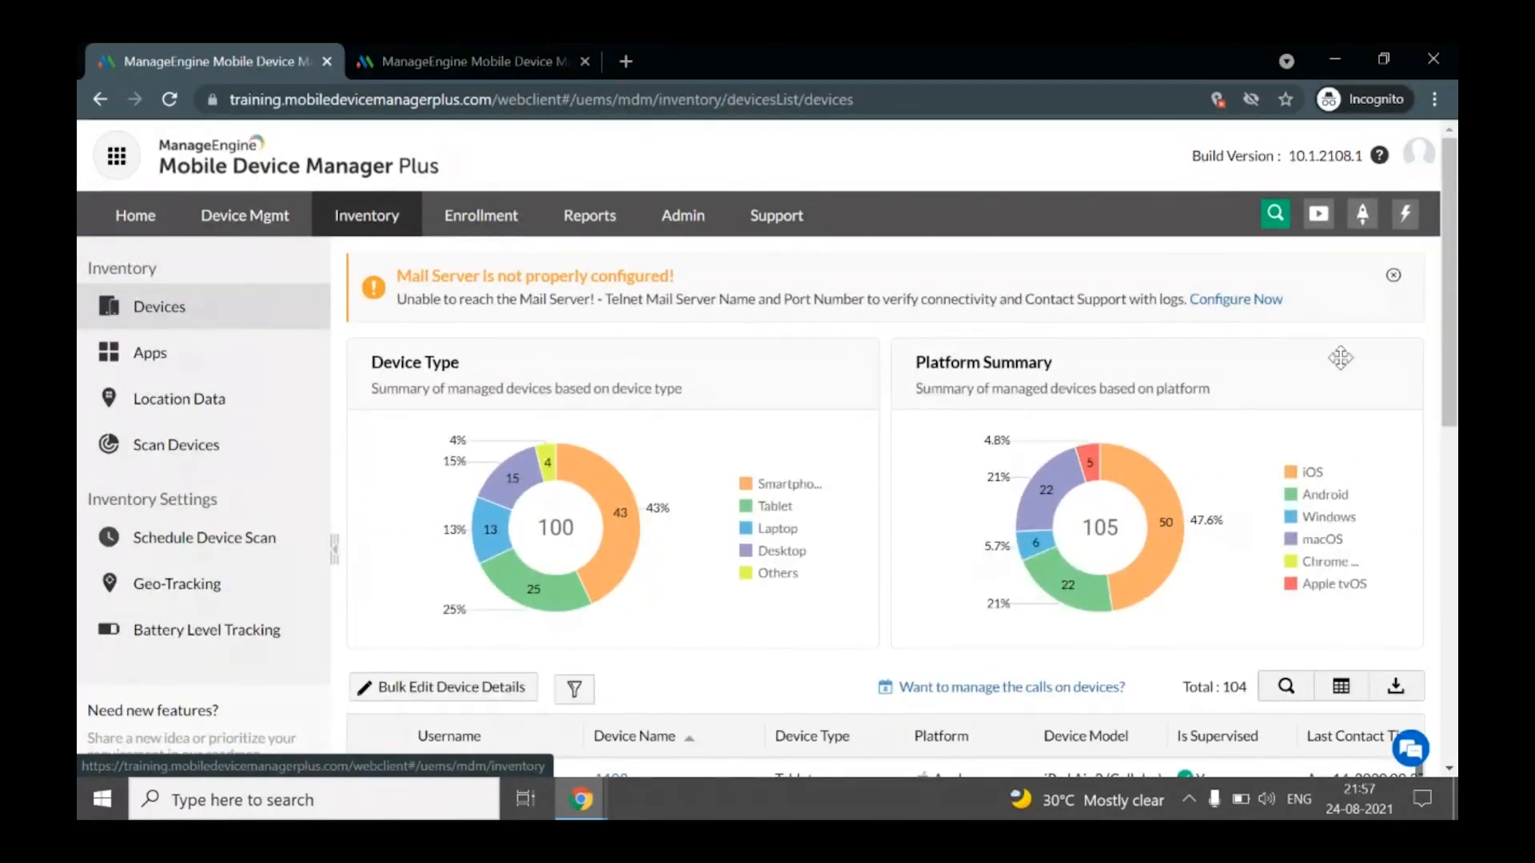
scroll(1446, 432, down, 4)
drag(1443, 425, 1446, 486)
click(1286, 241)
click(673, 333)
text(Andrea)
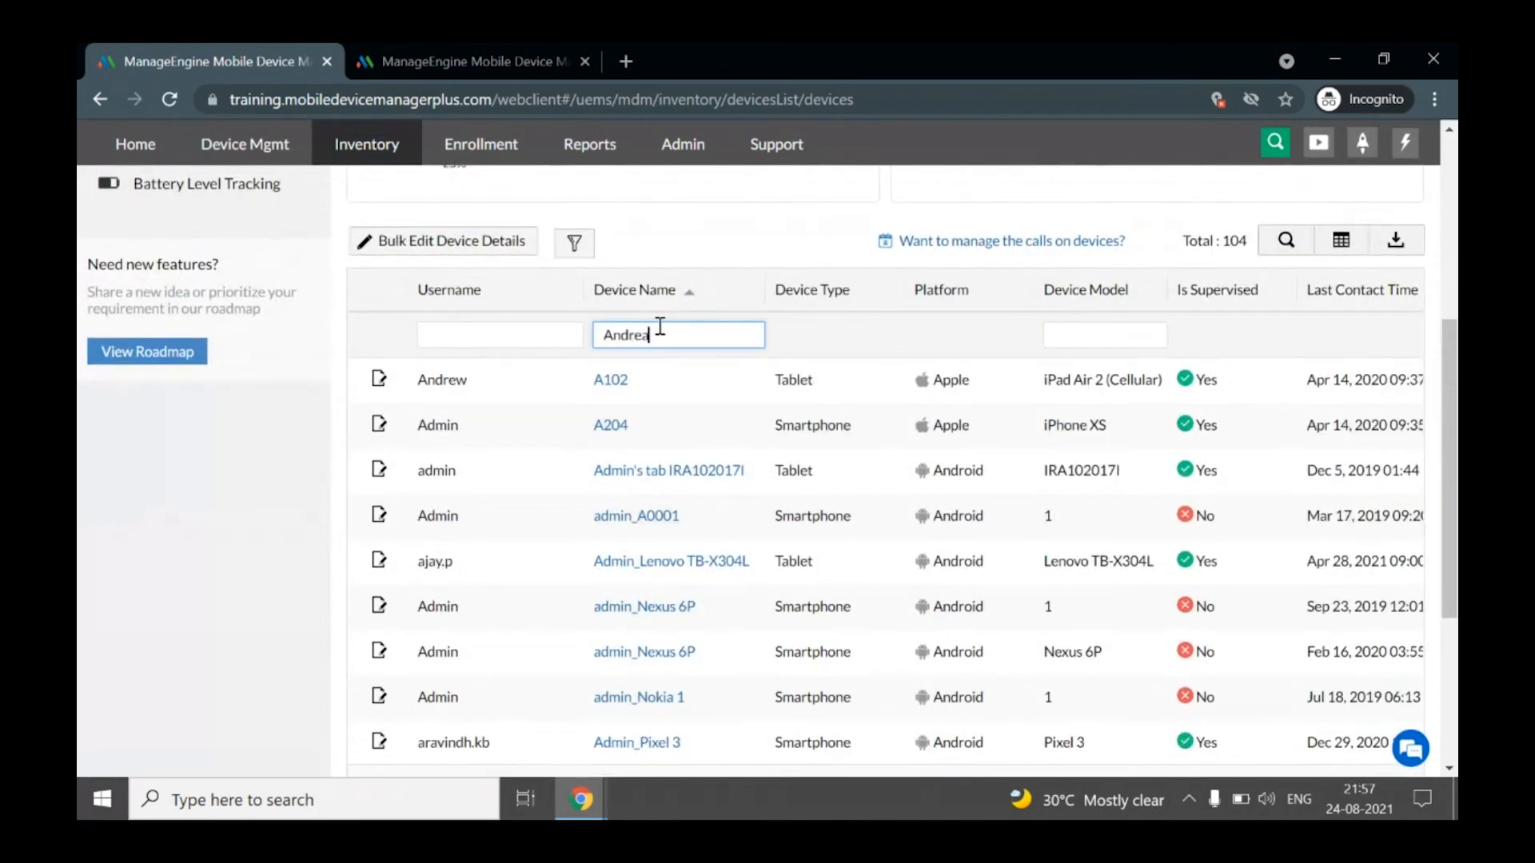
click(654, 432)
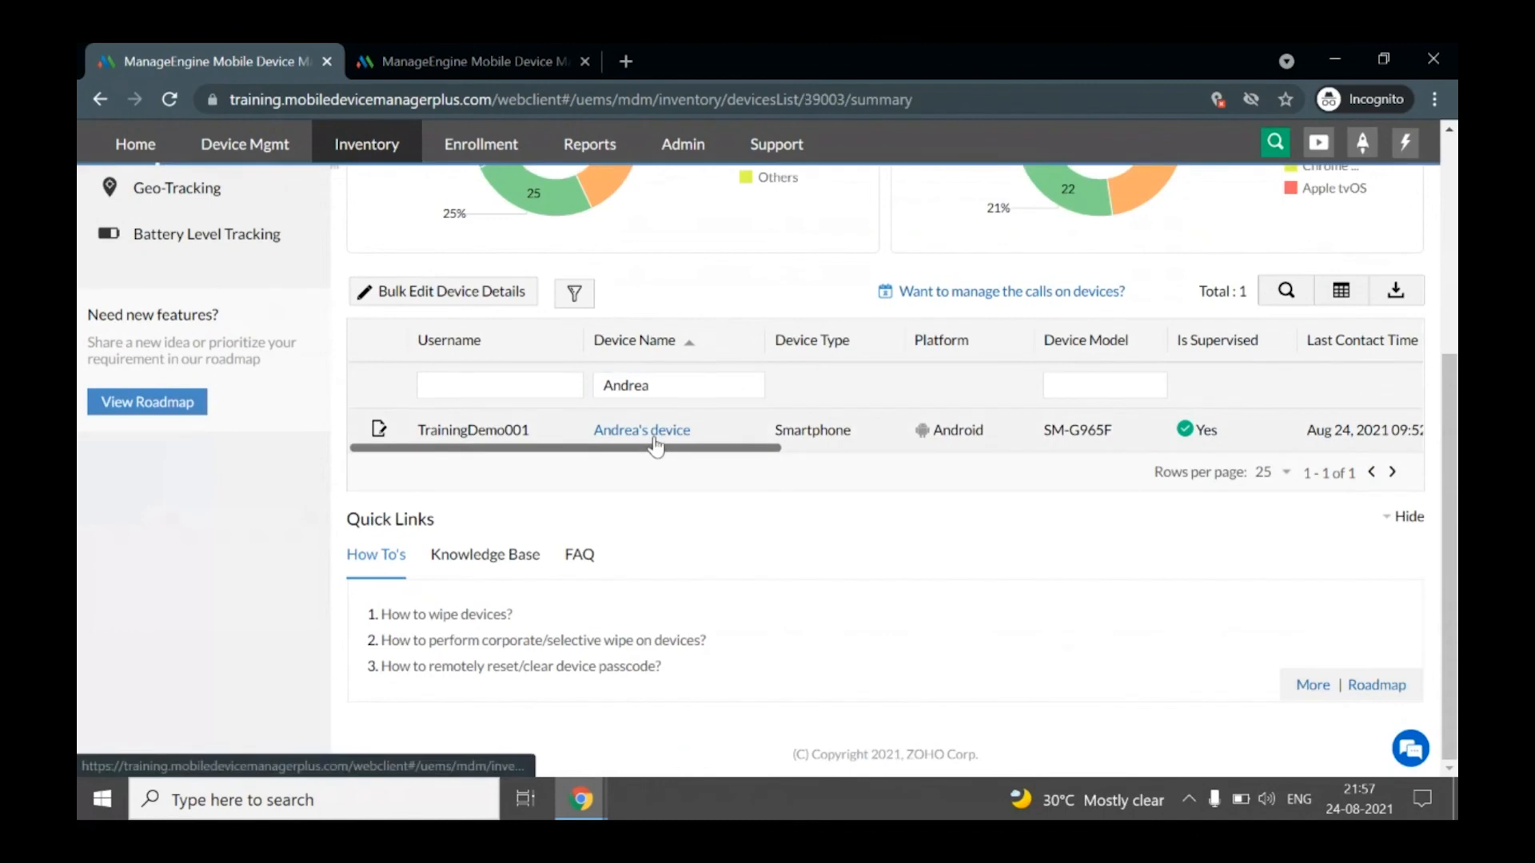
- Review the device's Enable Lost Mode forms for the contact message, new passcode and locating reason, and close them without applying
scroll(1451, 328, up, 4)
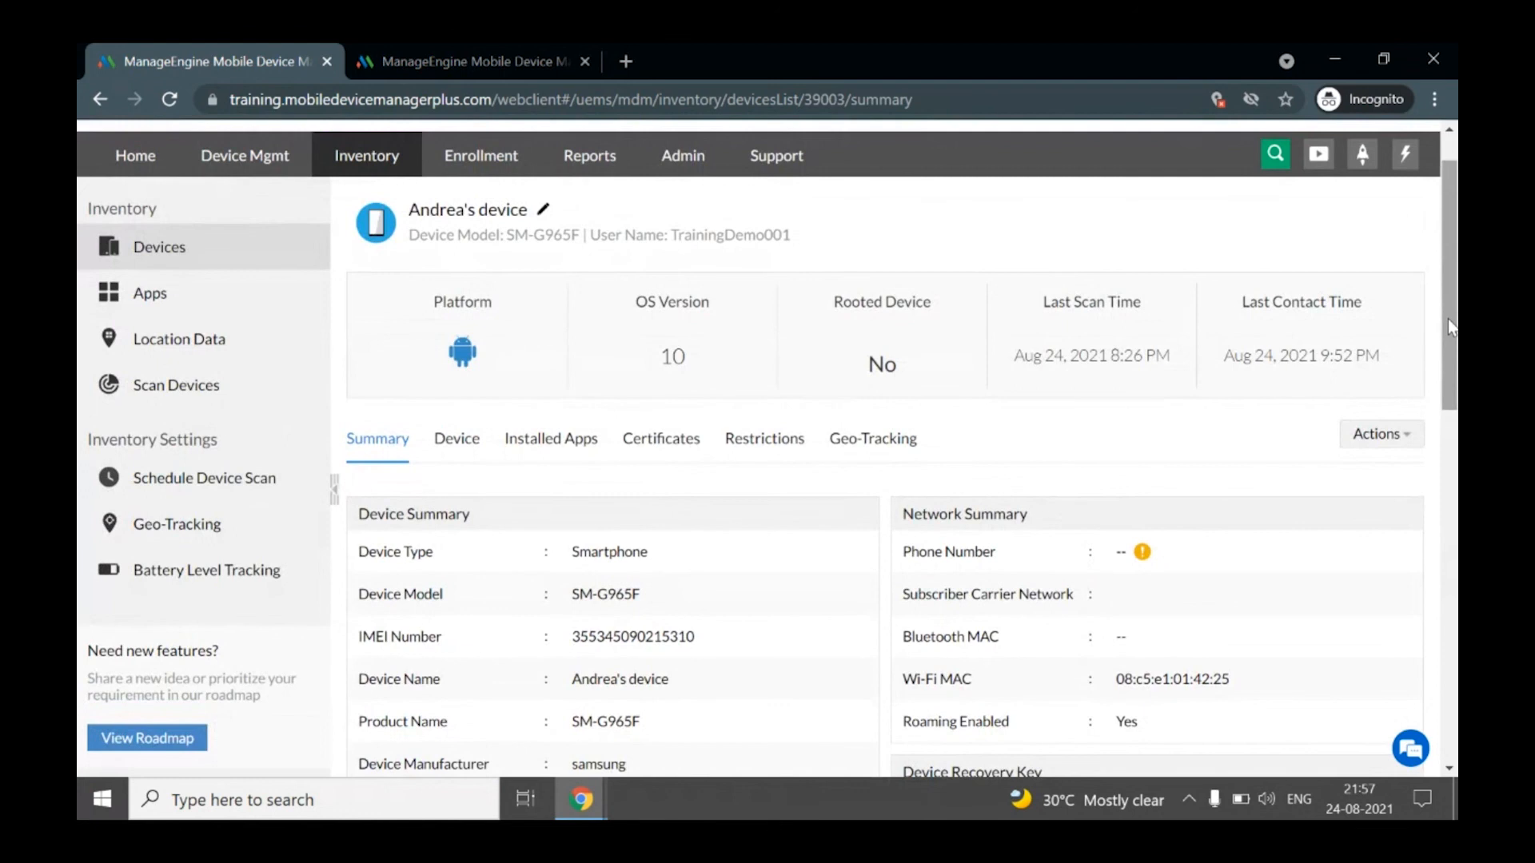
click(1377, 435)
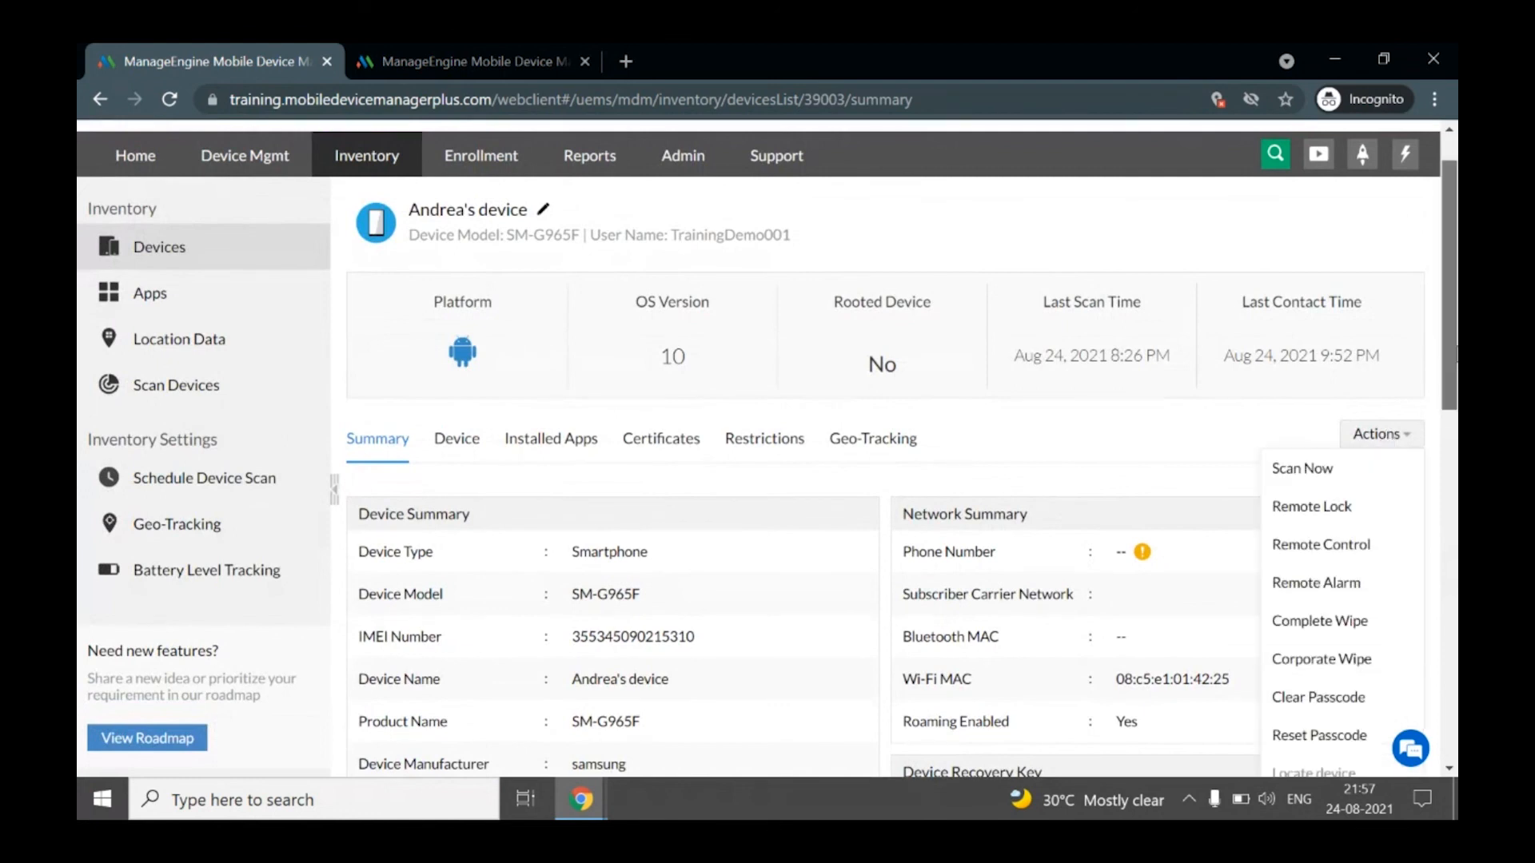
scroll(1324, 650, down, 2)
click(1324, 651)
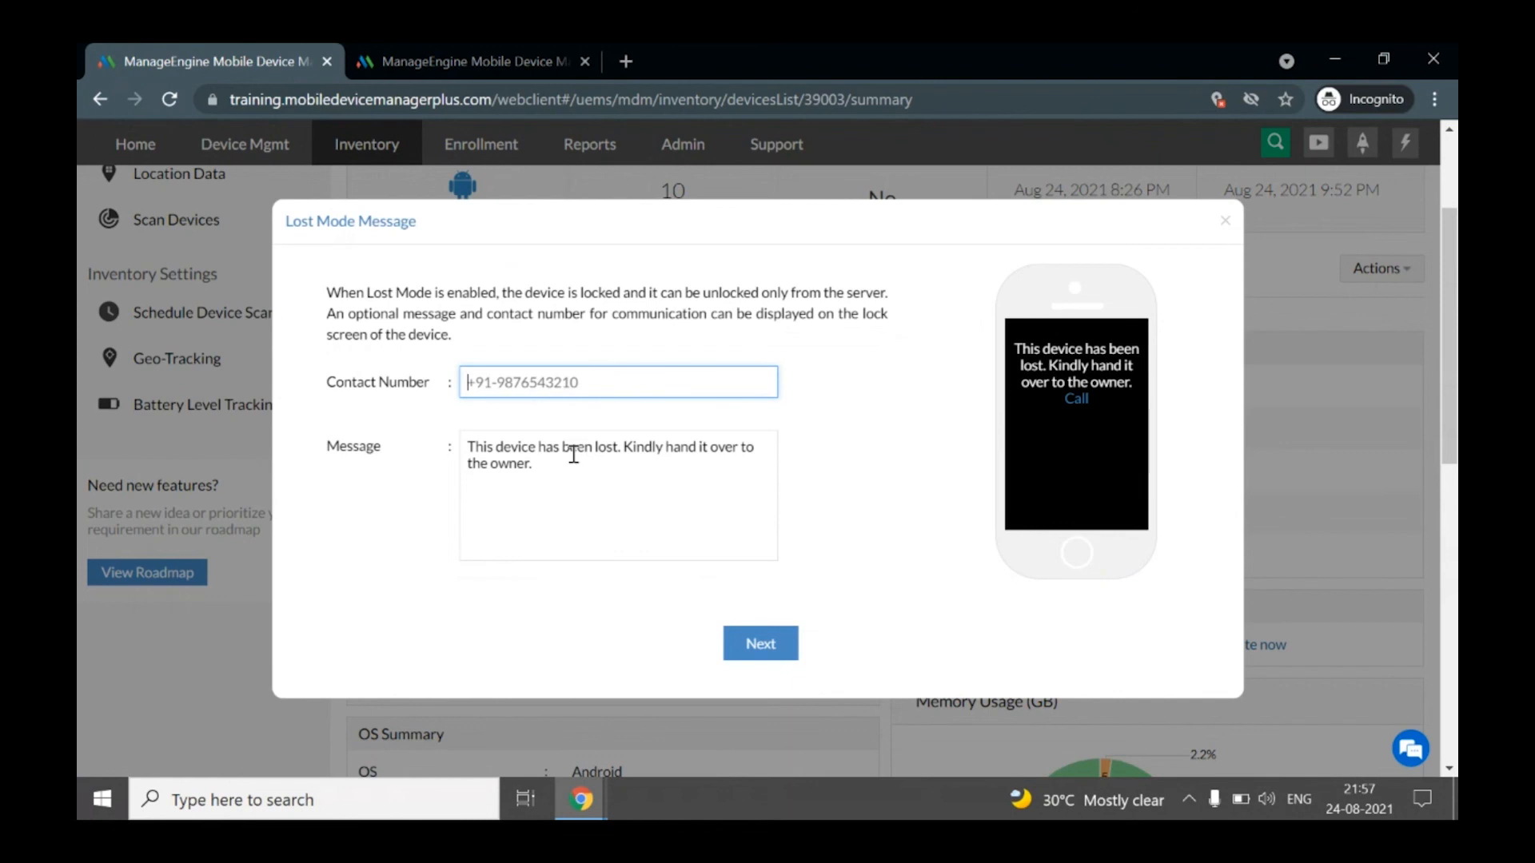
click(788, 655)
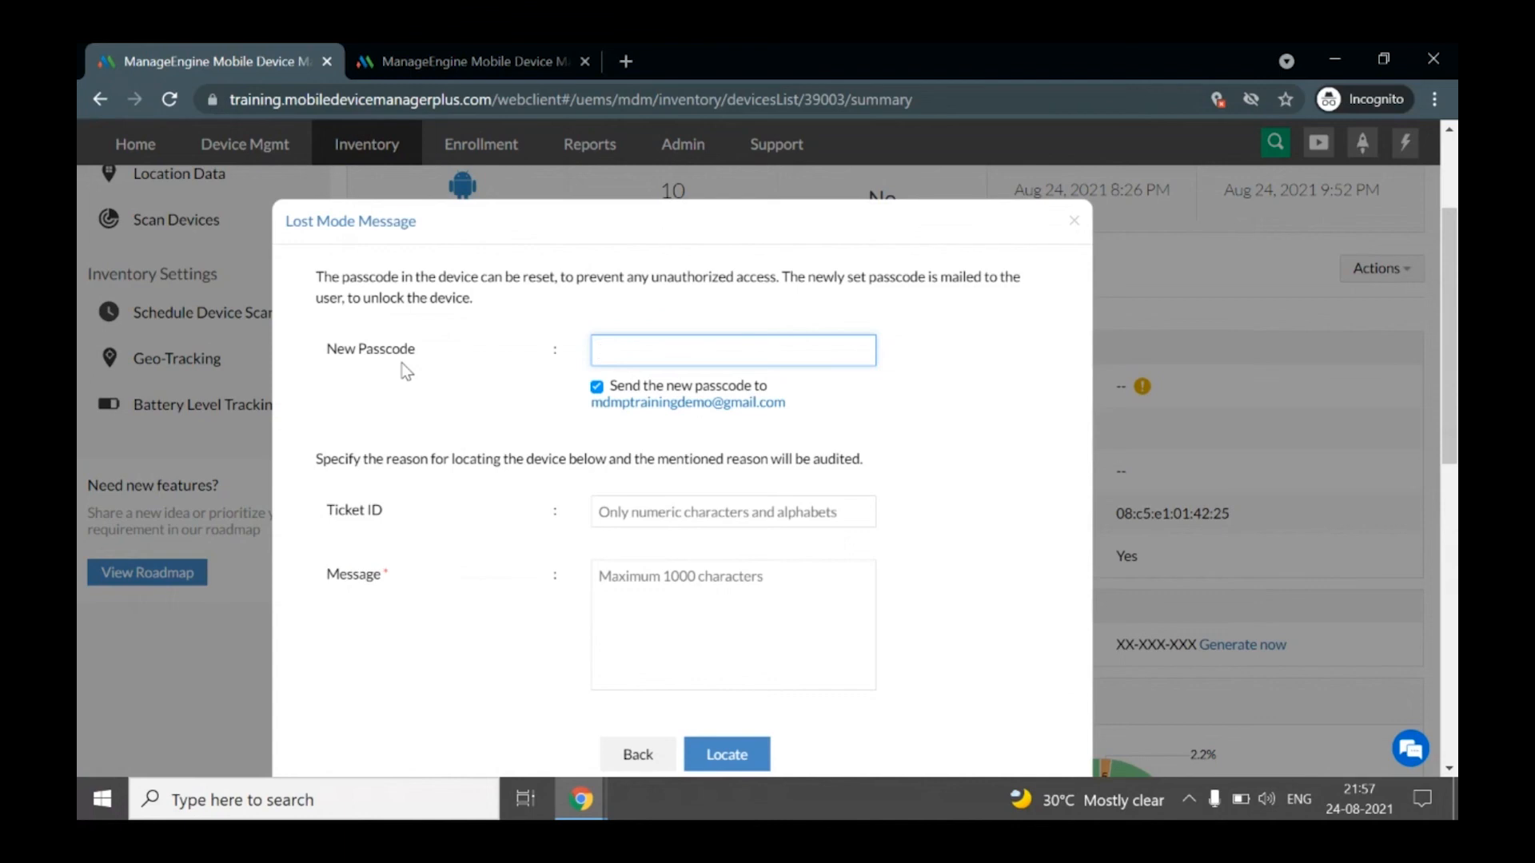
scroll(1004, 514, down, 2)
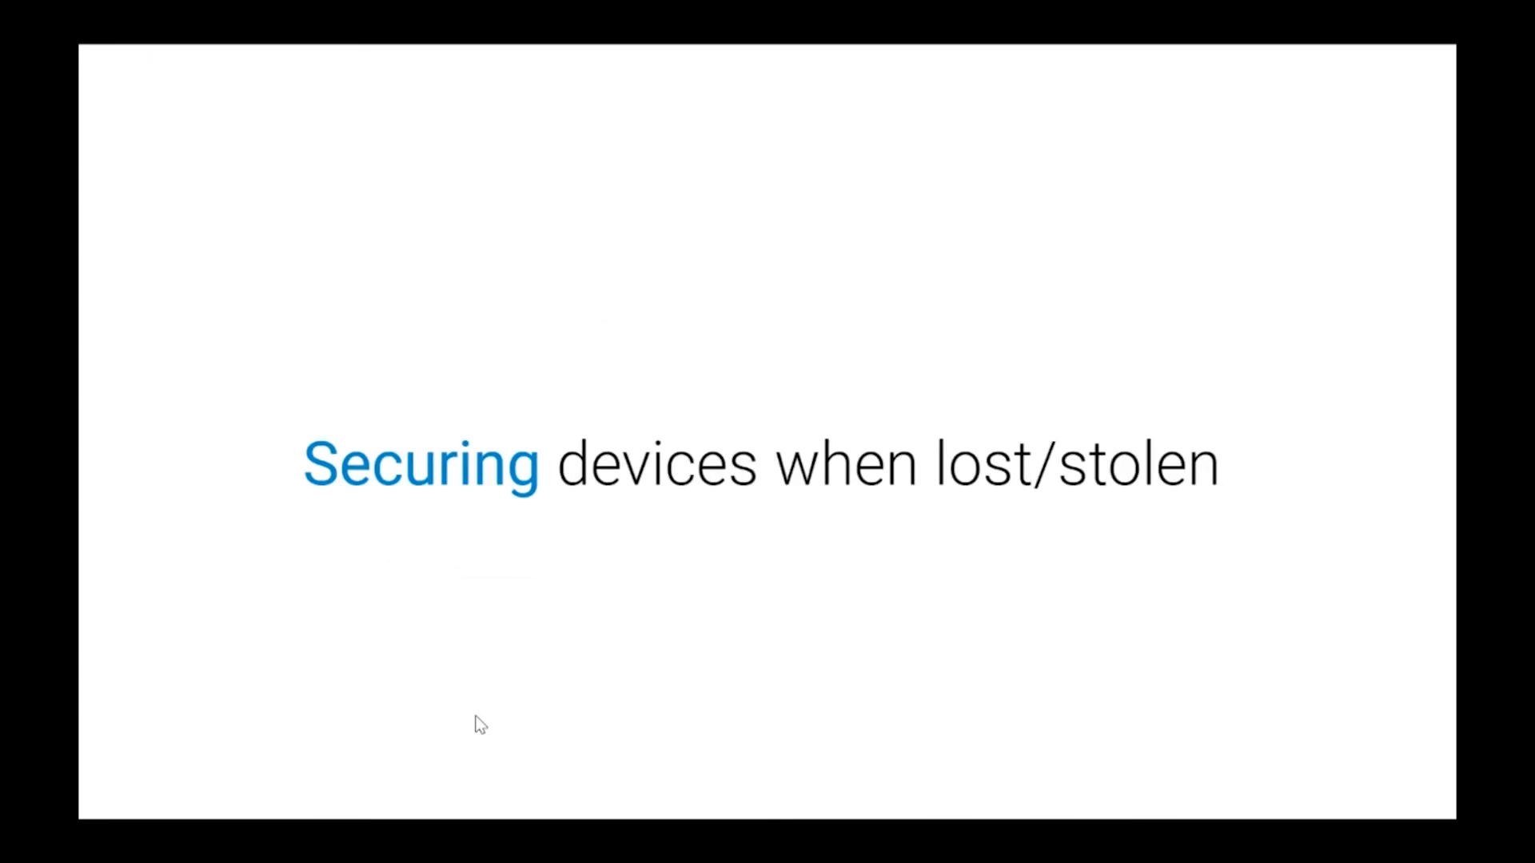
key(Right)
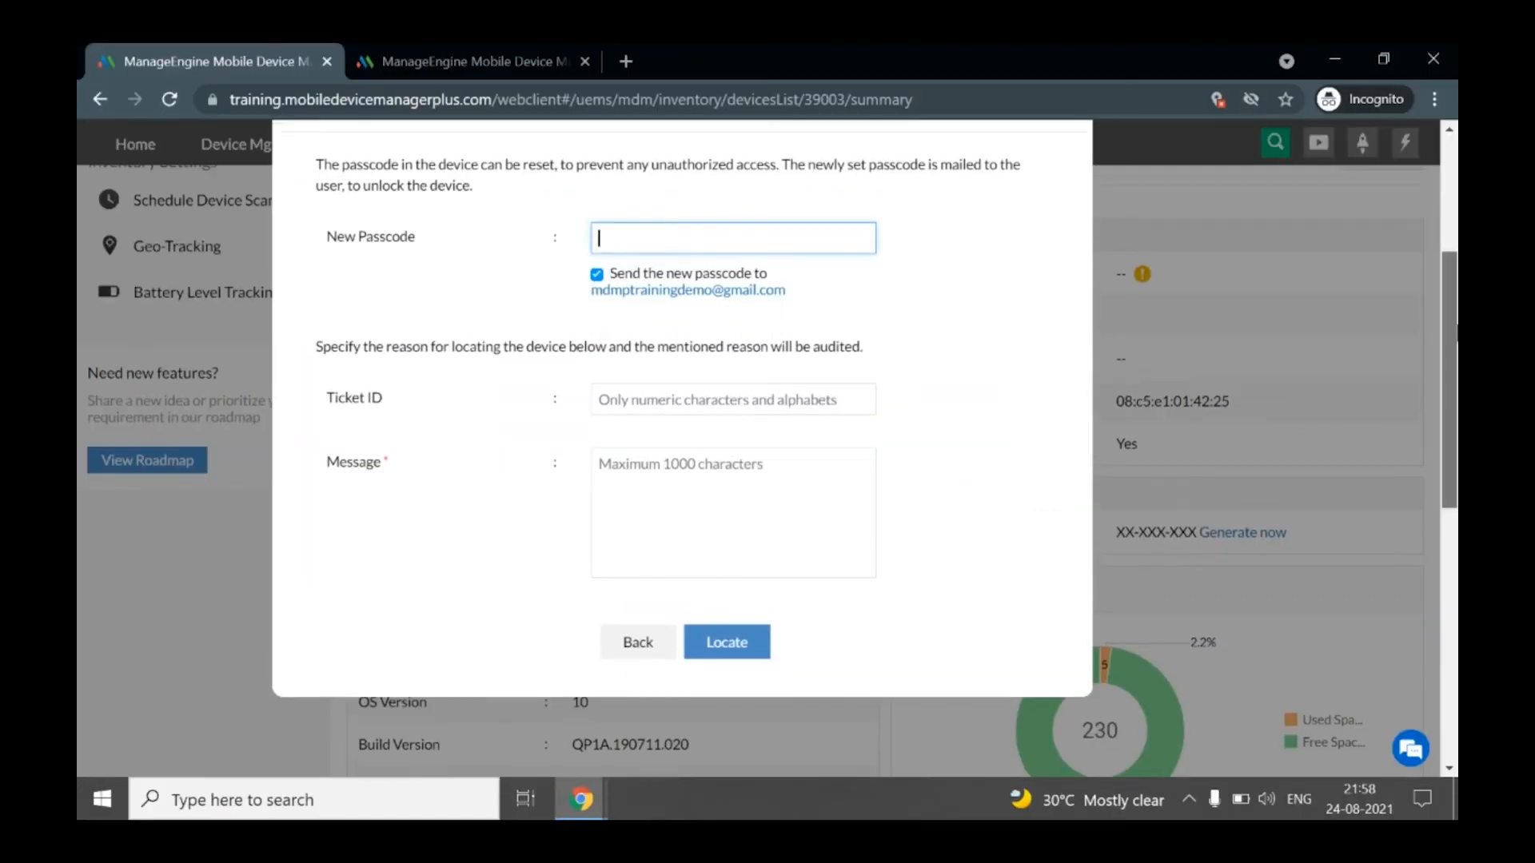
scroll(1072, 248, up, 2)
click(1073, 250)
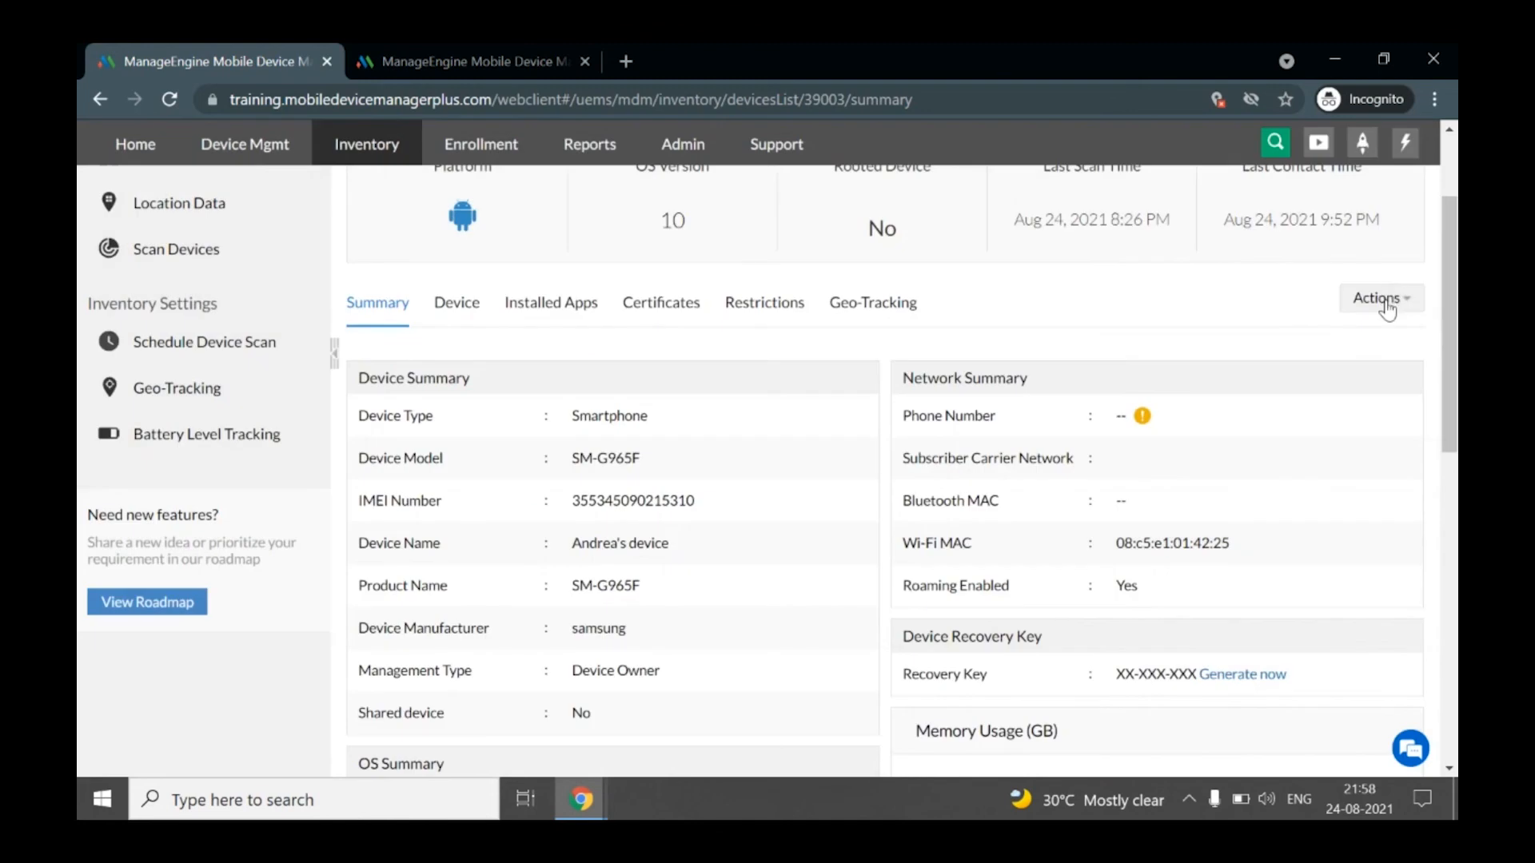
- Examine the remote actions available for the device, including Complete Wipe and Corporate Wipe
click(1387, 308)
click(1395, 308)
click(1395, 308)
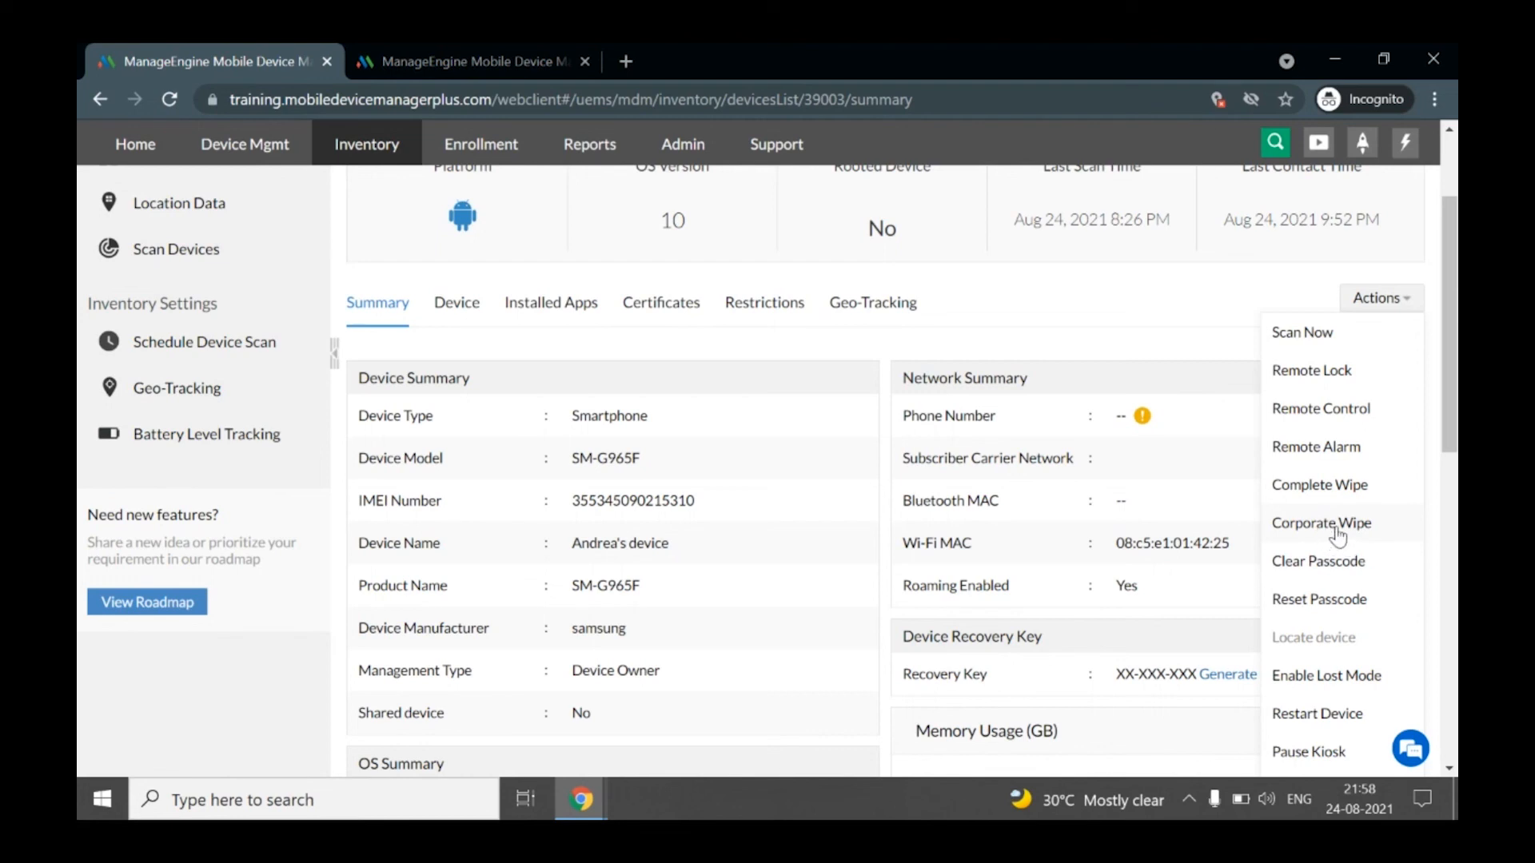
click(1105, 314)
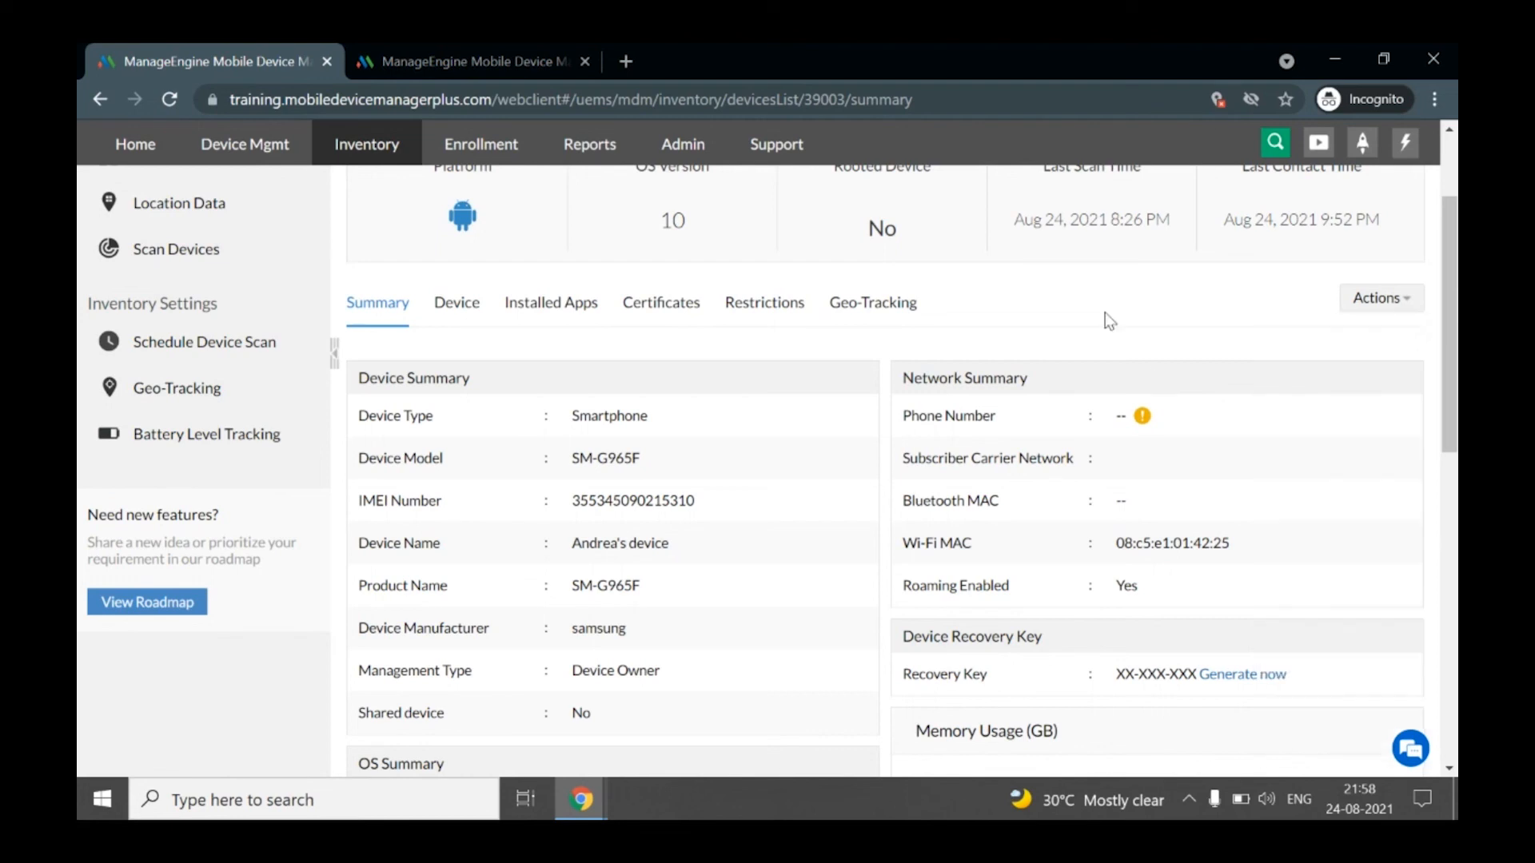
- Switch to the presentation window and advance to the Scenario 1 slide on preventing users from uninstalling corporate apps
mouse_move(600, 800)
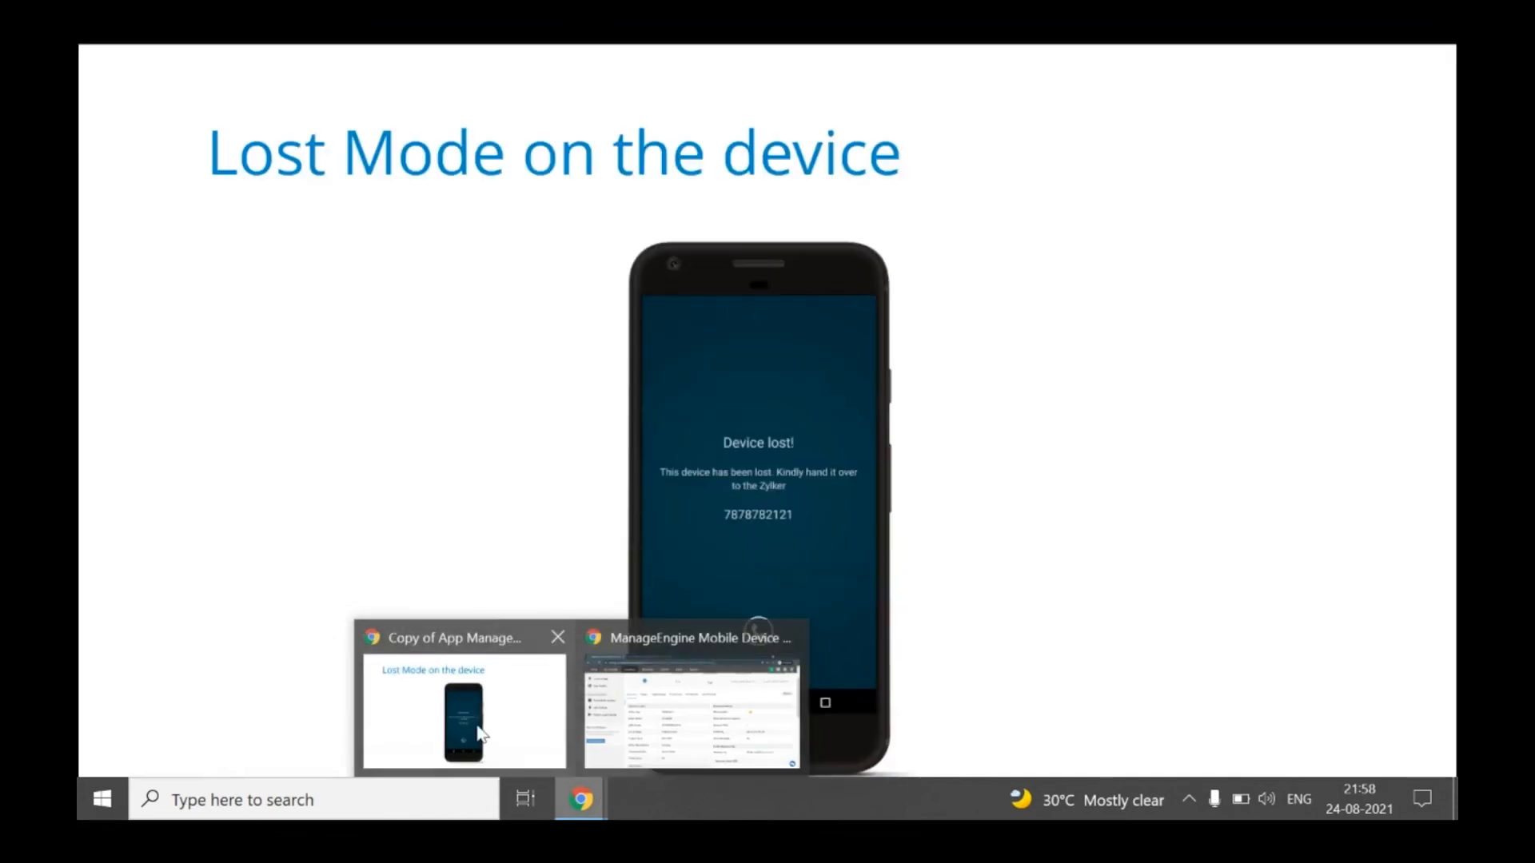
click(482, 734)
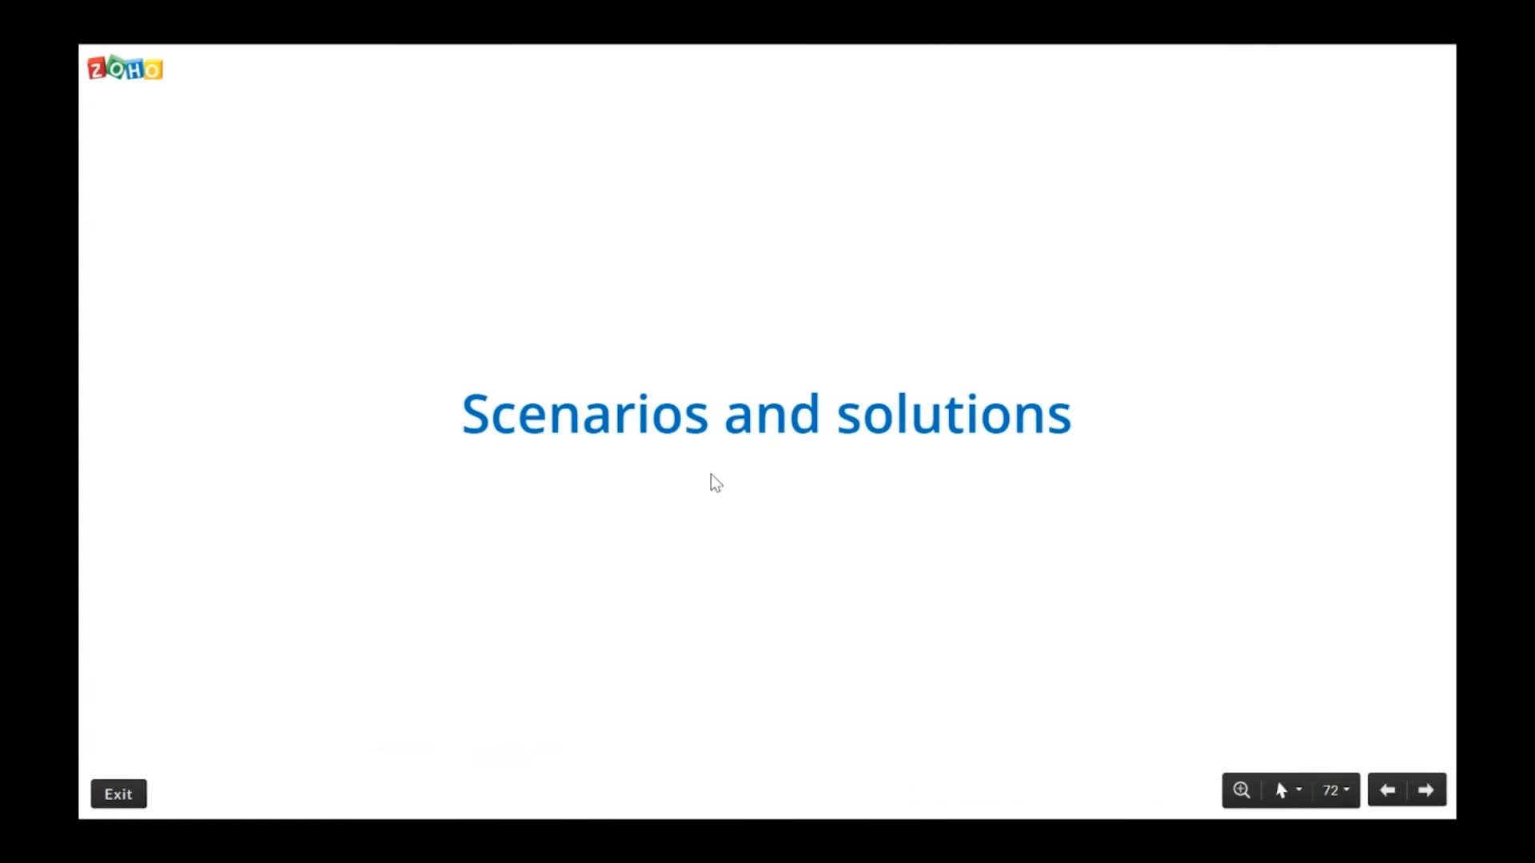
key(Right)
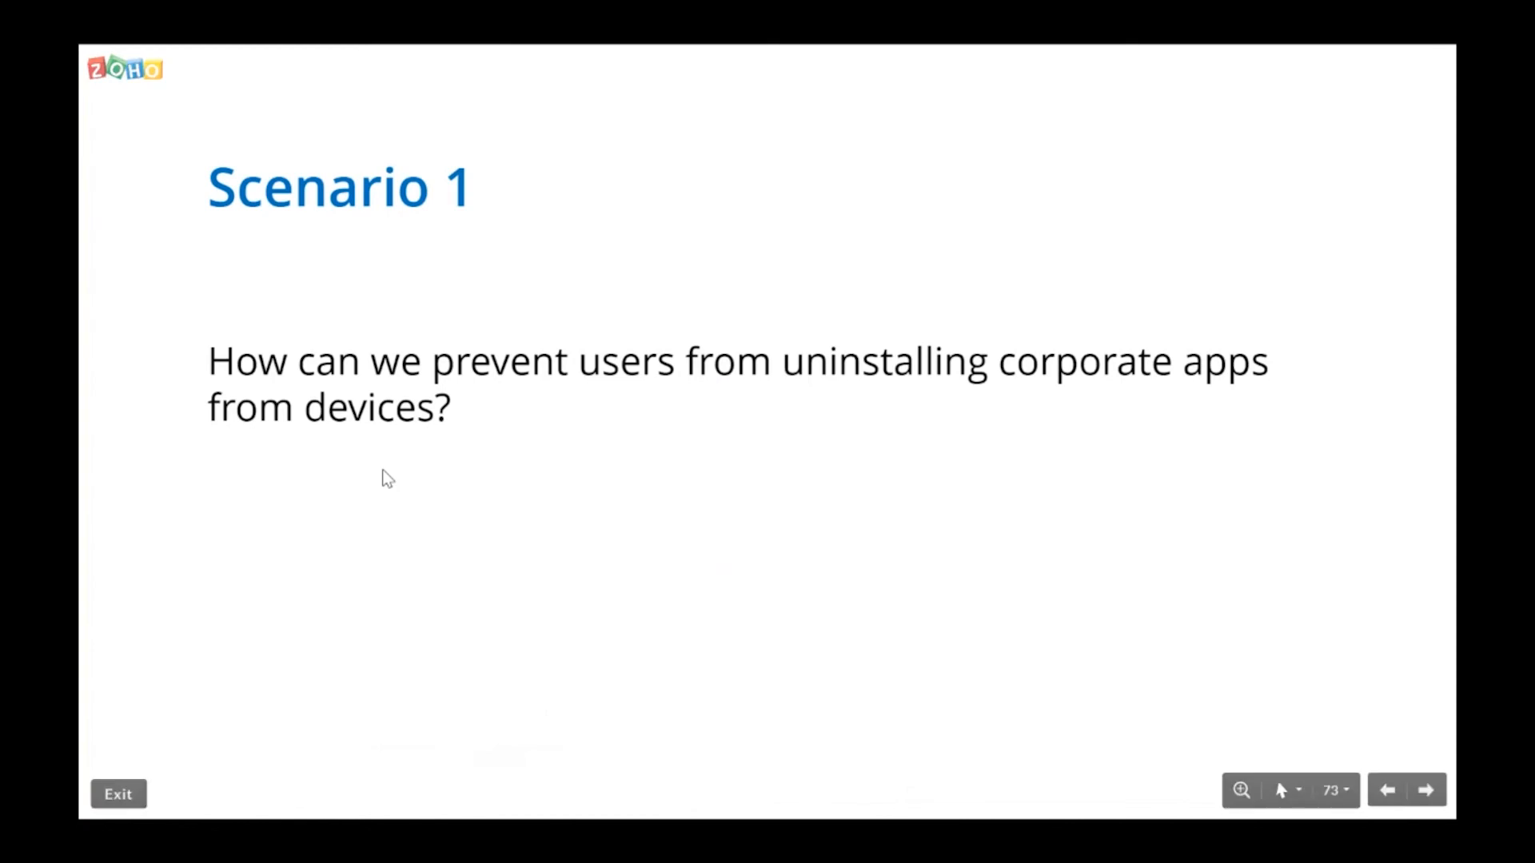
- Switch back to Mobile Device Manager Plus and create a new Android profile with the default name
key(alt+Tab)
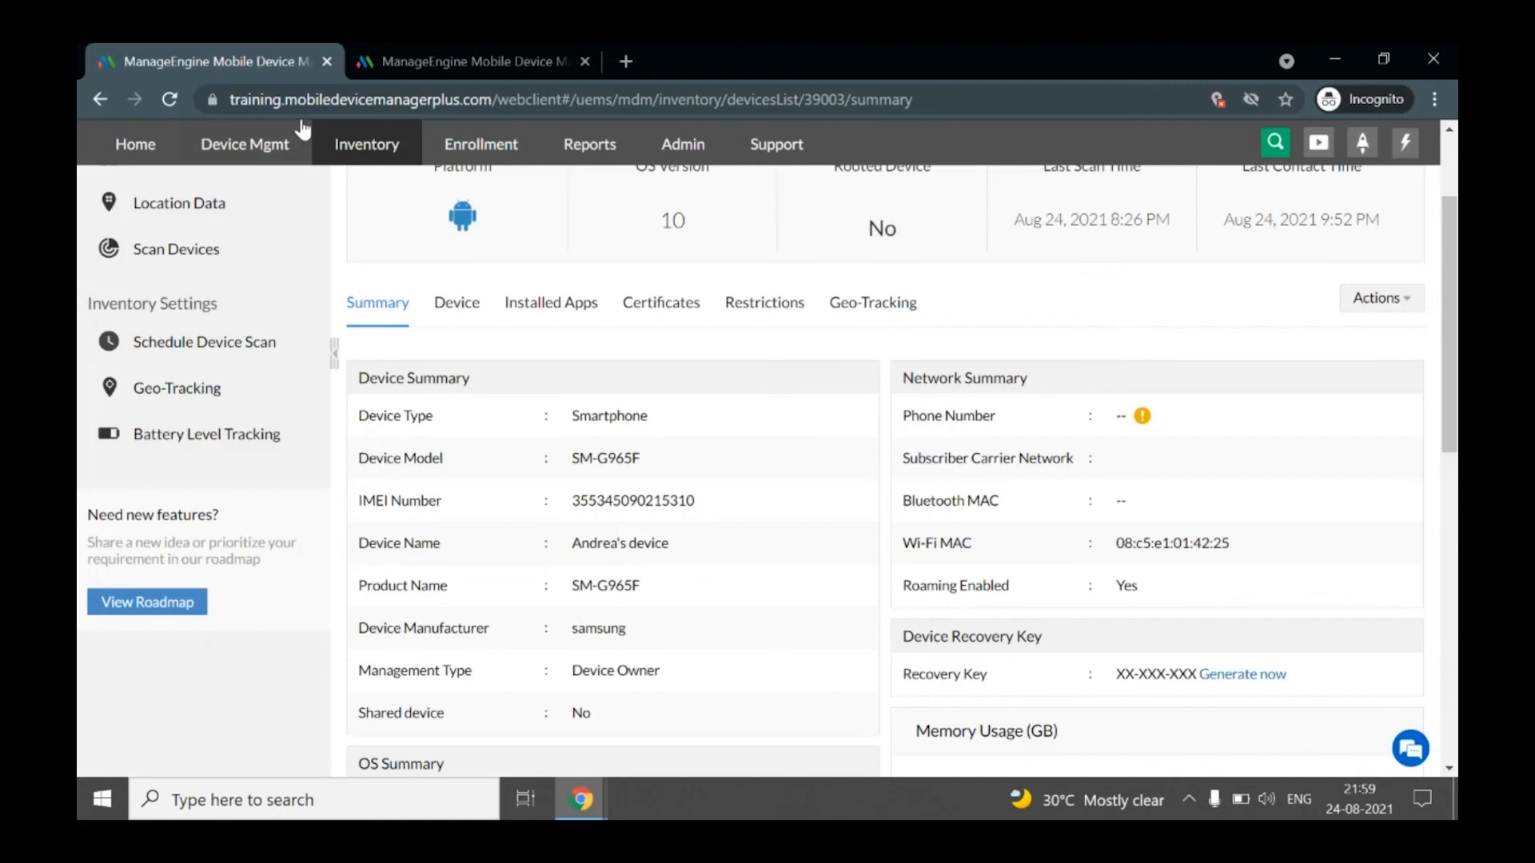
click(268, 151)
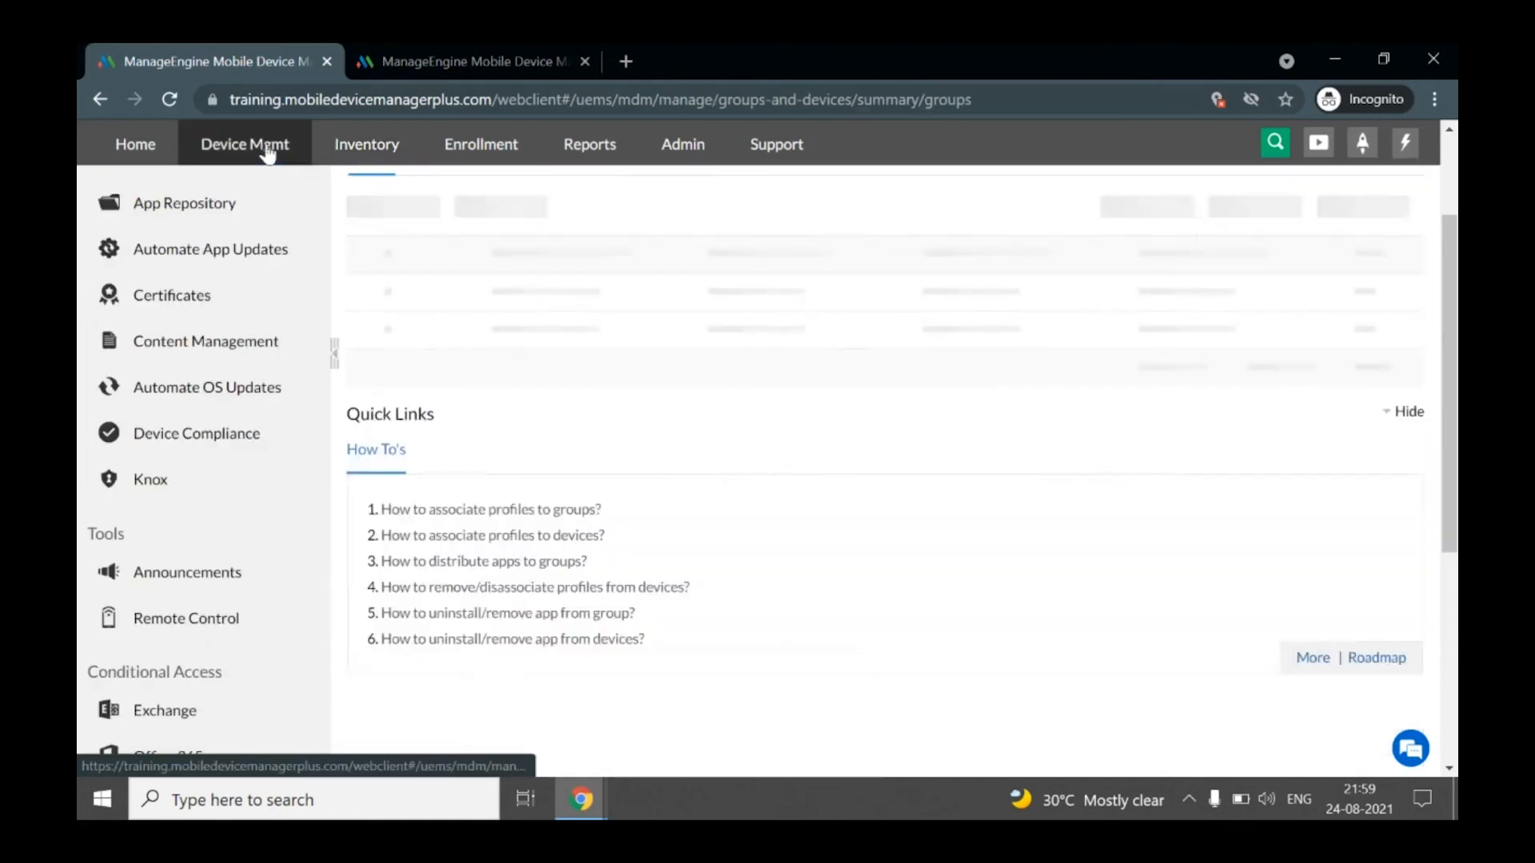
scroll(1418, 381, up, 2)
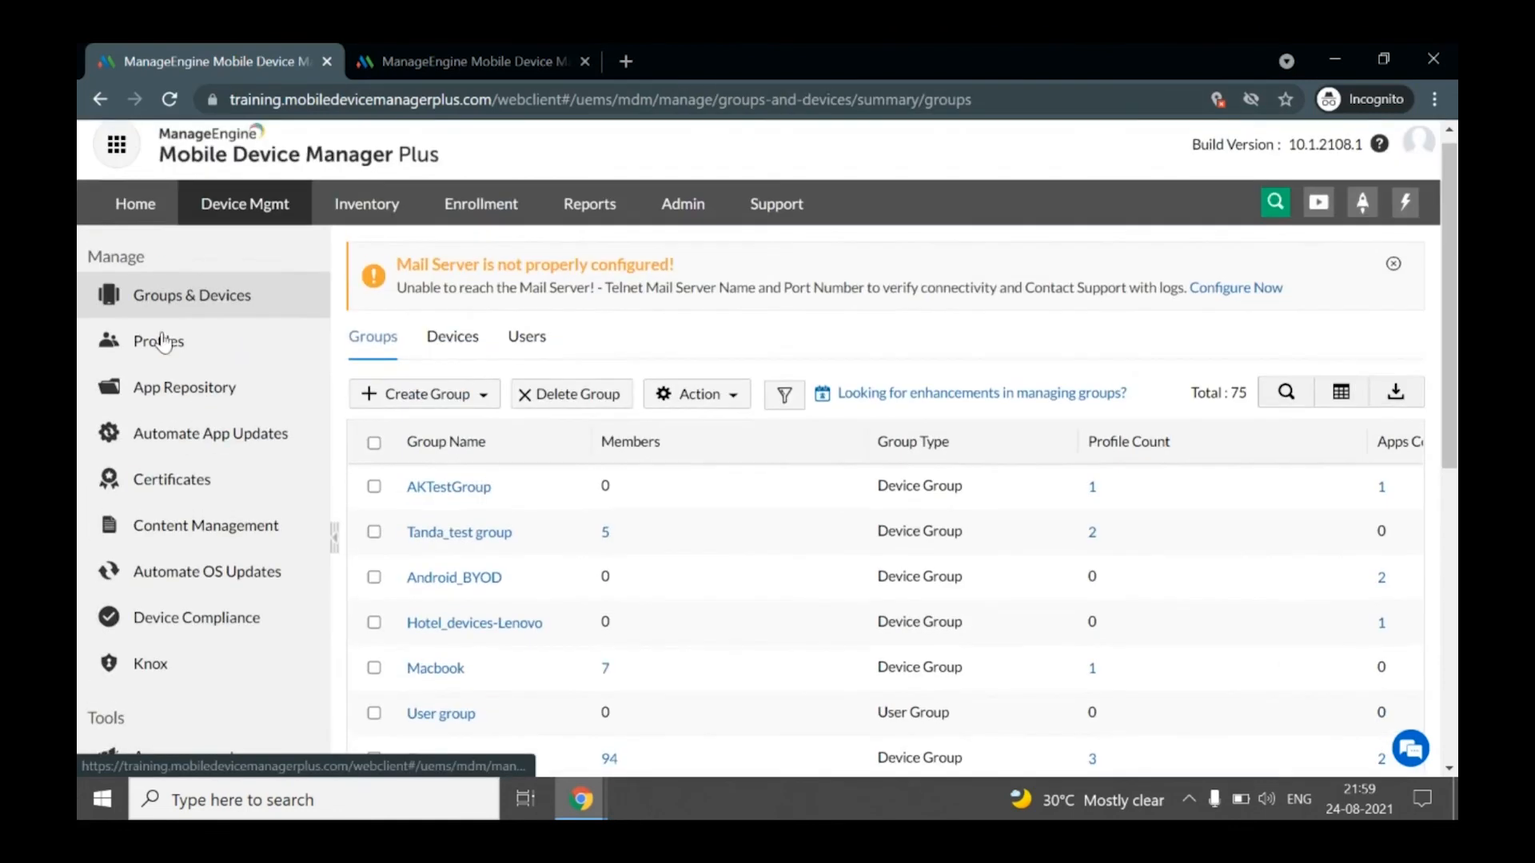
click(154, 344)
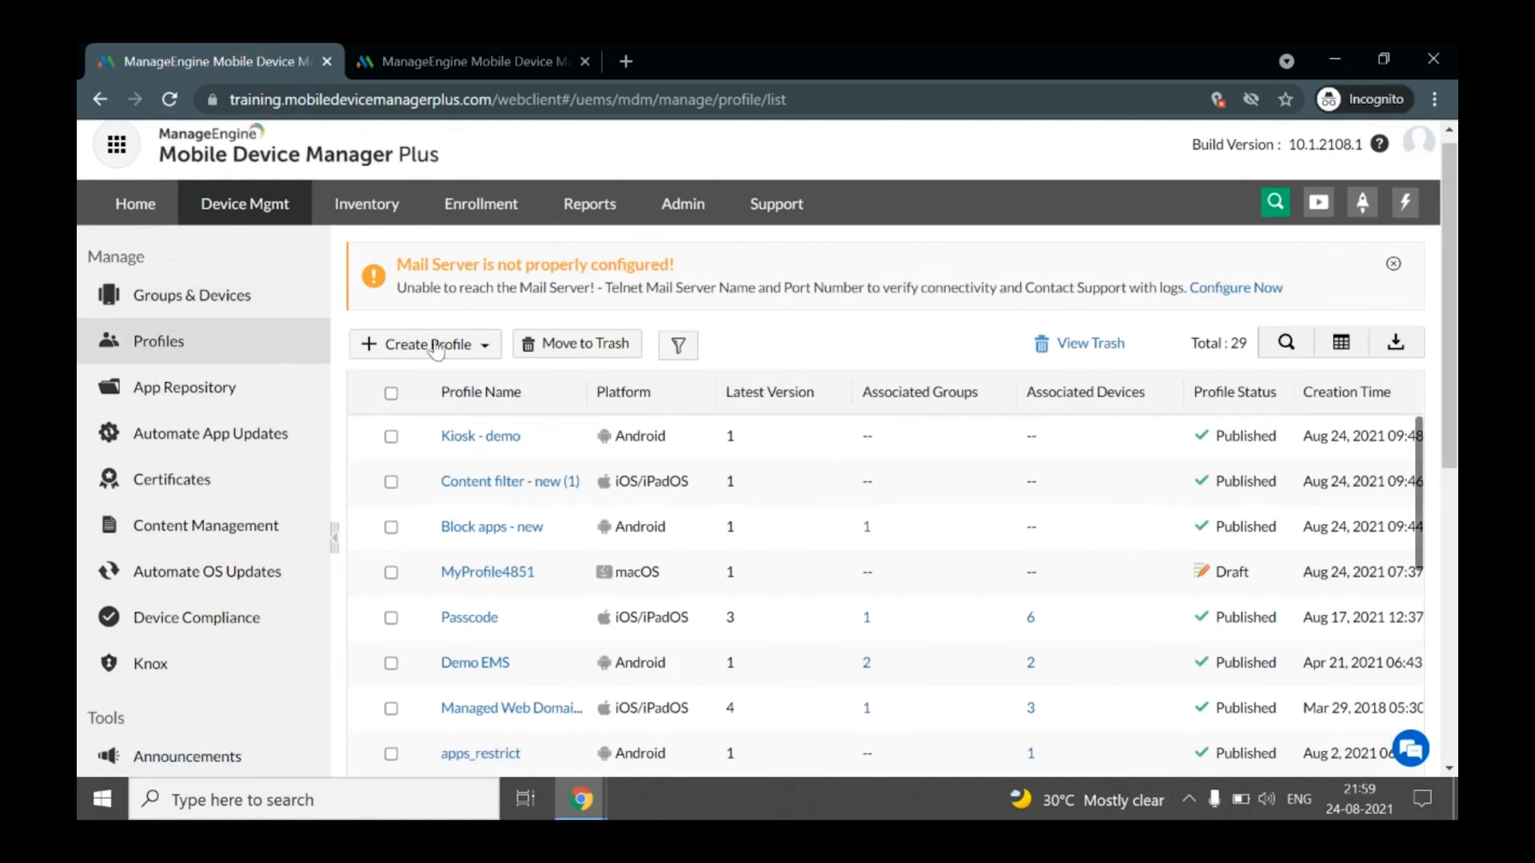
click(440, 344)
click(520, 424)
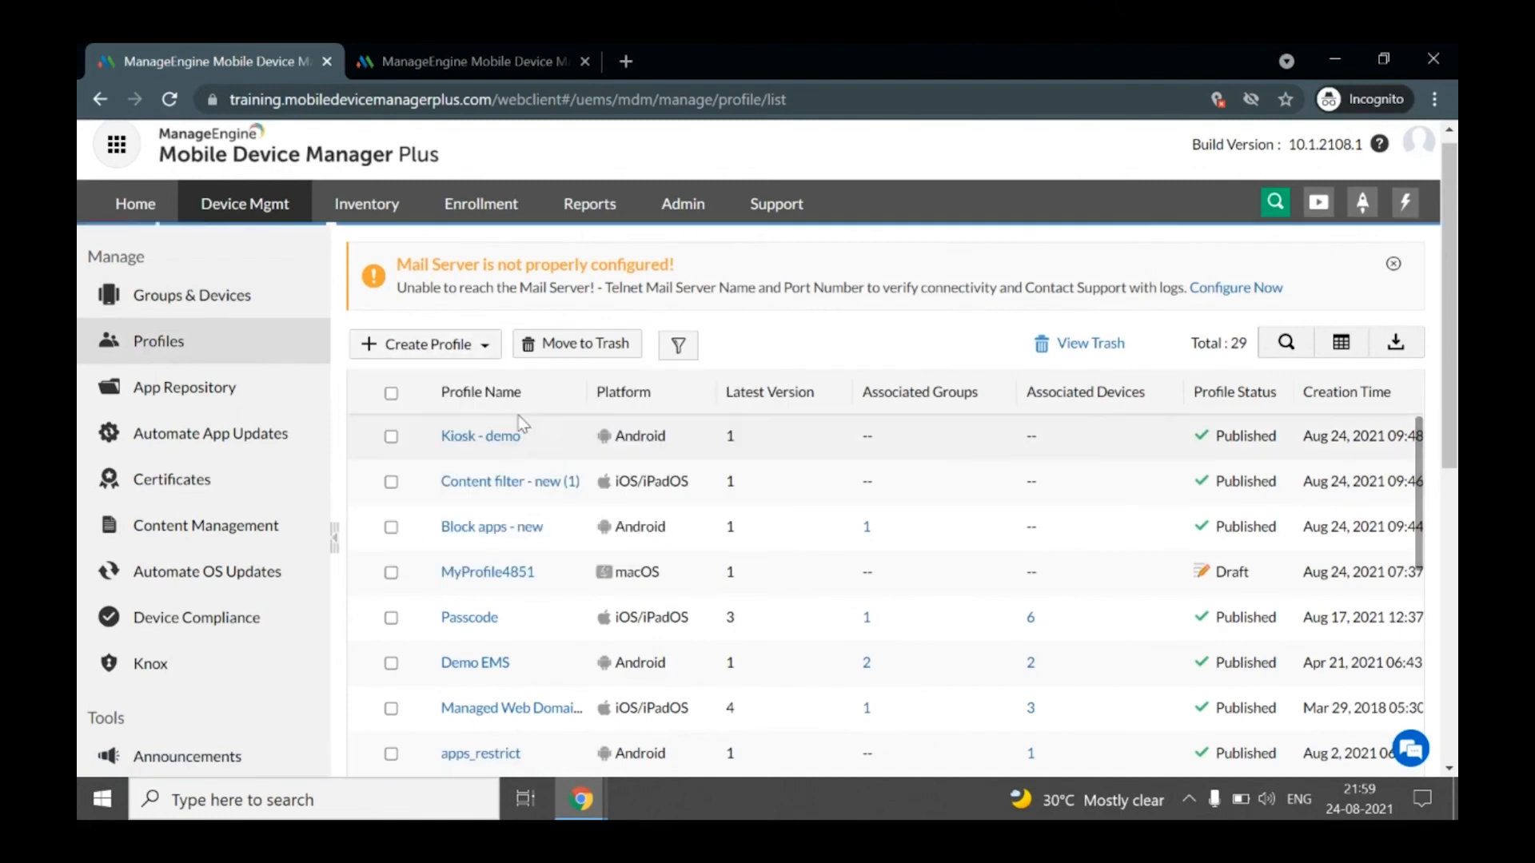
click(832, 645)
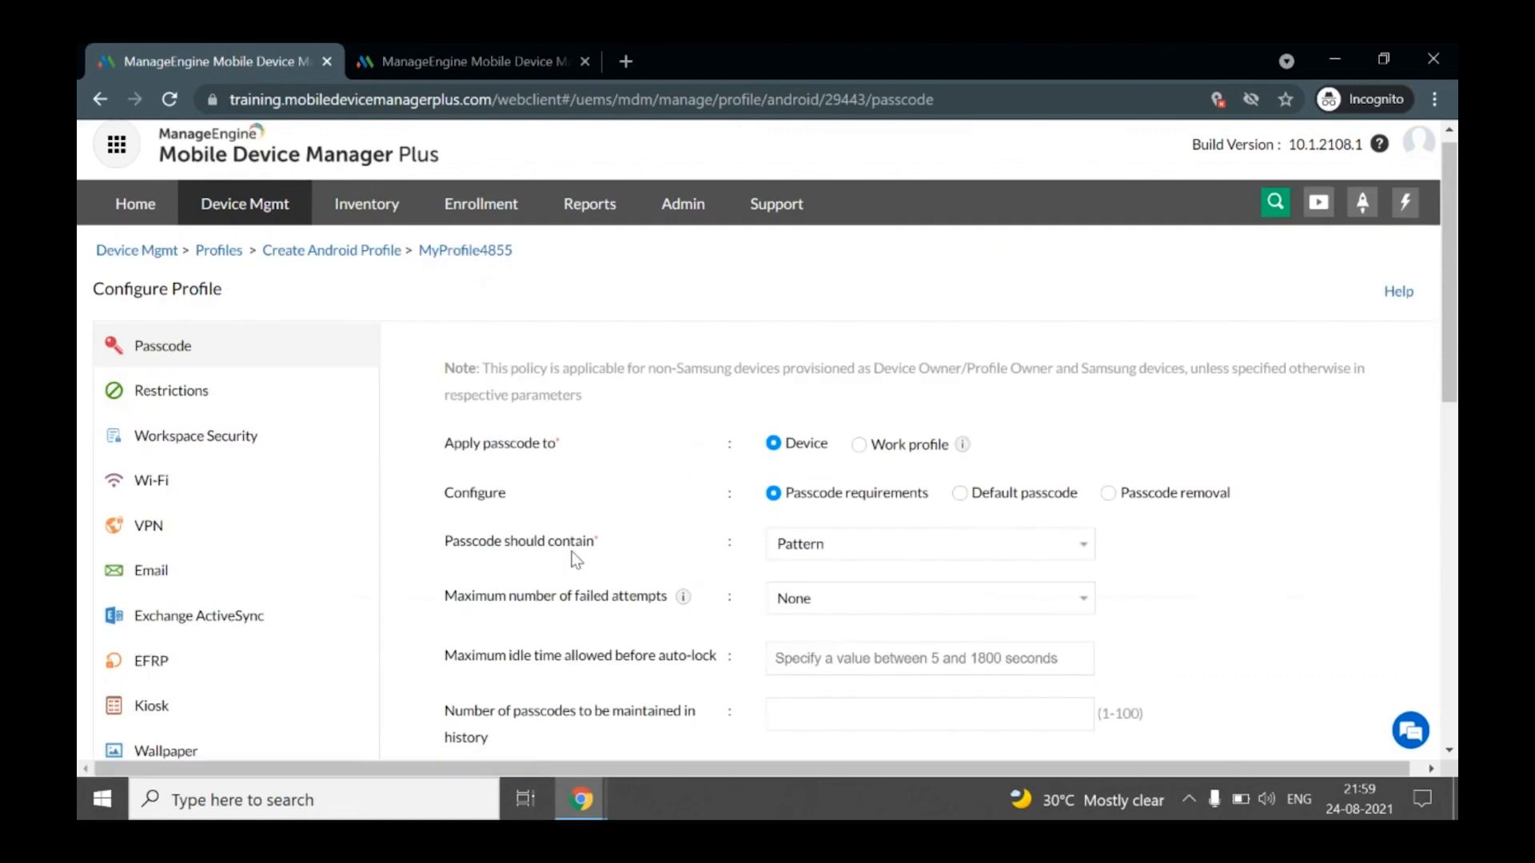
- Restrict uninstalling apps in the application restrictions of the new Android profile
click(227, 393)
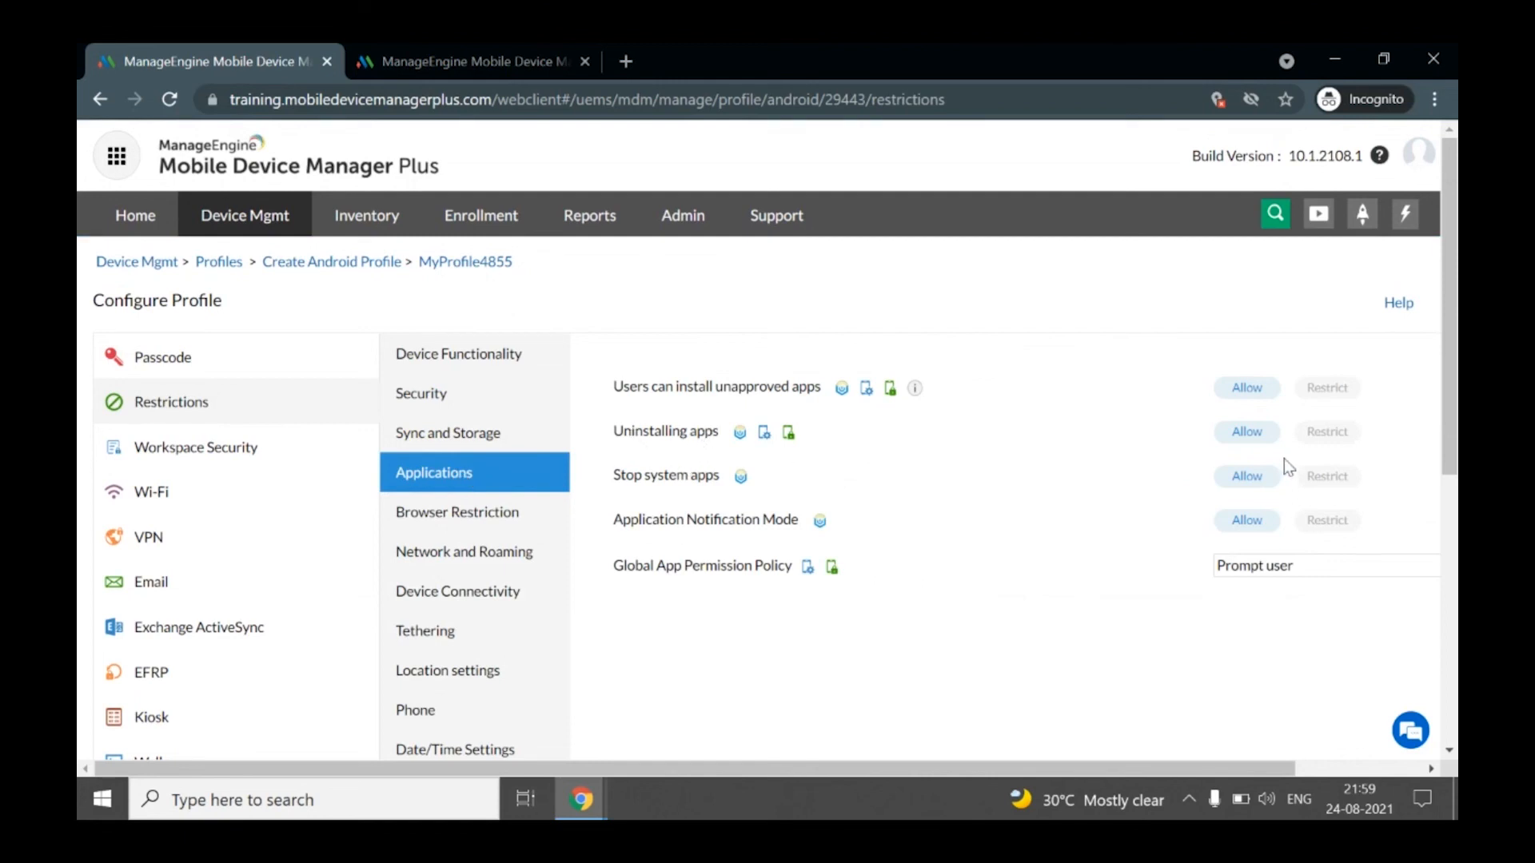
click(1323, 435)
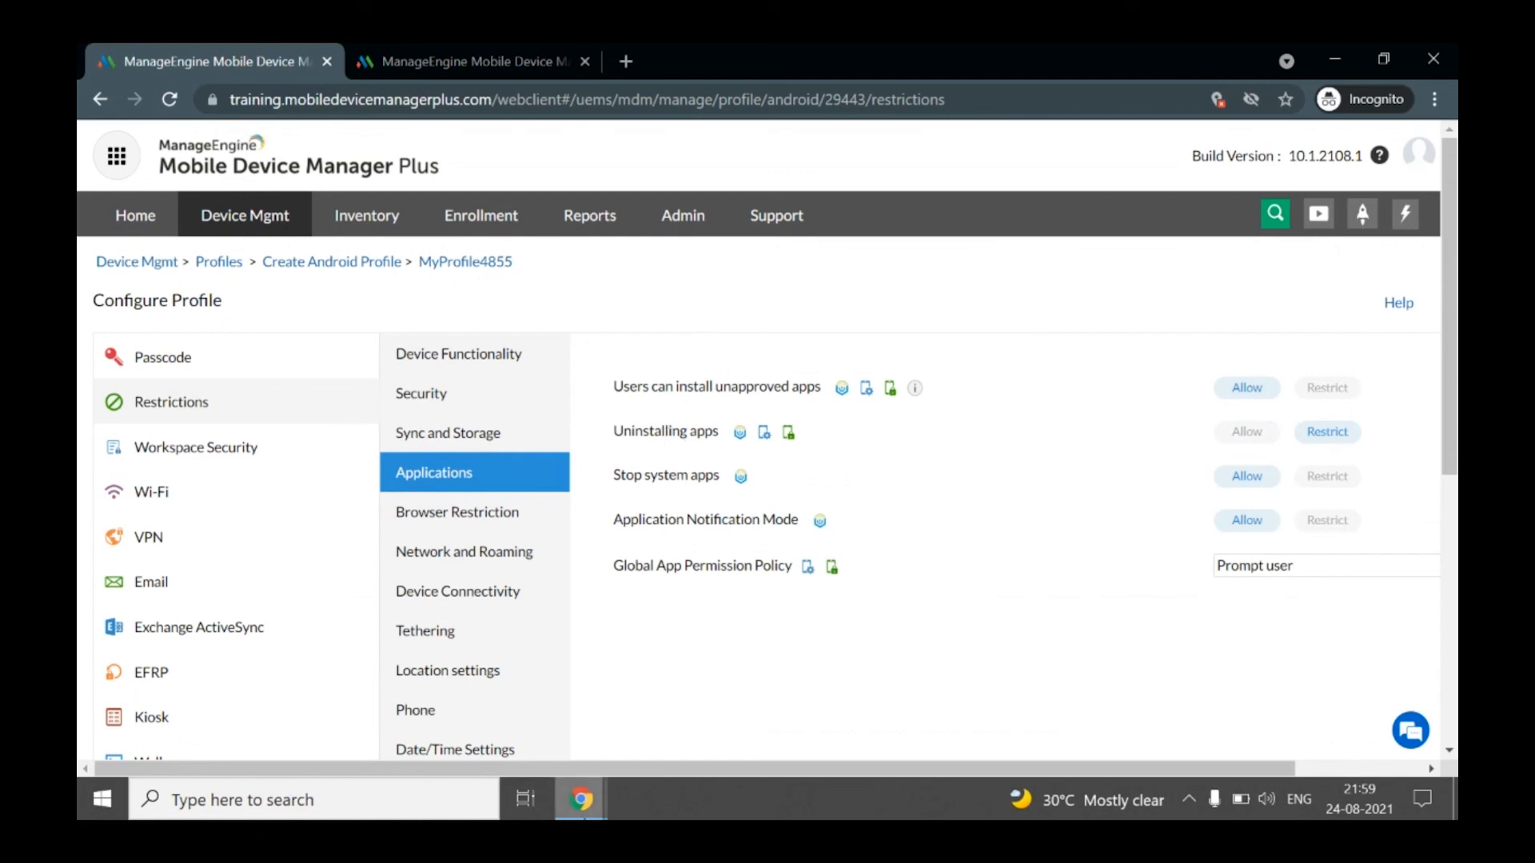
- Show the Scenario 2 slide in the presentation, and return to Mobile Device Manager Plus to review the profile's EFRP settings
click(471, 726)
click(468, 717)
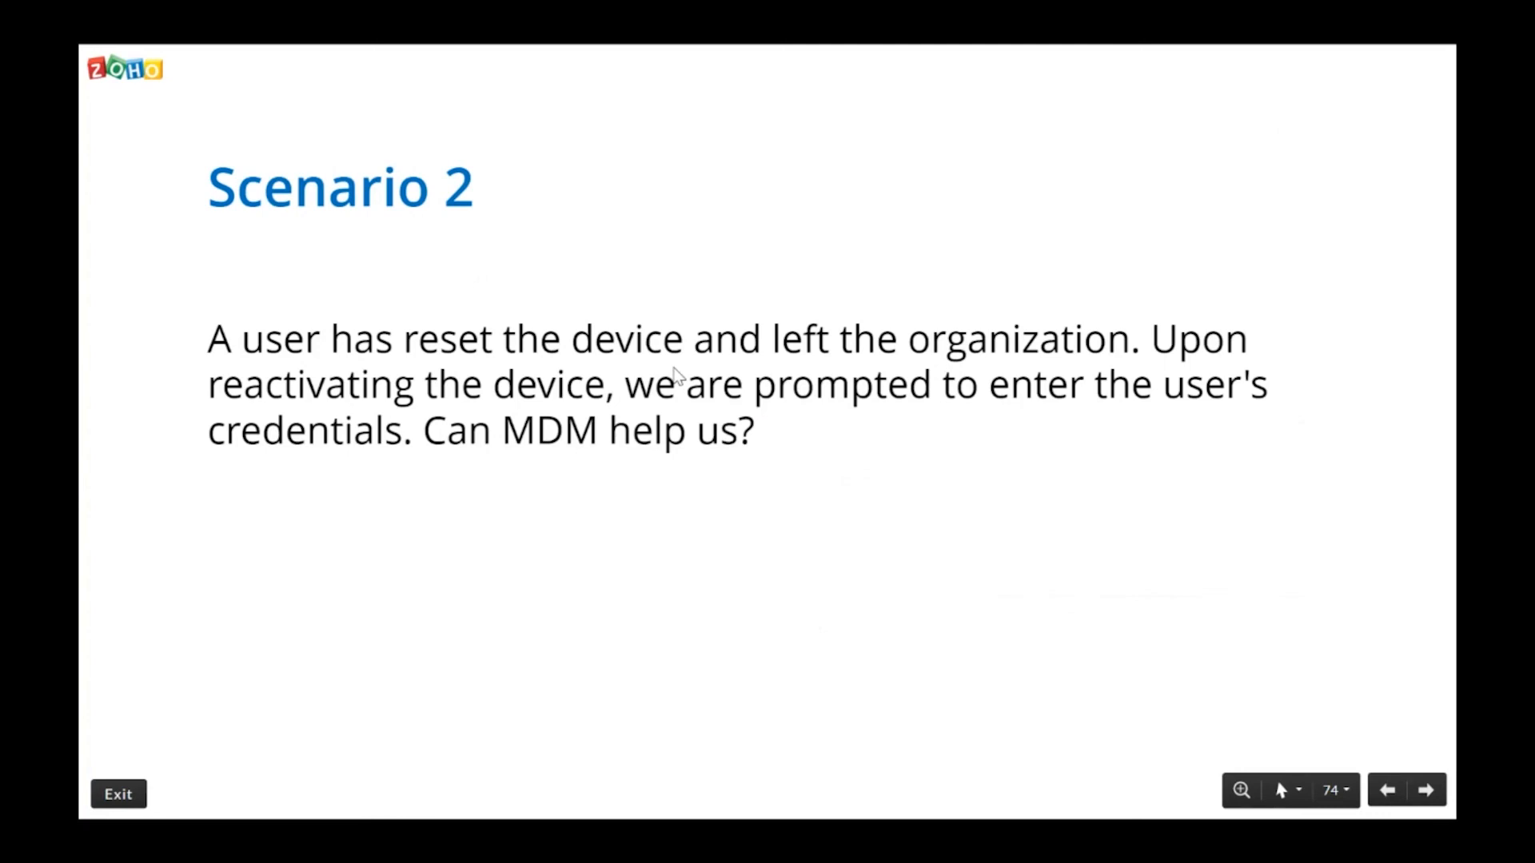
key(alt+Tab)
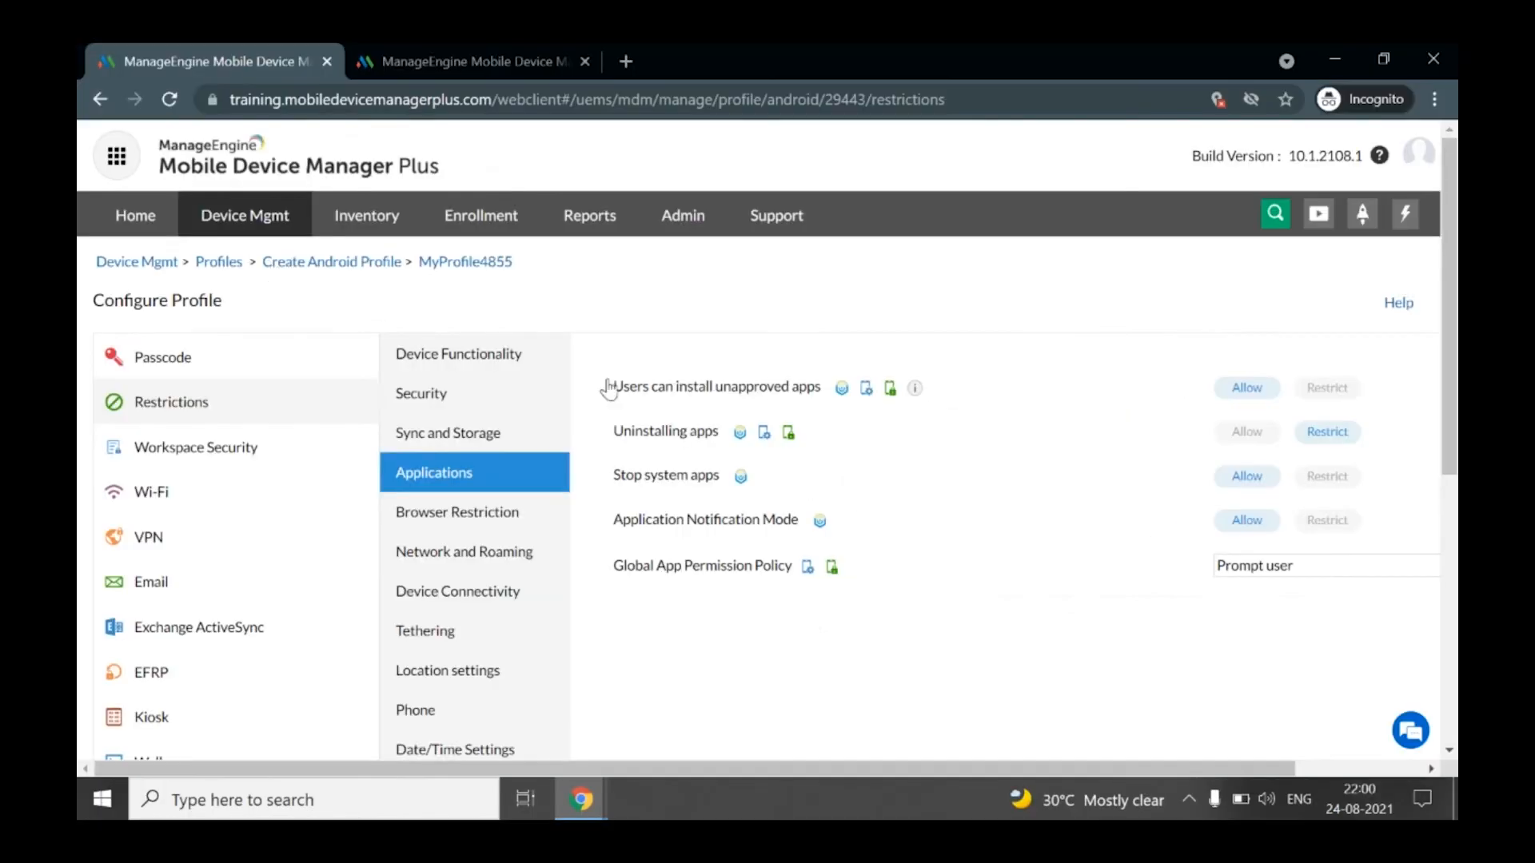
scroll(730, 503, down, 2)
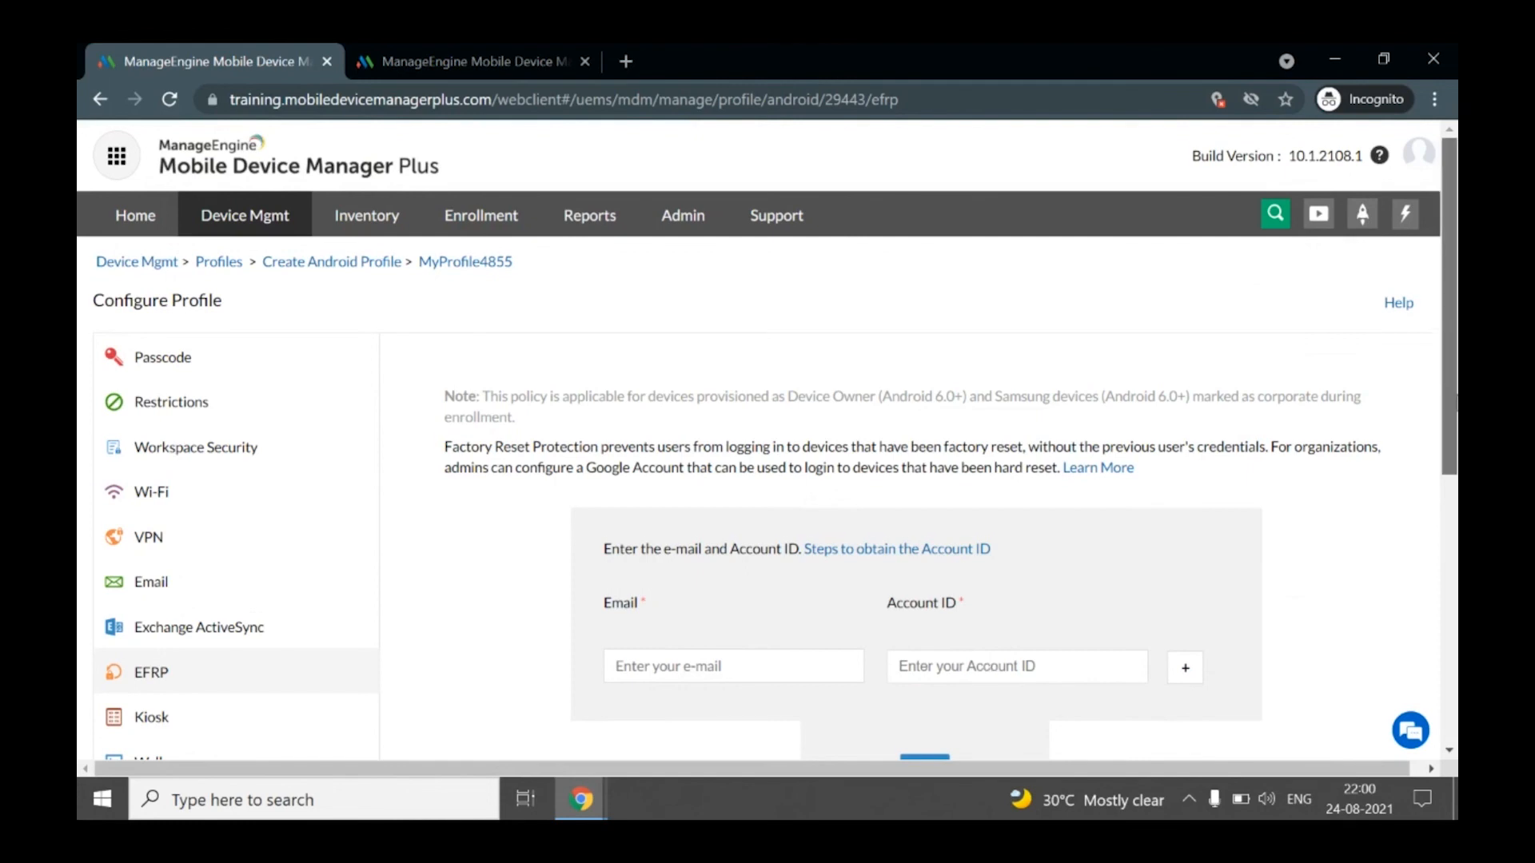
scroll(1168, 470, down, 2)
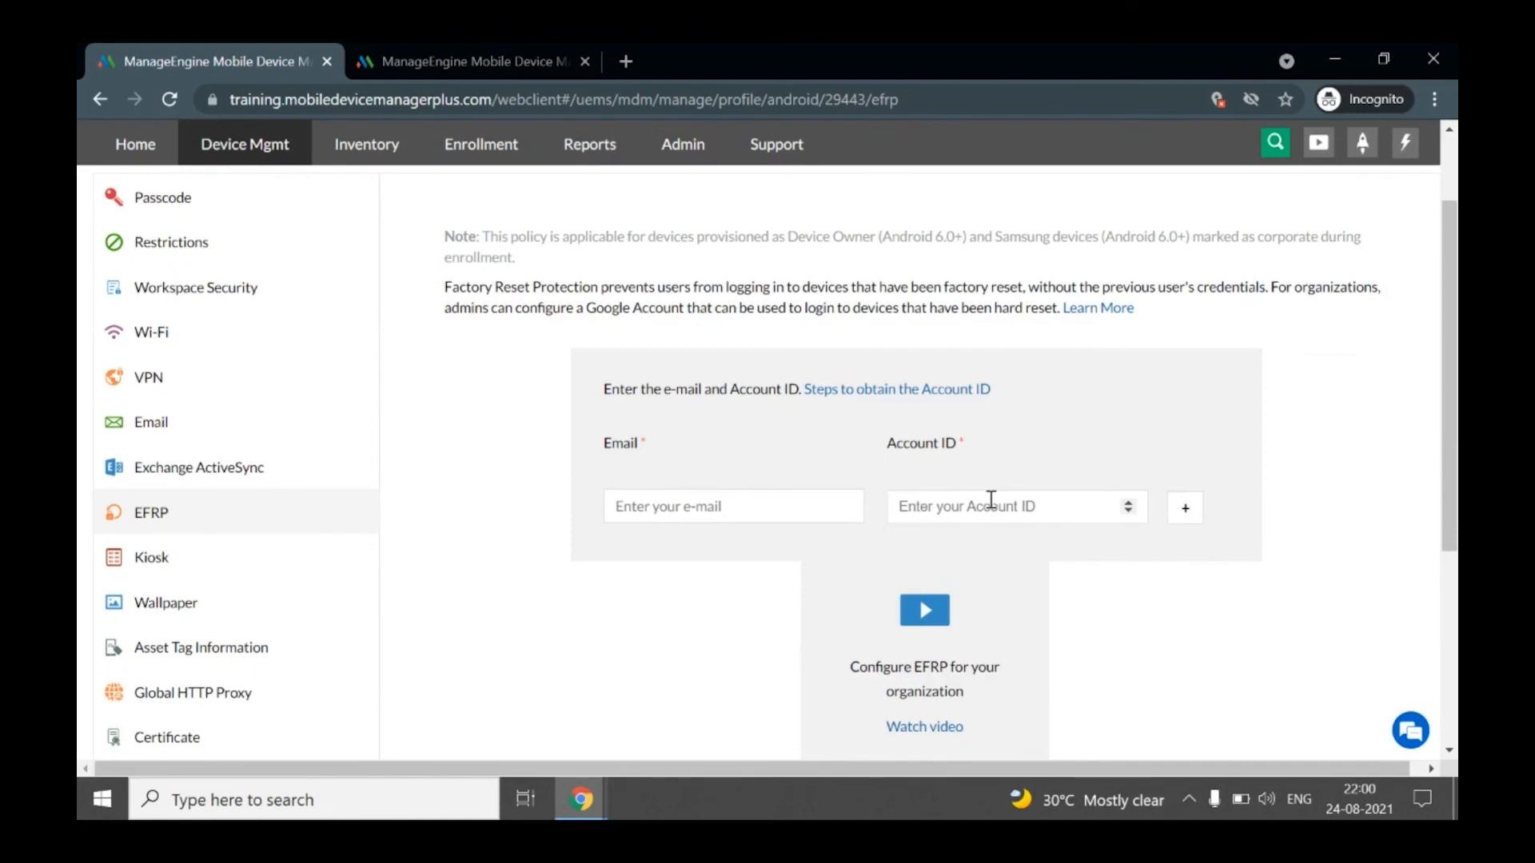
- Switch to the presentation and advance to the Scenario 3 slide on preventing users from turning off locations
click(577, 804)
click(470, 723)
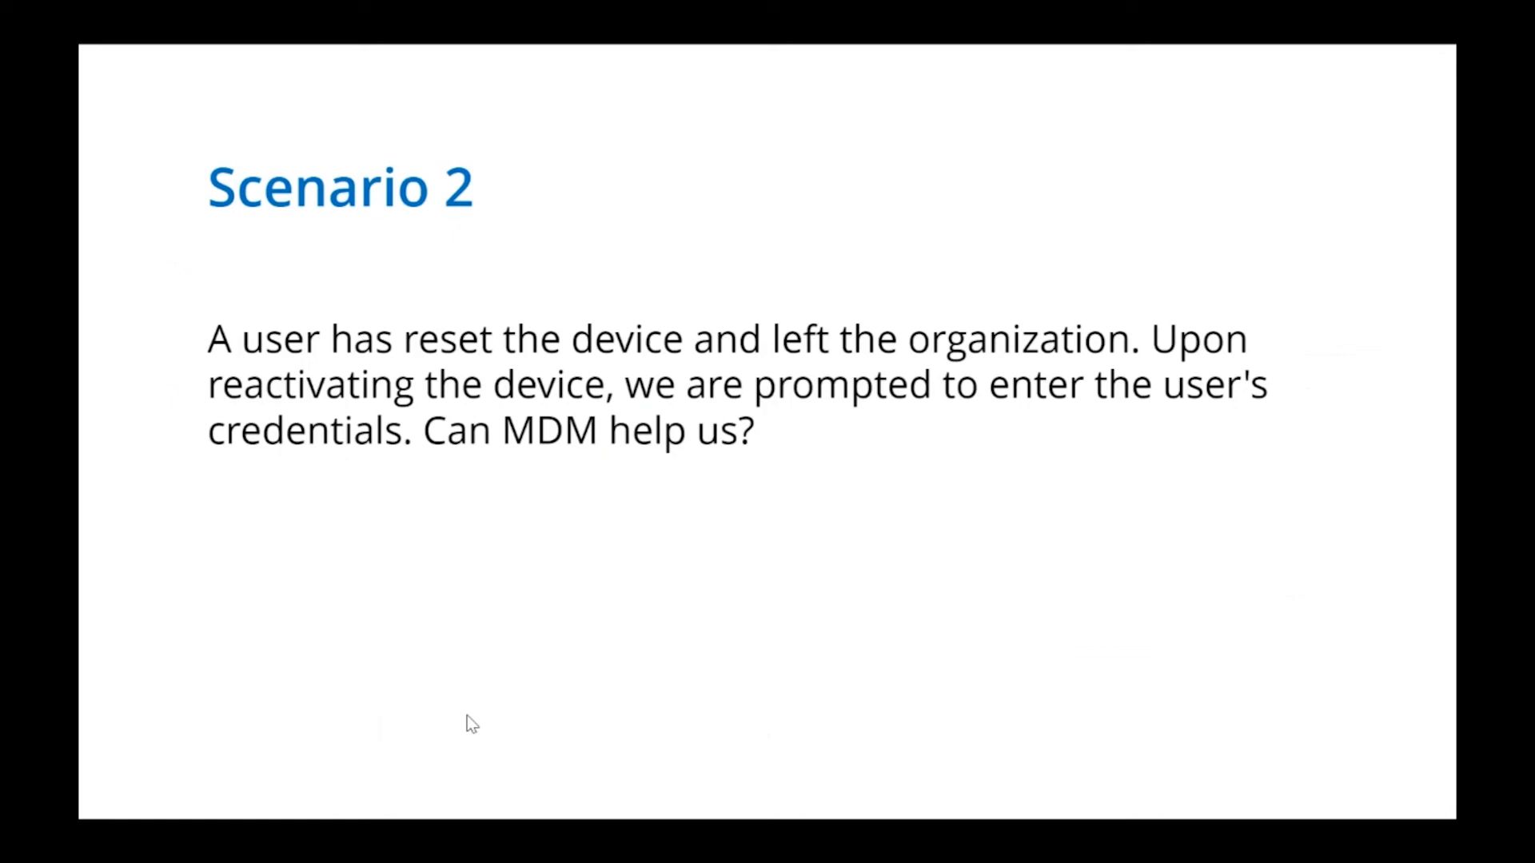
click(472, 723)
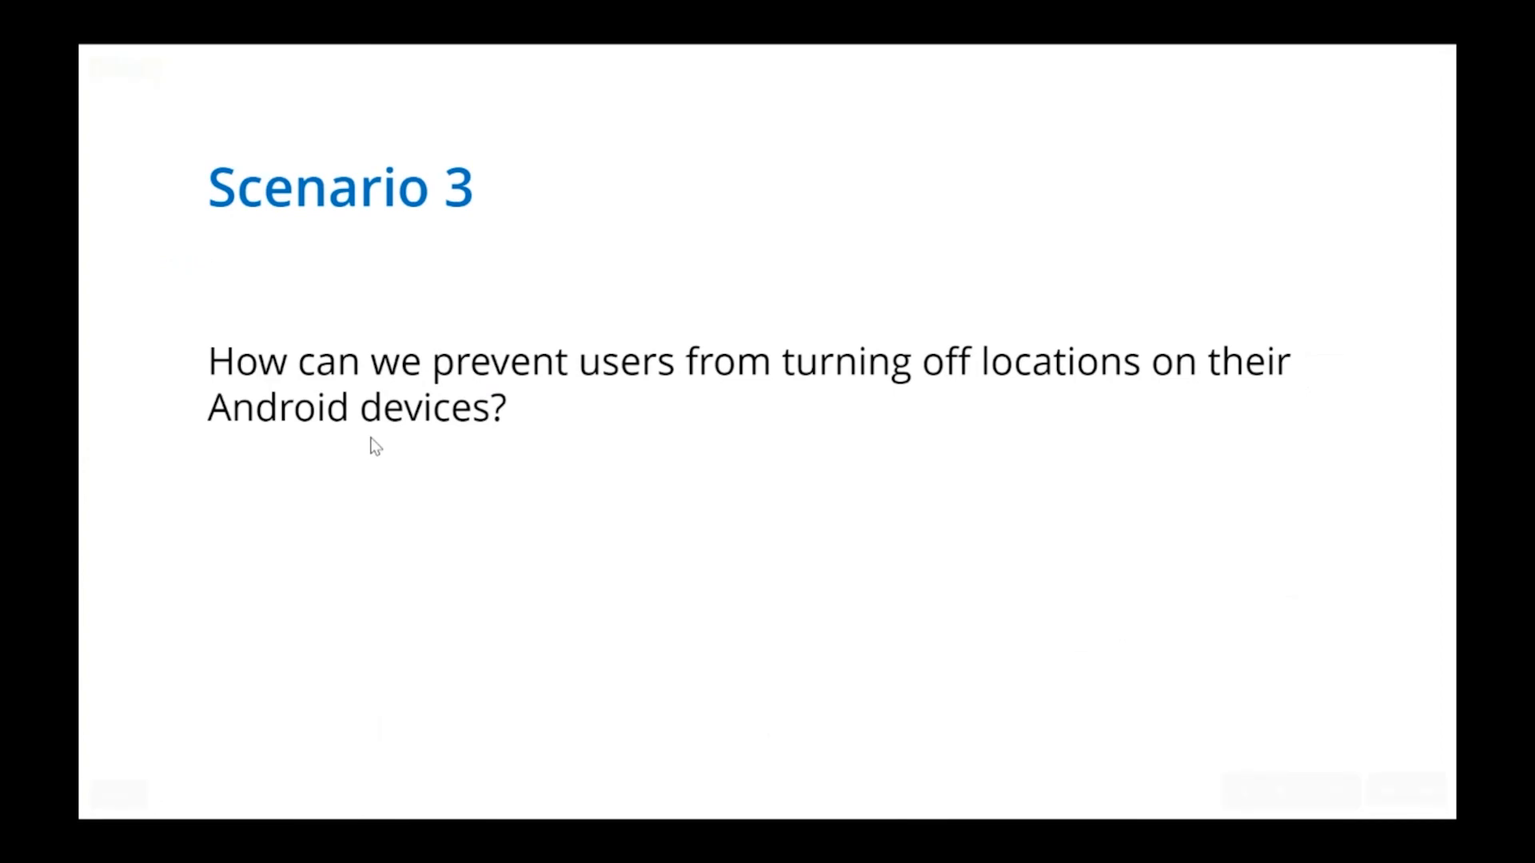
- Switch back to Mobile Device Manager Plus and set location services to Always On in the Android profile's location restrictions
key(alt+Tab)
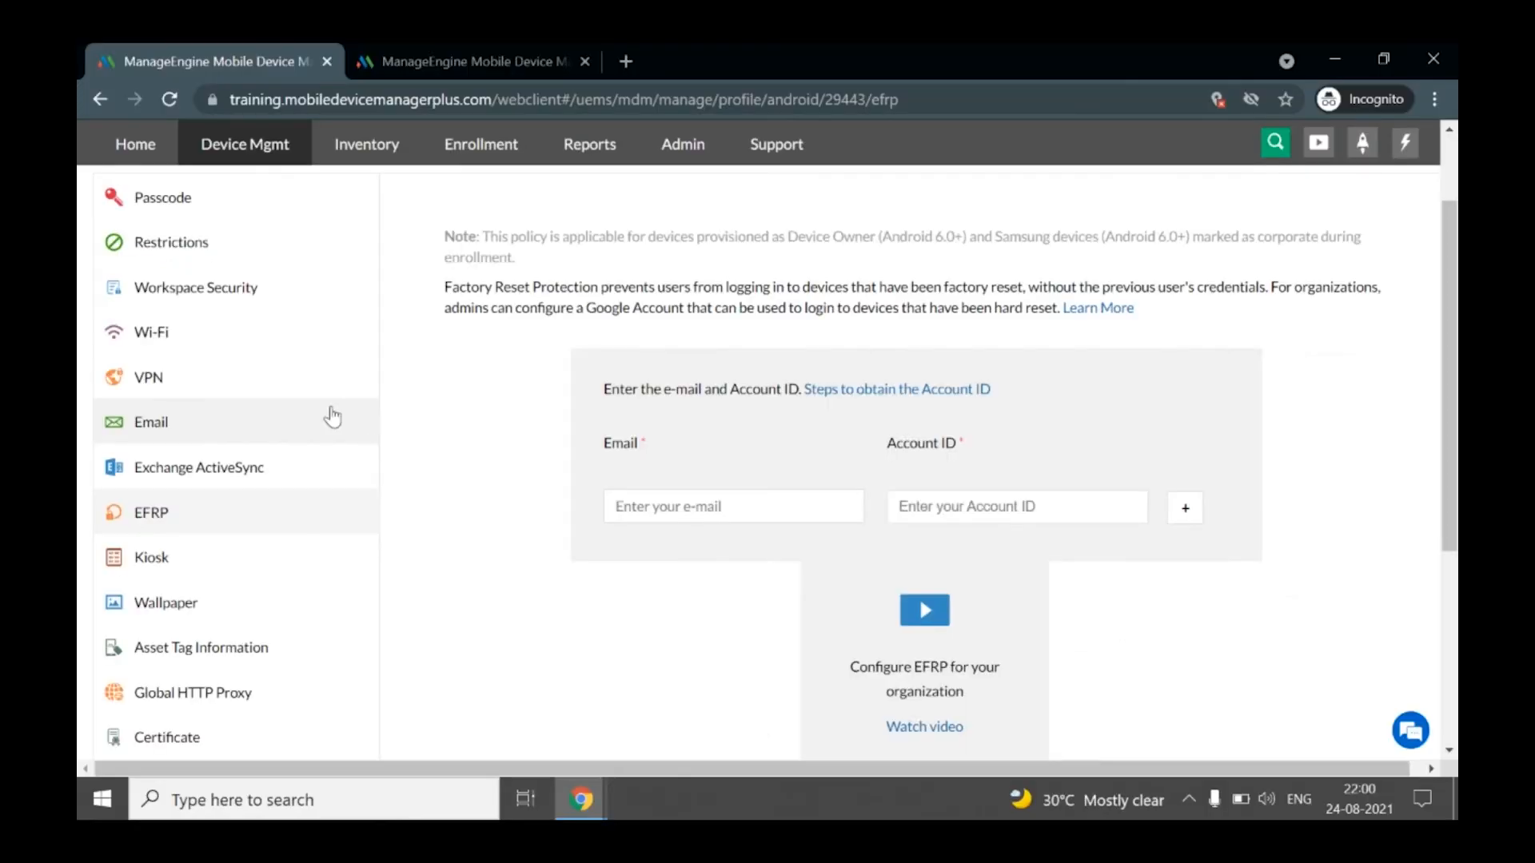
scroll(202, 240, up, 2)
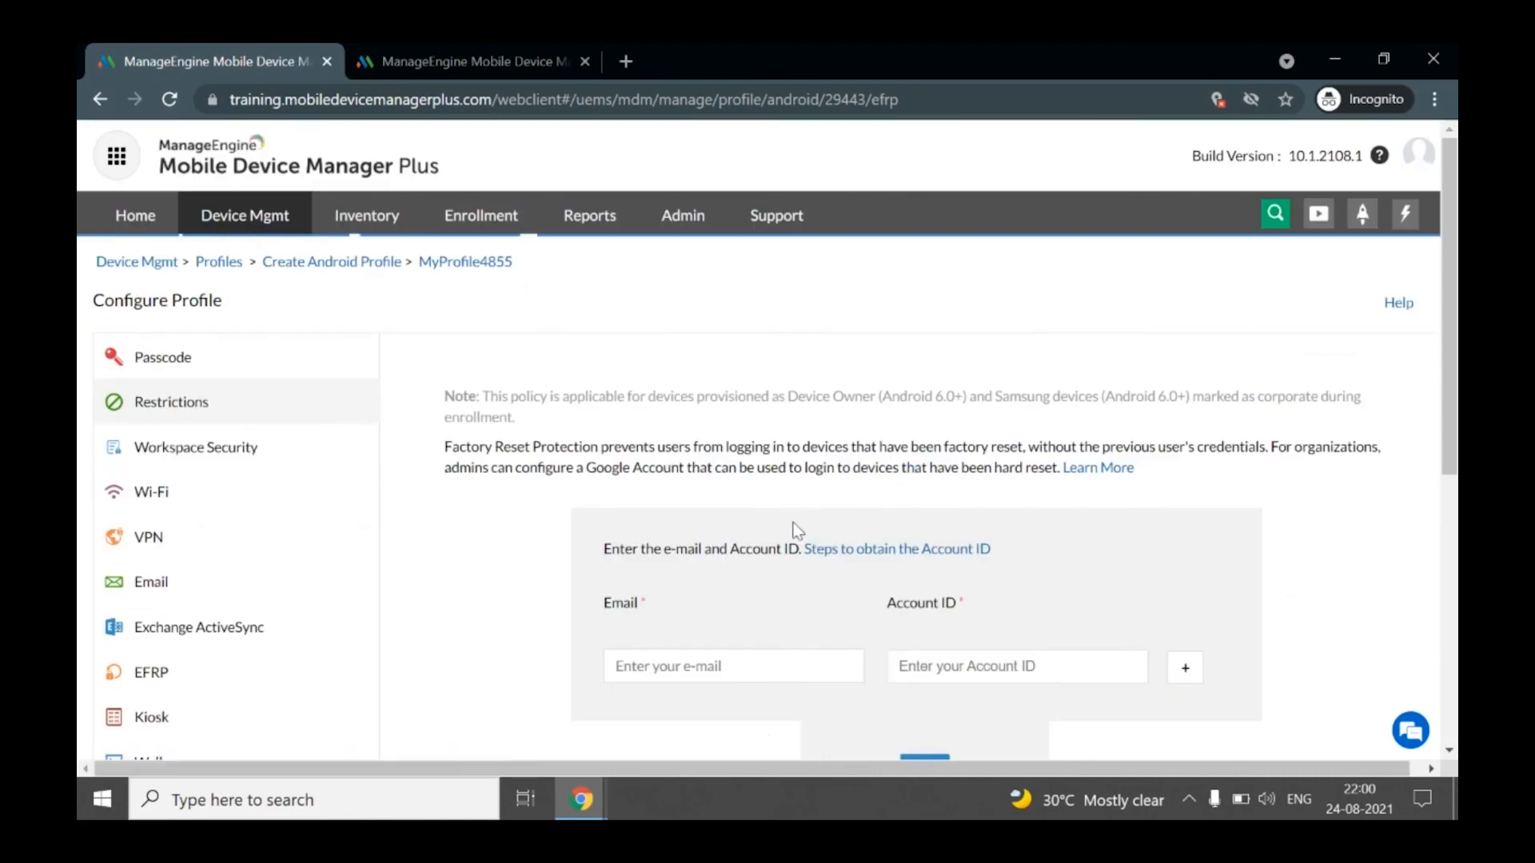
drag(1456, 260, 1457, 340)
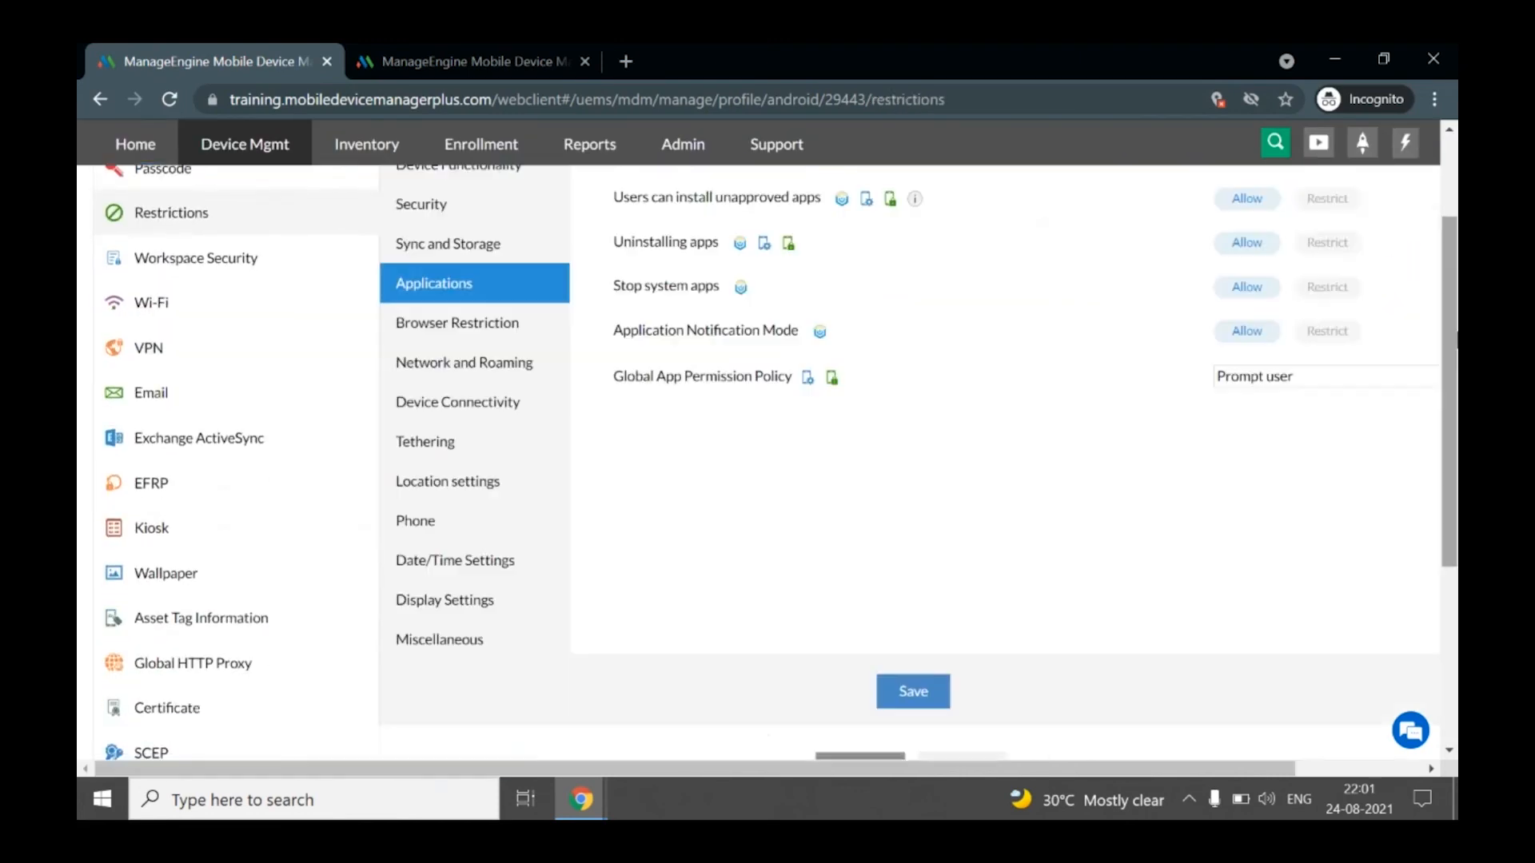
click(472, 486)
drag(1456, 366, 1457, 319)
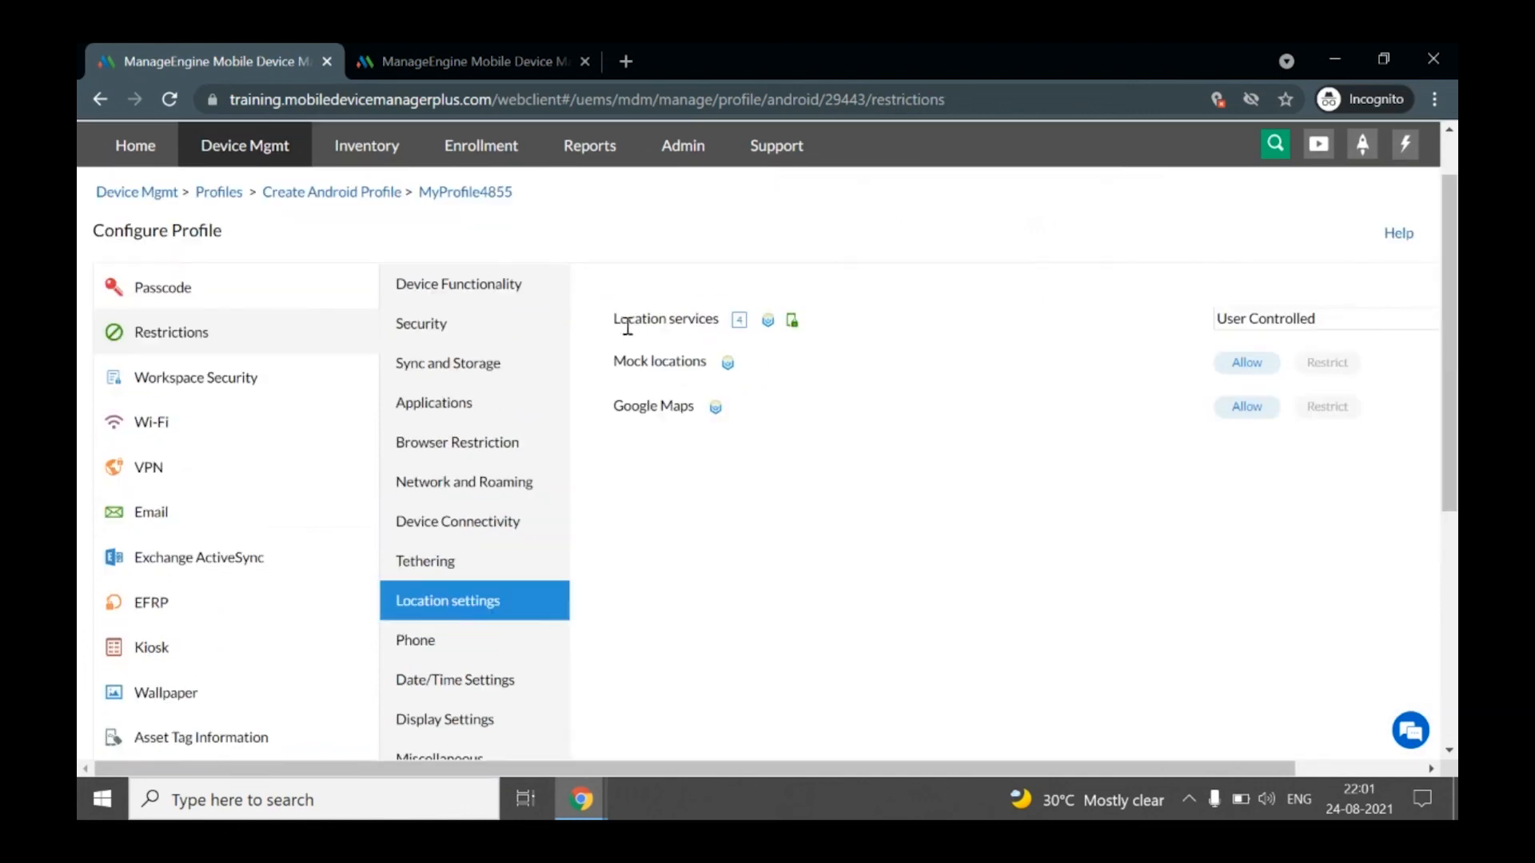
click(1333, 323)
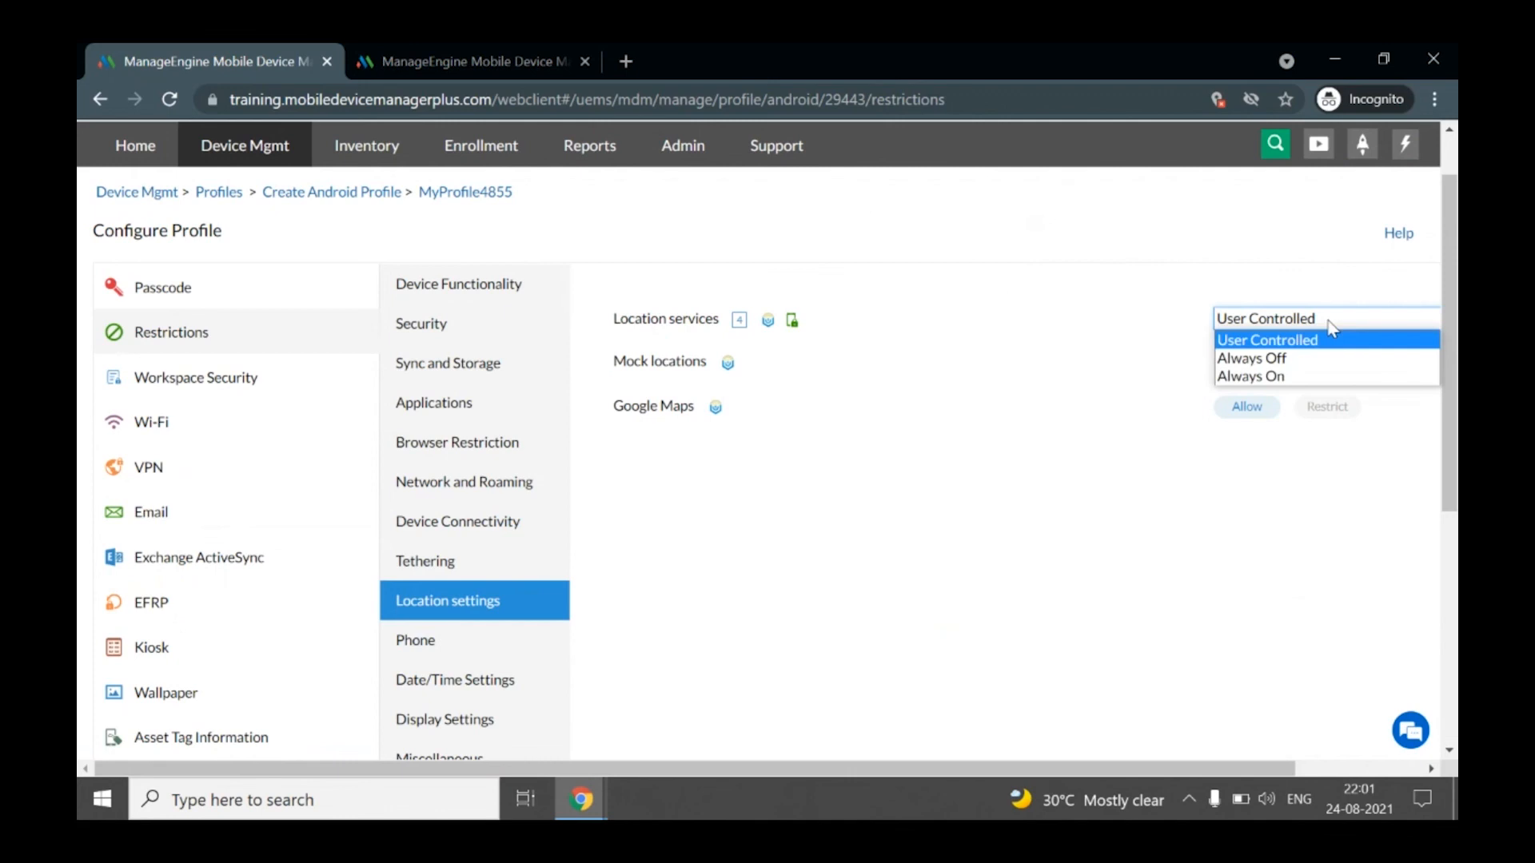
click(1266, 378)
click(849, 483)
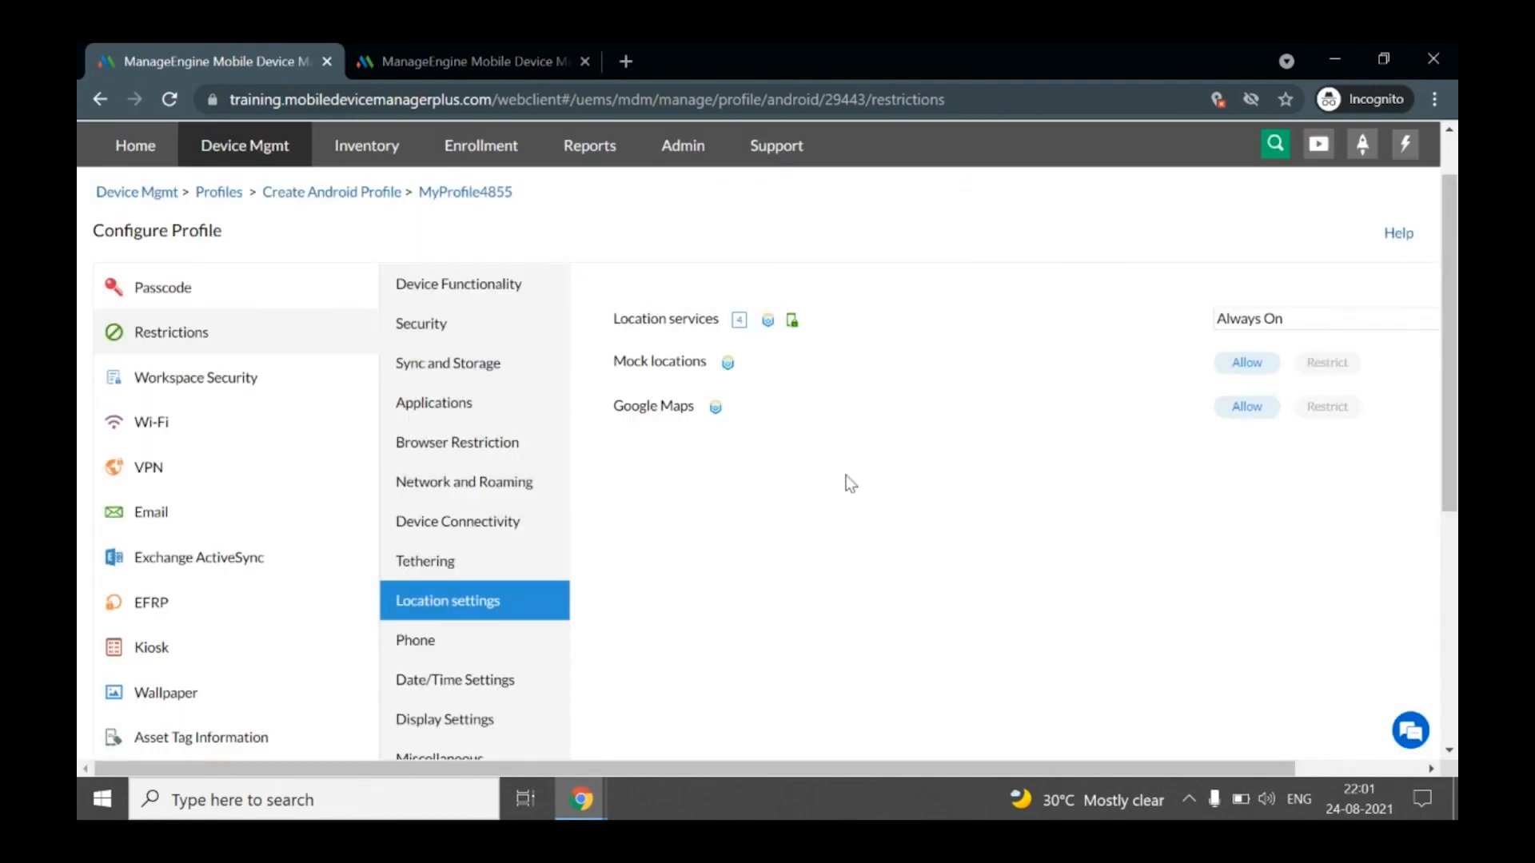
- Save the Android profile's restrictions and publish the profile
scroll(879, 560, down, 2)
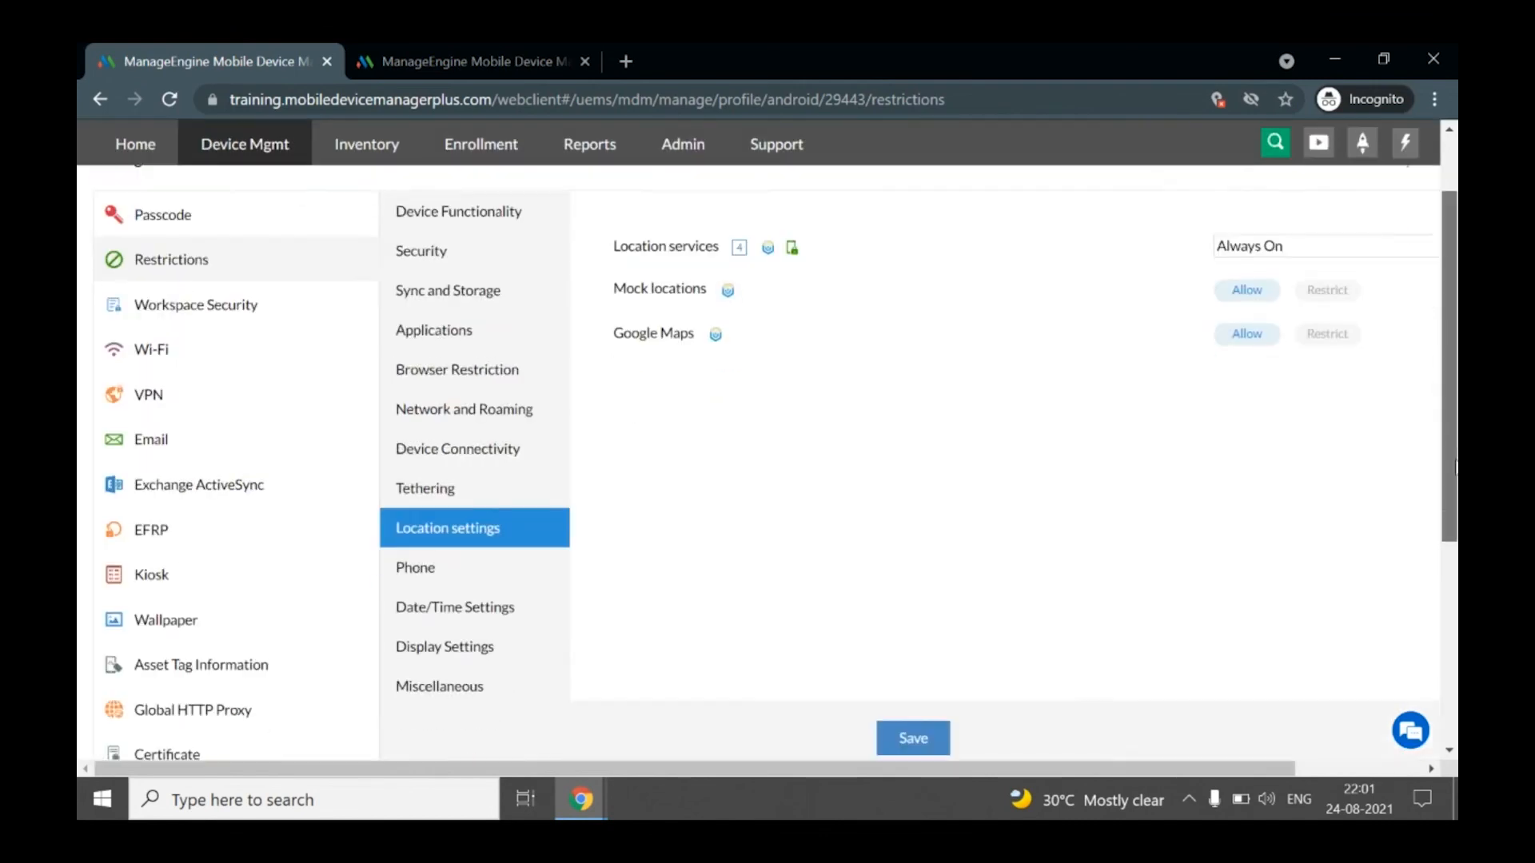
click(901, 651)
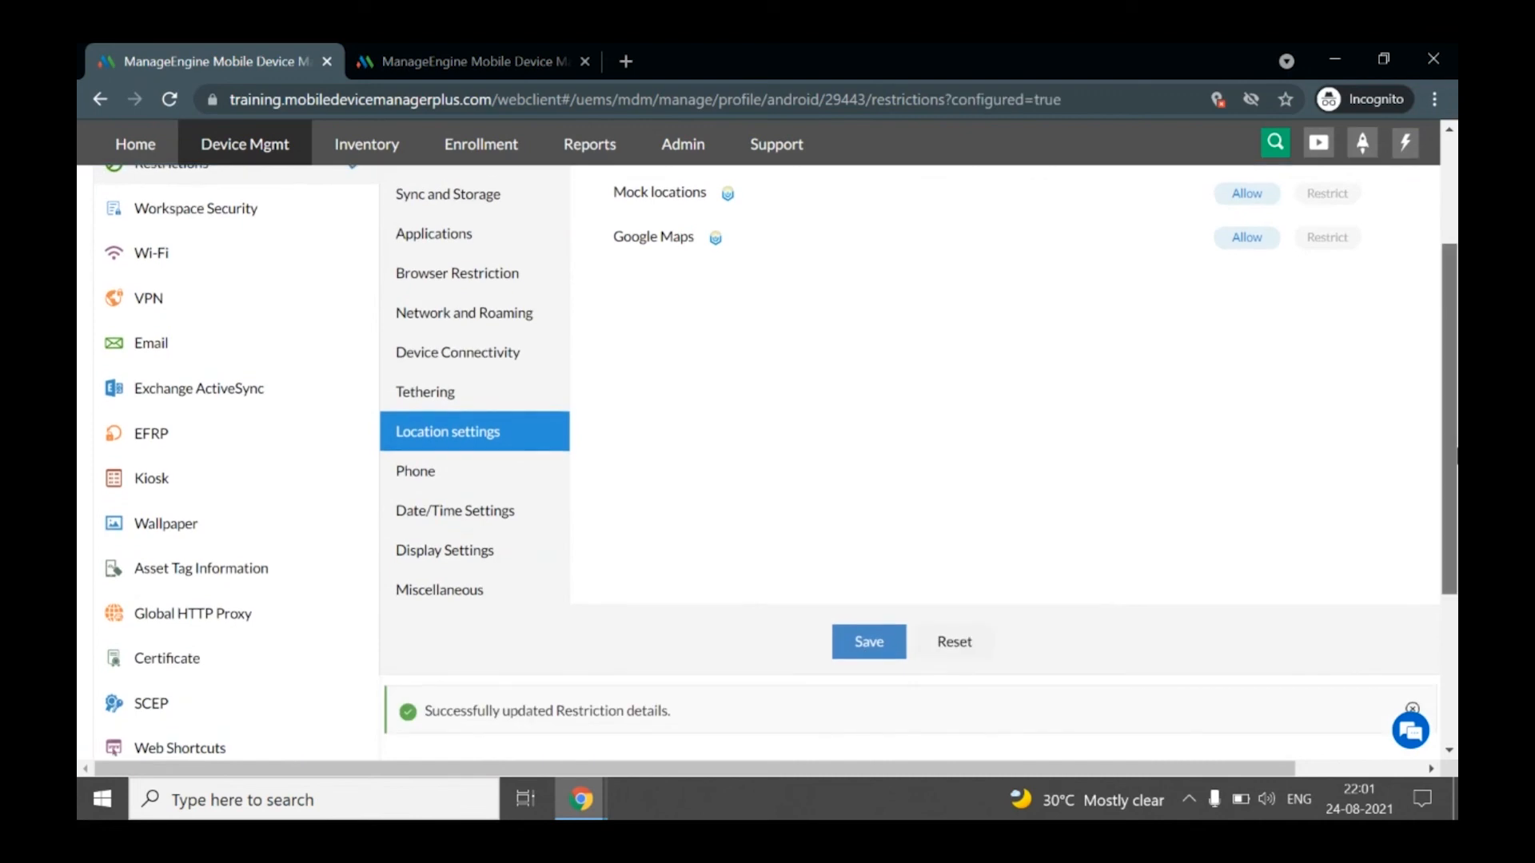
scroll(1031, 662, down, 1)
click(866, 730)
drag(1452, 456, 1453, 316)
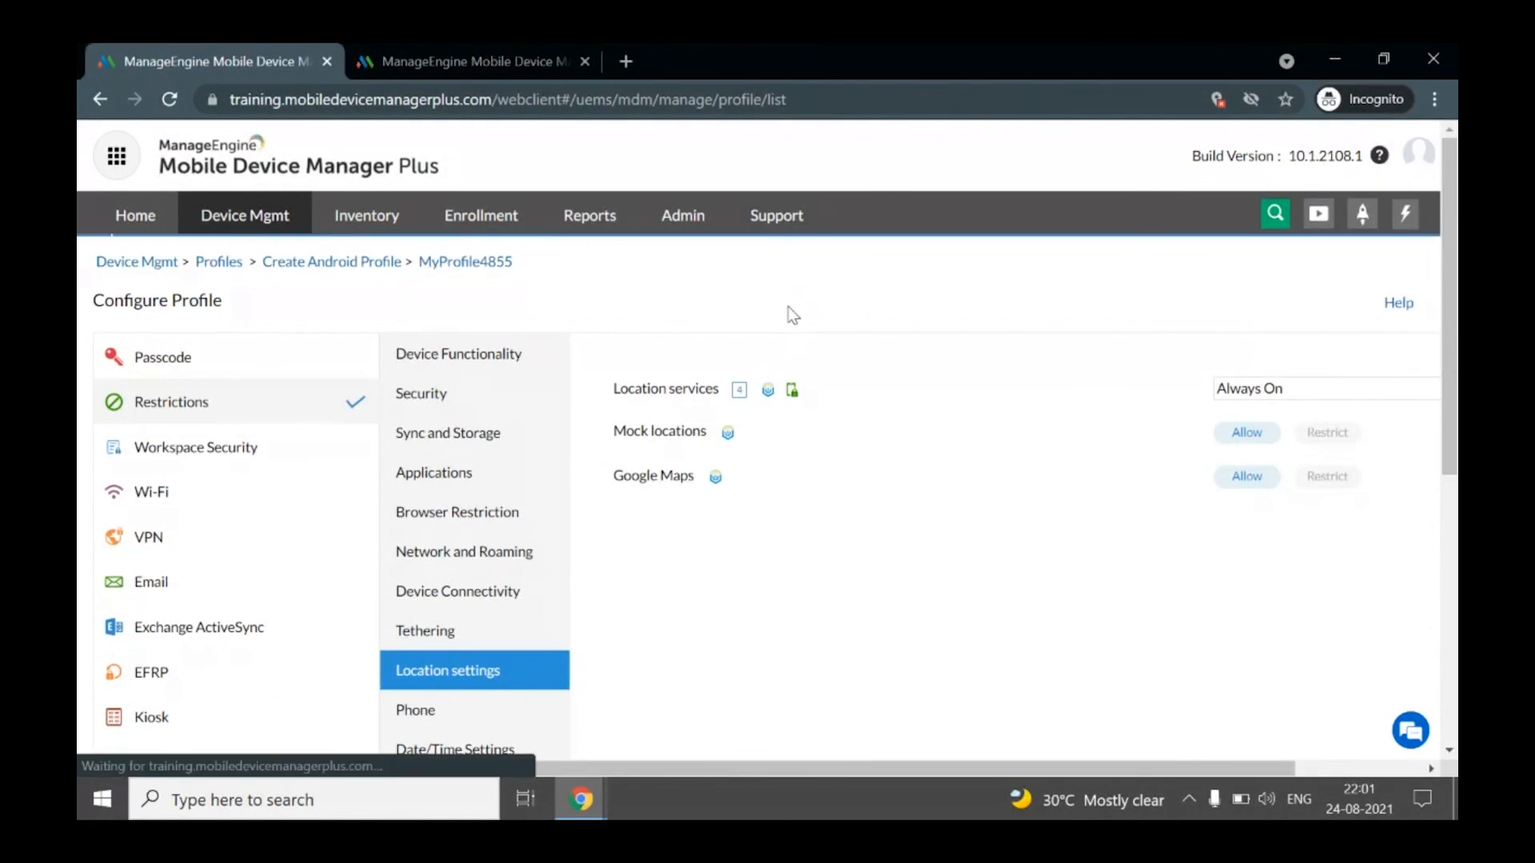
- Switch to the presentation and advance to the Scenario 4 slide on limiting app usage time
key(alt+Tab)
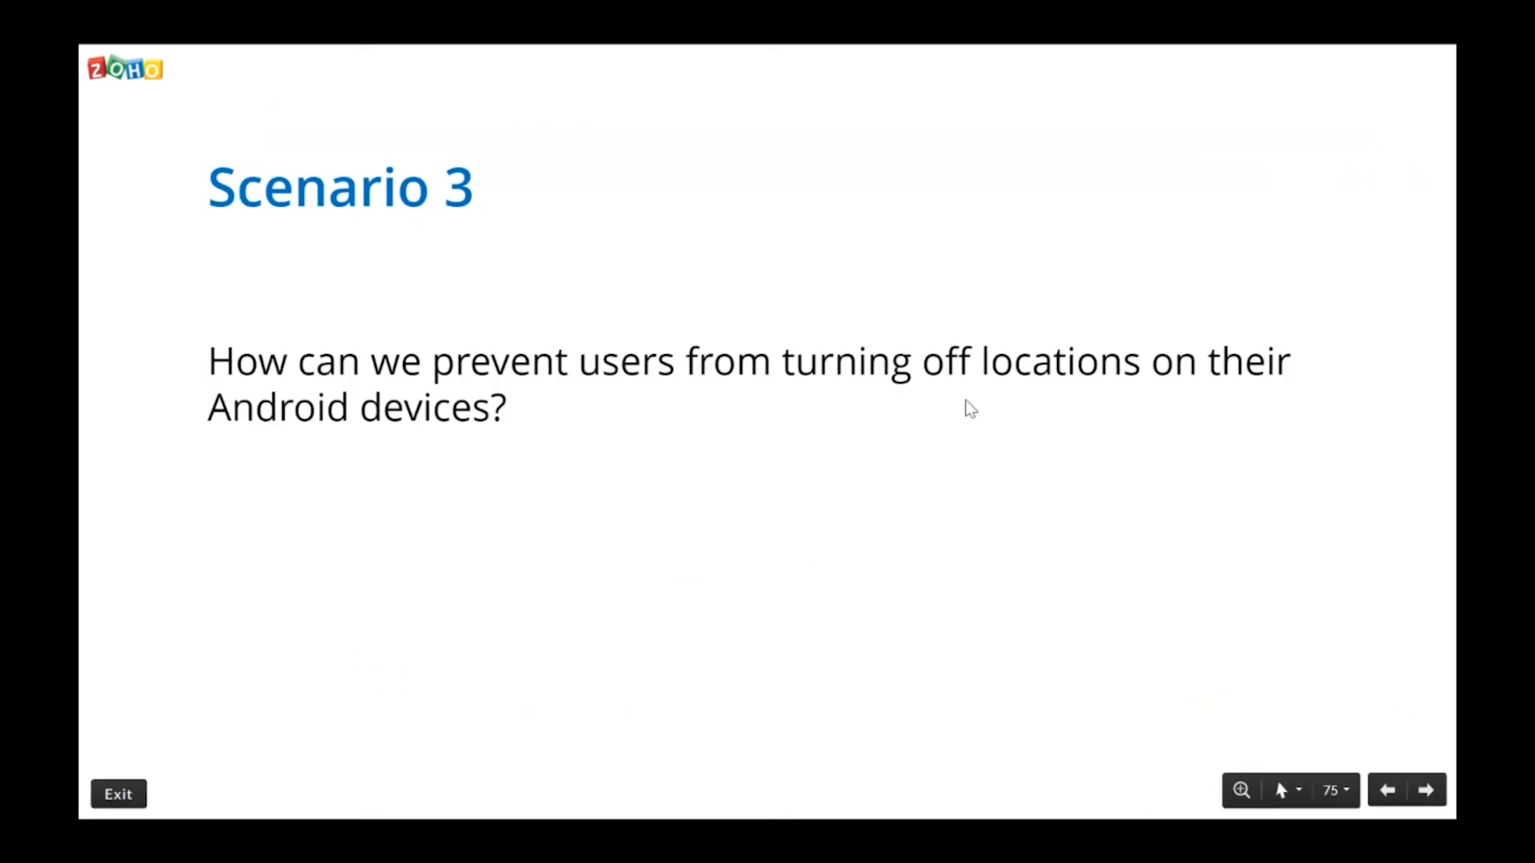
key(Right)
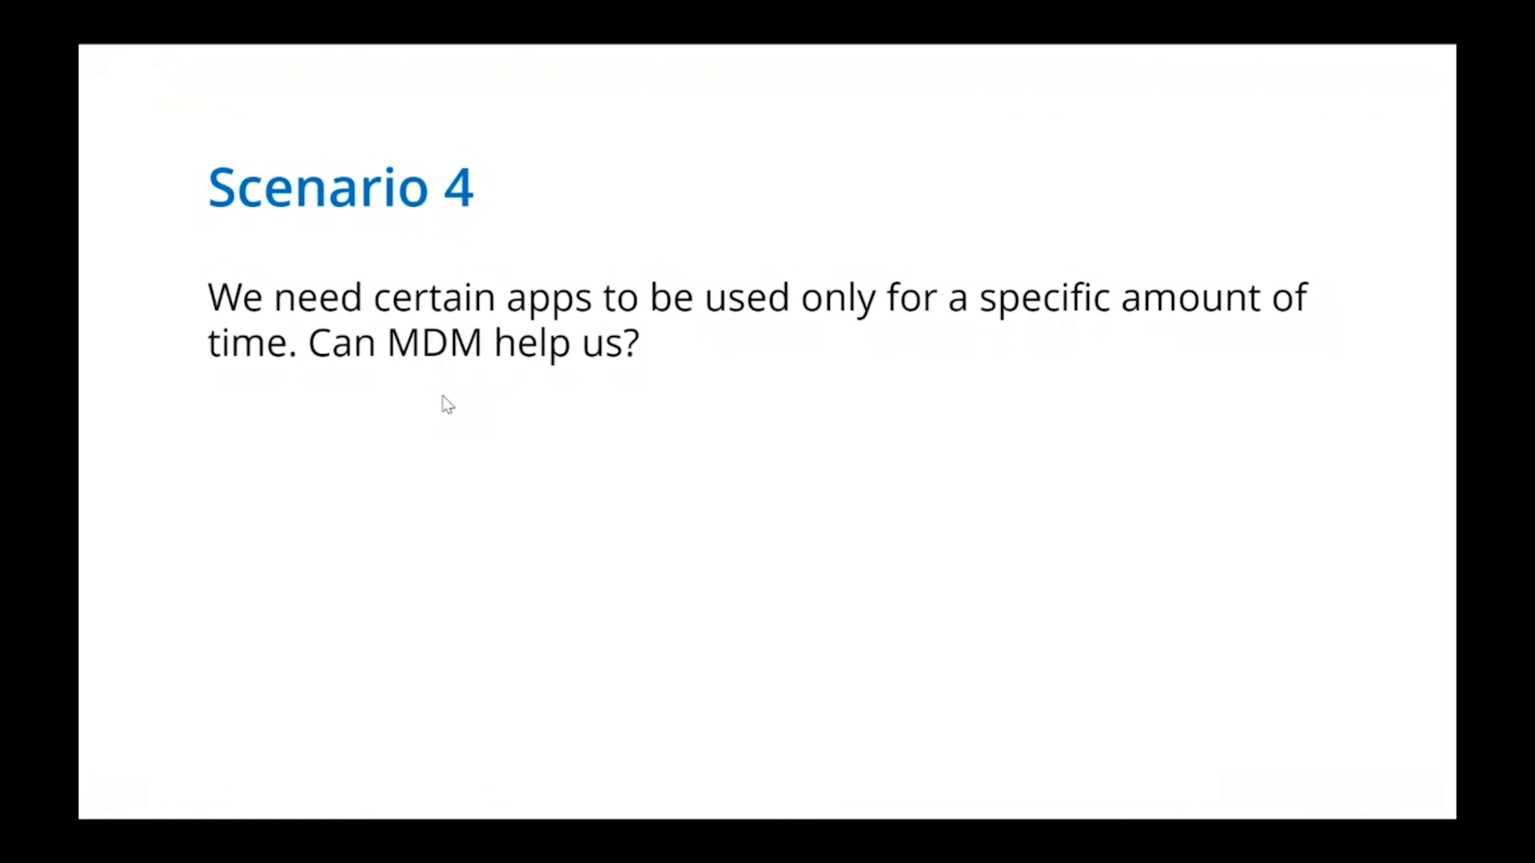
- Return to Mobile Device Manager Plus and create a new iOS/iPadOS profile with the default name
key(alt+Tab)
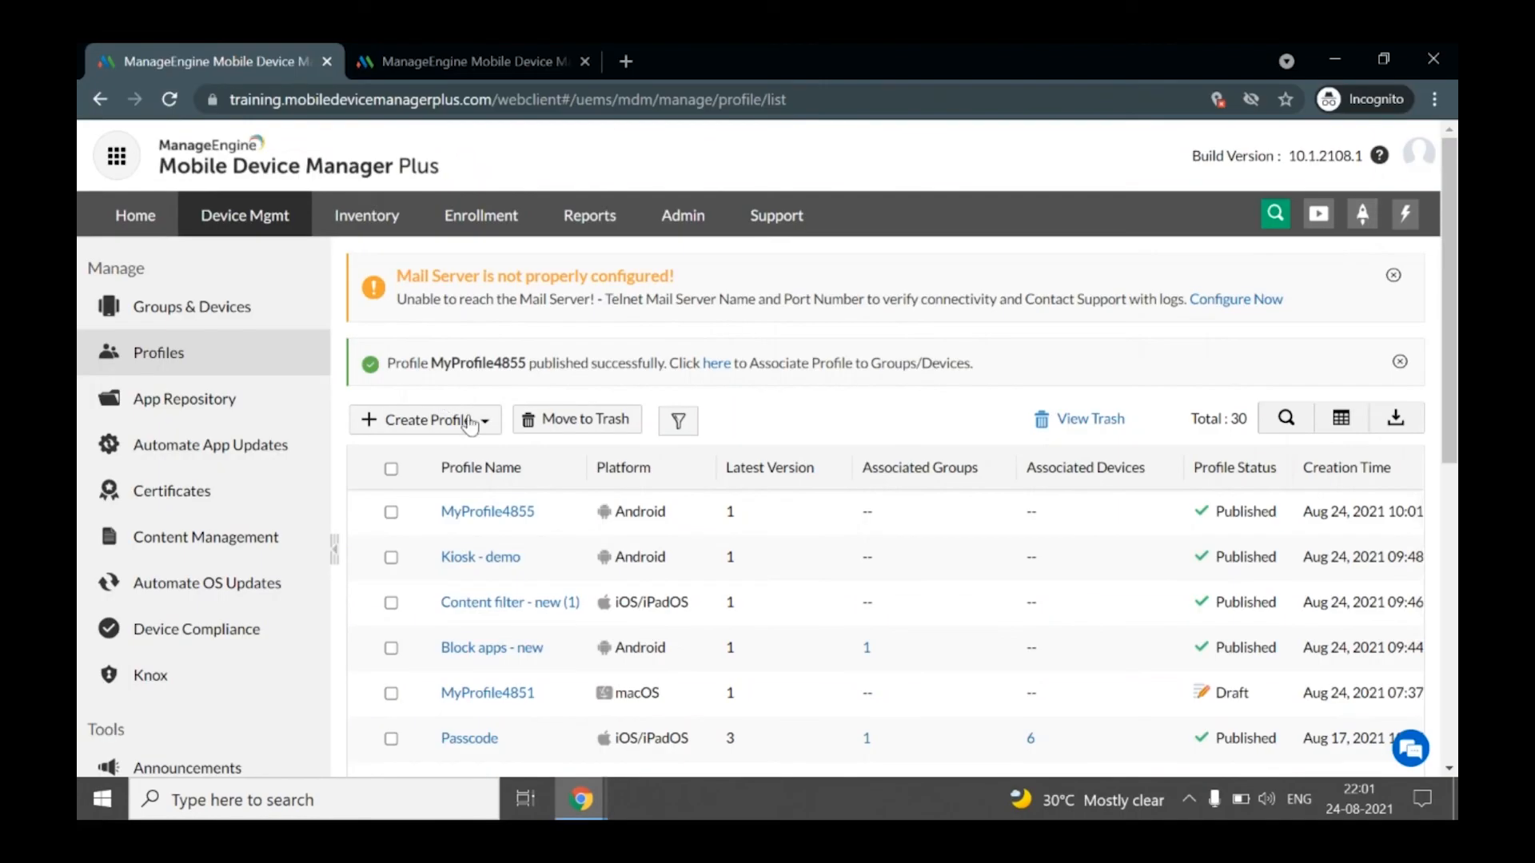
click(468, 421)
click(424, 481)
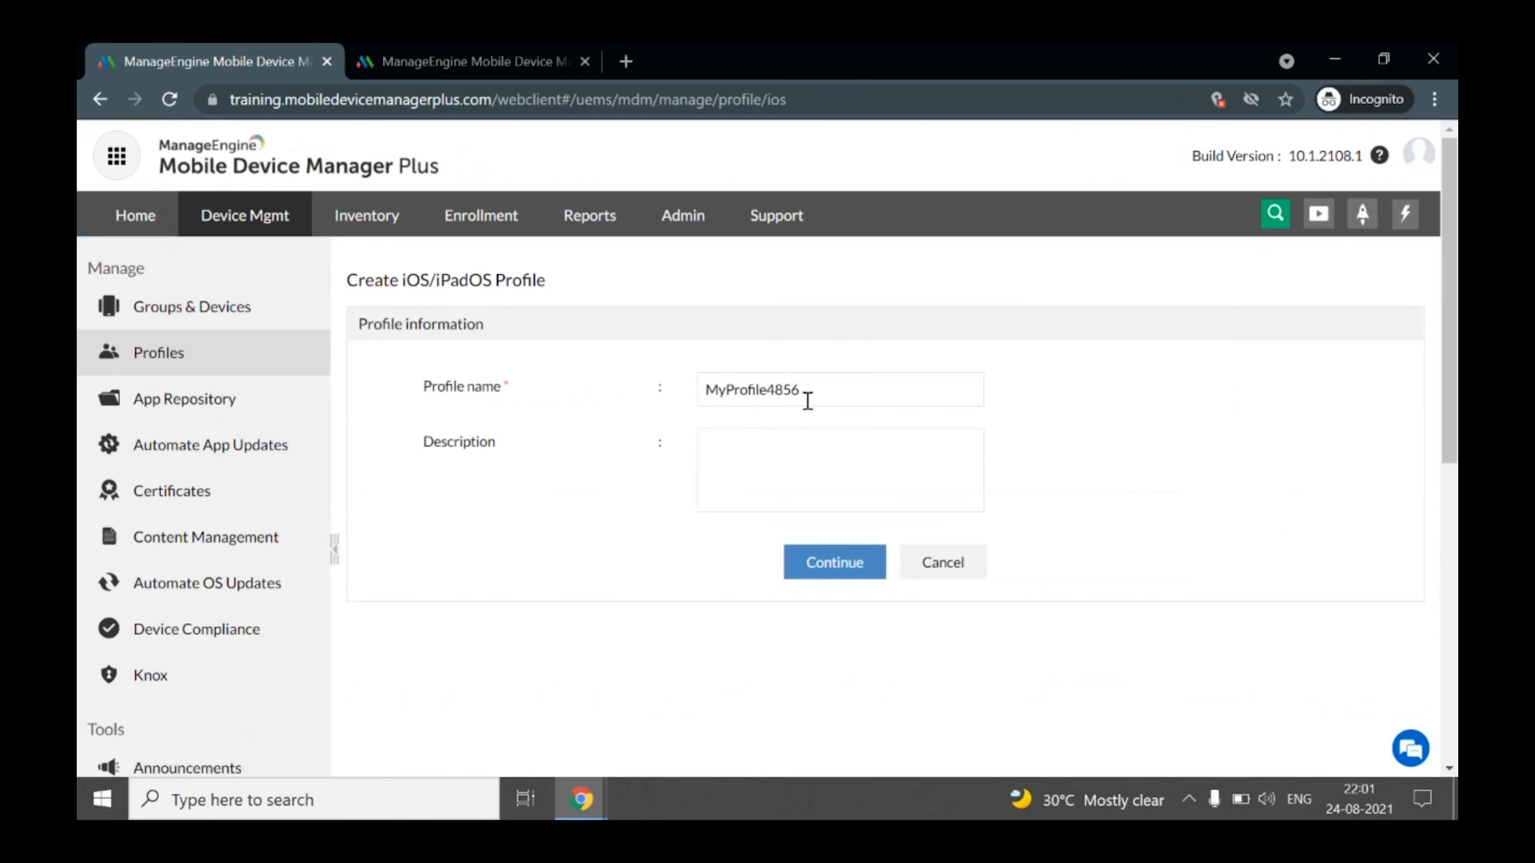
click(835, 566)
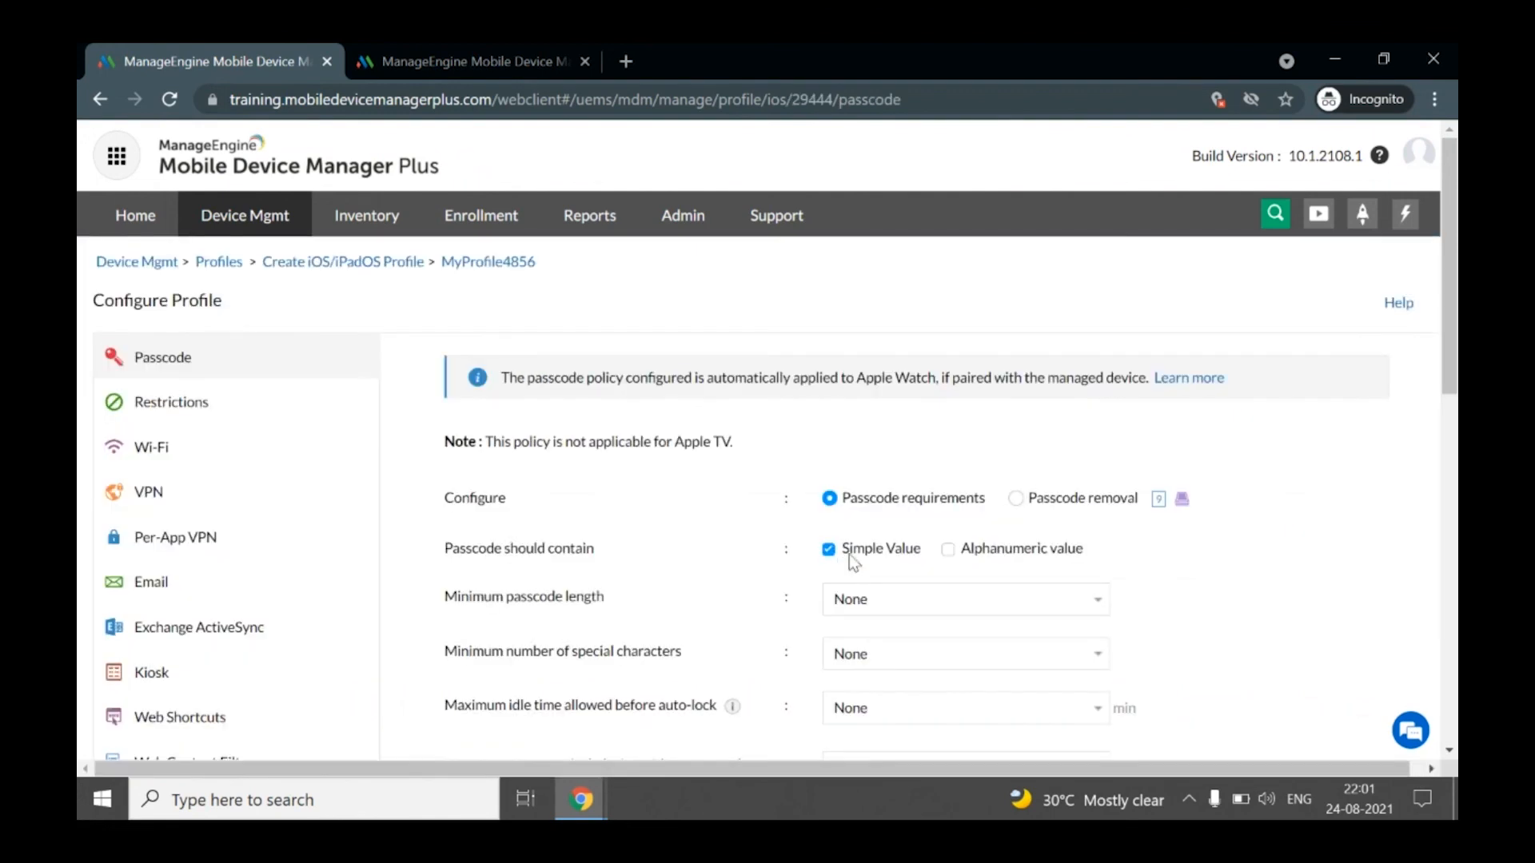
- Configure the iOS/iPadOS profile's kiosk for Autonomous App(s) and add Autonomous Office as the autonomous app
scroll(1454, 340, down, 1)
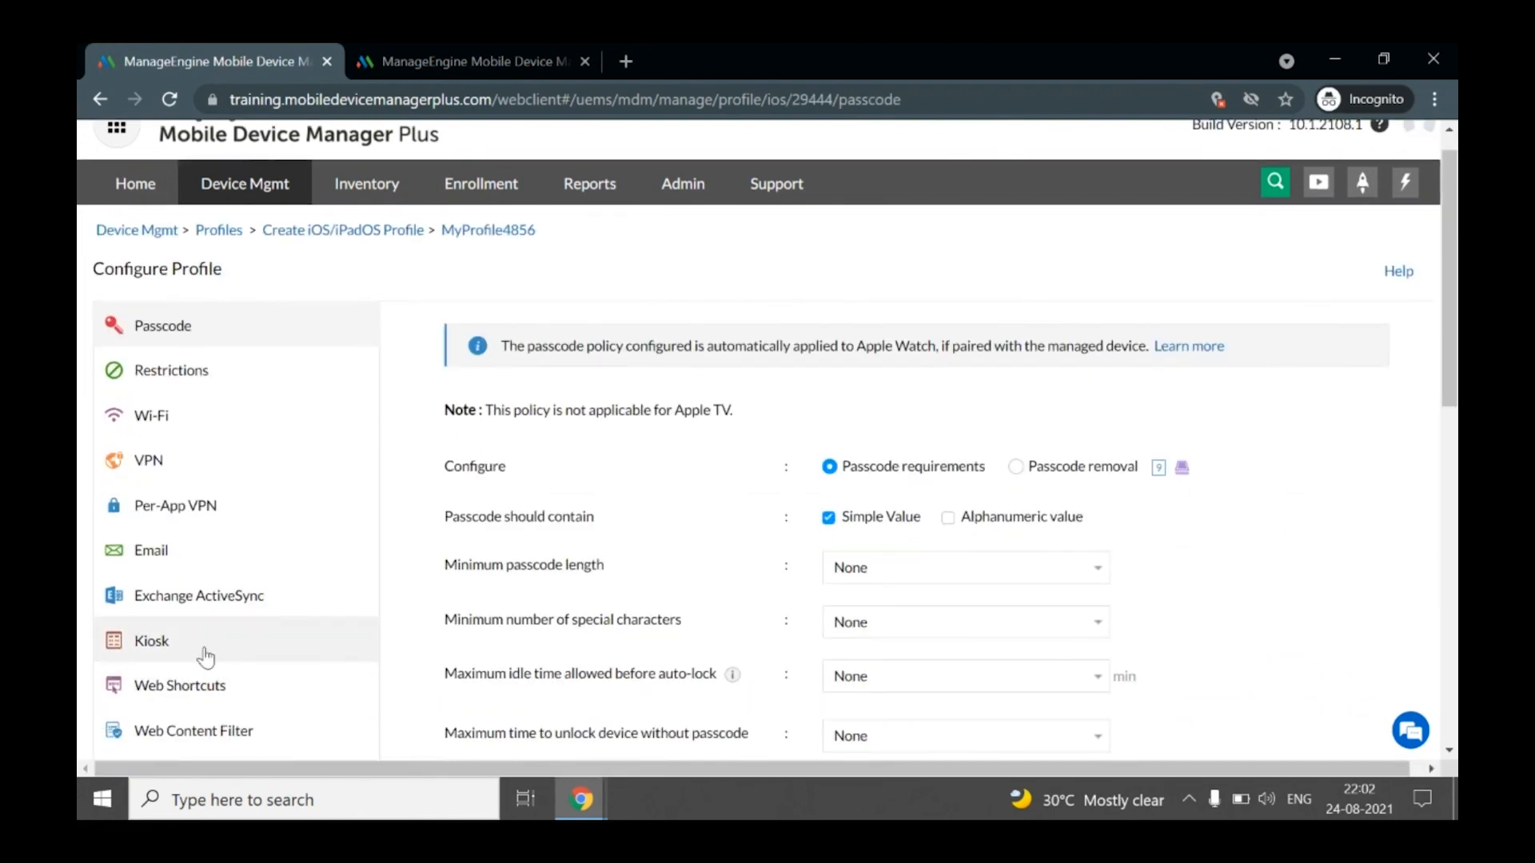
click(204, 655)
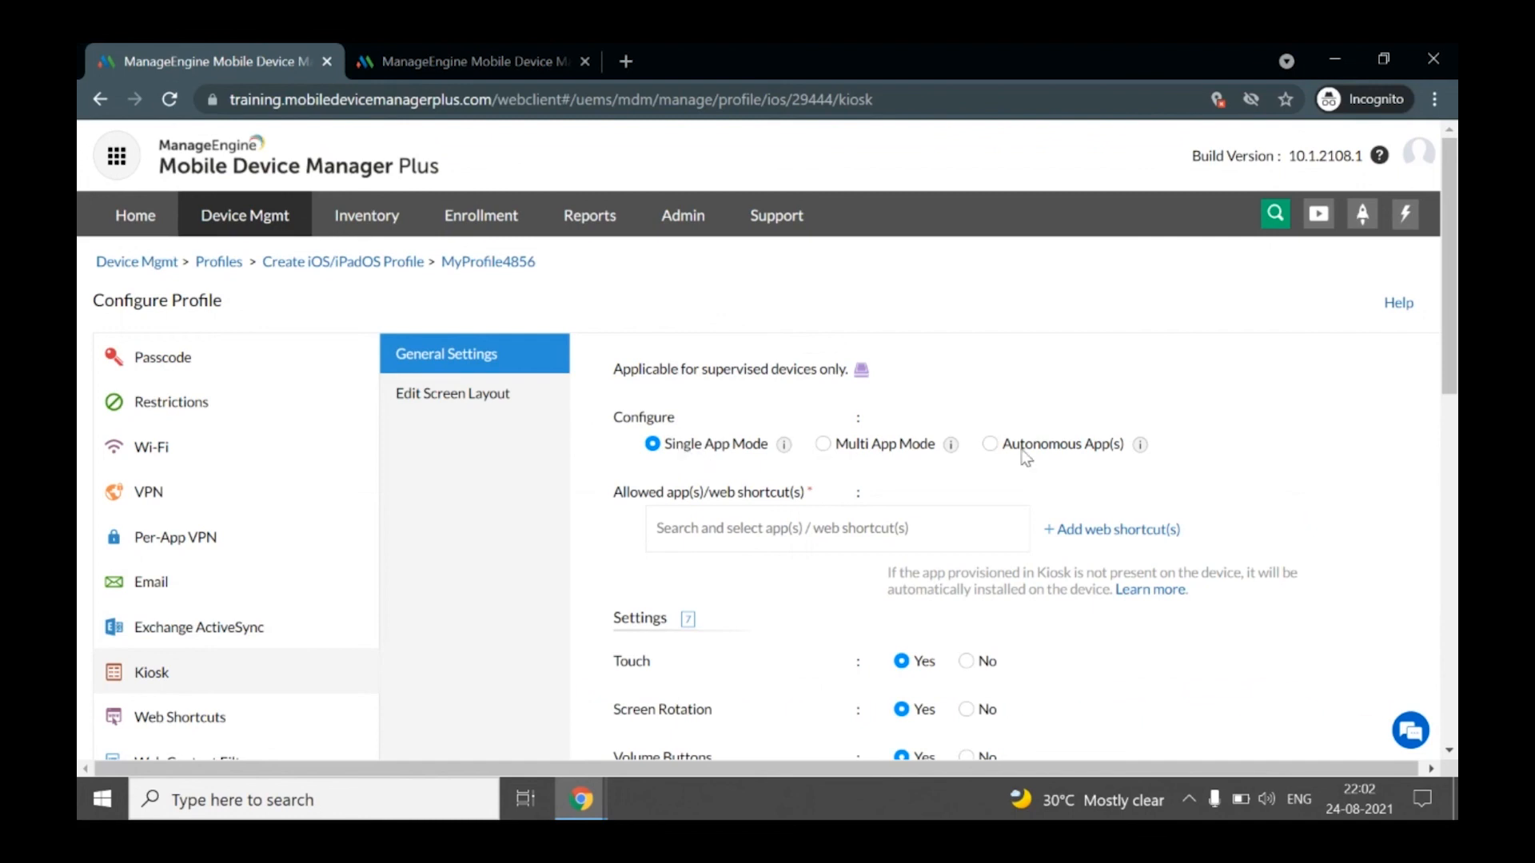
click(992, 446)
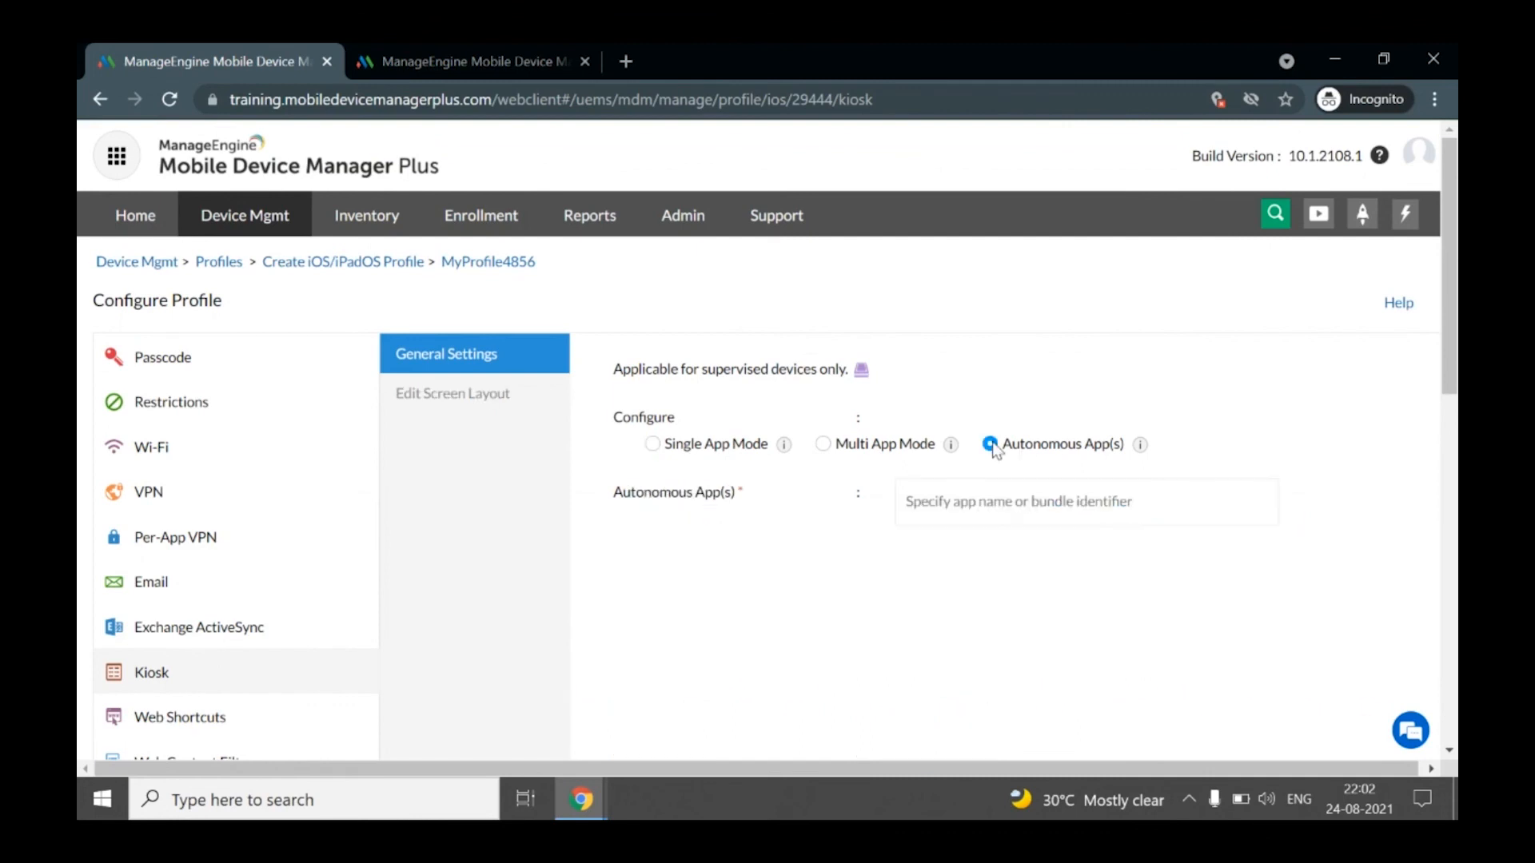
click(957, 497)
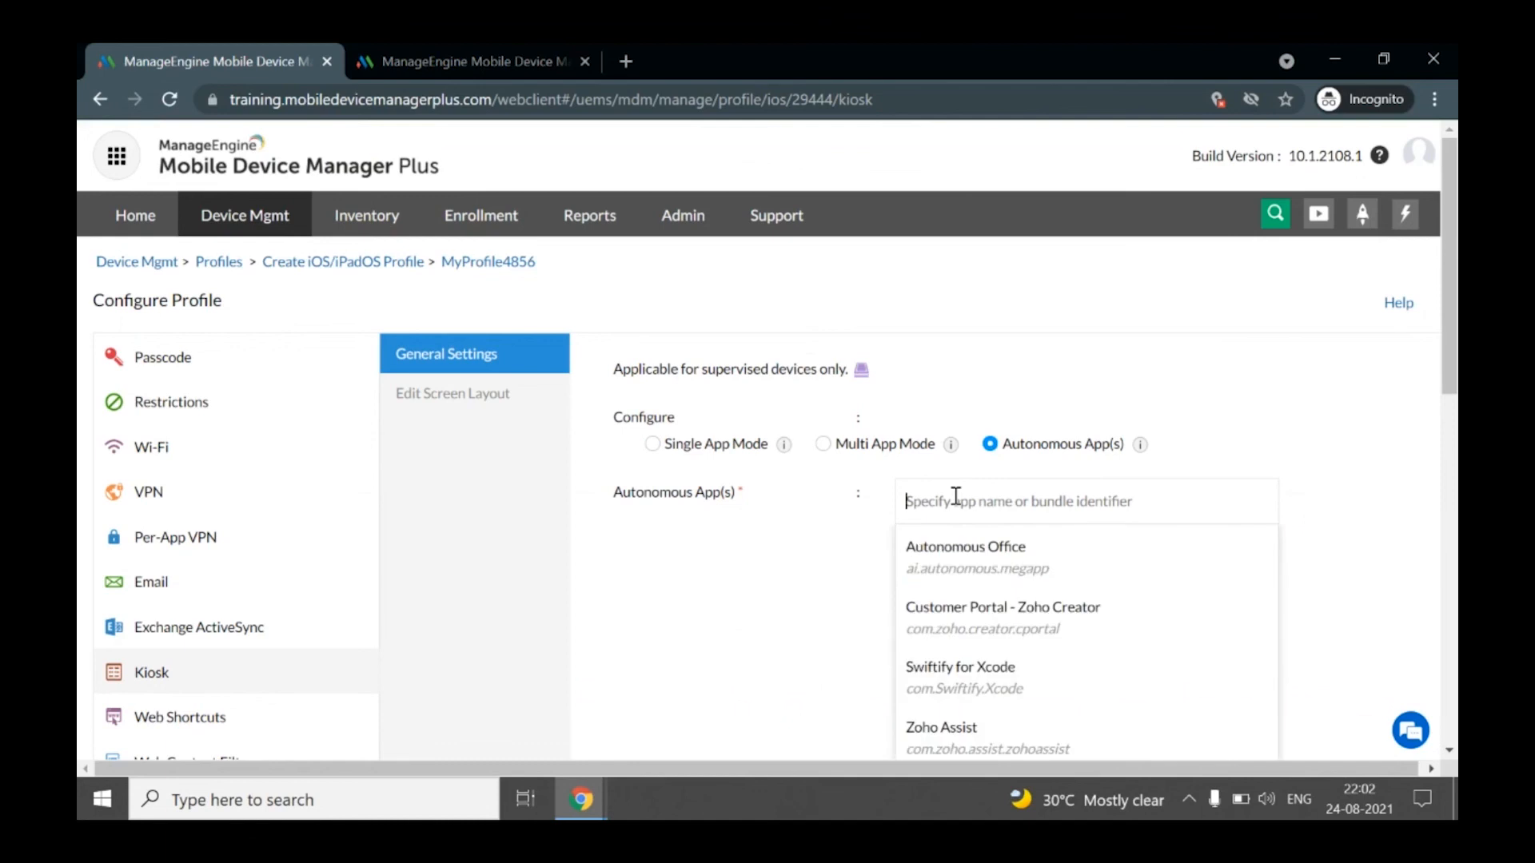
click(967, 551)
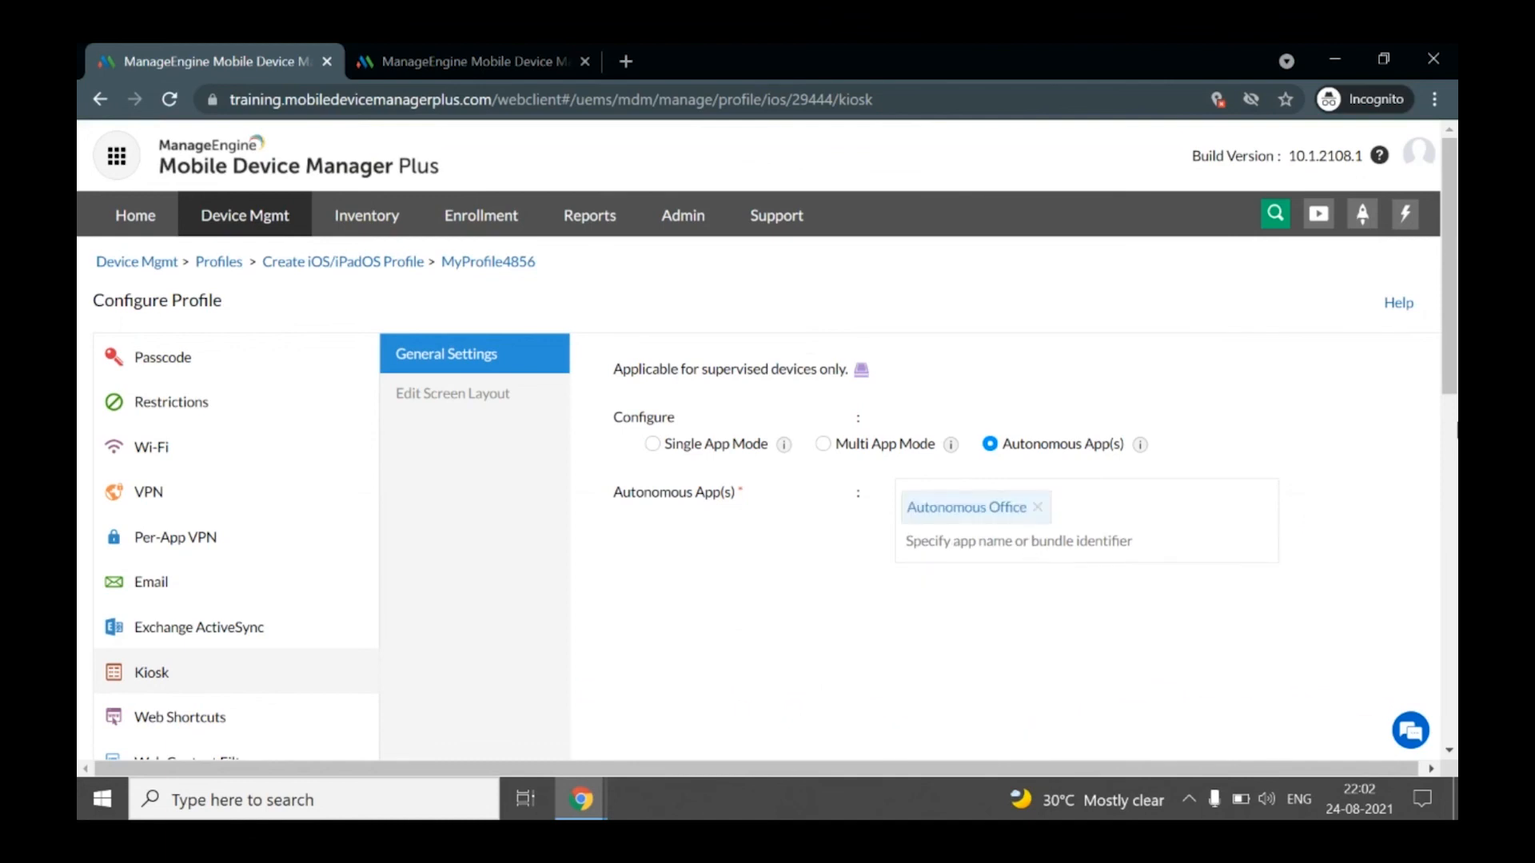
drag(1454, 369, 1454, 413)
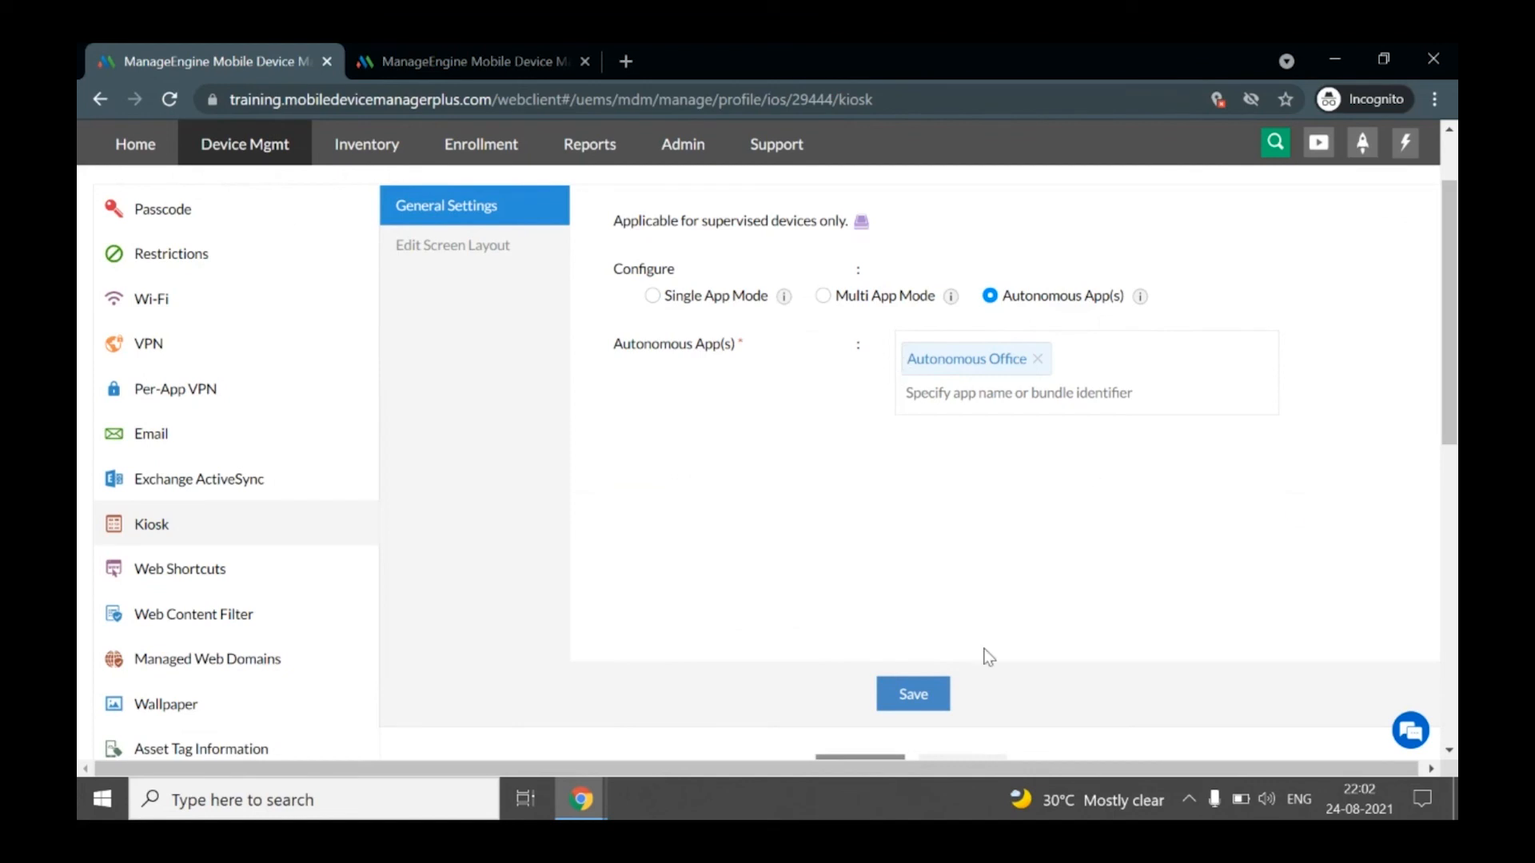
- Switch to the presentation and advance through the rating, social media and next training slides to the closing Thank you slide
mouse_move(596, 807)
click(518, 717)
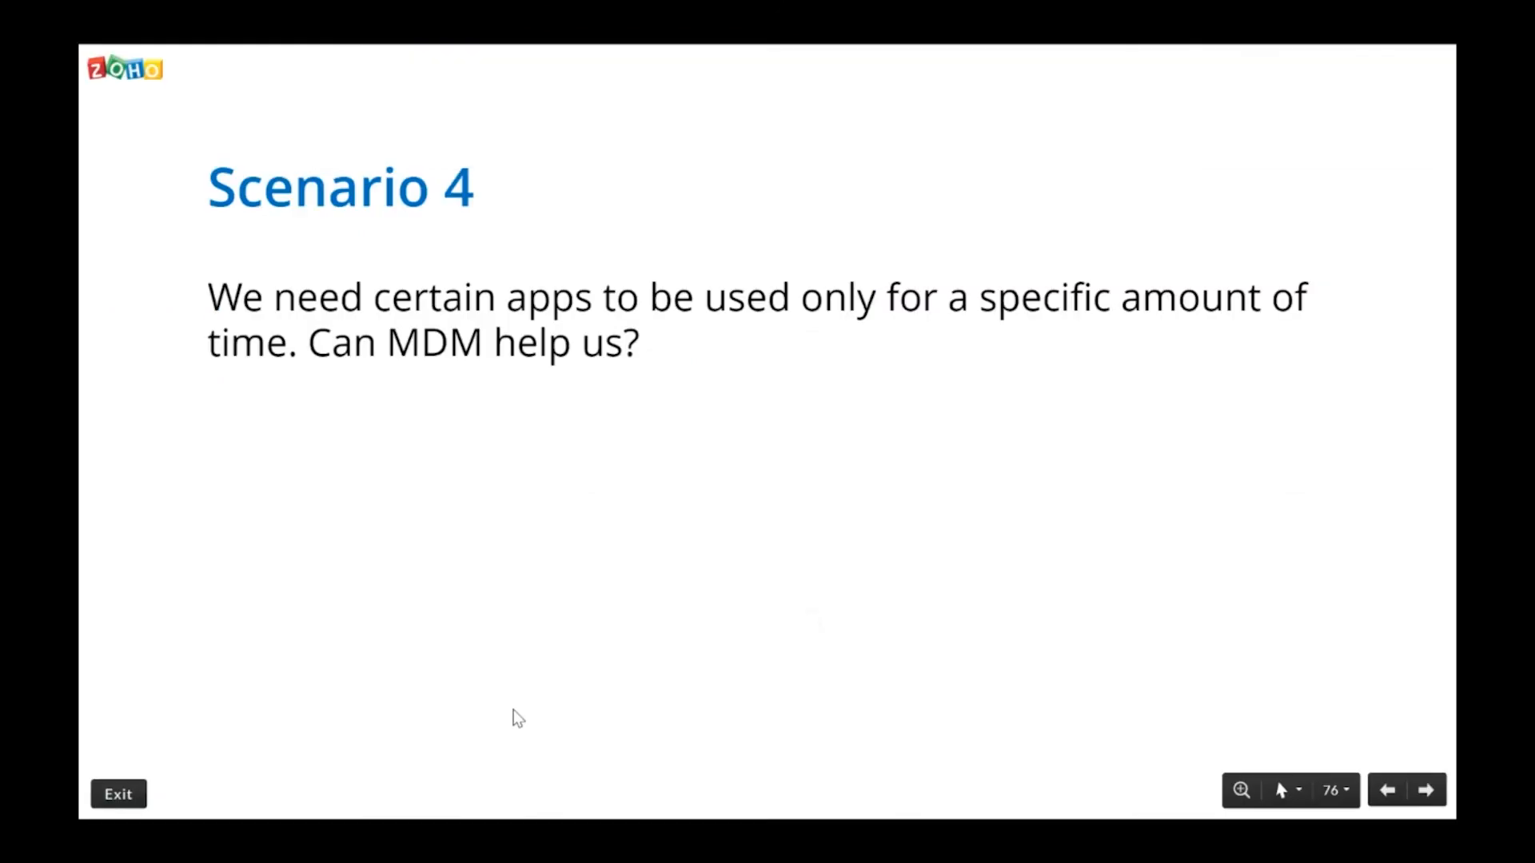
key(Right)
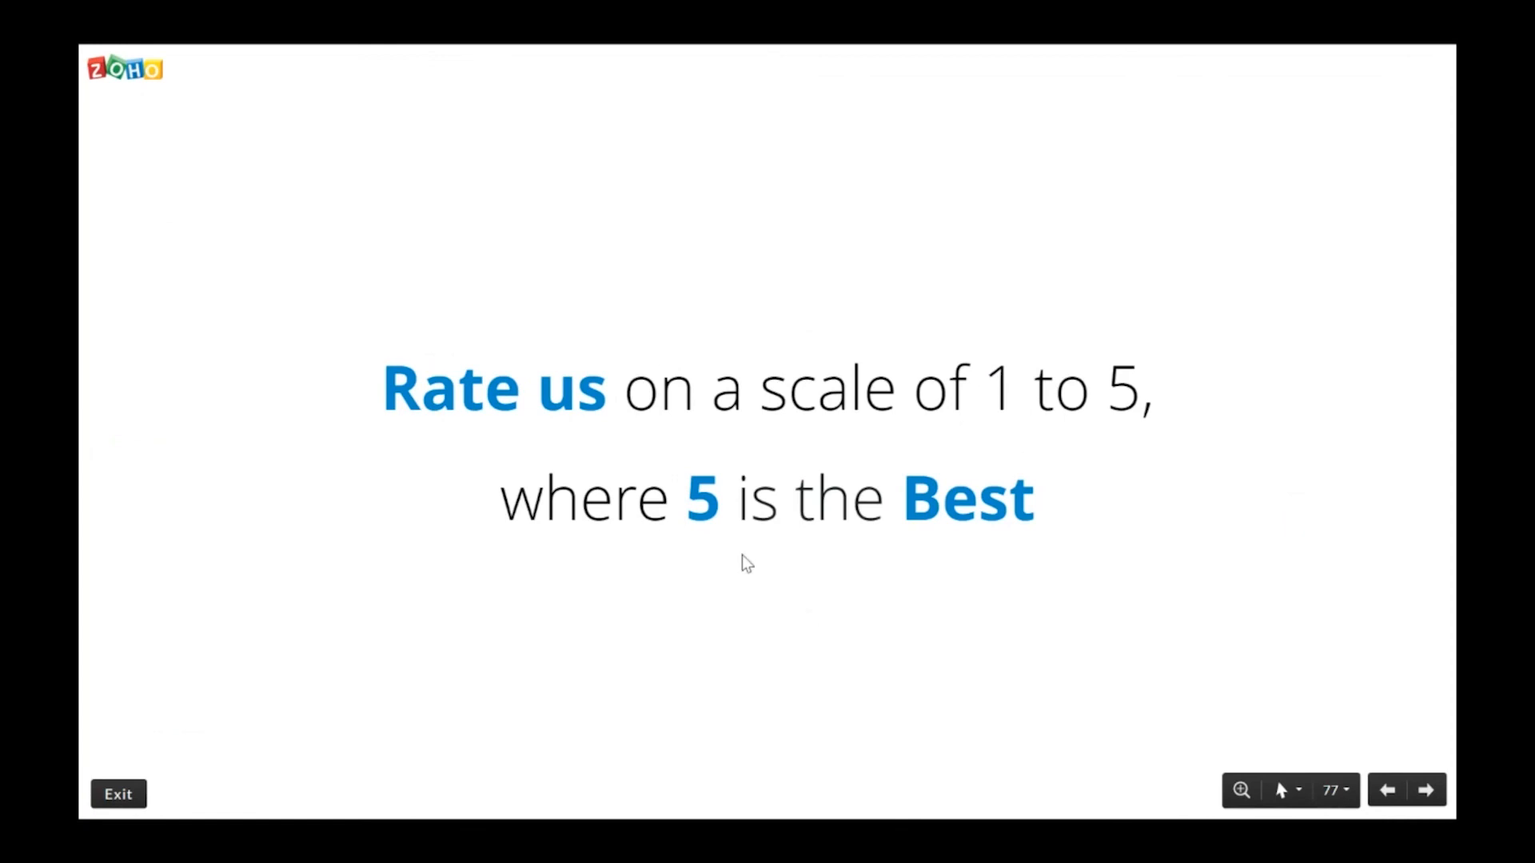
key(Right)
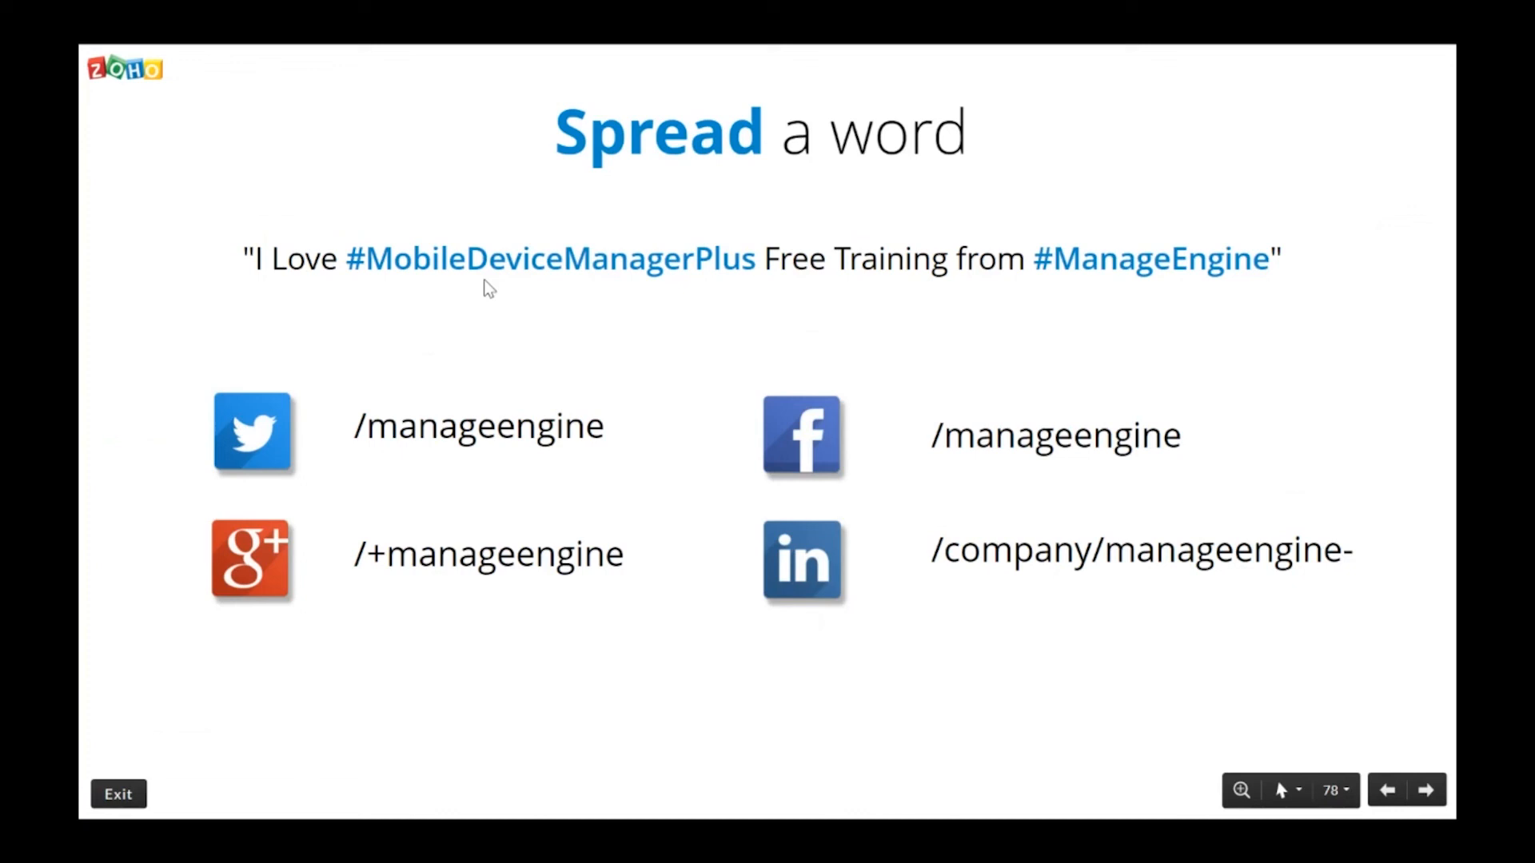
key(Right)
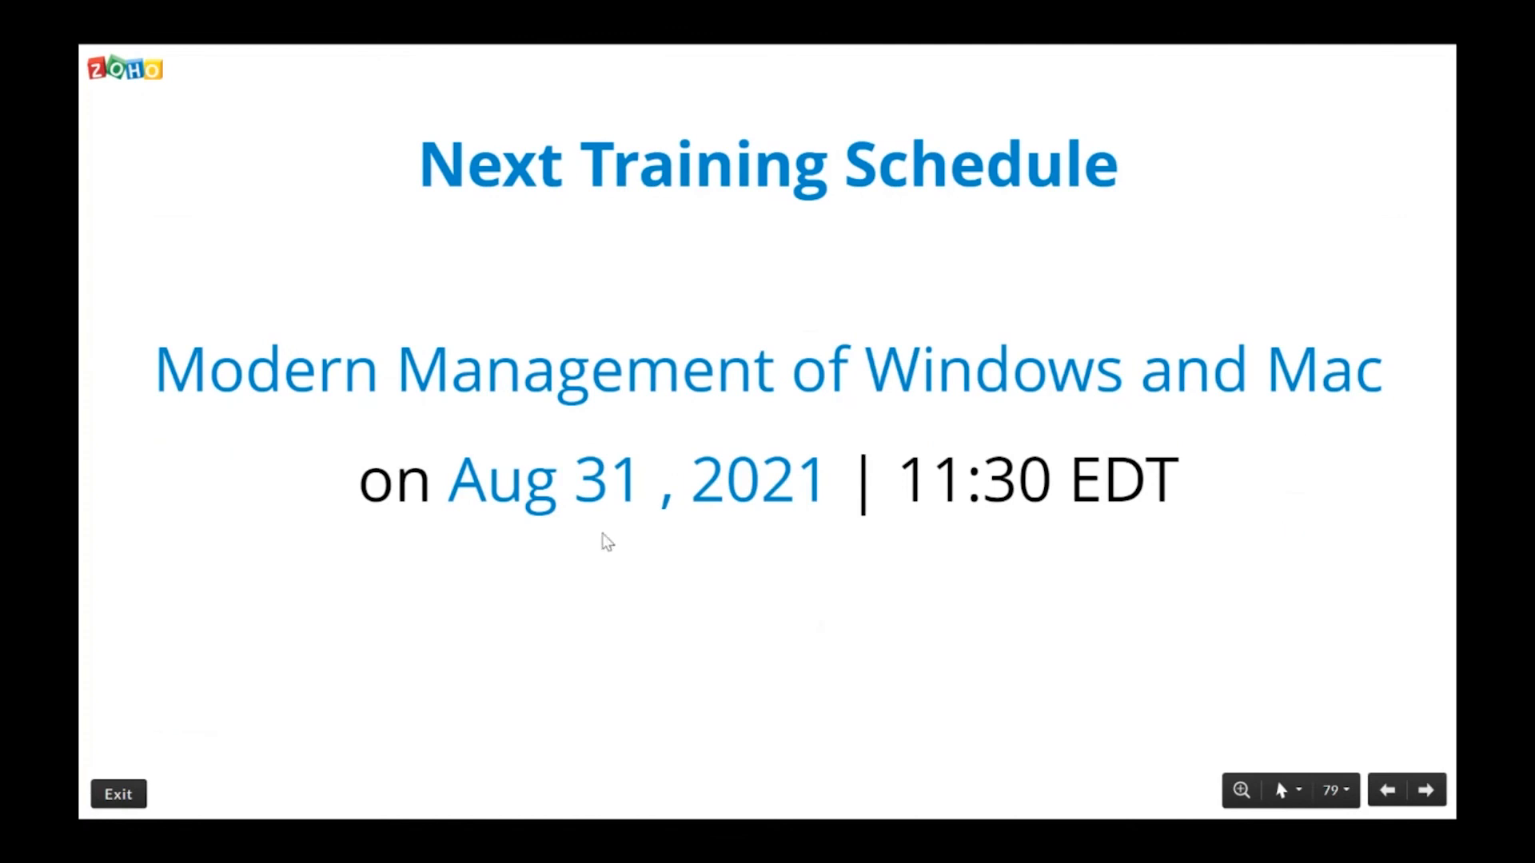
key(Right)
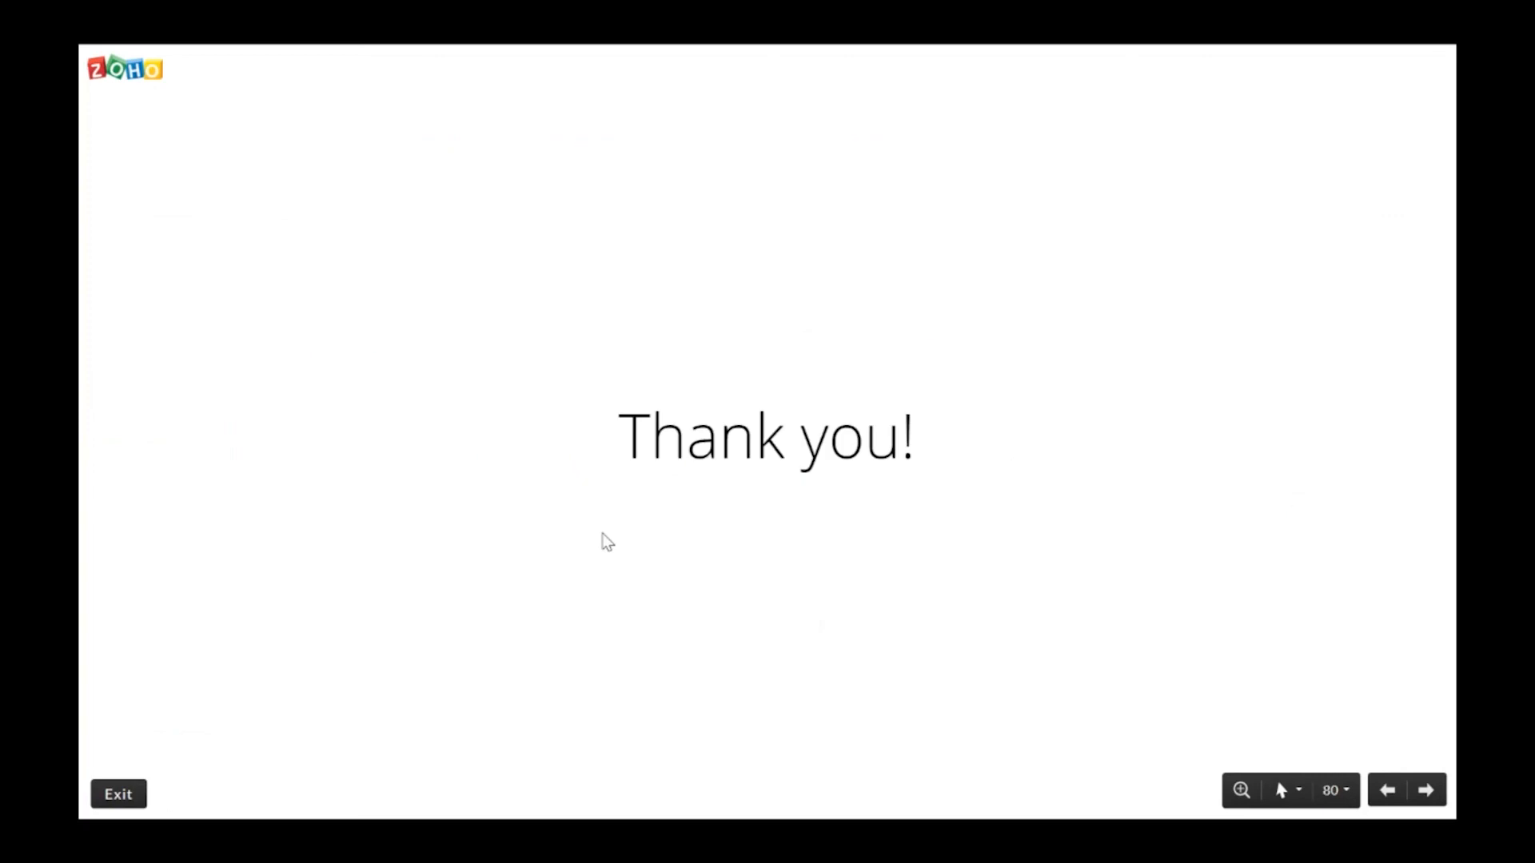